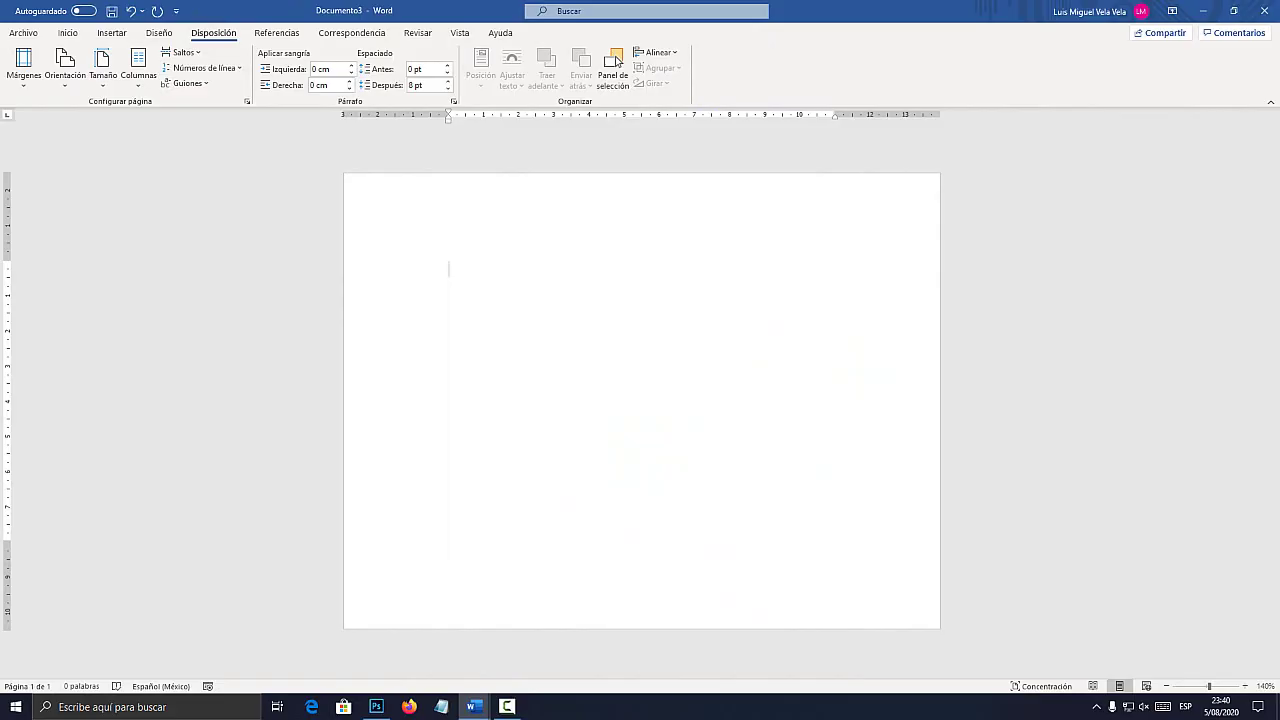
- Switch to Chrome and load the Google home page
{"action": "left_click", "coordinate": [67, 32]}
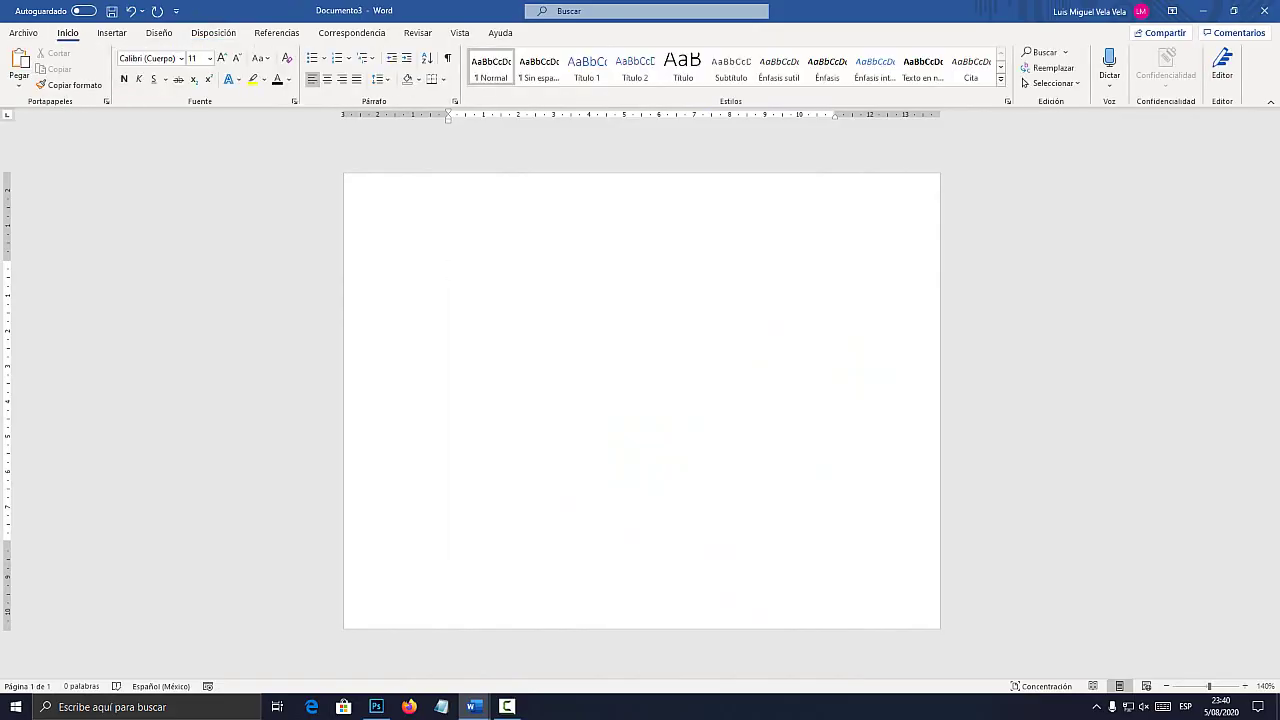
{"action": "mouse_move", "coordinate": [474, 707]}
{"action": "mouse_move", "coordinate": [331, 652]}
{"action": "left_click", "coordinate": [617, 650]}
{"action": "left_click", "coordinate": [150, 706]}
{"action": "type", "text": "chrome"}
{"action": "key", "text": "Return"}
{"action": "type", "text": "goog"}
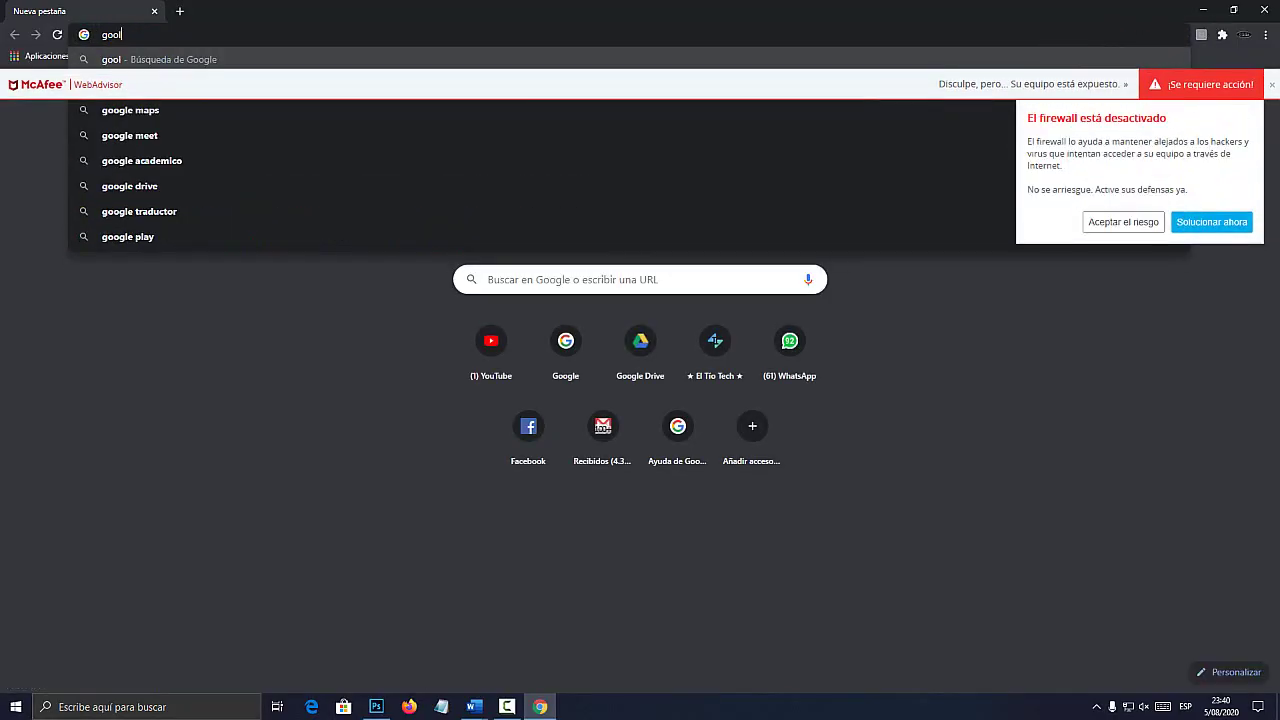
{"action": "key", "text": "Return"}
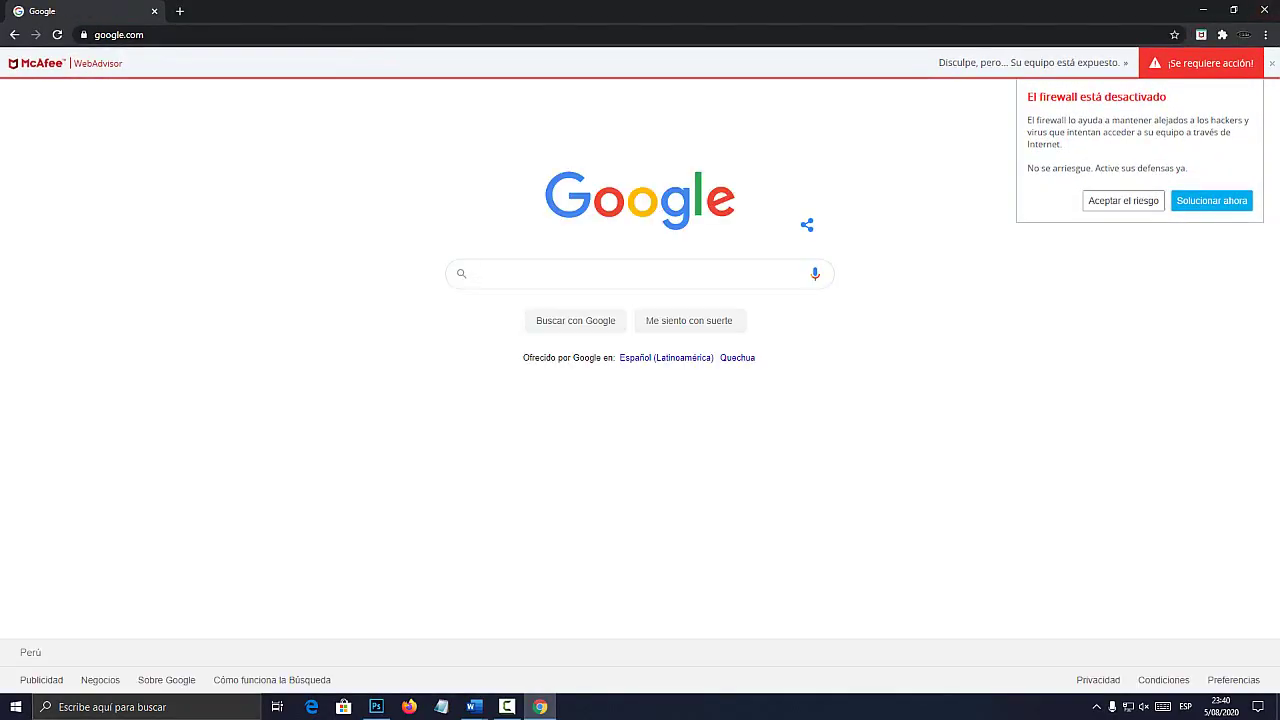
- Search Google Images for "modelo corbata" and copy the WallHere photo of a man in a dark suit against a brown background
{"action": "left_click", "coordinate": [600, 274]}
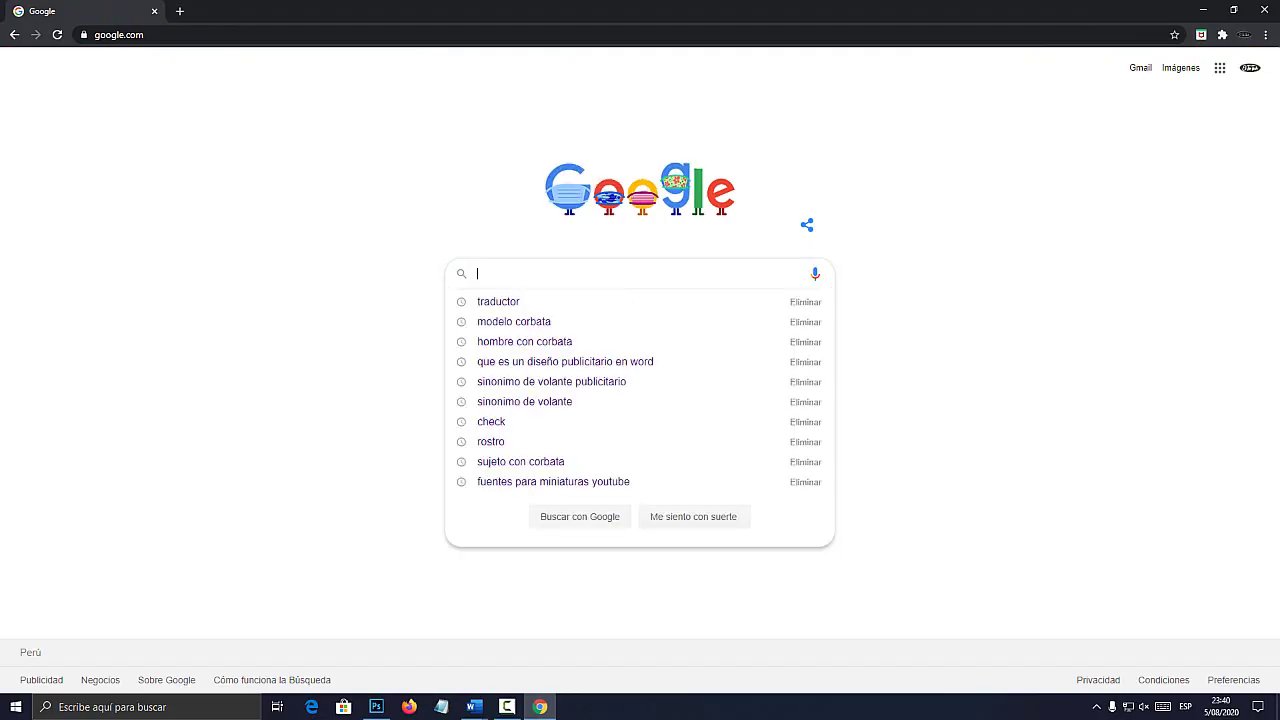
{"action": "left_click", "coordinate": [514, 321]}
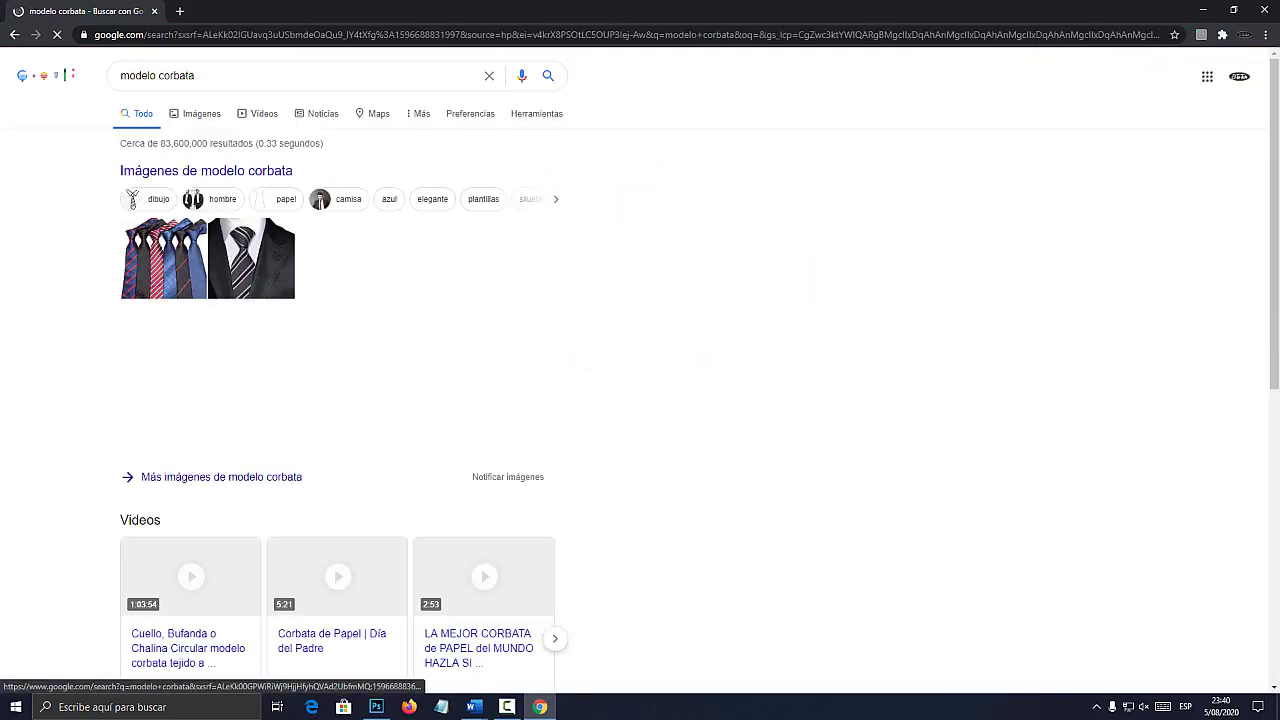
{"action": "left_click", "coordinate": [201, 113]}
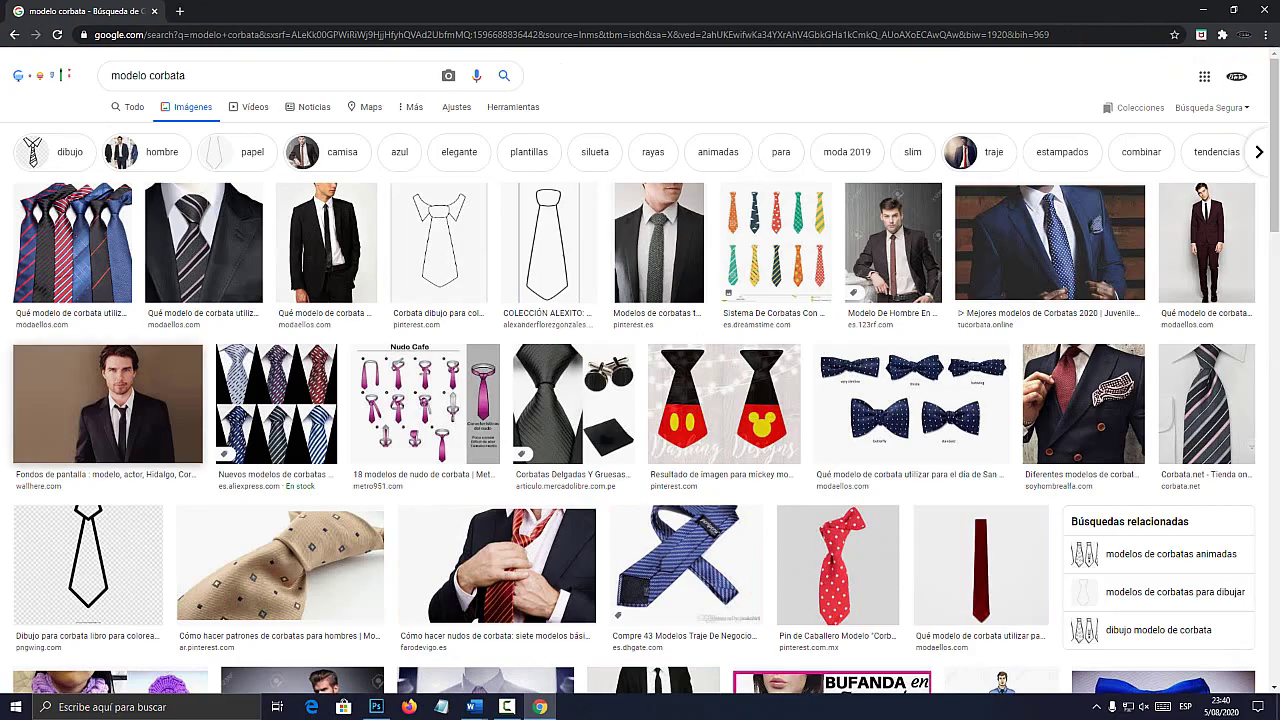
{"action": "left_click", "coordinate": [108, 403]}
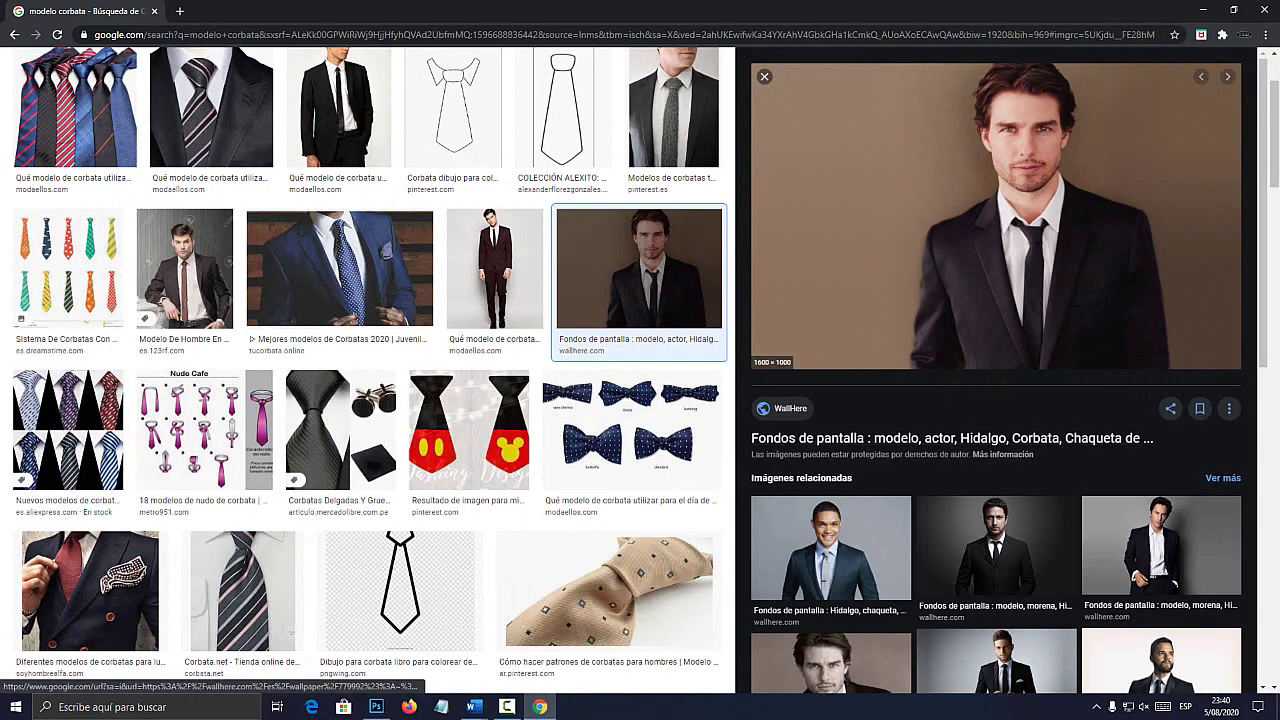
{"action": "right_click", "coordinate": [1024, 147]}
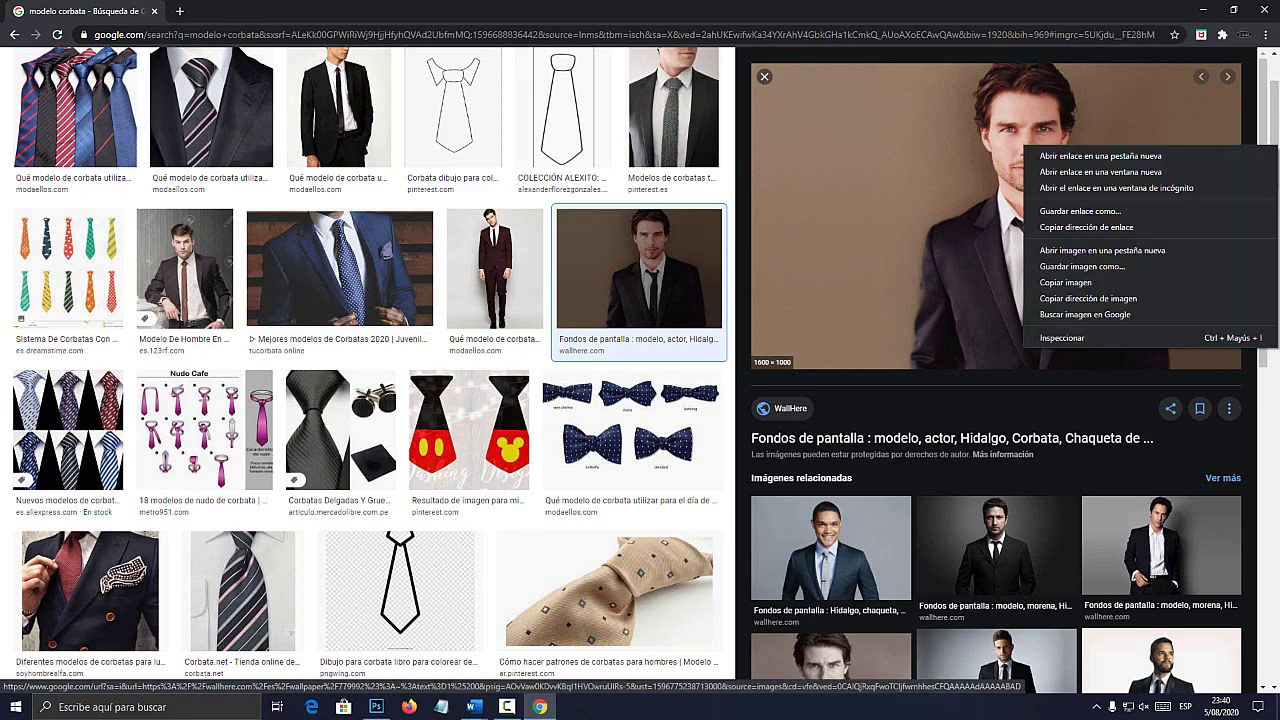
{"action": "left_click", "coordinate": [1066, 282]}
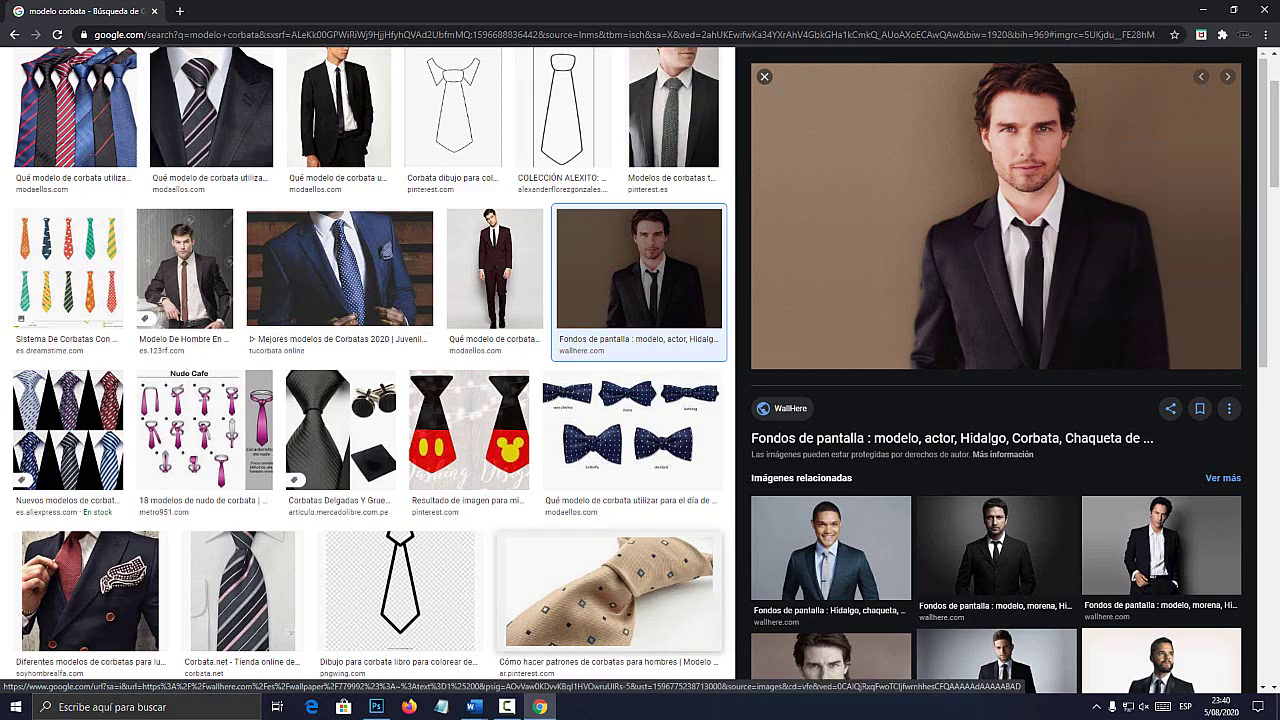
- Paste the copied photo into Documento3 in Word and enlarge it proportionally toward the page's lower-right corner
{"action": "mouse_move", "coordinate": [474, 706]}
{"action": "left_click", "coordinate": [620, 650]}
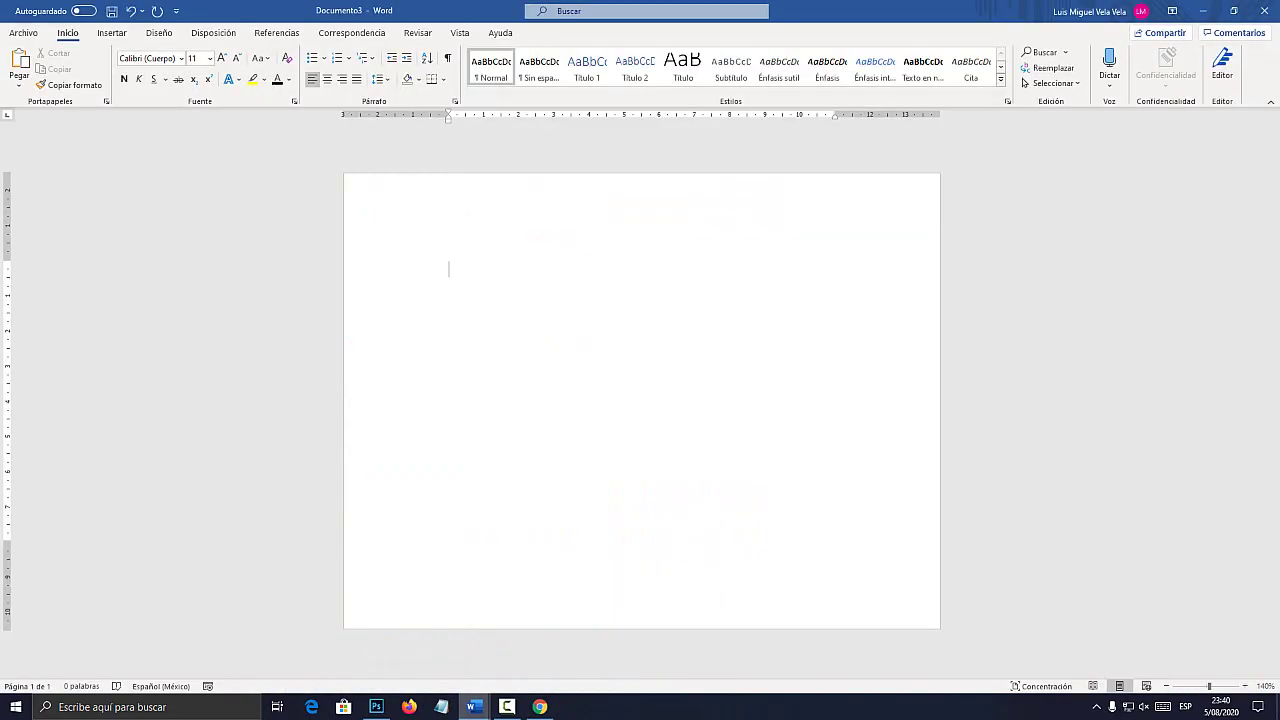
{"action": "key", "text": "ctrl+v"}
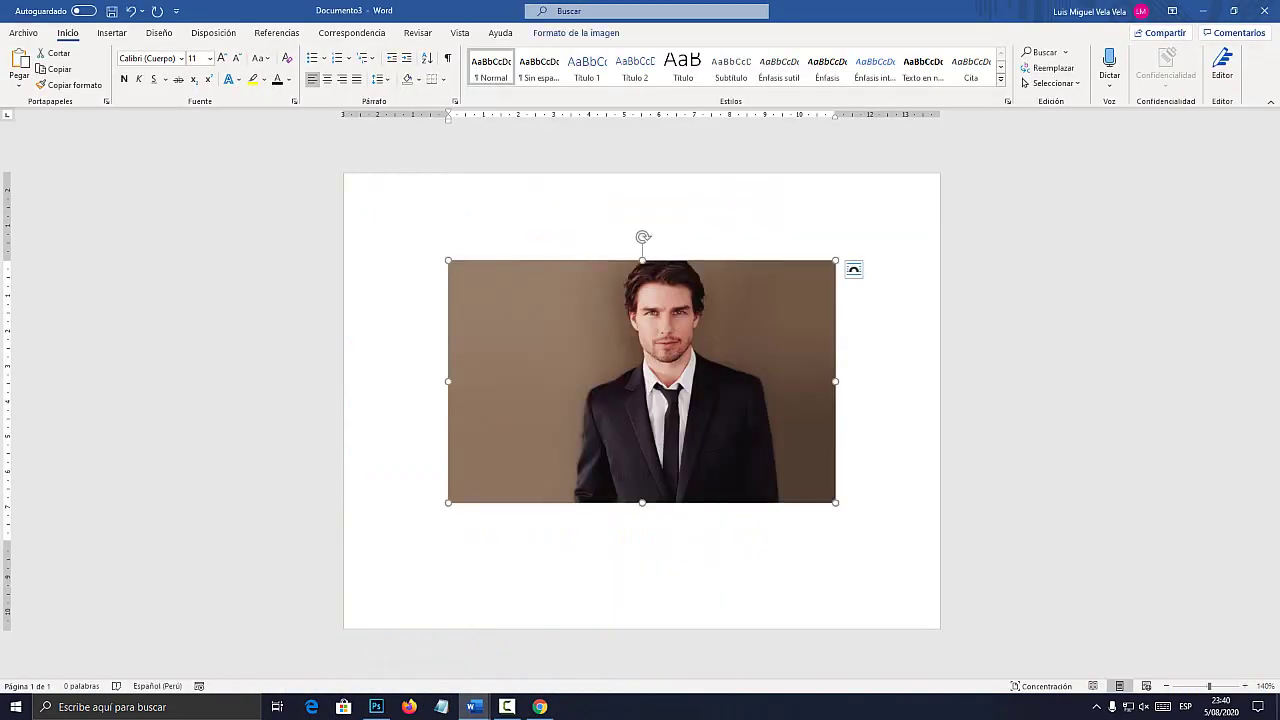
{"action": "left_click_drag", "start_coordinate": [835, 502], "coordinate": [906, 546]}
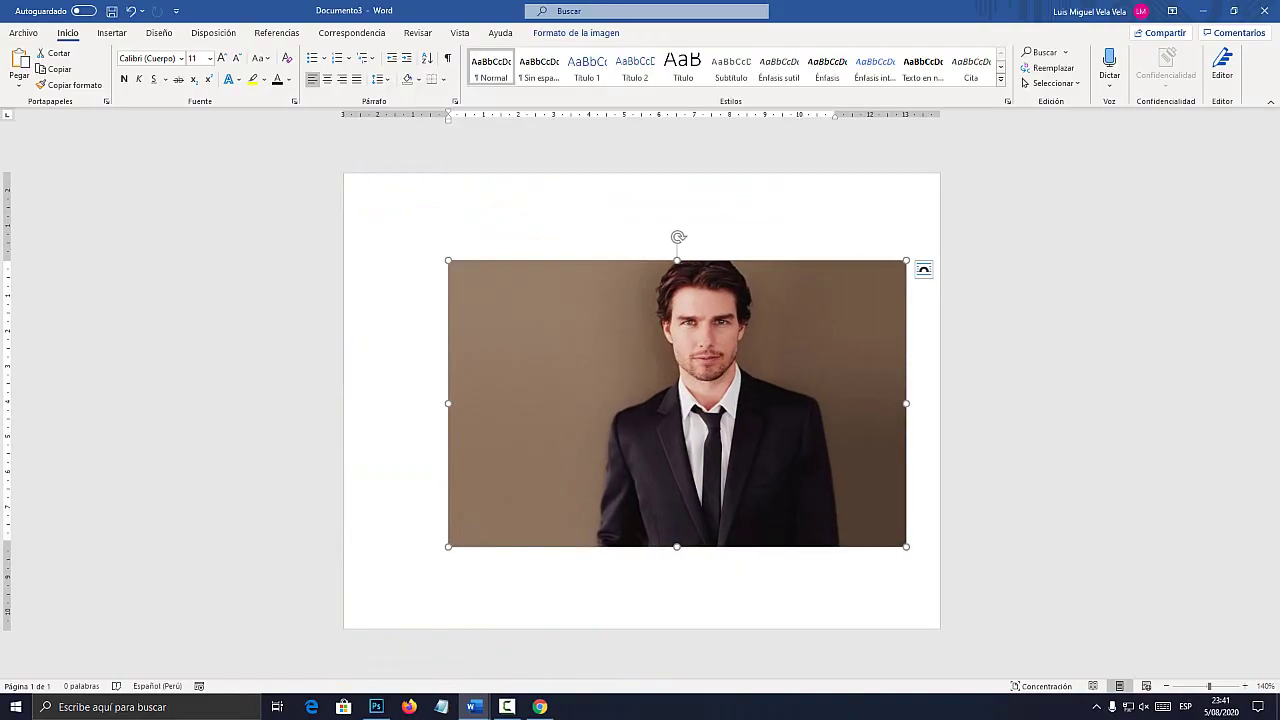
- Set the photo's text wrapping to Delante del texto
{"action": "right_click", "coordinate": [624, 325]}
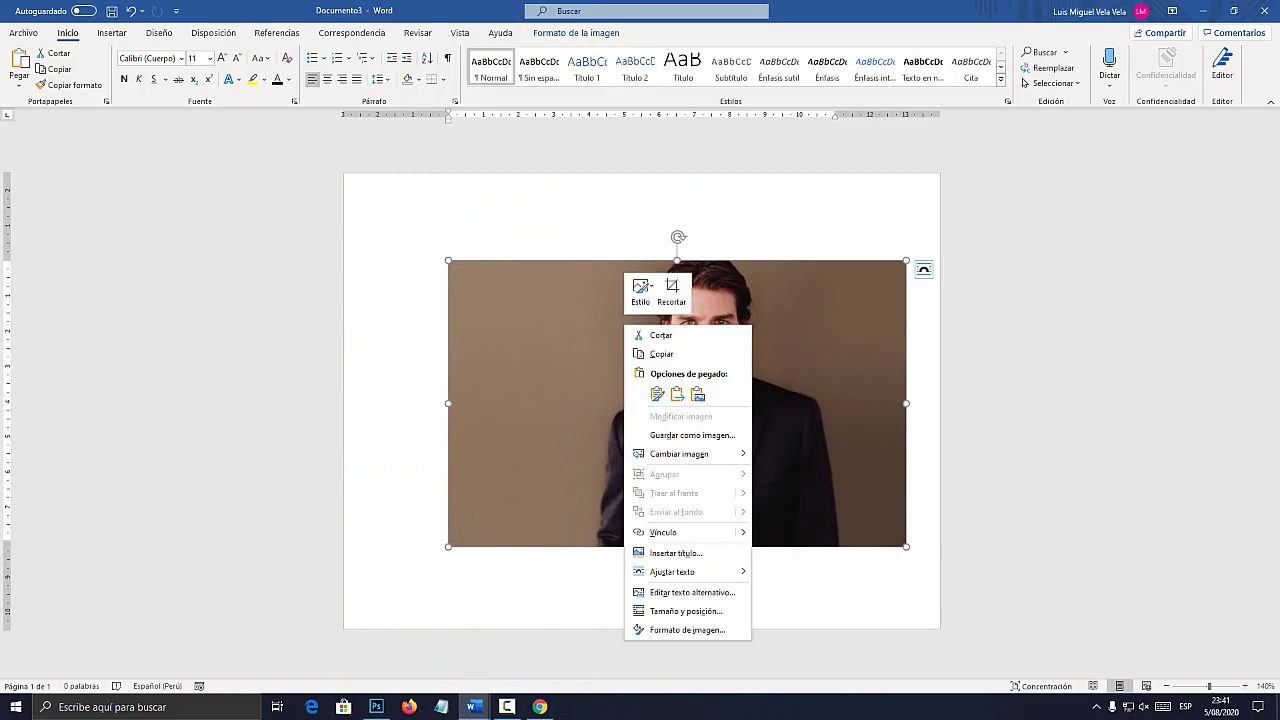
{"action": "mouse_move", "coordinate": [680, 571]}
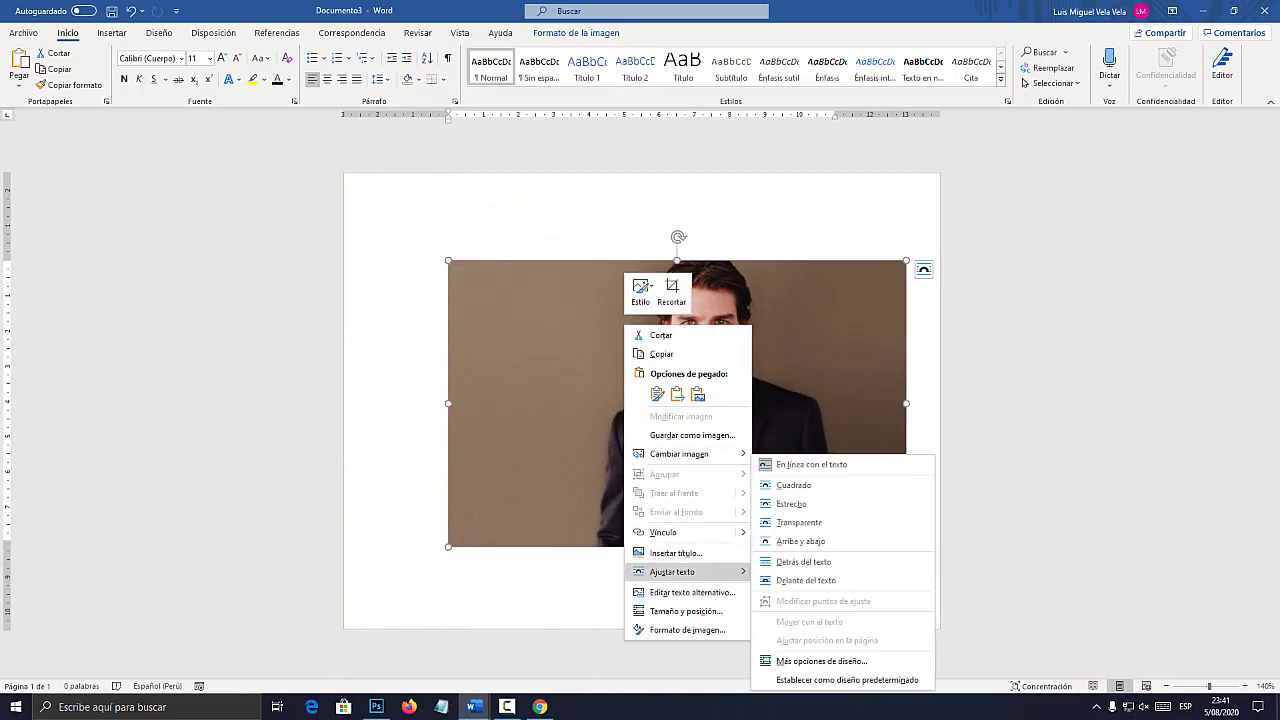
{"action": "key", "text": "super+plus"}
{"action": "key", "text": "super+Escape"}
{"action": "right_click", "coordinate": [619, 347]}
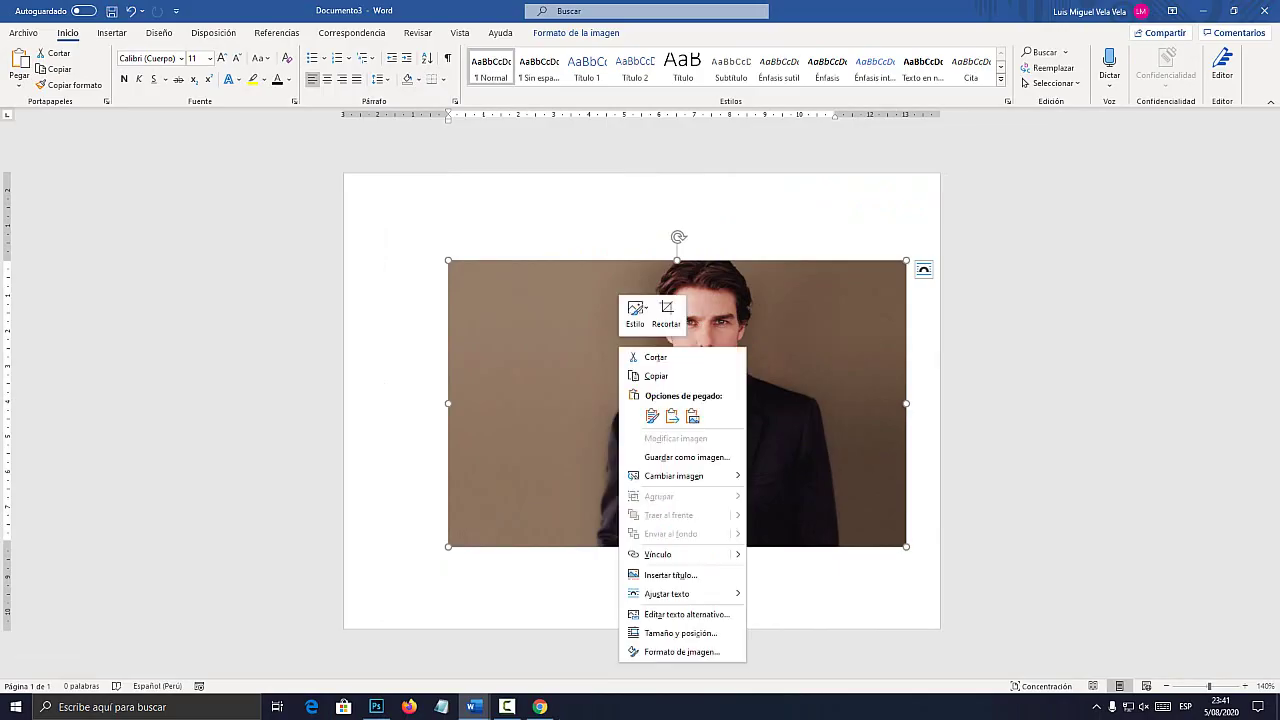
{"action": "mouse_move", "coordinate": [680, 594]}
{"action": "left_click", "coordinate": [801, 581]}
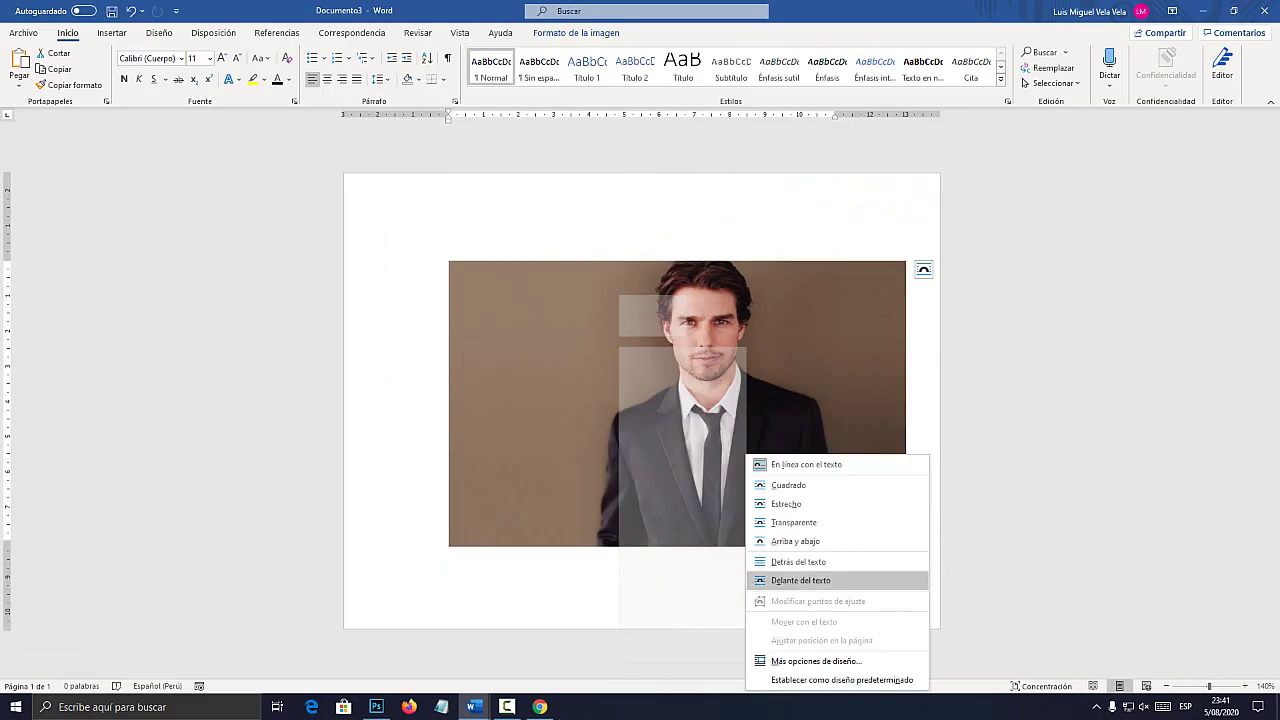
{"action": "key", "text": "super+plus"}
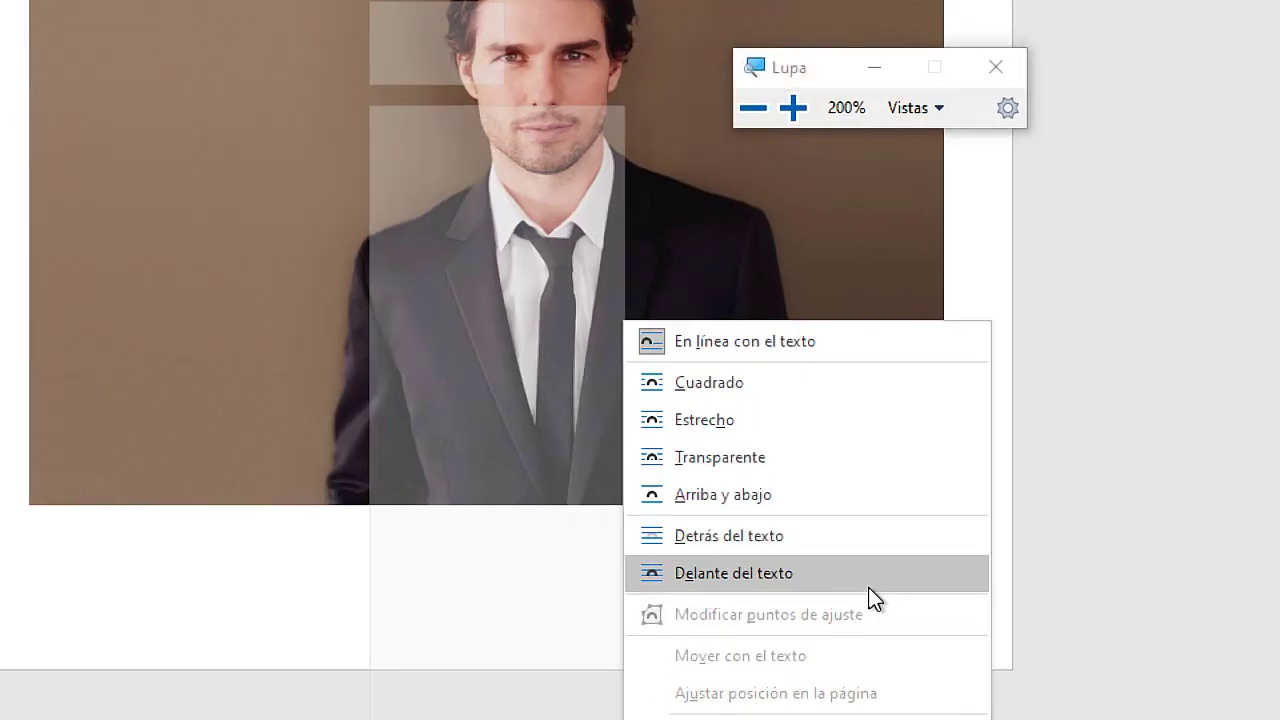
{"action": "left_click", "coordinate": [746, 537]}
{"action": "key", "text": "super+Escape"}
- Enlarge the photo to about 15.72 cm wide by 9.83 cm high and position it across the page
{"action": "left_click_drag", "start_coordinate": [684, 400], "coordinate": [589, 360]}
{"action": "left_click_drag", "start_coordinate": [818, 478], "coordinate": [1011, 598]}
{"action": "mouse_move", "coordinate": [686, 396]}
{"action": "left_mouse_down"}
{"action": "mouse_move", "coordinate": [518, 394]}
{"action": "mouse_move", "coordinate": [729, 402]}
{"action": "mouse_move", "coordinate": [667, 396]}
{"action": "left_mouse_up"}
{"action": "left_click_drag", "start_coordinate": [344, 192], "coordinate": [440, 252]}
{"action": "left_click_drag", "start_coordinate": [660, 400], "coordinate": [576, 368]}
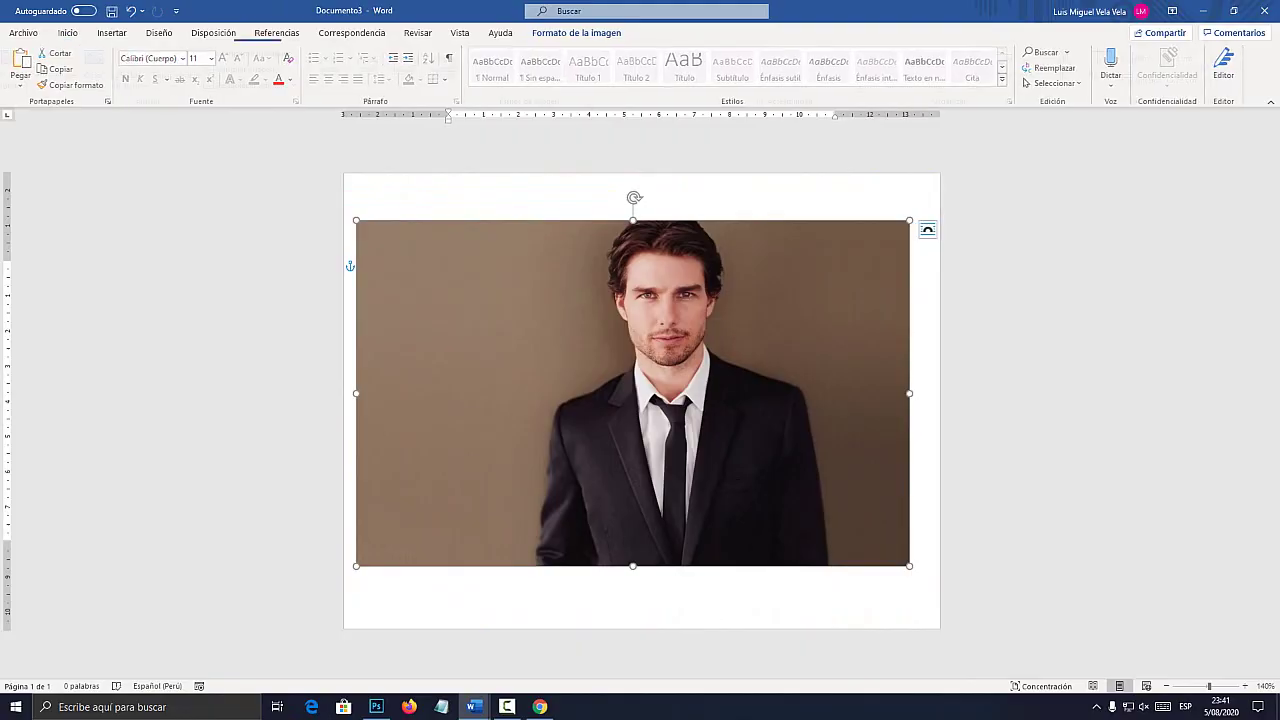
- Crop the left side of the photo, reducing its width to about 12.88 cm
{"action": "left_click", "coordinate": [577, 33]}
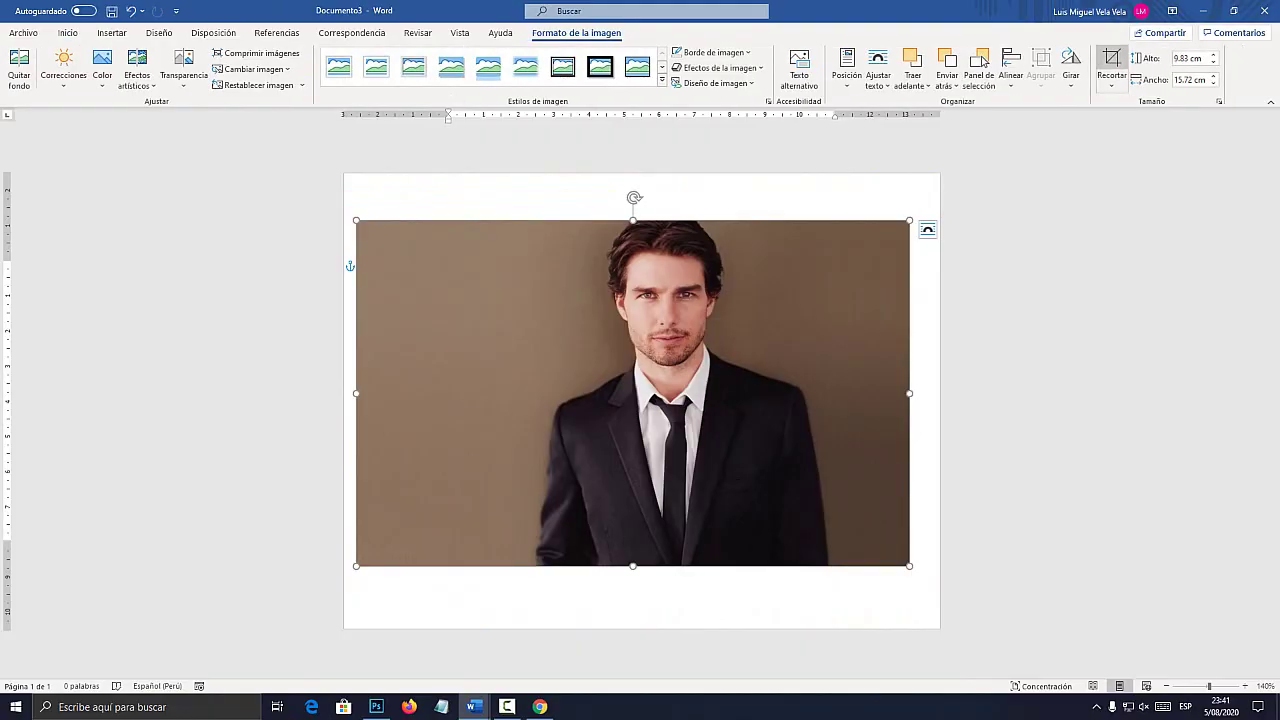
{"action": "key", "text": "super+plus"}
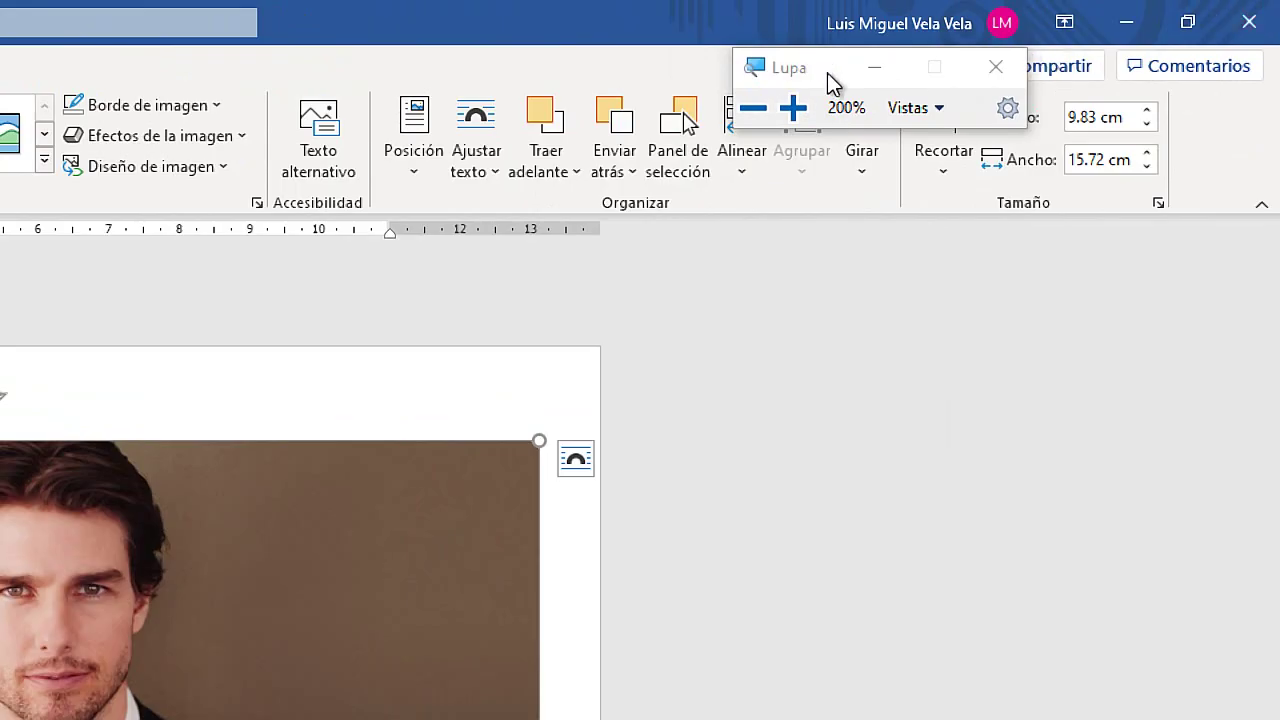
{"action": "left_click_drag", "start_coordinate": [828, 84], "coordinate": [959, 348]}
{"action": "left_click", "coordinate": [947, 122]}
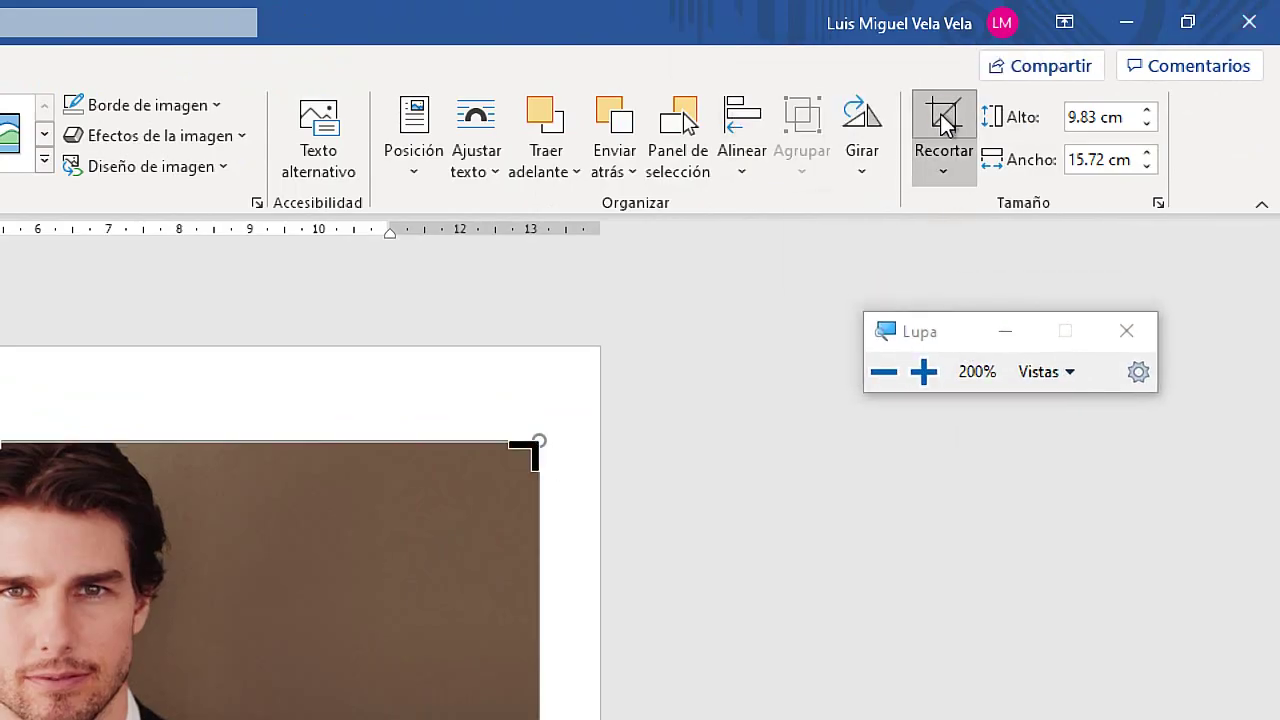
{"action": "key", "text": "super+Escape"}
{"action": "left_click_drag", "start_coordinate": [357, 393], "coordinate": [457, 393]}
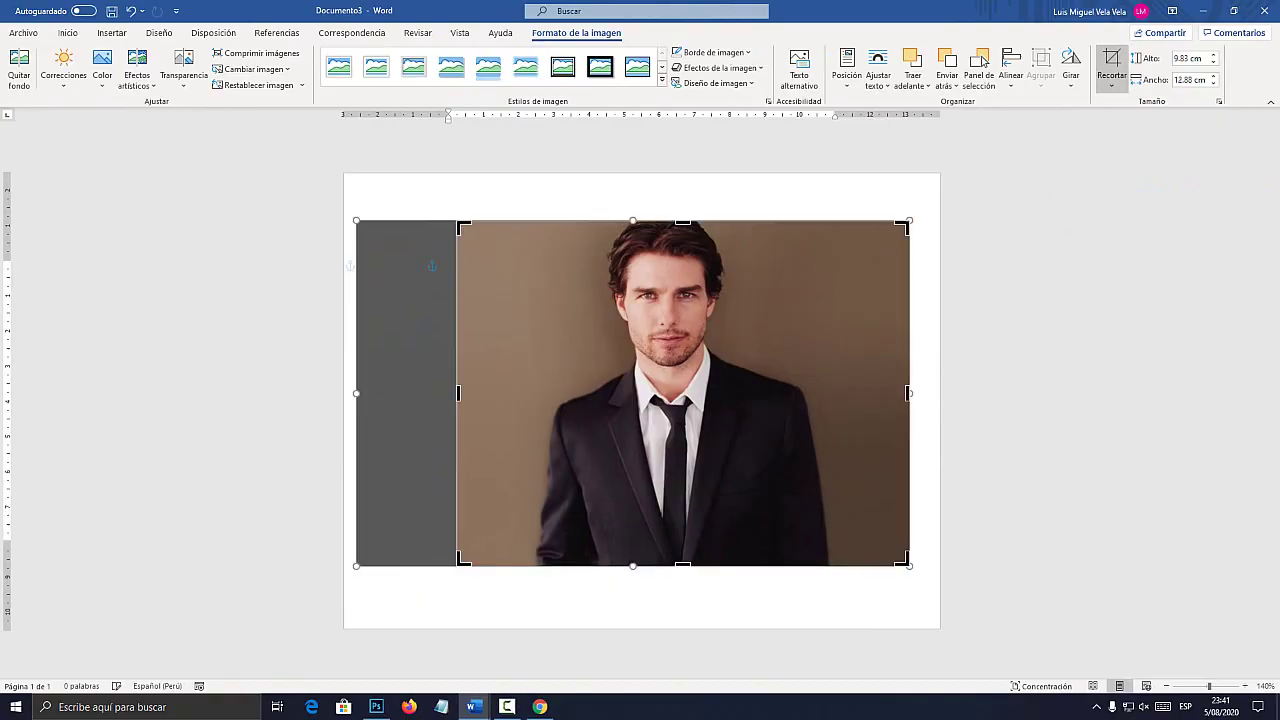
{"action": "left_click", "coordinate": [300, 400]}
- Move the cropped photo to the page's upper-left corner and enlarge it to fill the page, leaving a thin white margin
{"action": "left_click_drag", "start_coordinate": [683, 393], "coordinate": [578, 354]}
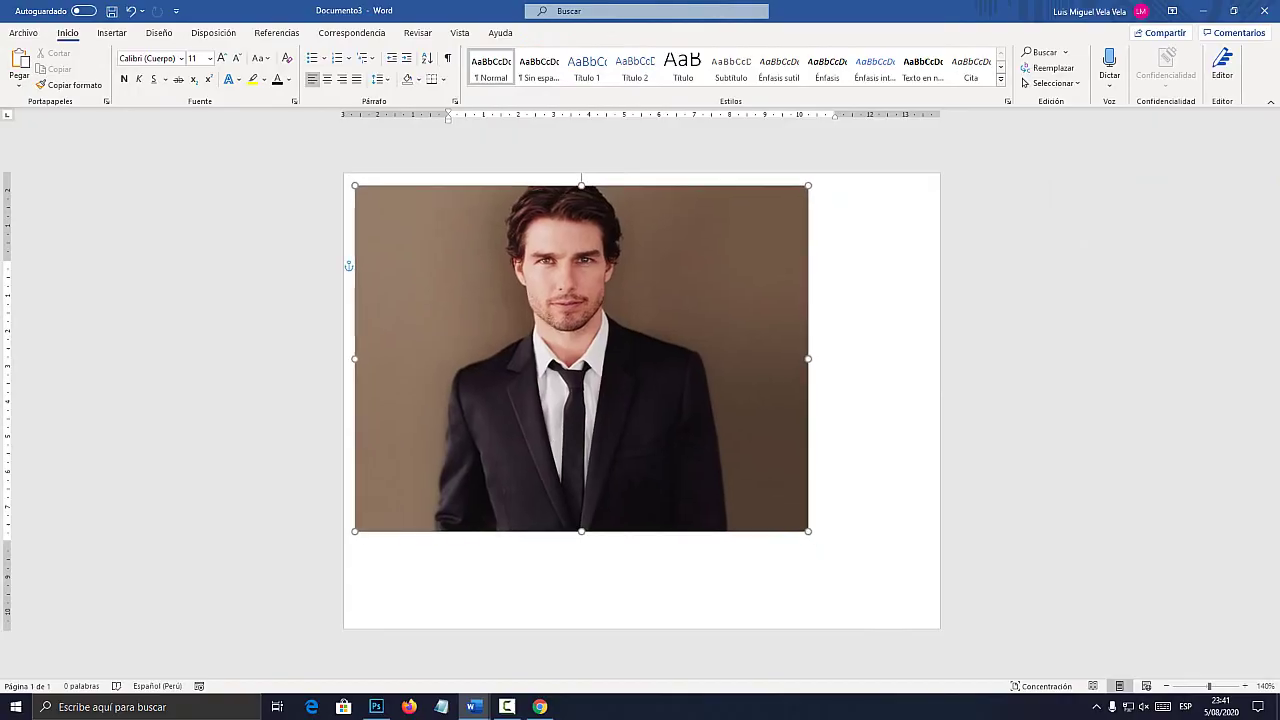
{"action": "left_click_drag", "start_coordinate": [808, 530], "coordinate": [928, 621]}
{"action": "left_click", "coordinate": [1020, 500]}
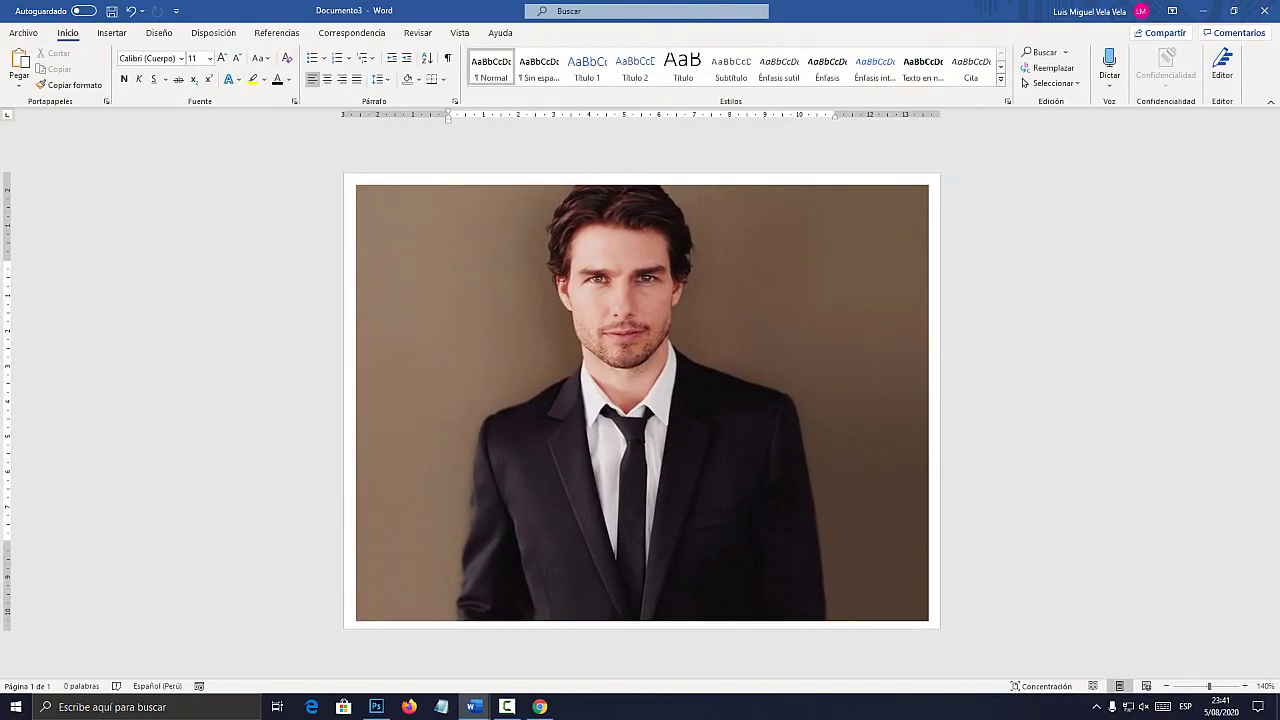
{"action": "scroll", "coordinate": [642, 401], "scroll_direction": "up", "scroll_amount": 1}
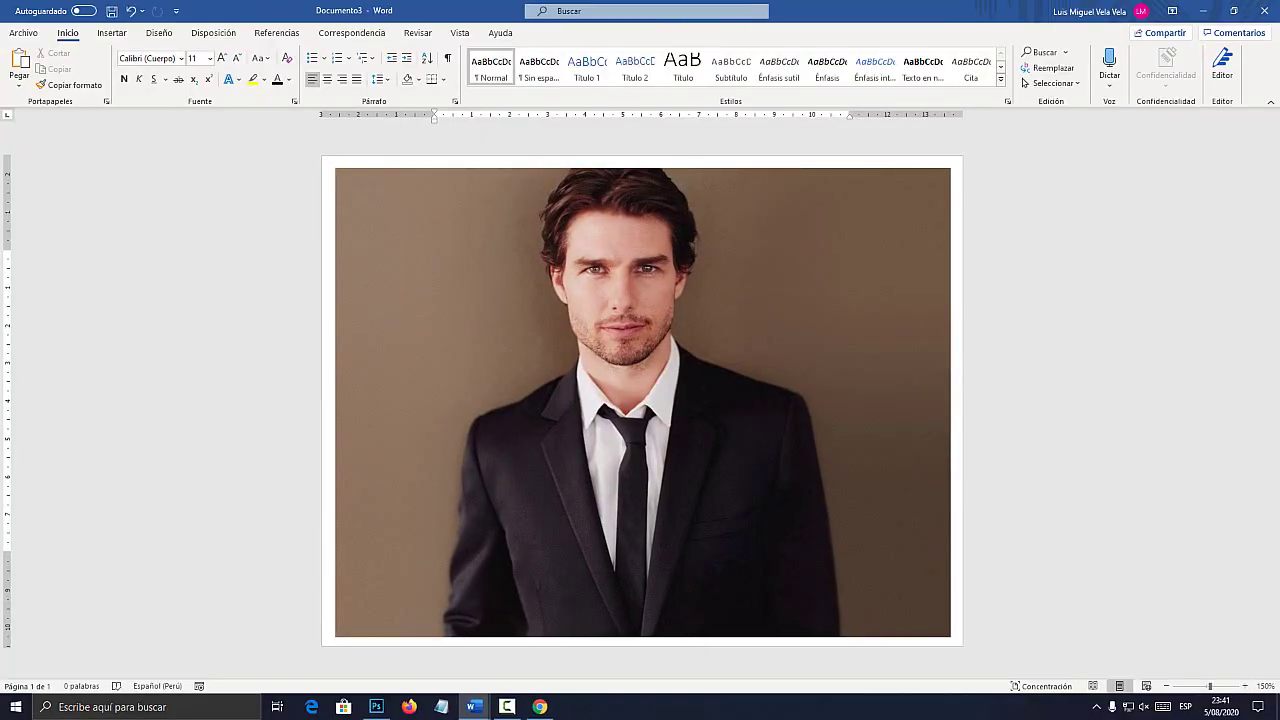
- Examine the finished flyer design in flayer_word.docx and return to Documento3
{"action": "mouse_move", "coordinate": [474, 706]}
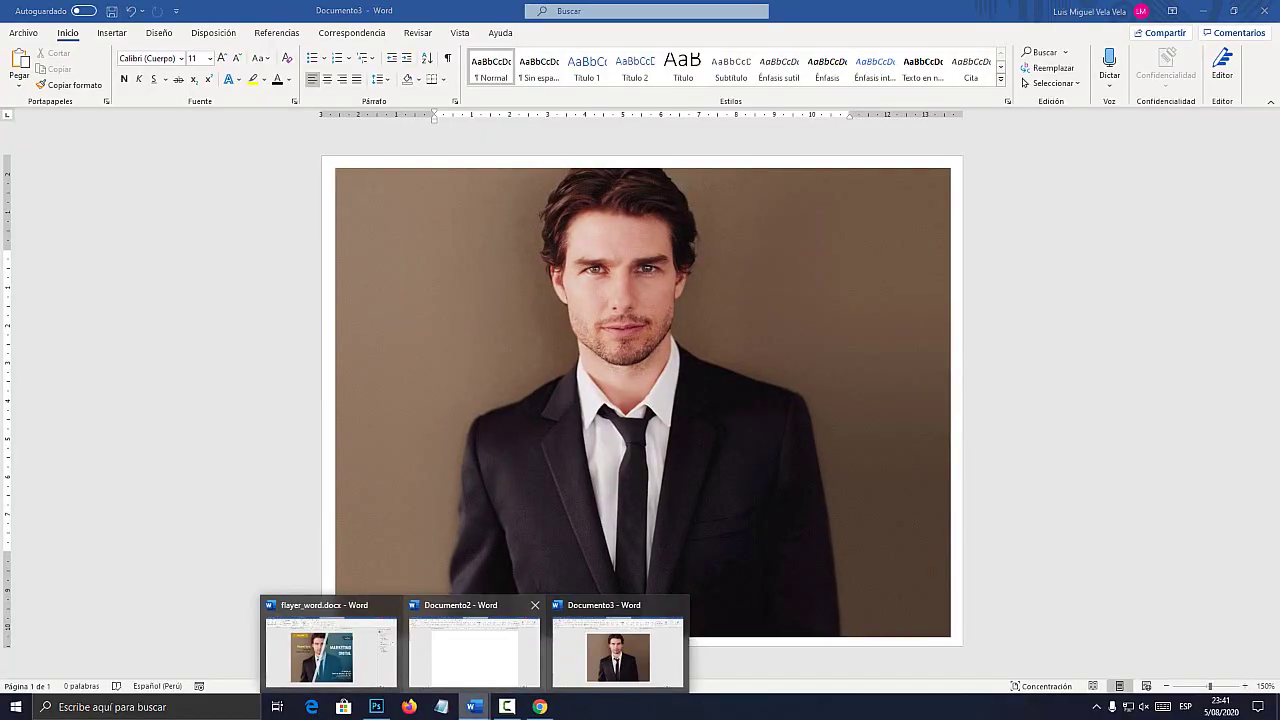
{"action": "left_click", "coordinate": [330, 650]}
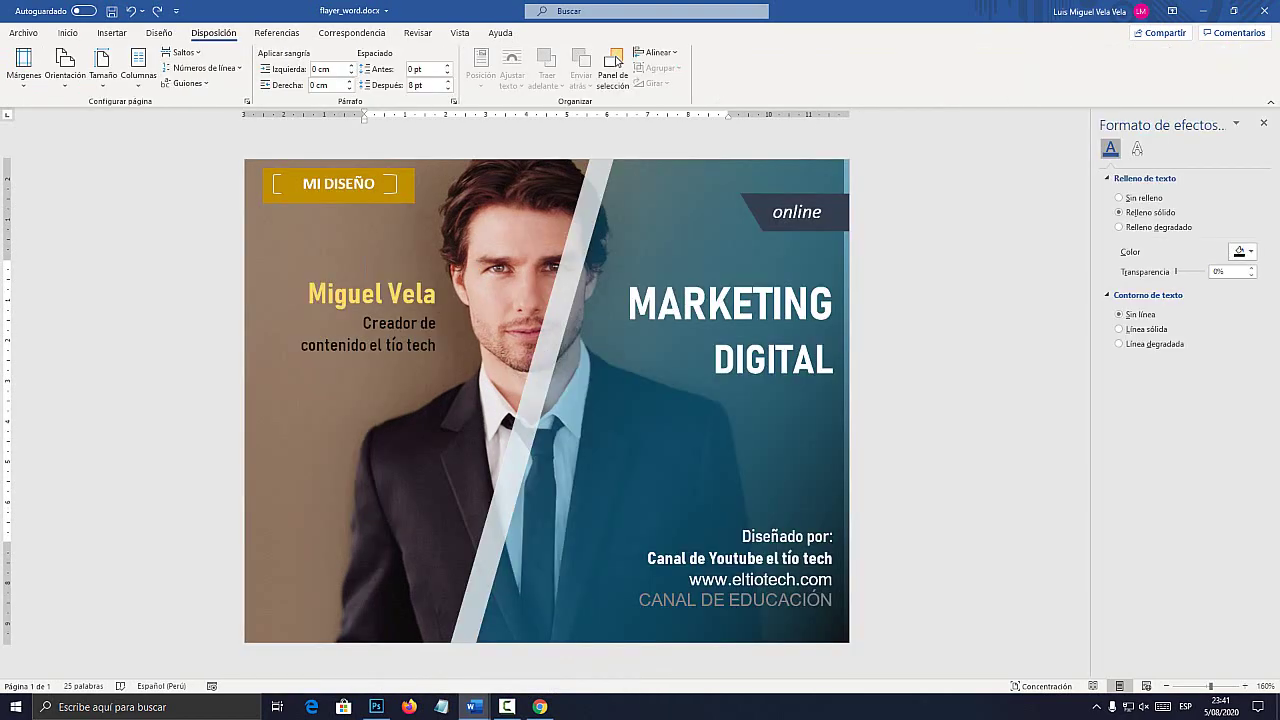
{"action": "left_click", "coordinate": [474, 706]}
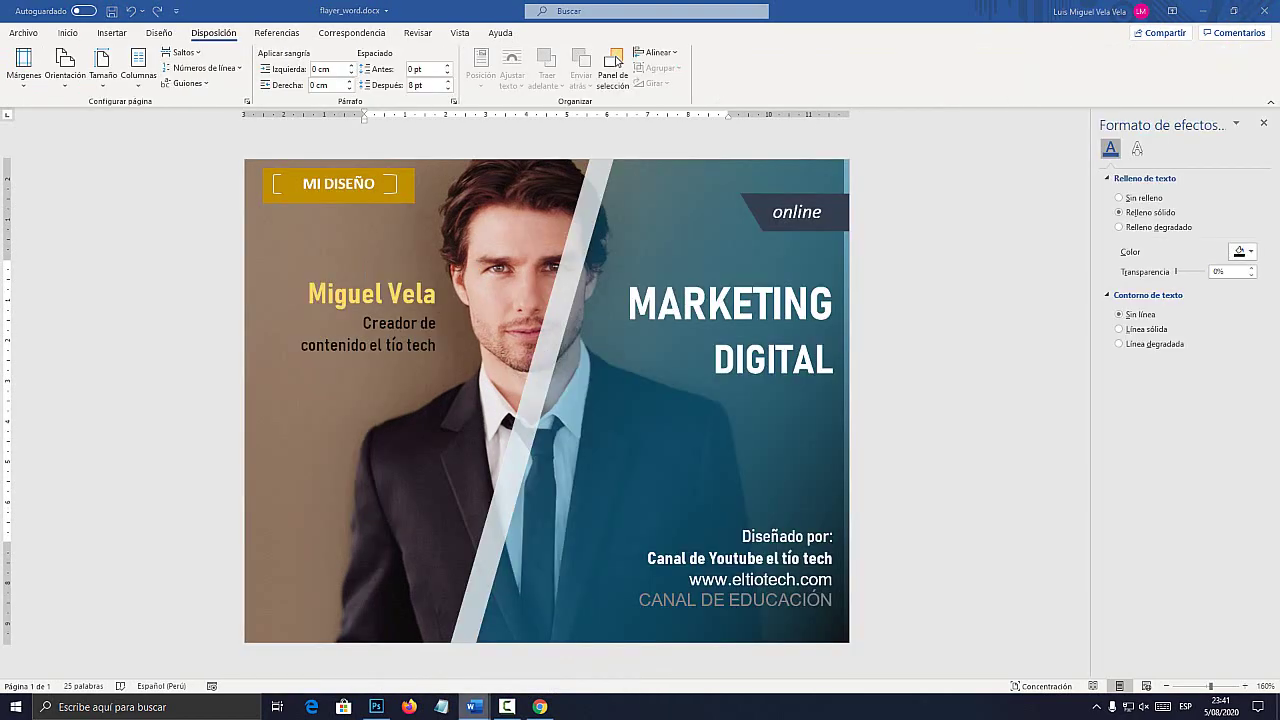
{"action": "left_click", "coordinate": [624, 648]}
- Draw a rectangle about 11.04 cm wide by 12.42 cm high over the photo's right part, reaching its top, right and bottom edges
{"action": "left_click", "coordinate": [111, 32]}
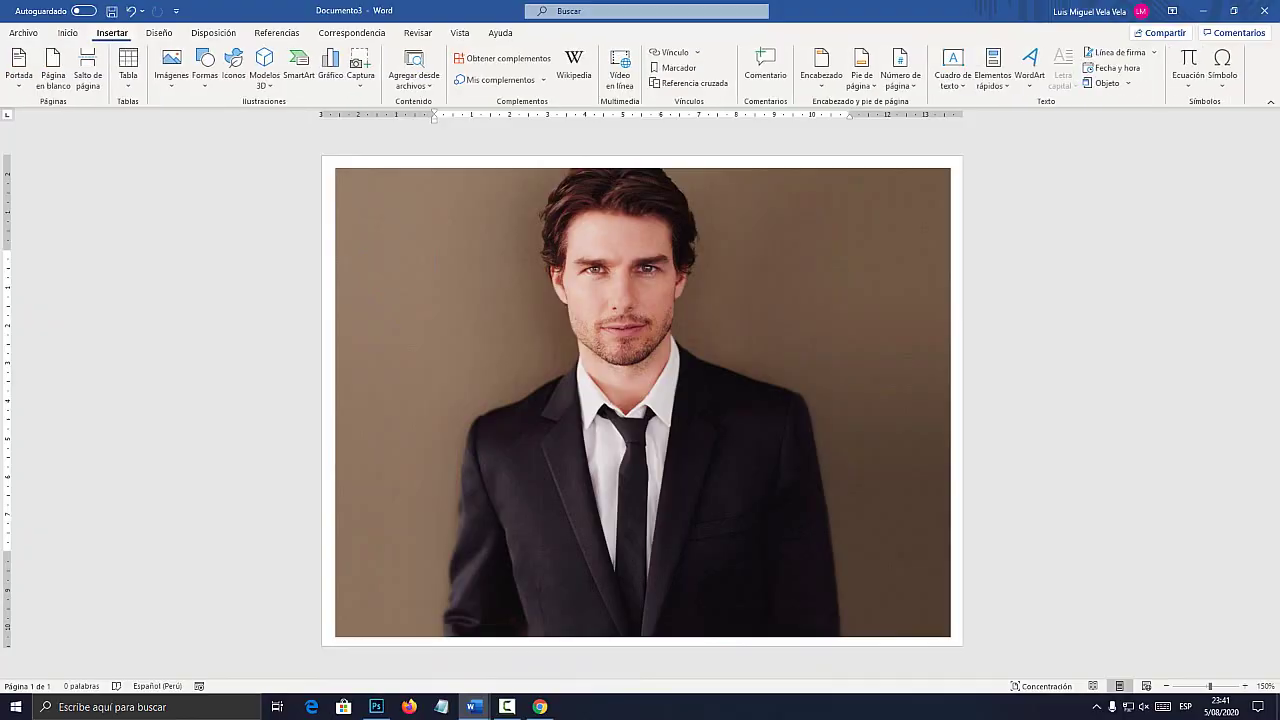
{"action": "left_click", "coordinate": [205, 65]}
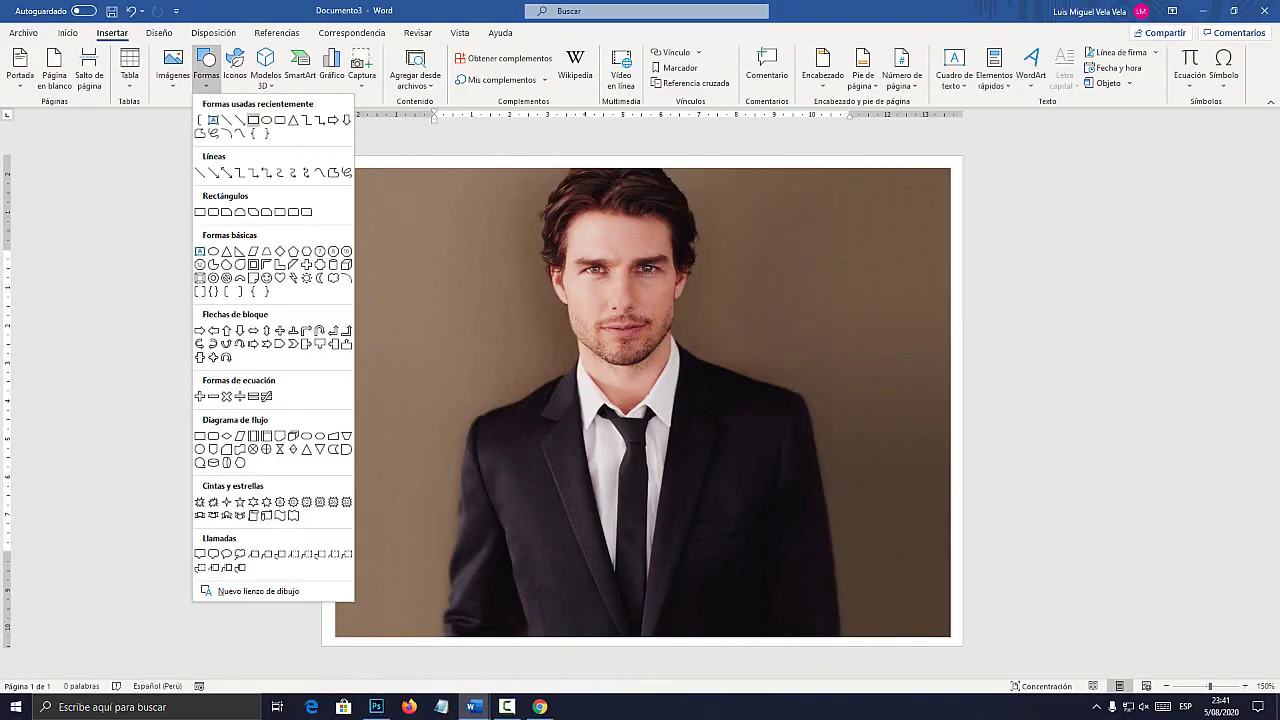
{"action": "key", "text": "super+plus"}
{"action": "left_click", "coordinate": [111, 33]}
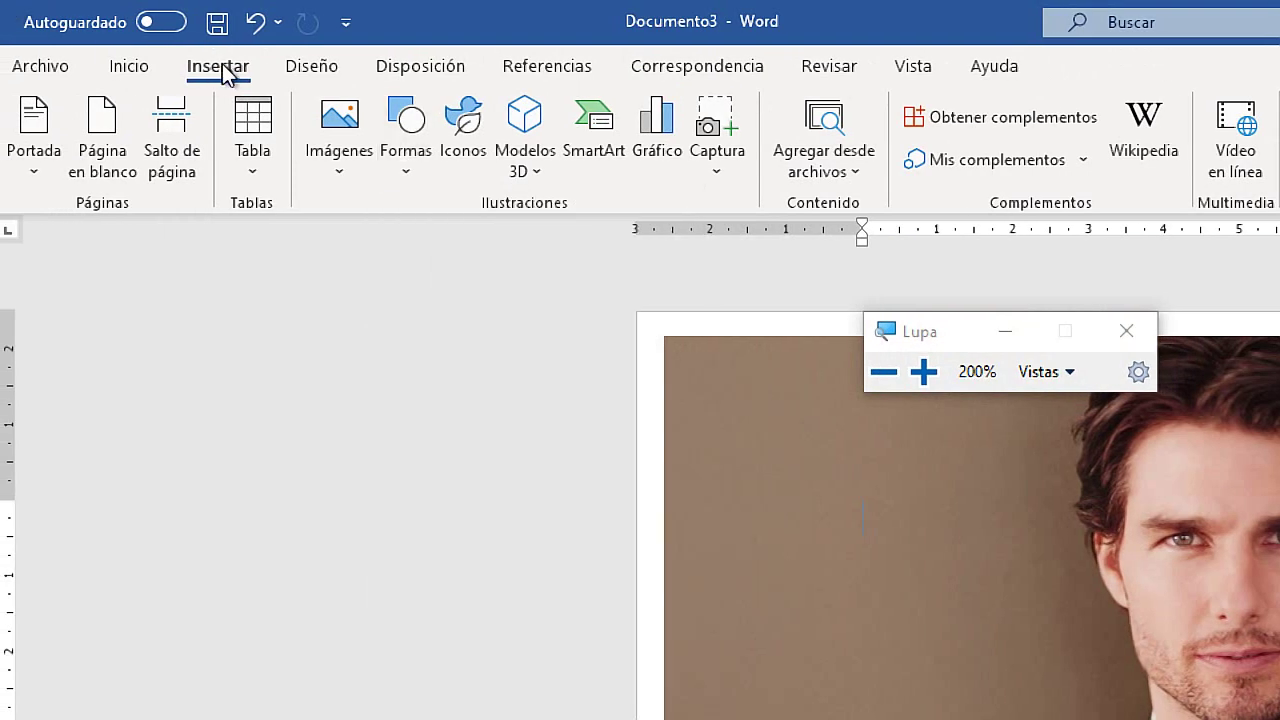
{"action": "left_click", "coordinate": [428, 140]}
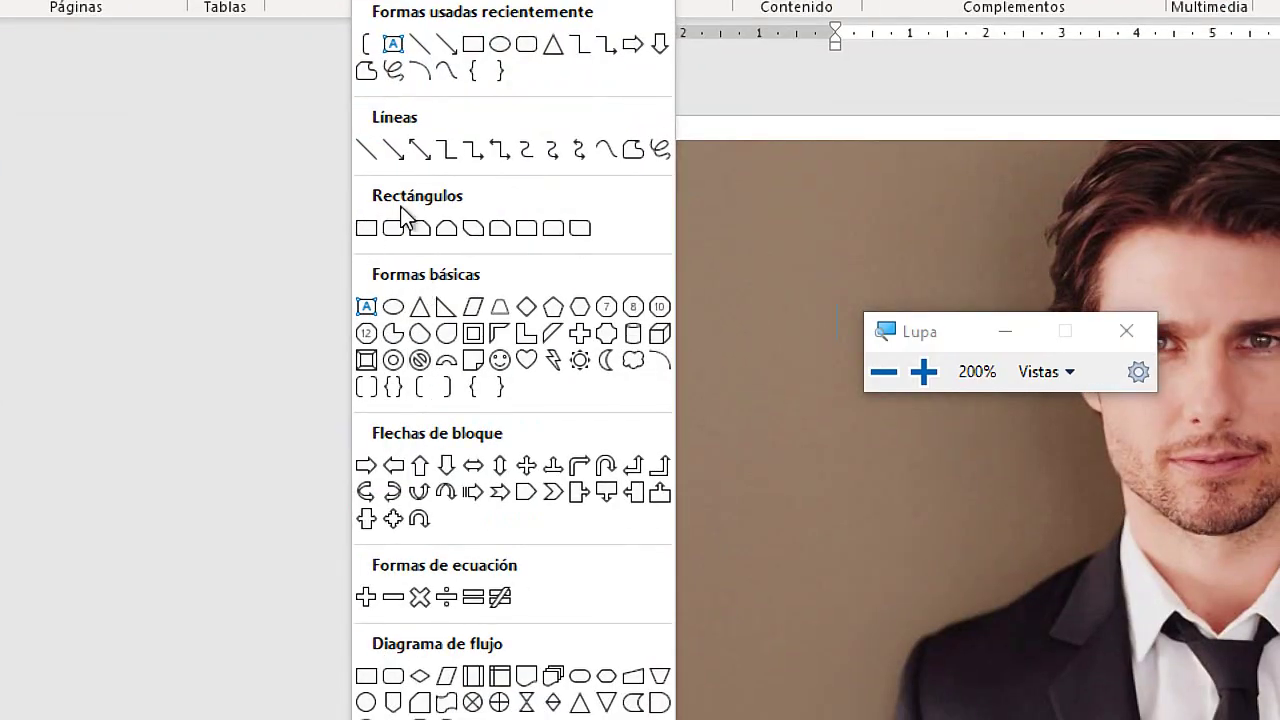
{"action": "left_click", "coordinate": [368, 230]}
{"action": "key", "text": "super+Escape"}
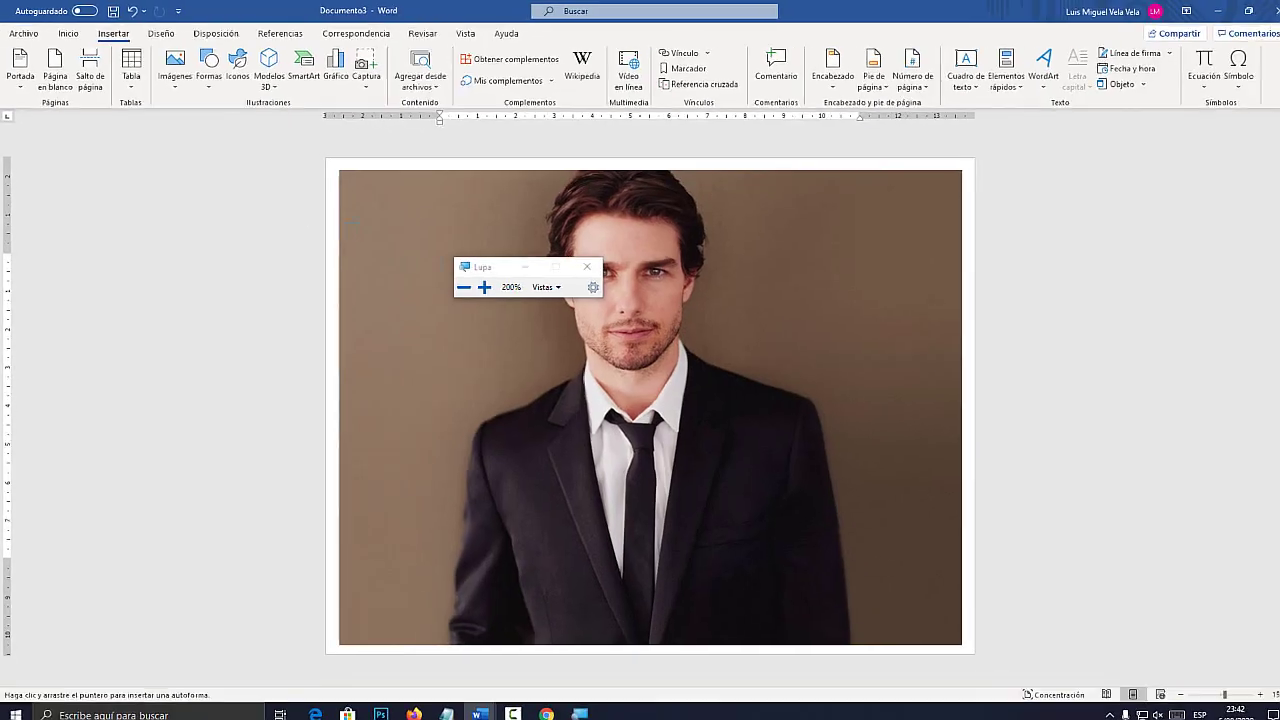
{"action": "left_click_drag", "start_coordinate": [533, 167], "coordinate": [951, 637]}
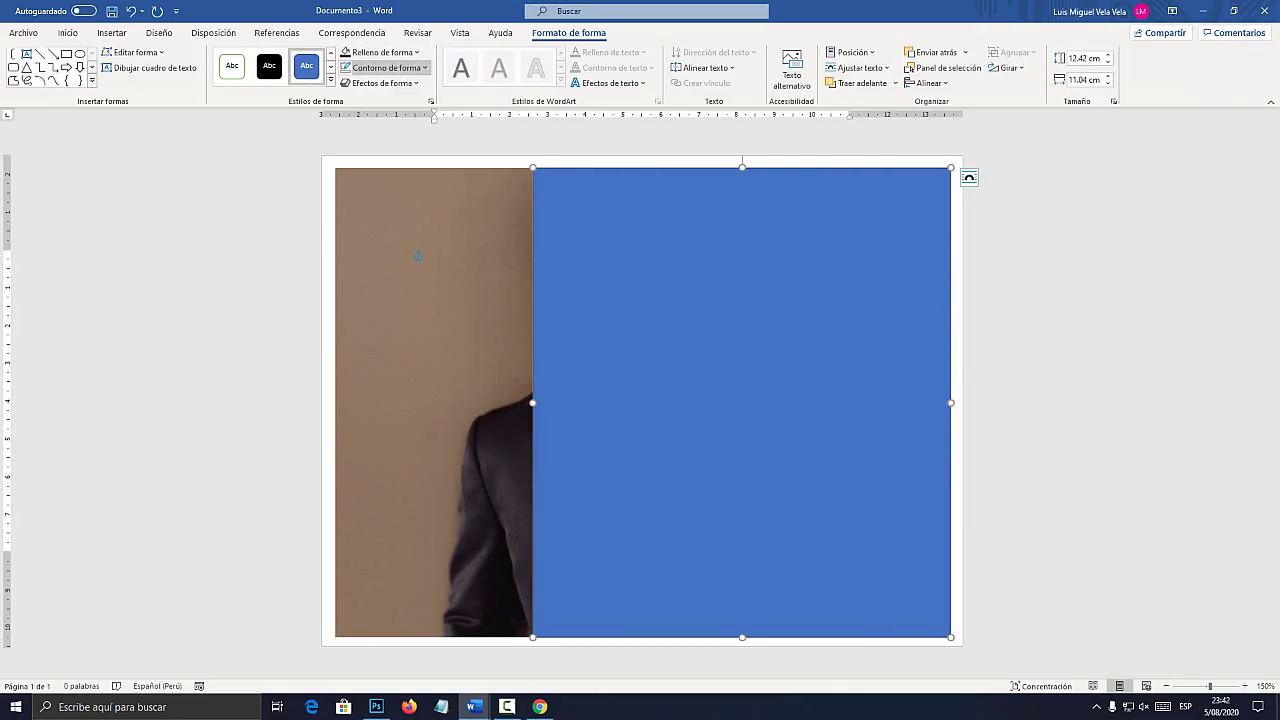
{"action": "key", "text": "super+plus"}
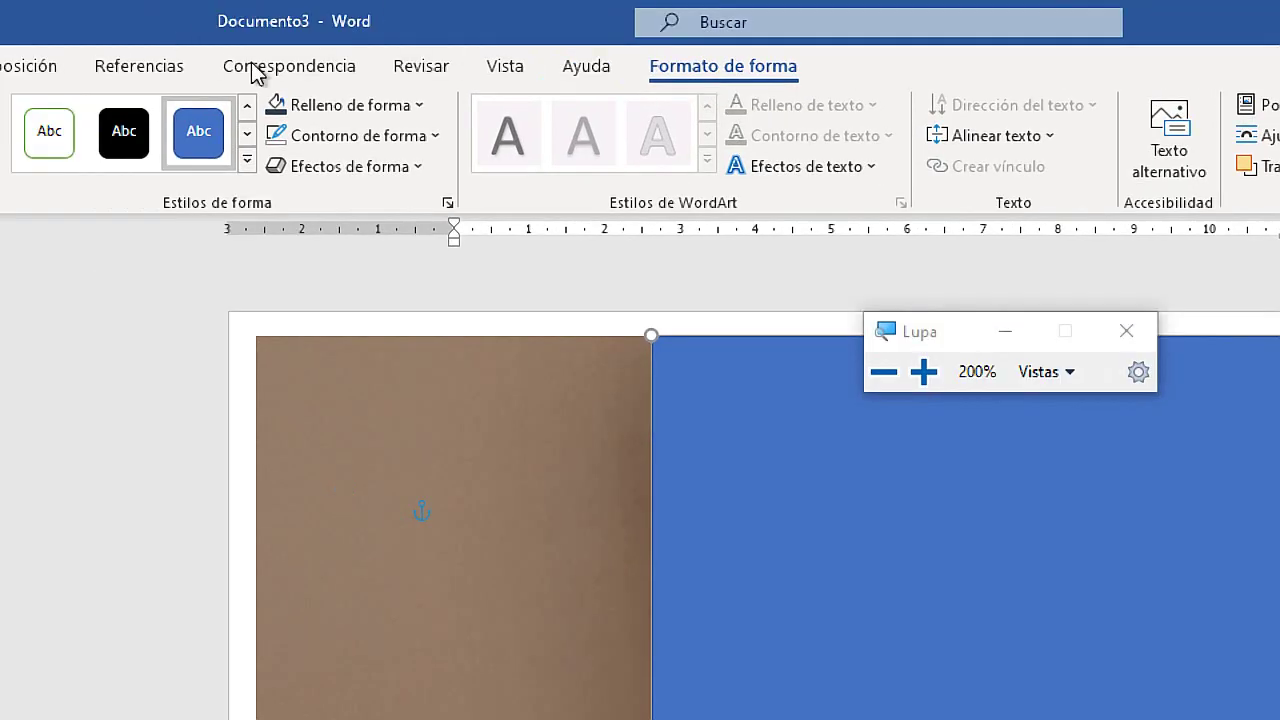
- Remove the outline from the blue rectangle
{"action": "left_click", "coordinate": [383, 70]}
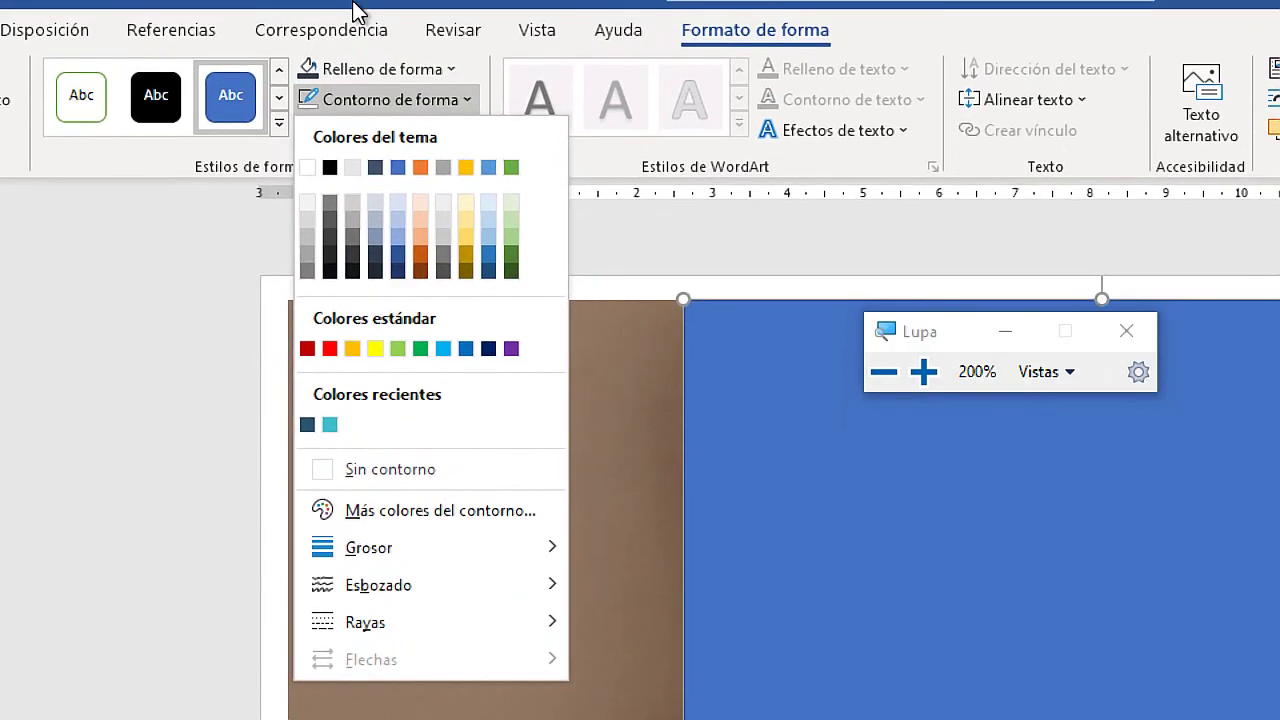
{"action": "left_click", "coordinate": [380, 99]}
{"action": "left_click", "coordinate": [380, 99]}
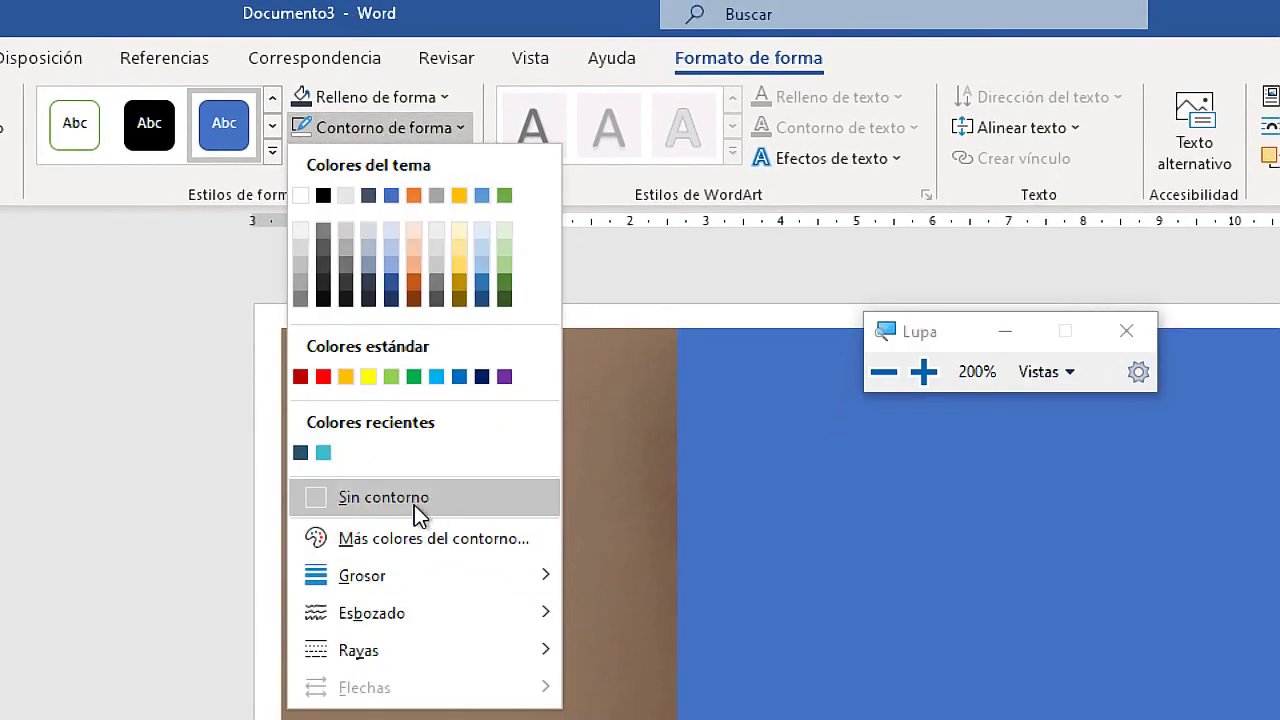
{"action": "left_click", "coordinate": [345, 500]}
{"action": "key", "text": "super+Escape"}
{"action": "right_click", "coordinate": [740, 300]}
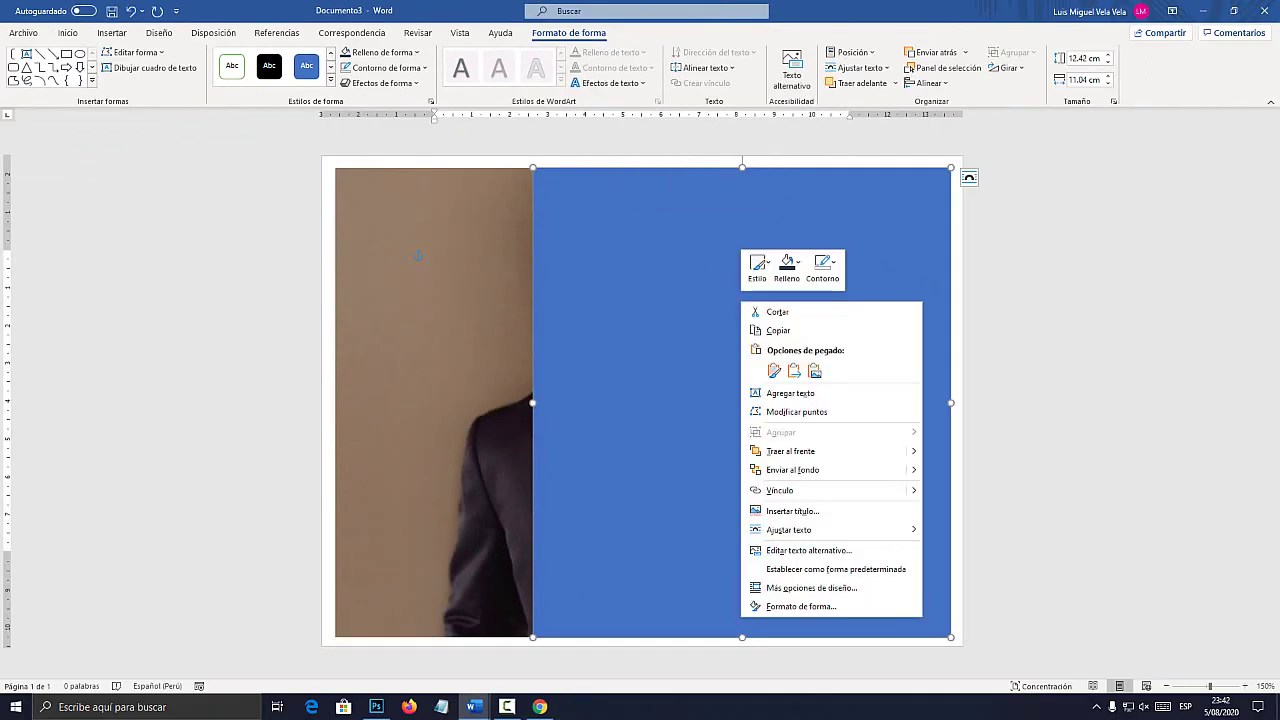
{"action": "key", "text": "super+plus"}
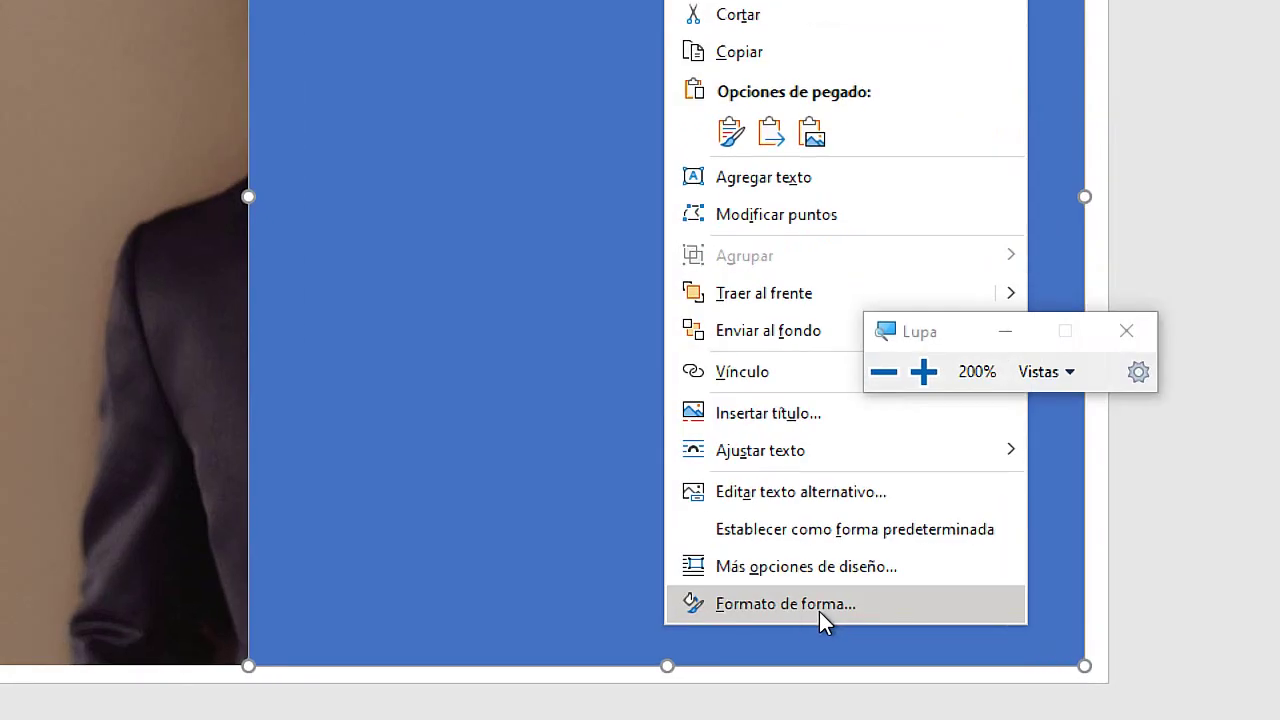
{"action": "key", "text": "super+Escape"}
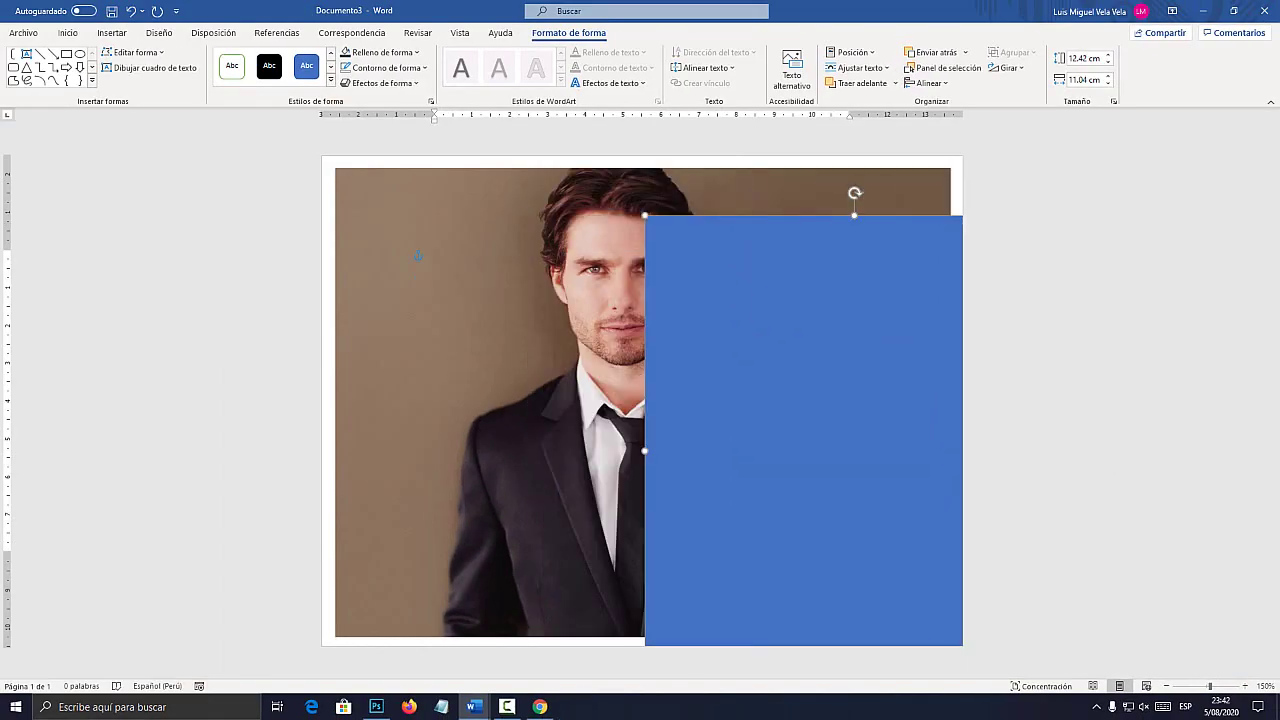
{"action": "left_click_drag", "start_coordinate": [854, 450], "coordinate": [742, 402]}
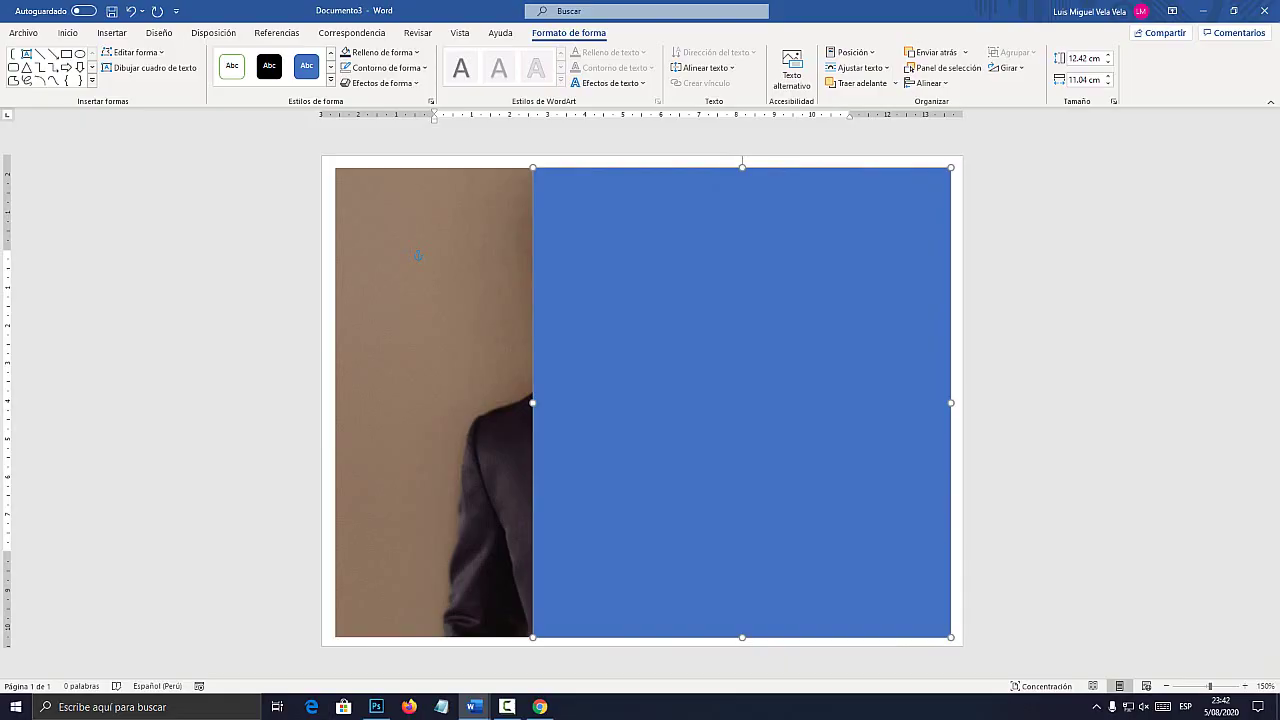
- Give the rectangle a gradient fill and set the first gradient stop's transparency to 0%
{"action": "right_click", "coordinate": [736, 372]}
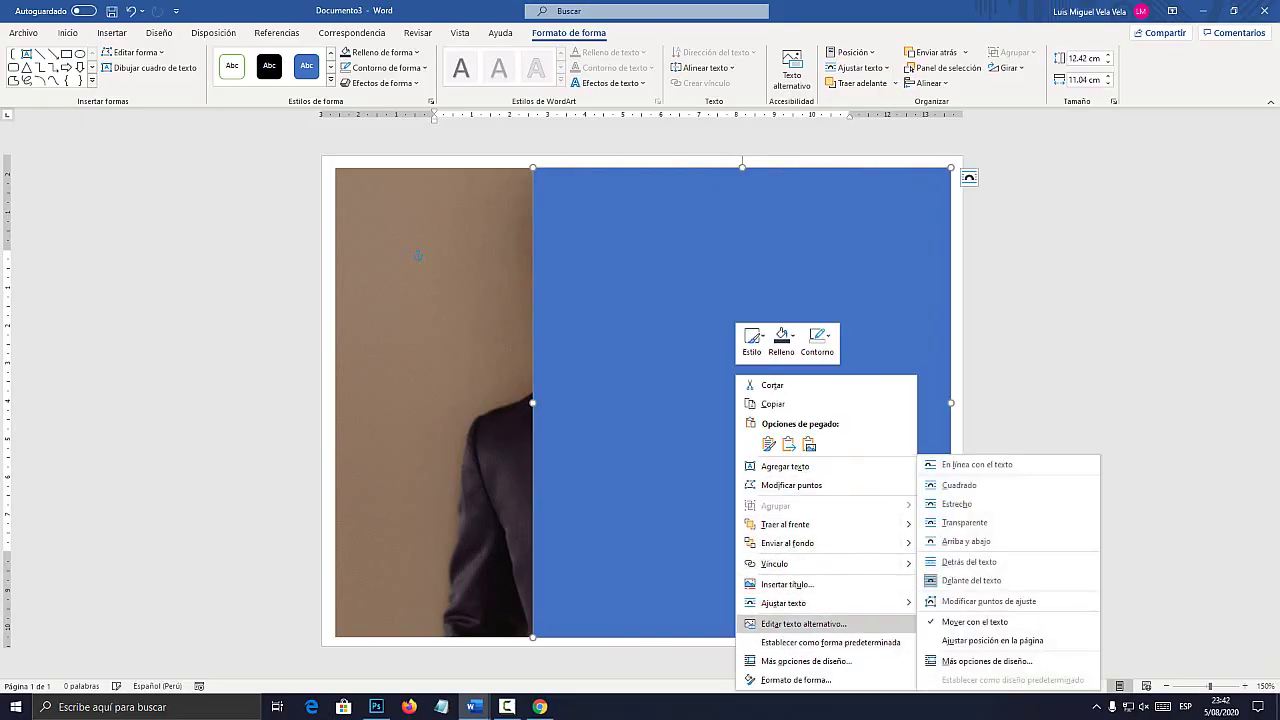
{"action": "key", "text": "super+plus"}
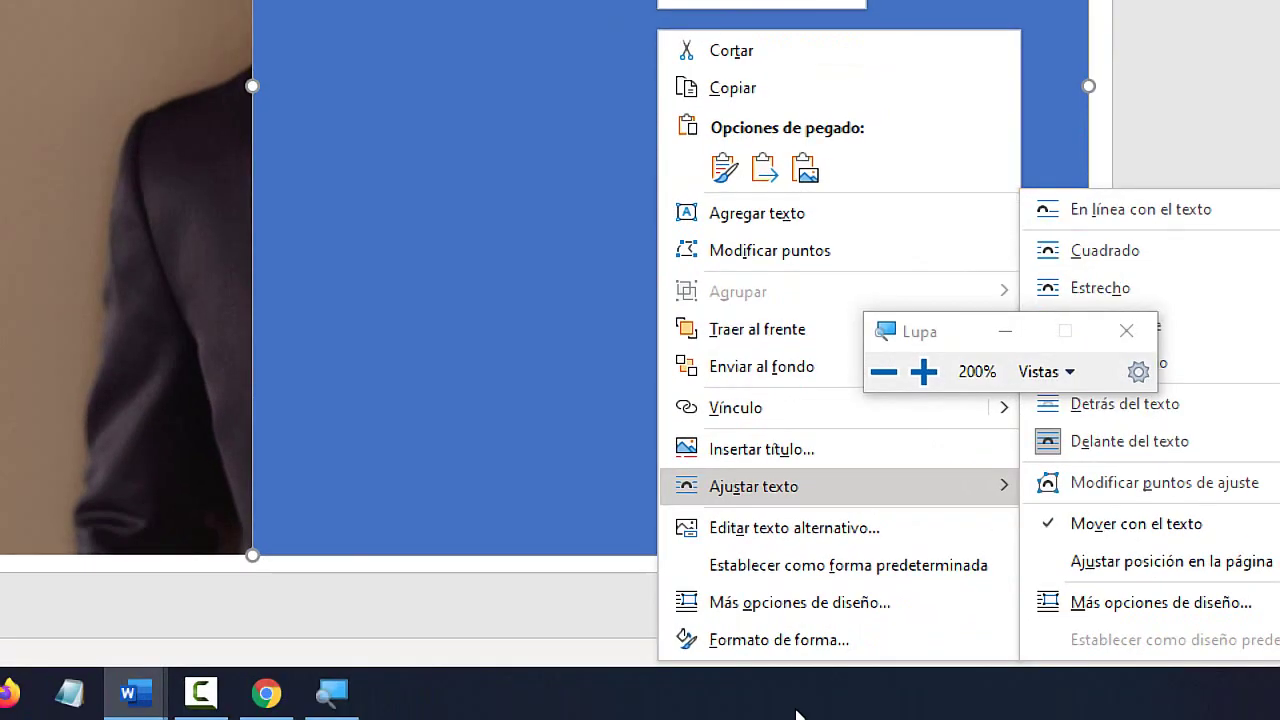
{"action": "left_click", "coordinate": [779, 640]}
{"action": "key", "text": "super+Escape"}
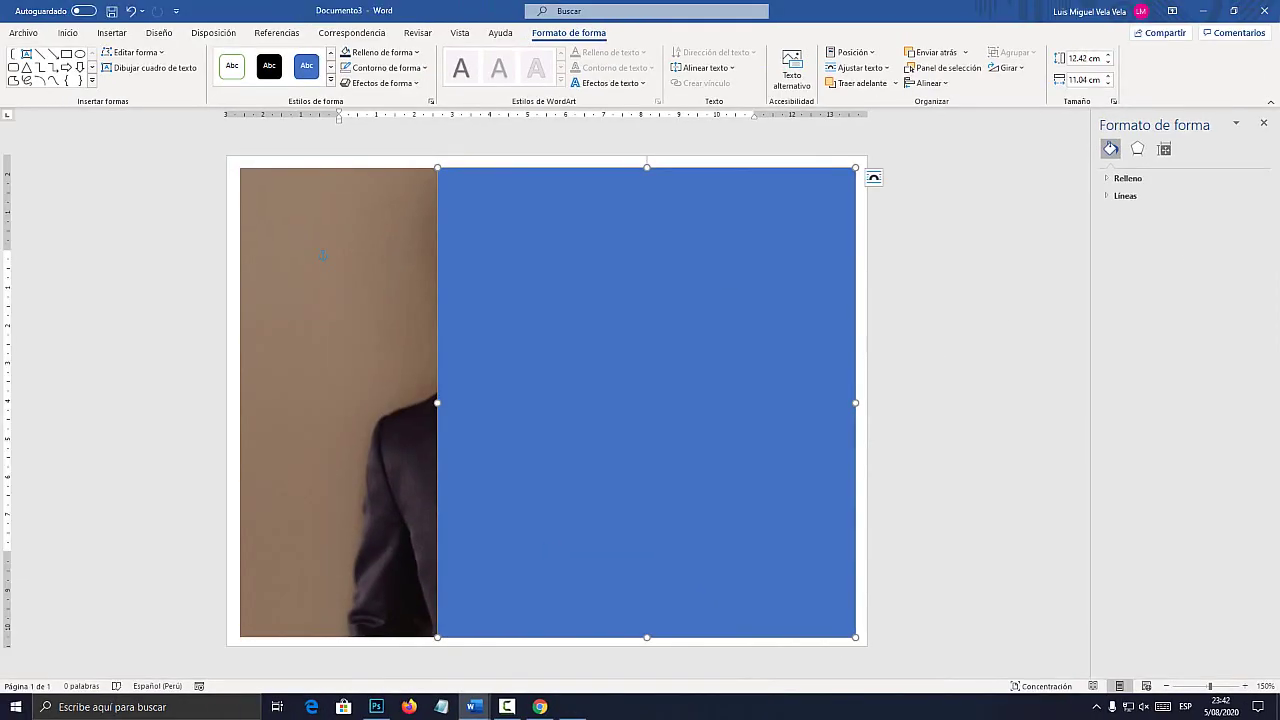
{"action": "key", "text": "super+plus"}
{"action": "left_click_drag", "start_coordinate": [986, 334], "coordinate": [559, 71]}
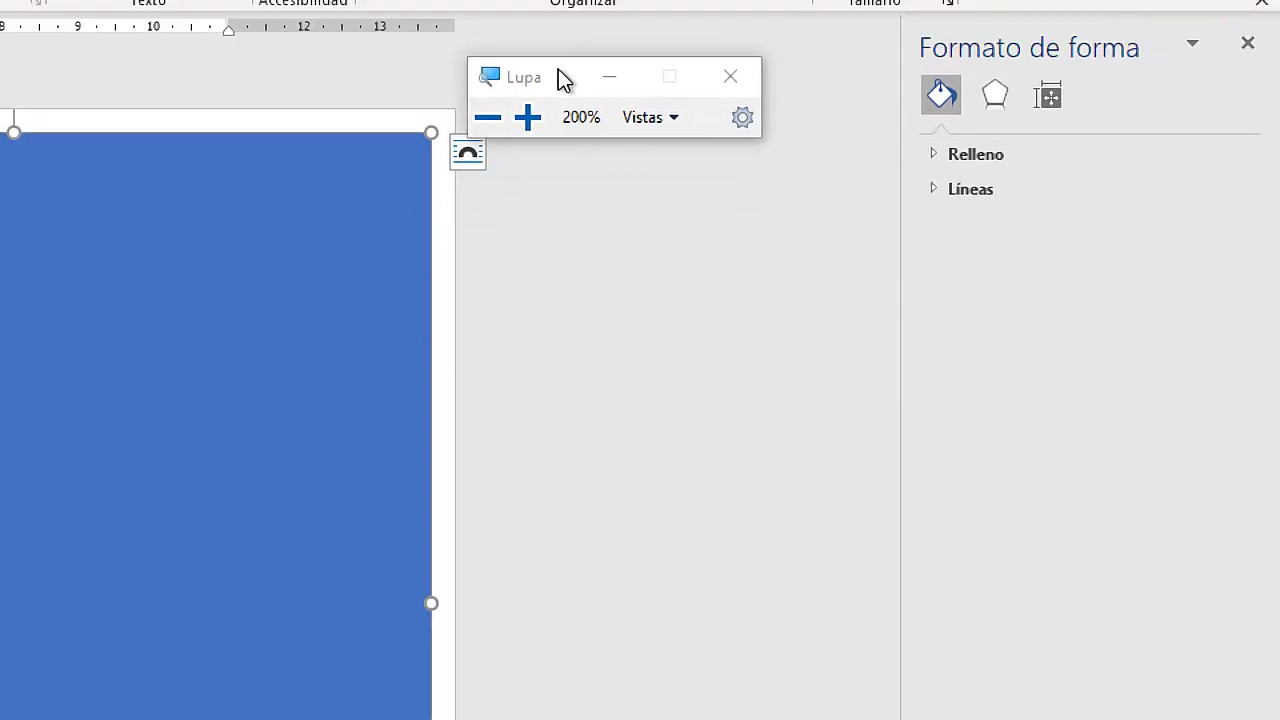
{"action": "left_click", "coordinate": [932, 155]}
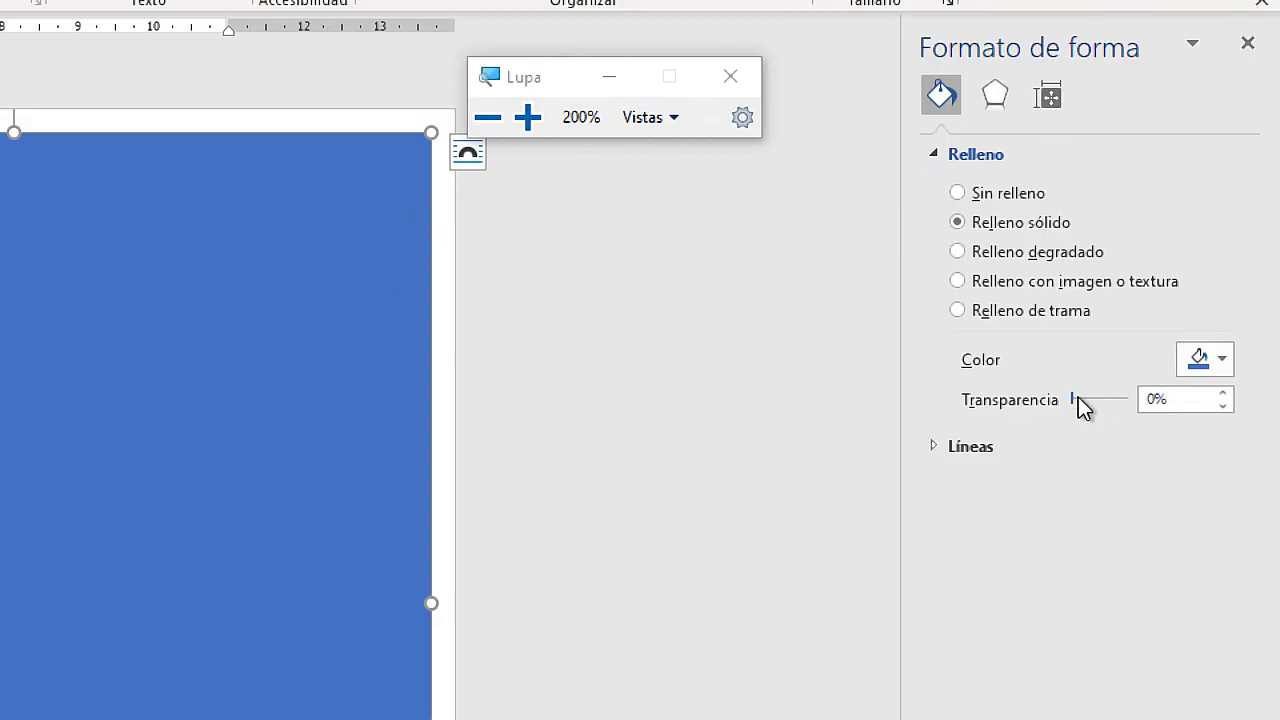
{"action": "left_click", "coordinate": [1026, 255]}
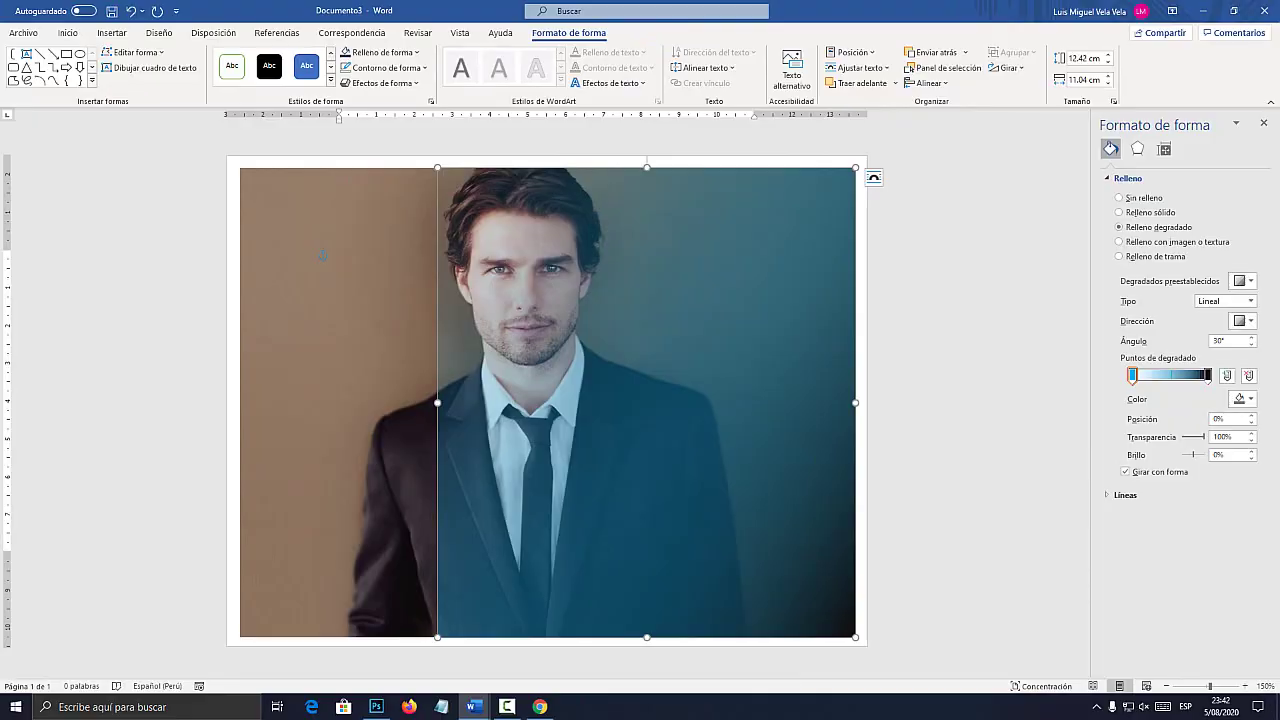
{"action": "left_click_drag", "start_coordinate": [1206, 437], "coordinate": [1182, 437]}
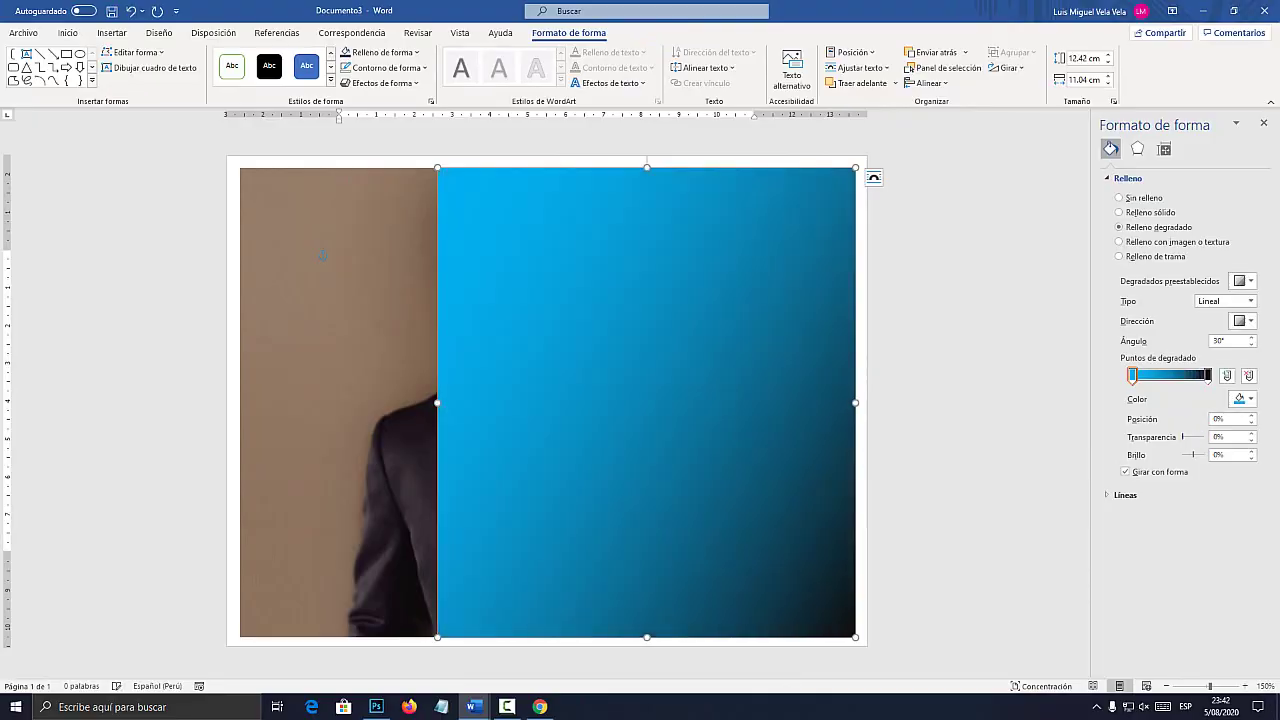
- Add two intermediate stops to the rectangle's gradient and remove them again, keeping only the two end stops
{"action": "key", "text": "super+plus"}
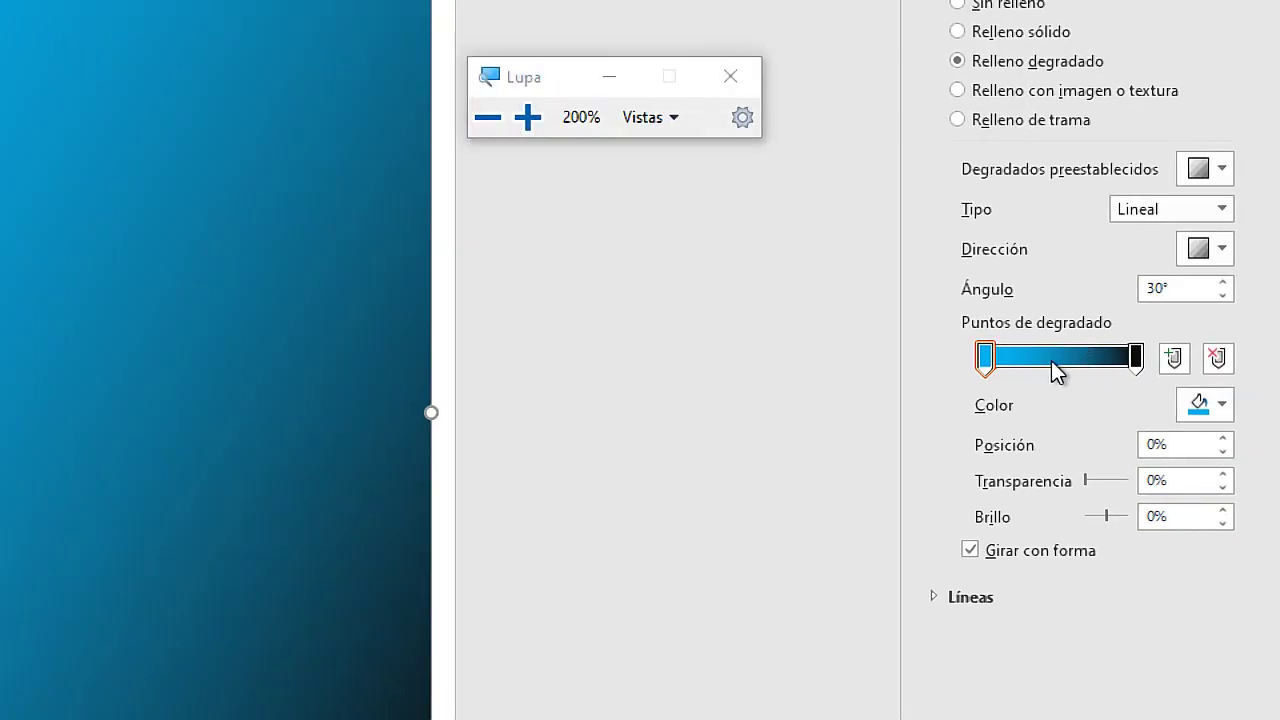
{"action": "left_click", "coordinate": [988, 362]}
{"action": "left_click_drag", "start_coordinate": [988, 362], "coordinate": [1018, 368]}
{"action": "left_click", "coordinate": [1172, 358]}
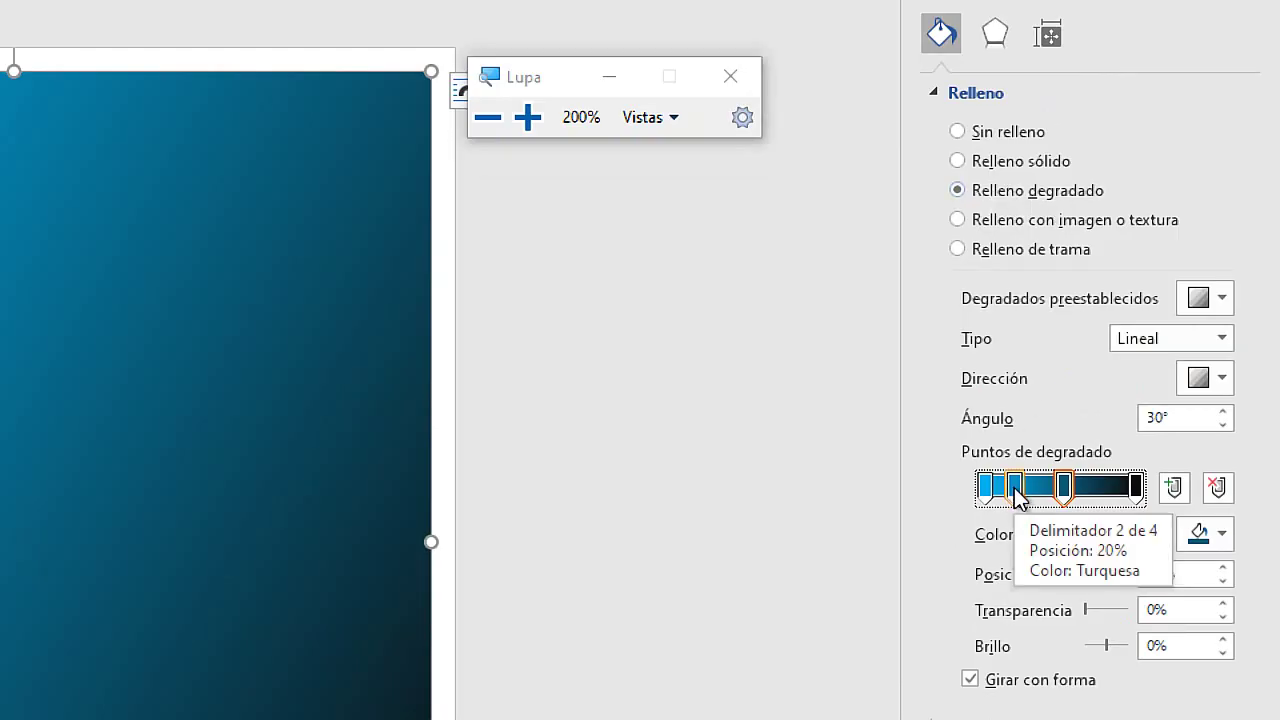
{"action": "left_click_drag", "start_coordinate": [1020, 491], "coordinate": [957, 574]}
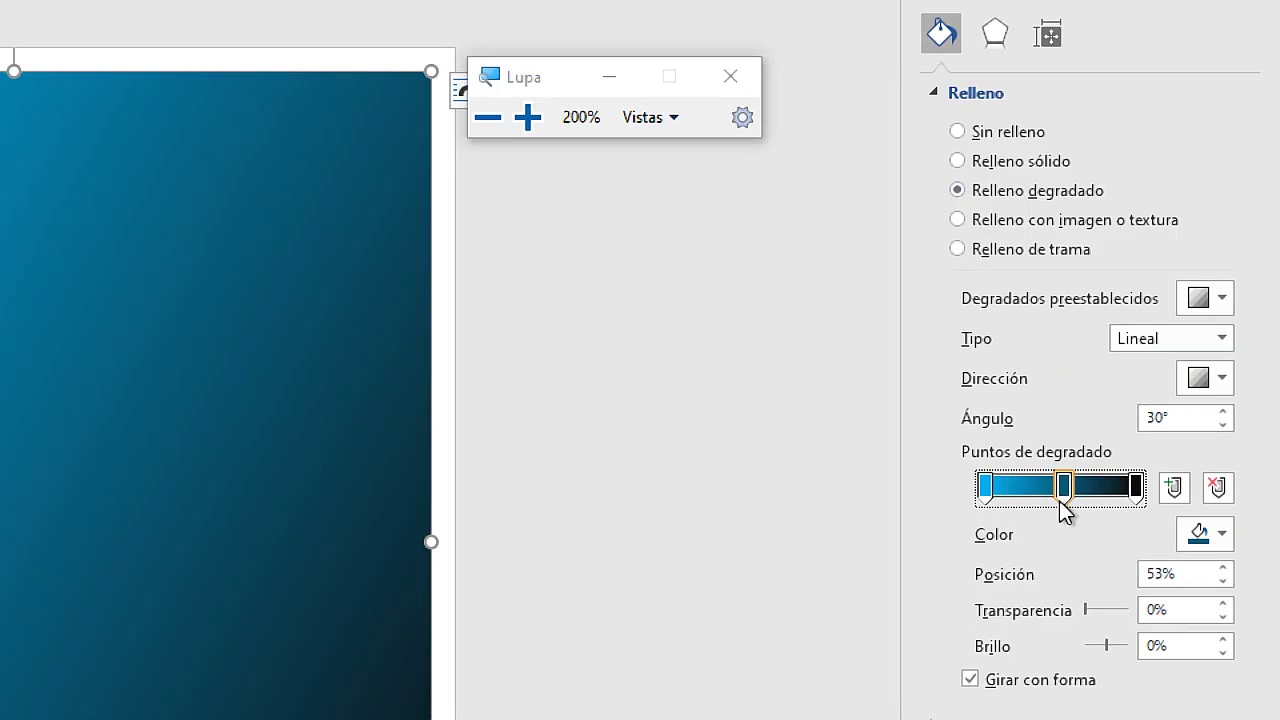
{"action": "left_click_drag", "start_coordinate": [1062, 490], "coordinate": [1059, 546]}
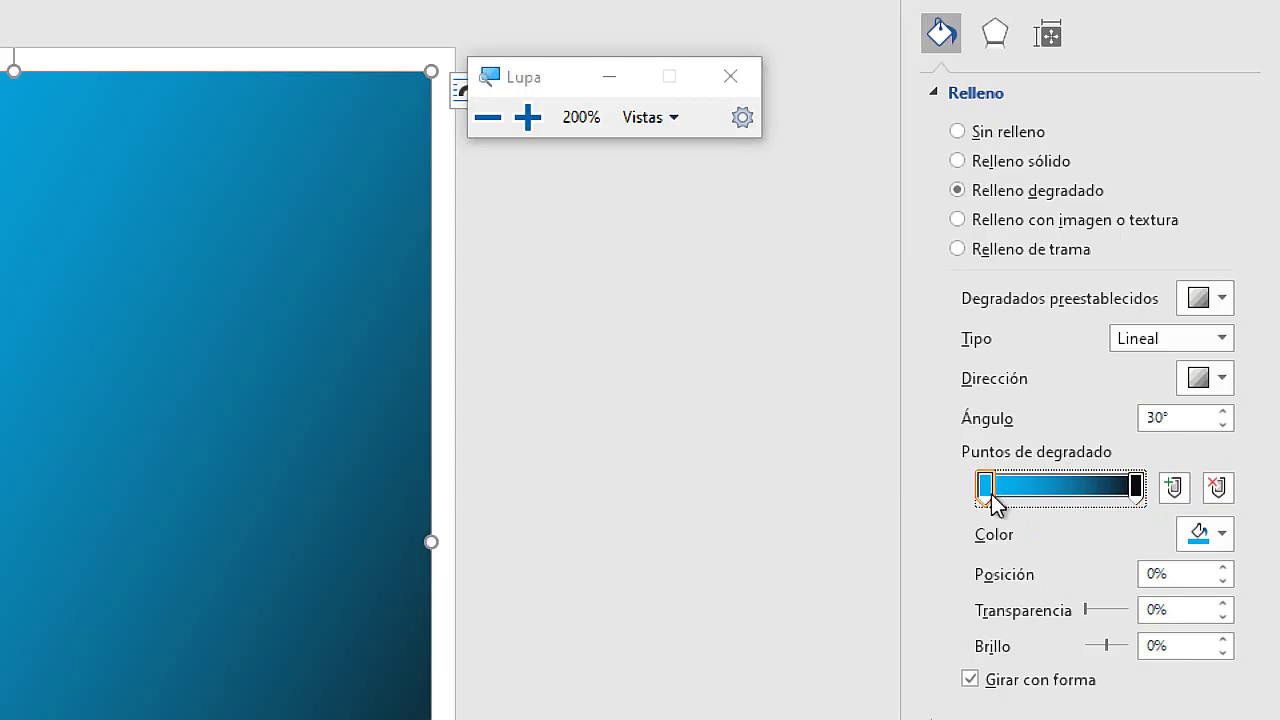
- Fine-tune the first gradient stop's custom colour to a bright sky blue by adjusting its luminosity
{"action": "left_click", "coordinate": [1199, 531]}
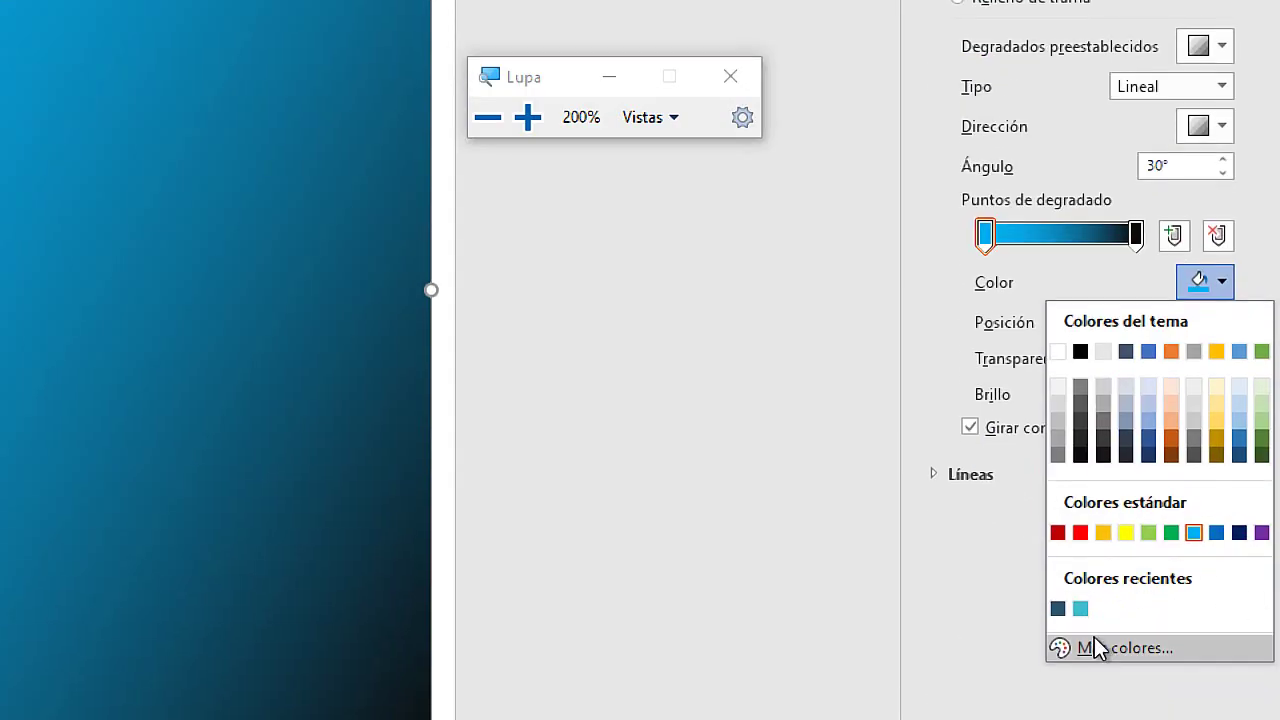
{"action": "left_click", "coordinate": [1125, 648]}
{"action": "key", "text": "super+Escape"}
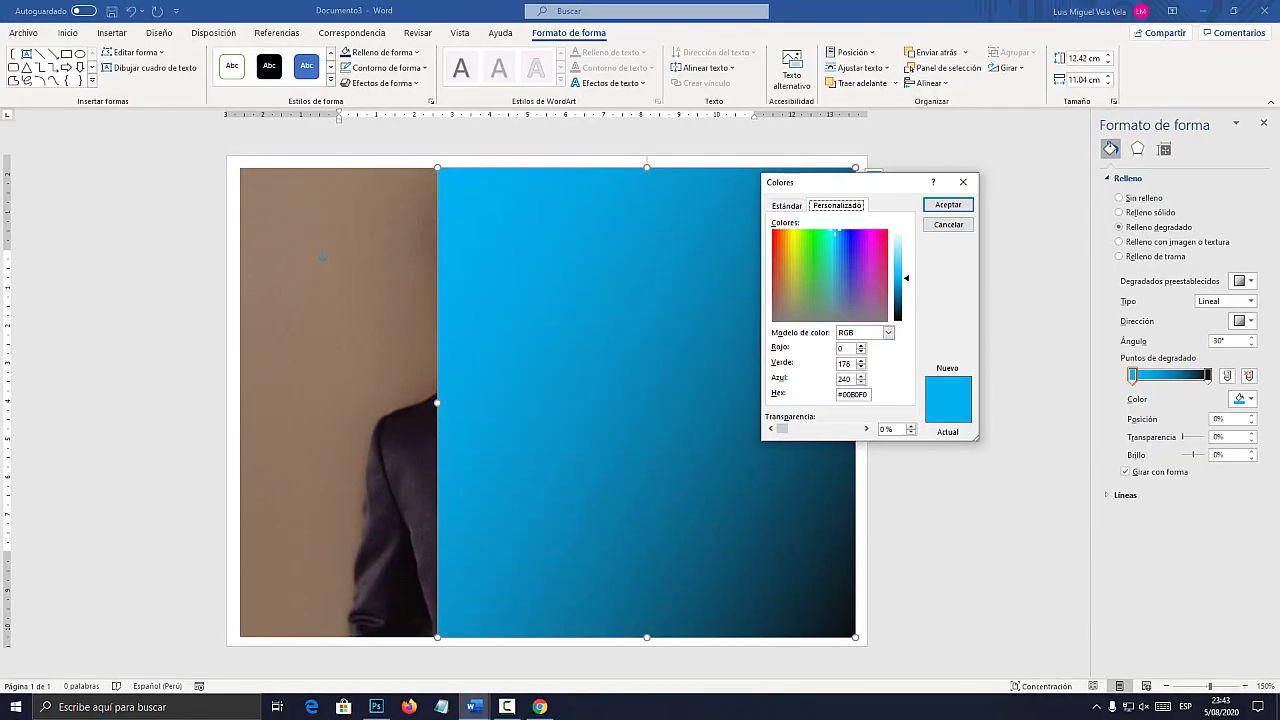
{"action": "left_click_drag", "start_coordinate": [885, 313], "coordinate": [855, 269]}
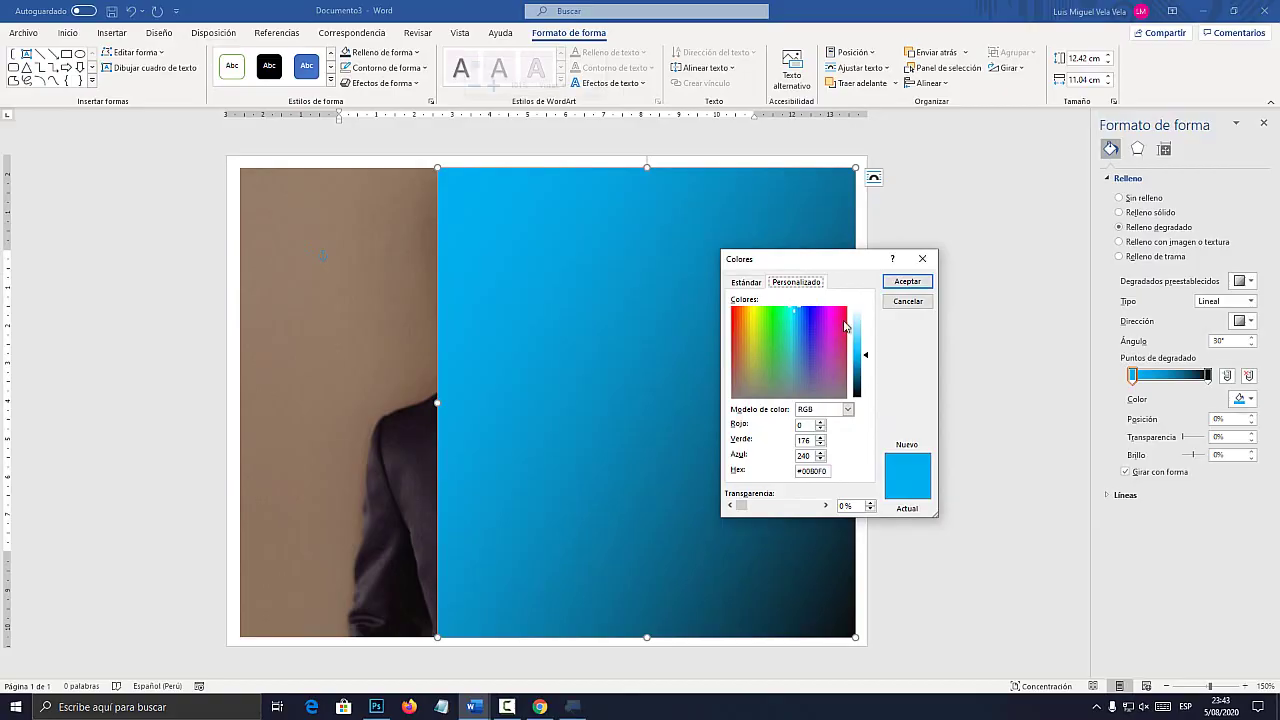
{"action": "key", "text": "super+plus"}
{"action": "left_click", "coordinate": [890, 390]}
{"action": "left_click", "coordinate": [887, 371]}
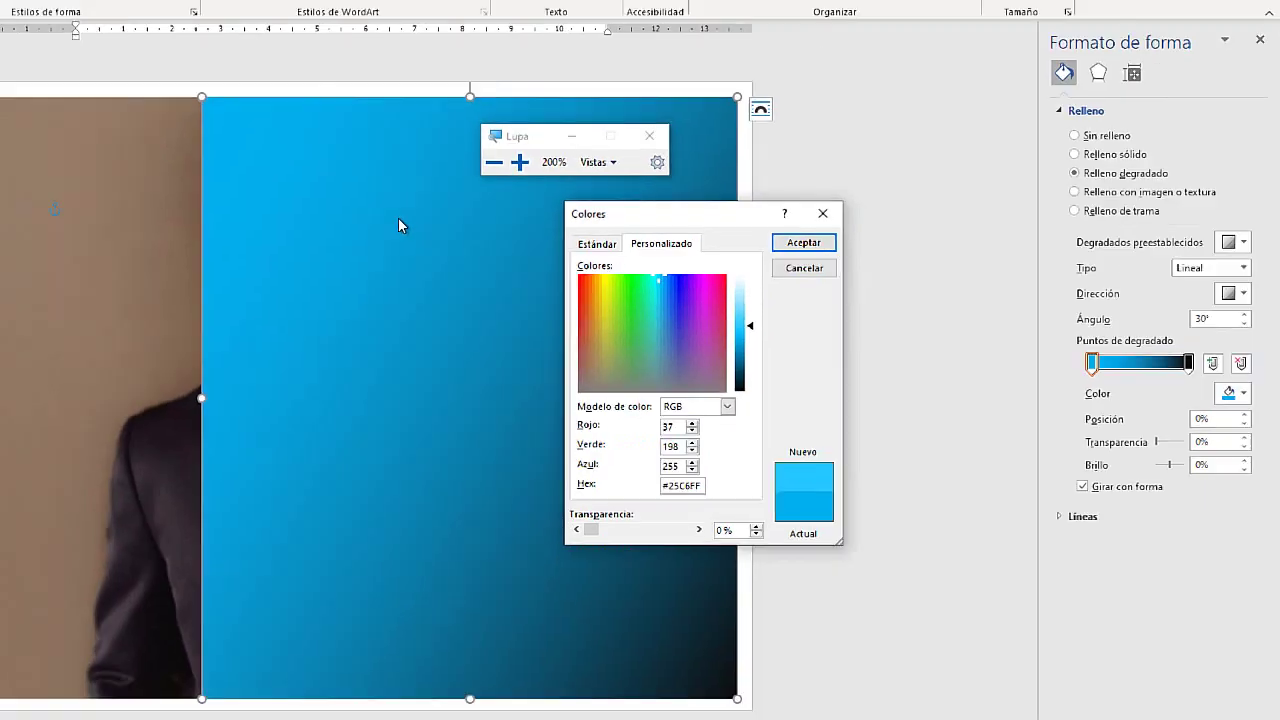
{"action": "key", "text": "super+Escape"}
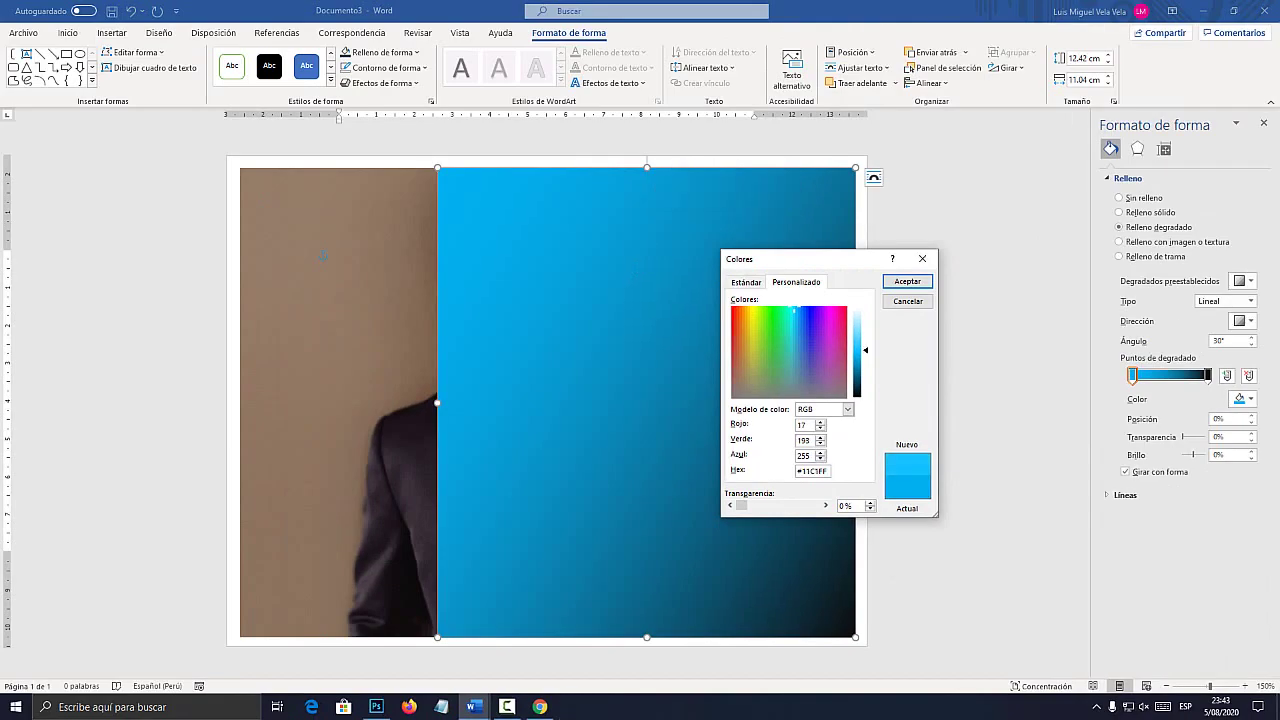
{"action": "left_click_drag", "start_coordinate": [865, 348], "coordinate": [865, 355]}
{"action": "left_click", "coordinate": [908, 282]}
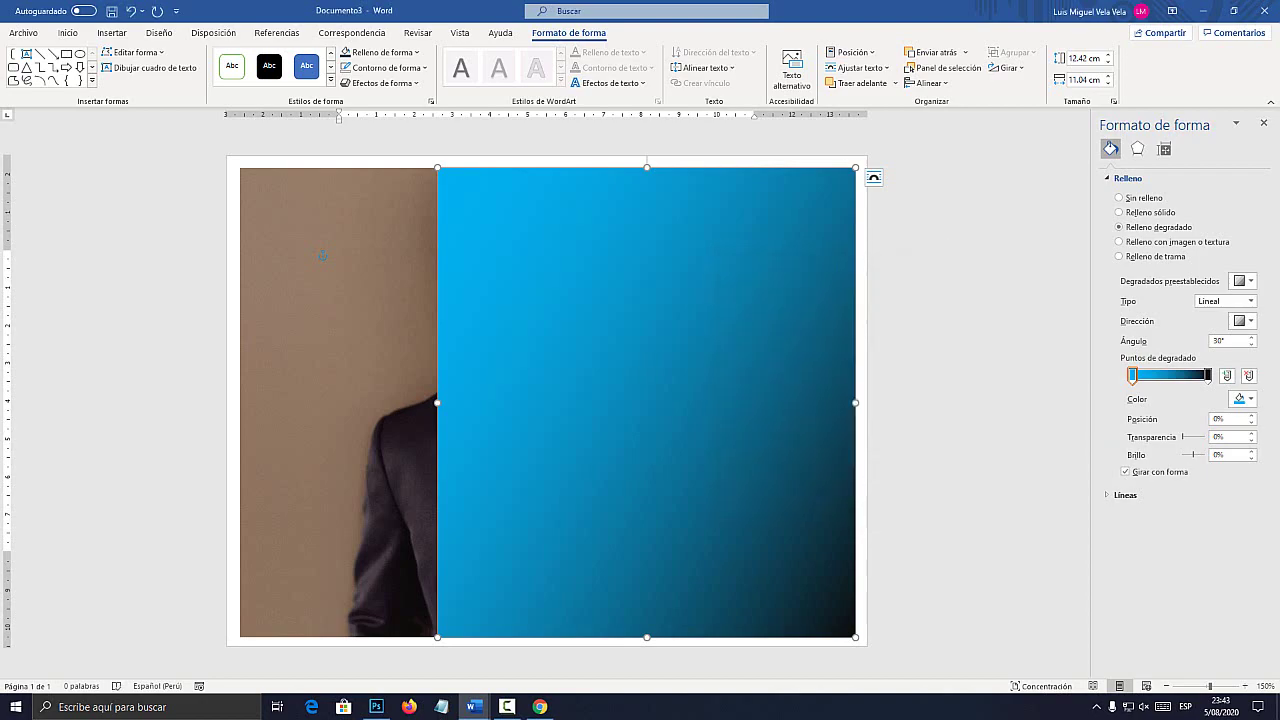
- Set the last gradient stop's colour to the pure black theme colour
{"action": "key", "text": "super+plus"}
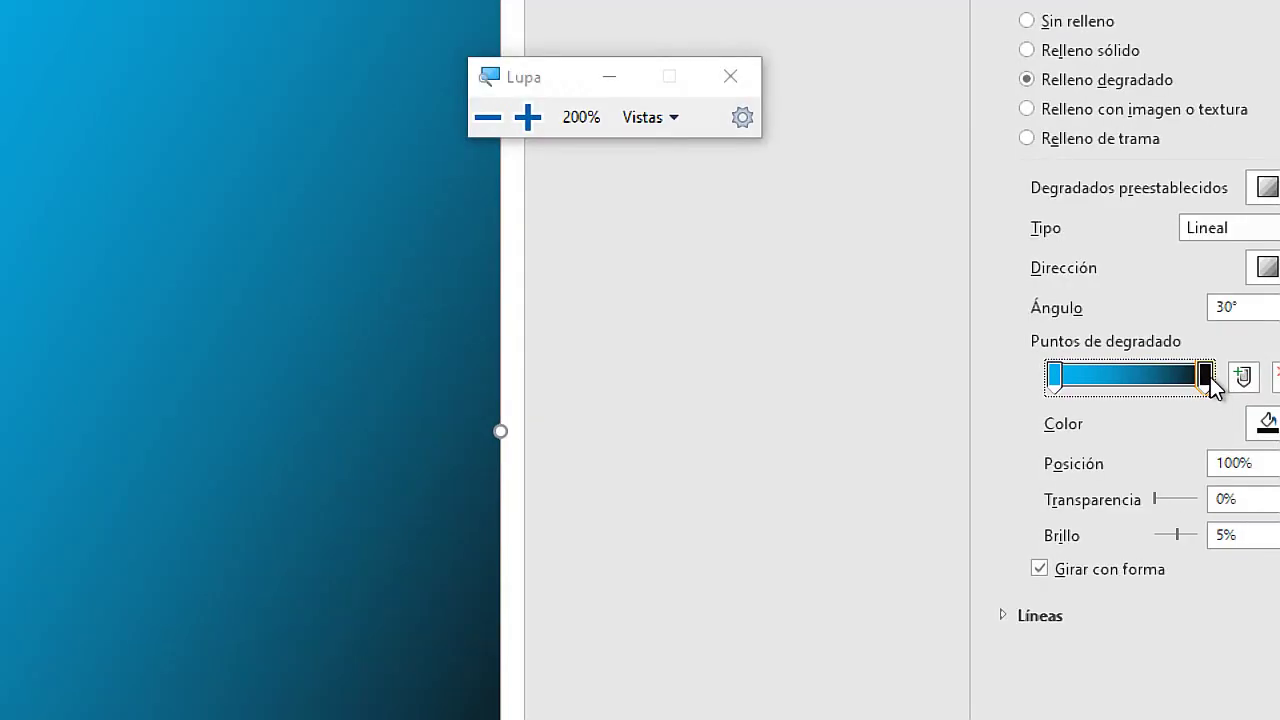
{"action": "left_click", "coordinate": [1222, 426]}
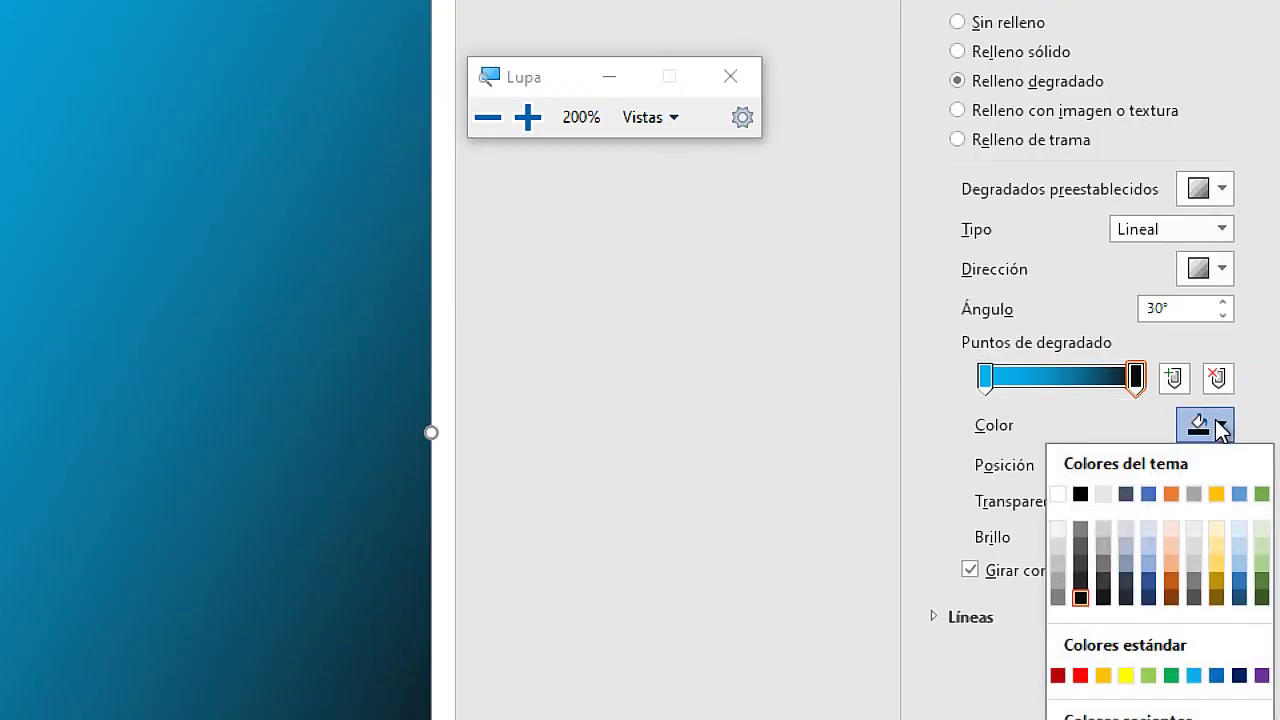
{"action": "left_click", "coordinate": [1080, 494]}
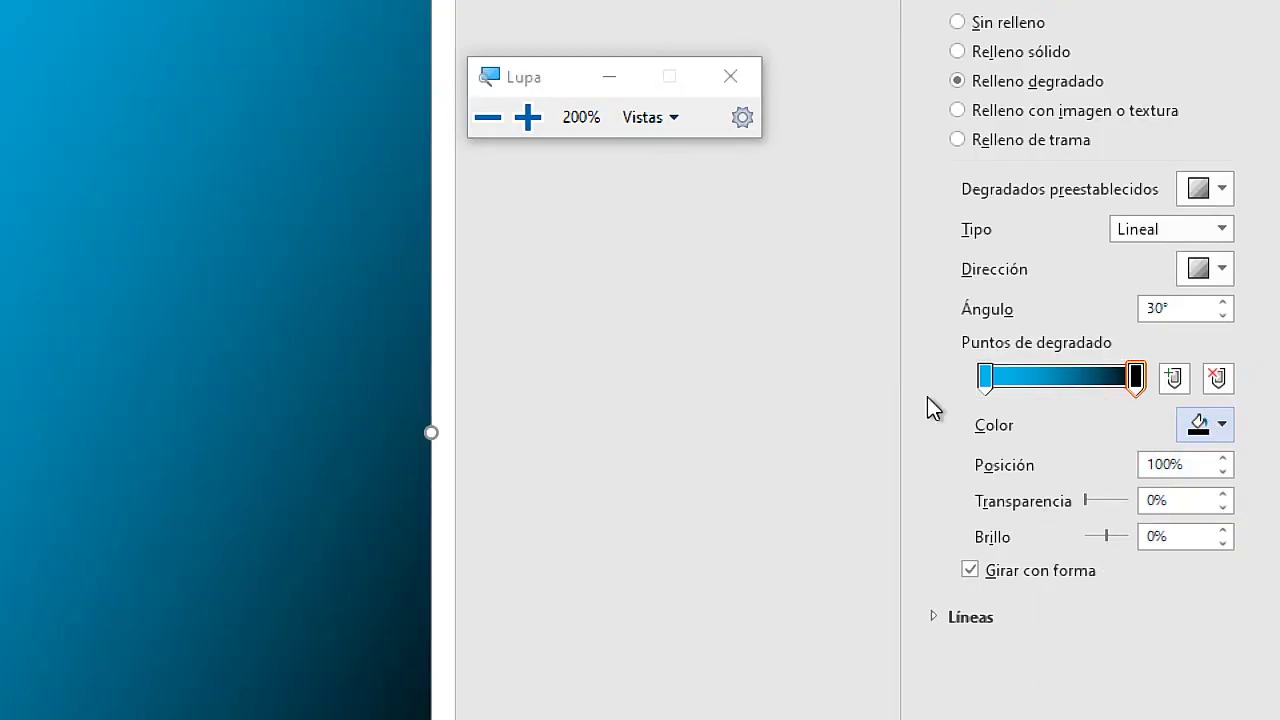
{"action": "key", "text": "super+Escape"}
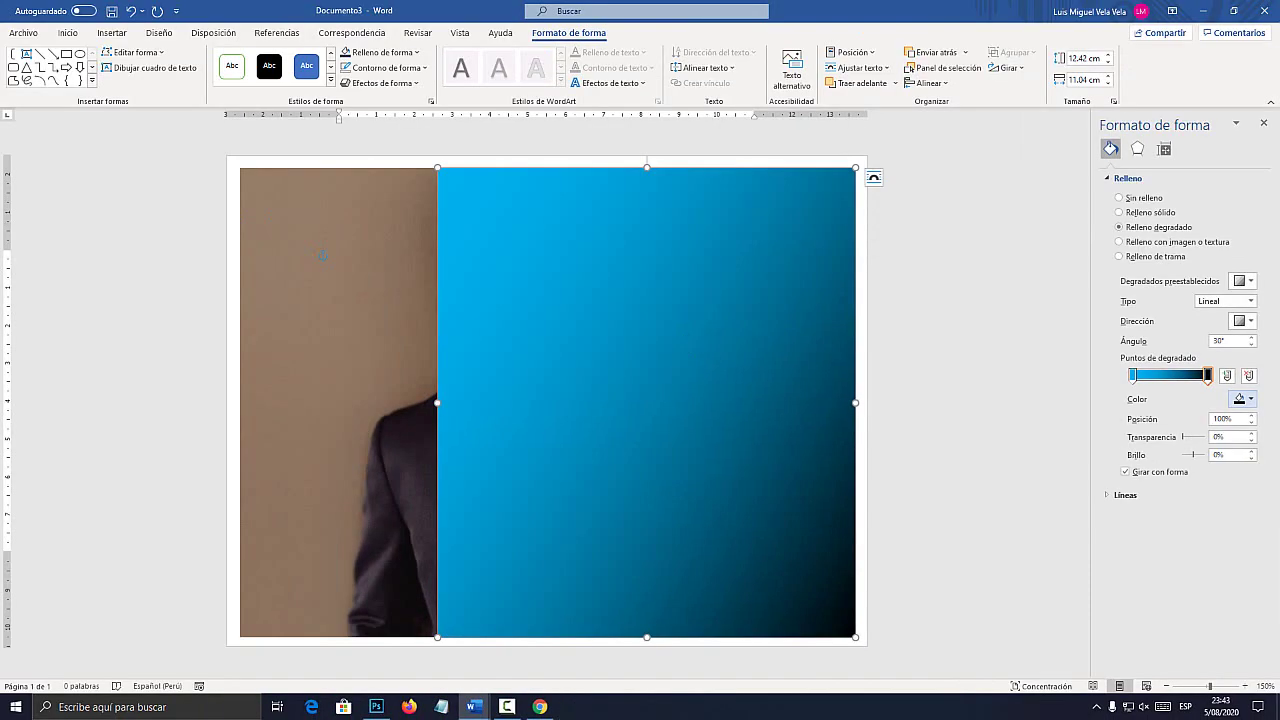
- Rotate the rectangle's linear gradient by setting its angle to 350°, with the blue beside the photo and black at the far edge
{"action": "key", "text": "super+plus"}
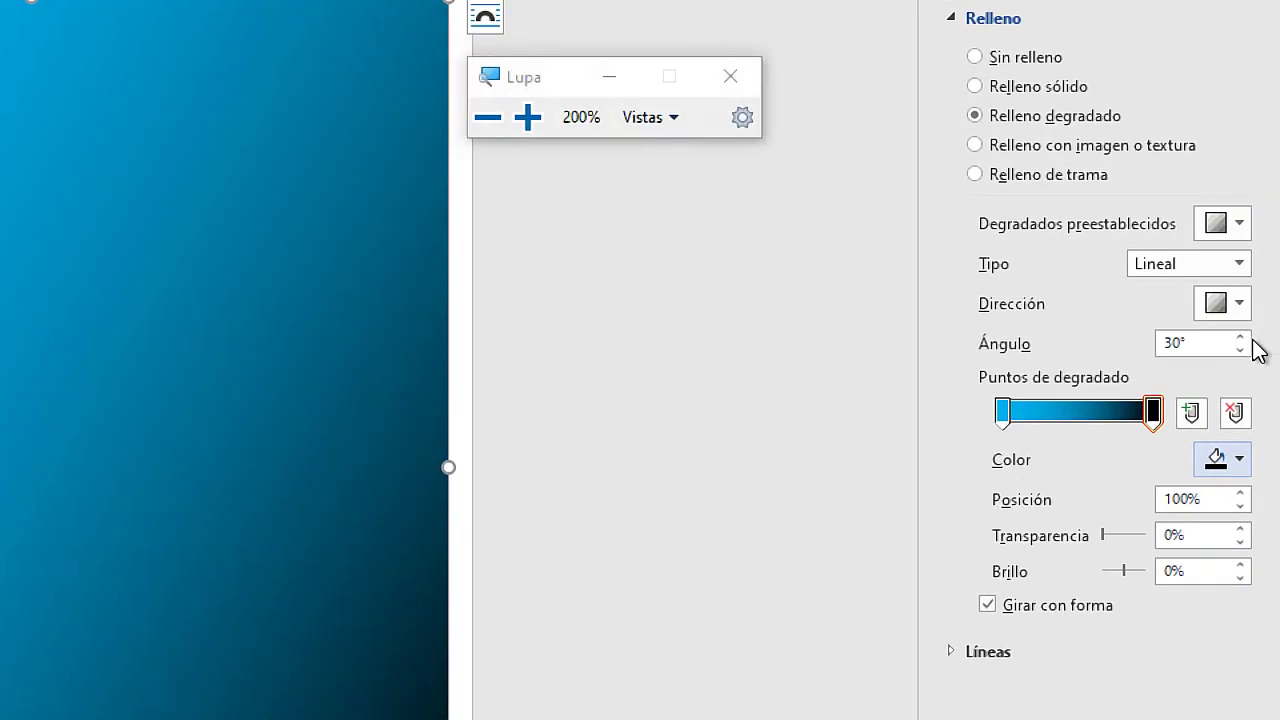
{"action": "key", "text": "super+Escape"}
{"action": "key", "text": "Up"}
{"action": "key", "text": "Up"}
{"action": "key", "text": "Up"}
{"action": "key", "text": "Up"}
{"action": "key", "text": "Up"}
{"action": "key", "text": "Up"}
{"action": "key", "text": "Up"}
{"action": "key", "text": "Up"}
{"action": "key", "text": "Up"}
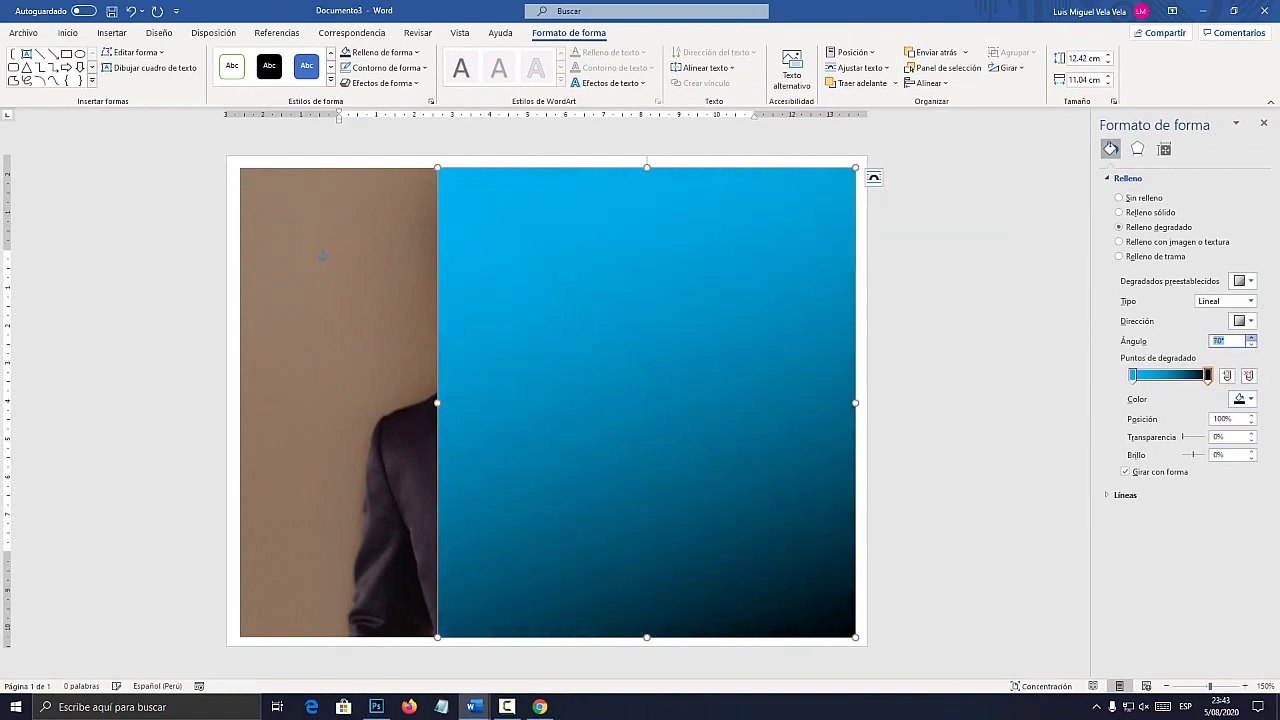
{"action": "key", "text": "Up"}
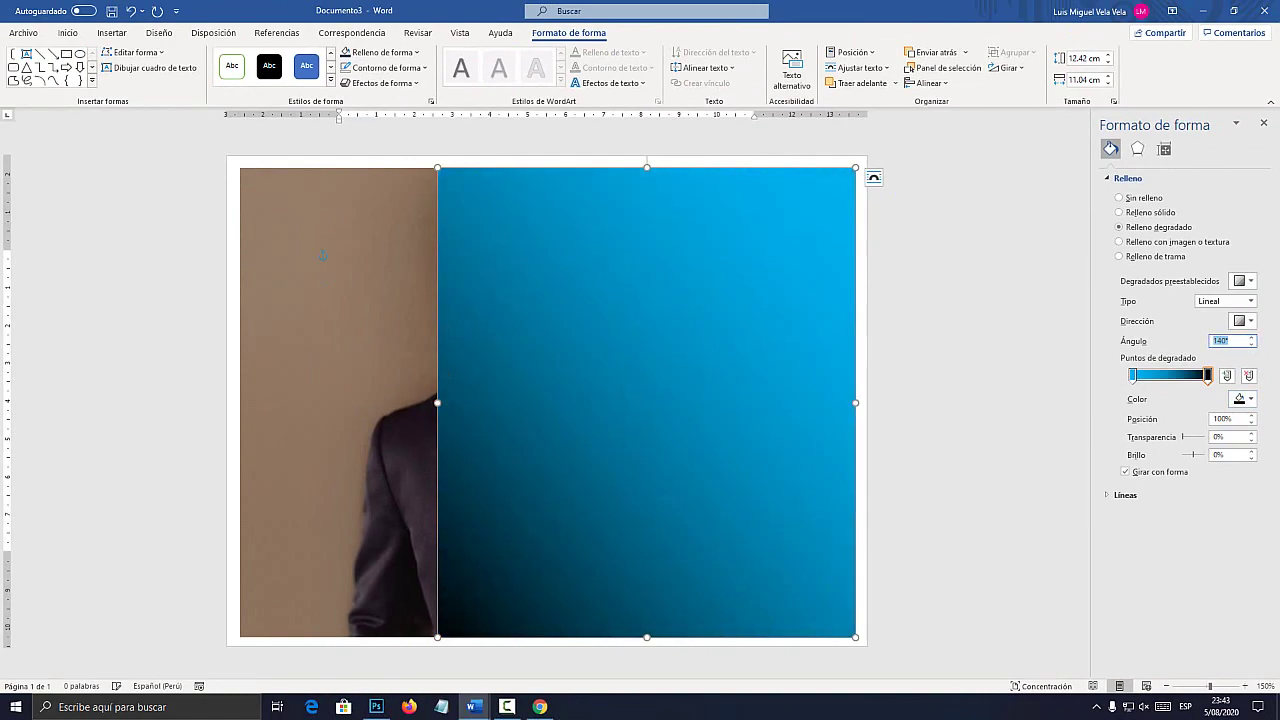
{"action": "key", "text": "super+plus"}
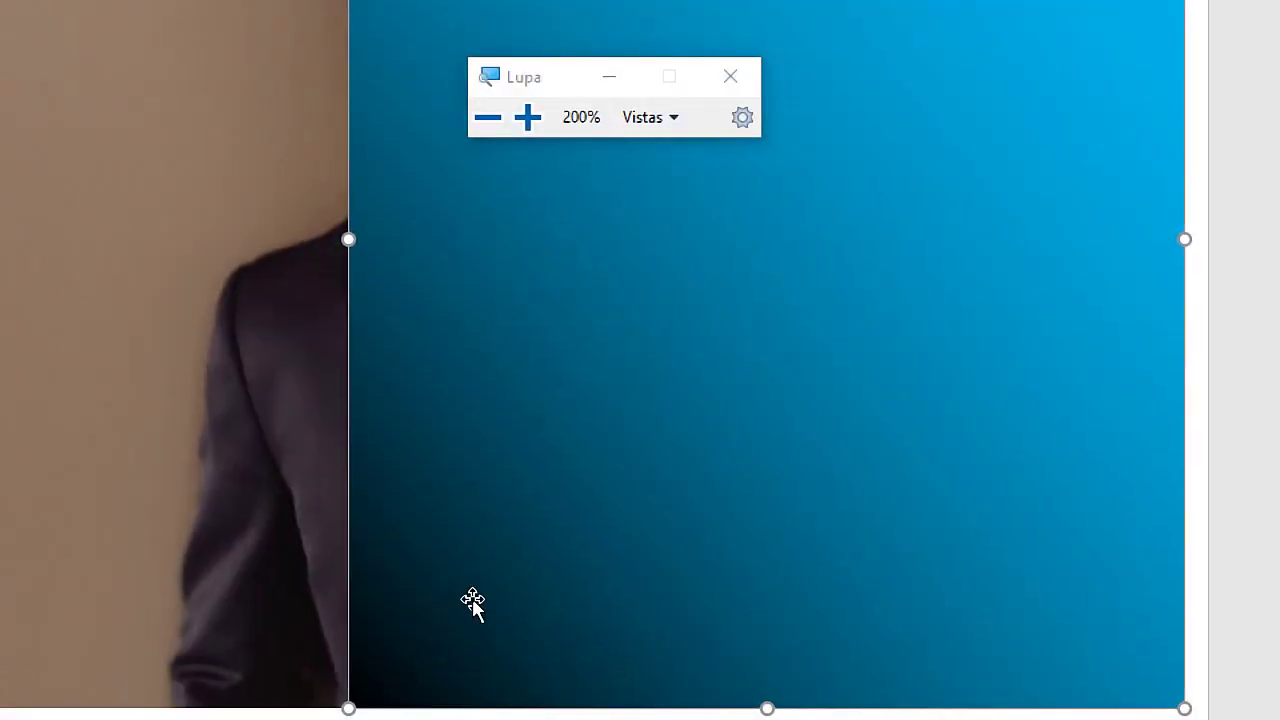
{"action": "key", "text": "super+Escape"}
{"action": "key", "text": "Up"}
{"action": "key", "text": "Up"}
{"action": "key", "text": "Up"}
{"action": "key", "text": "Up"}
{"action": "key", "text": "Up"}
{"action": "key", "text": "Up"}
{"action": "key", "text": "Up"}
{"action": "key", "text": "Up"}
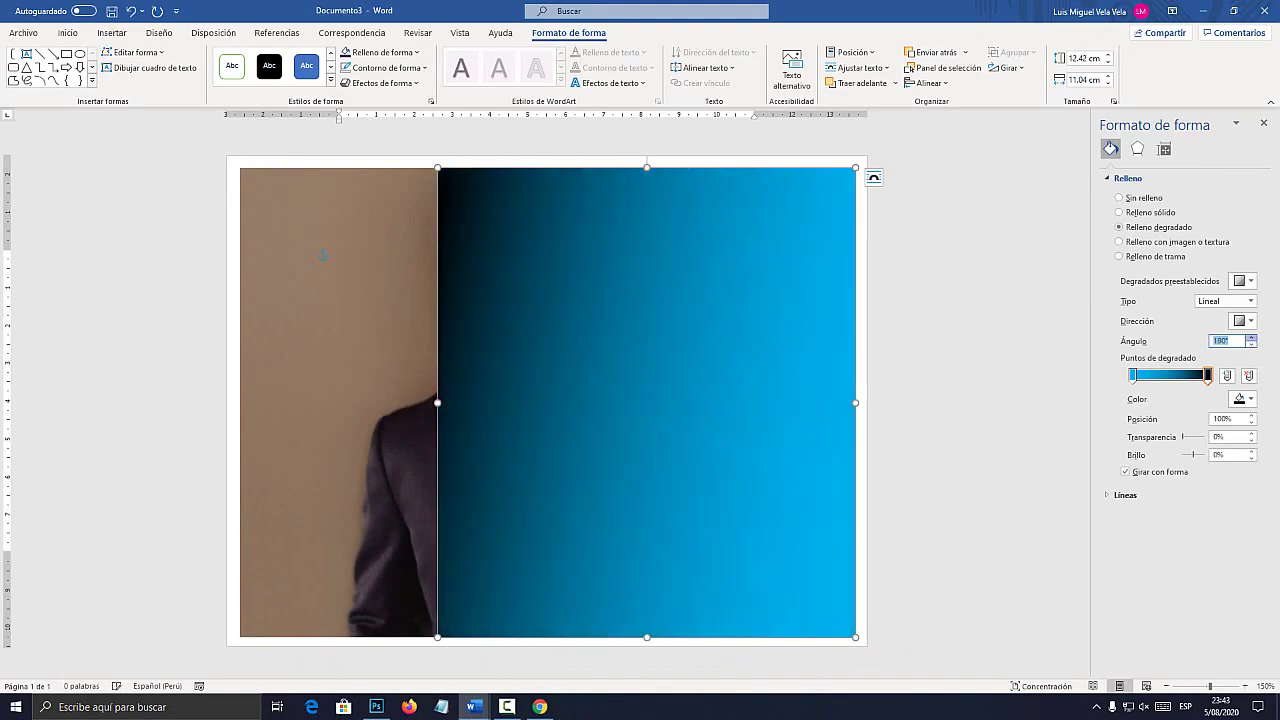
{"action": "key", "text": "Up"}
{"action": "key", "text": "Up"}
{"action": "key", "text": "Up"}
{"action": "key", "text": "Up"}
{"action": "key", "text": "Up"}
{"action": "key", "text": "Up"}
{"action": "key", "text": "Up"}
{"action": "key", "text": "Up"}
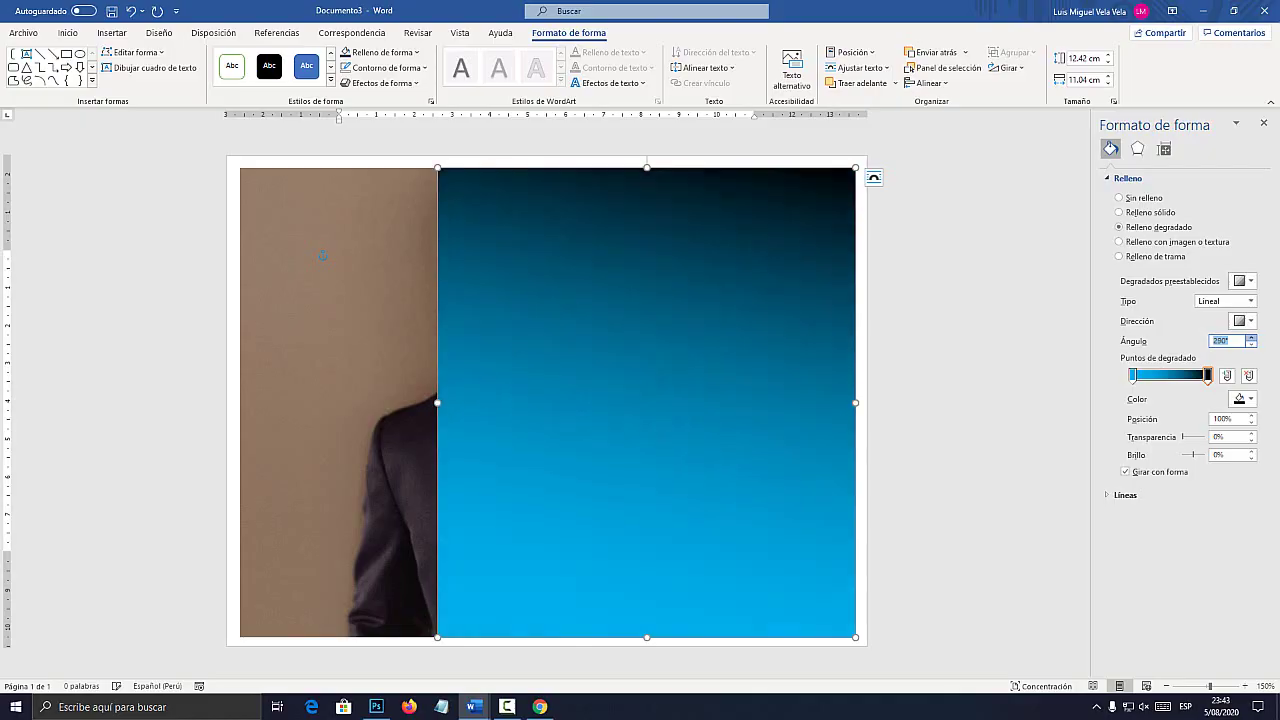
{"action": "key", "text": "Up"}
{"action": "key", "text": "Up"}
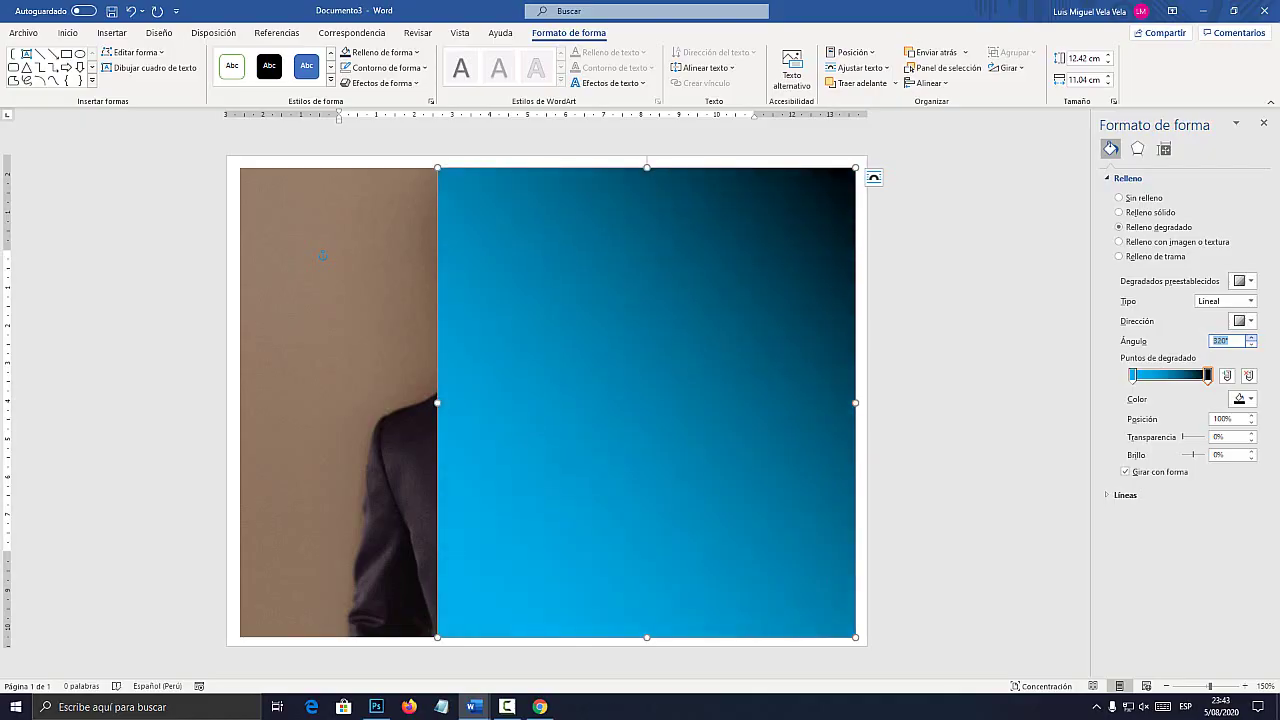
{"action": "key", "text": "Up"}
{"action": "key", "text": "Up"}
{"action": "key", "text": "Up"}
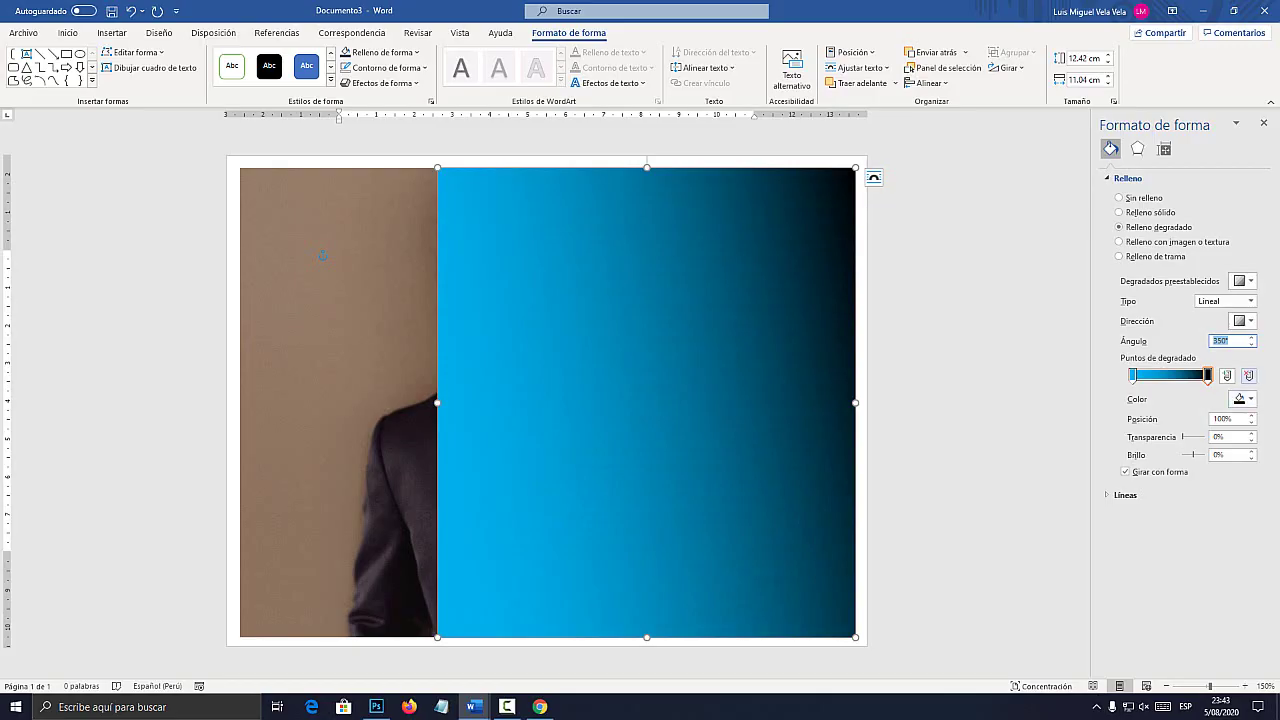
- Set the rectangle's gradient angle to 359.9° and the blue gradient stop's transparency to 68%
{"action": "key", "text": "Up"}
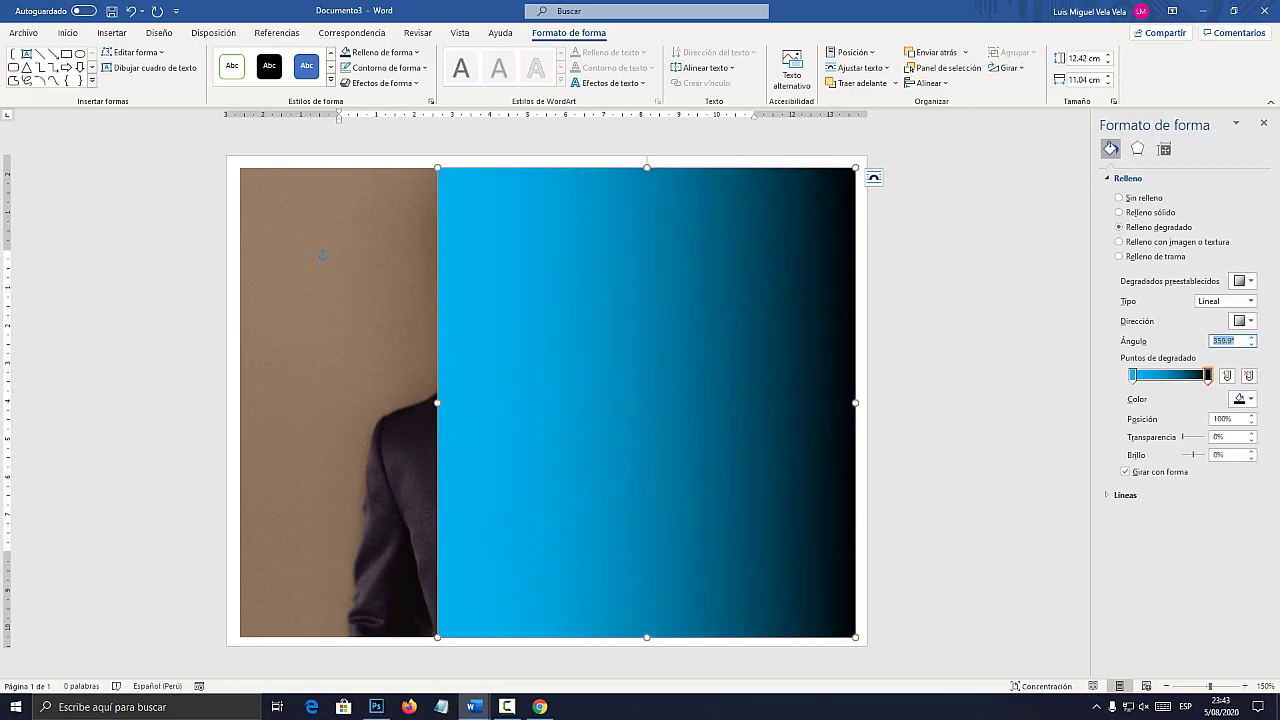
{"action": "key", "text": "super+plus"}
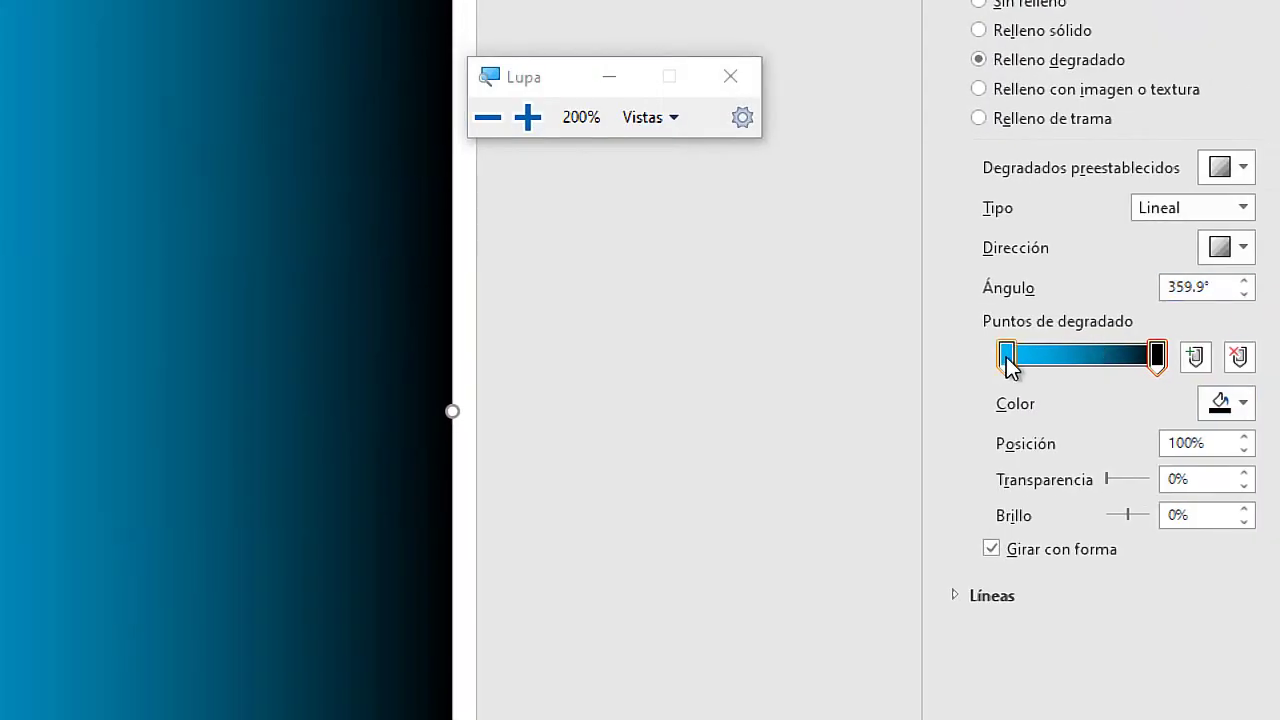
{"action": "left_click", "coordinate": [1006, 358]}
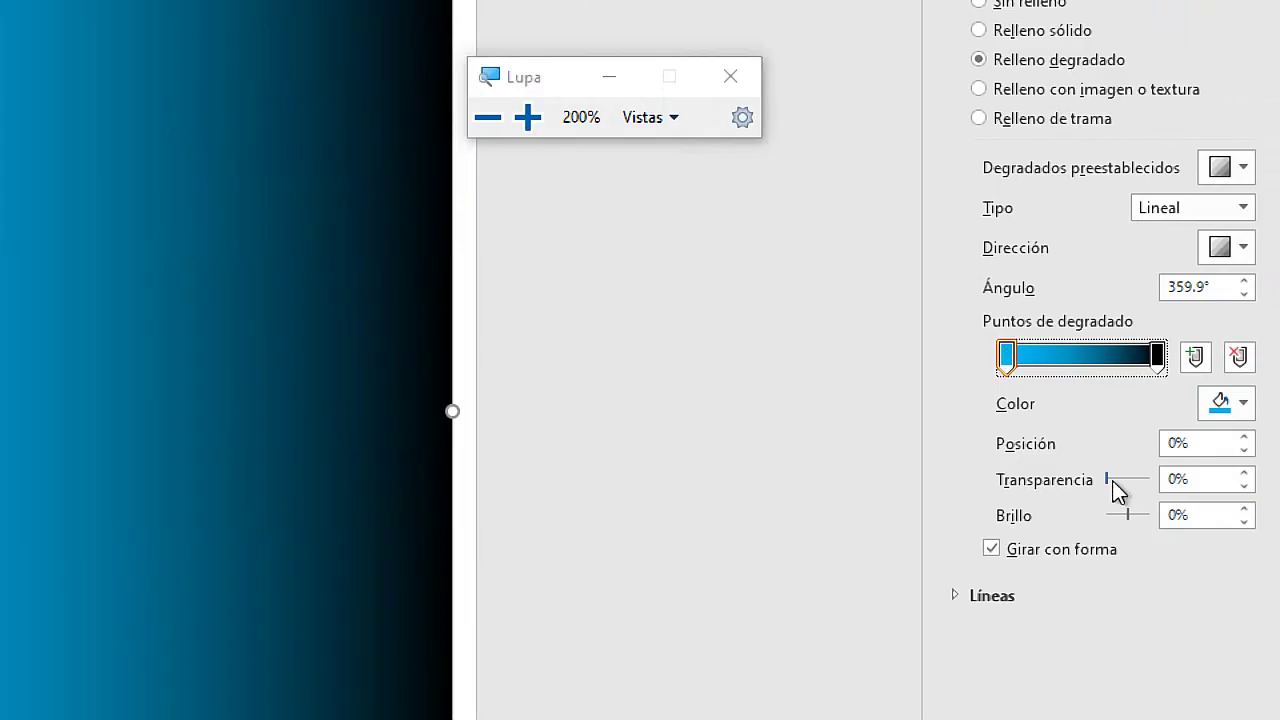
{"action": "key", "text": "super+Escape"}
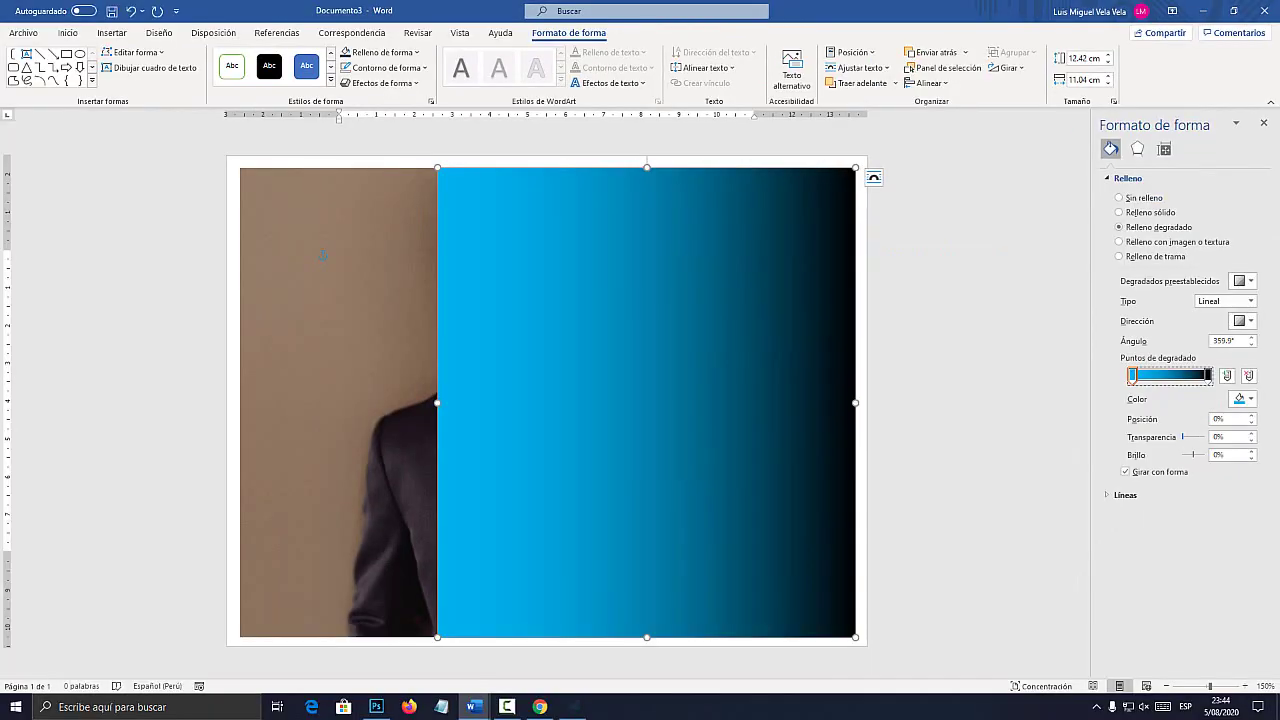
{"action": "left_click_drag", "start_coordinate": [1181, 437], "coordinate": [1198, 437]}
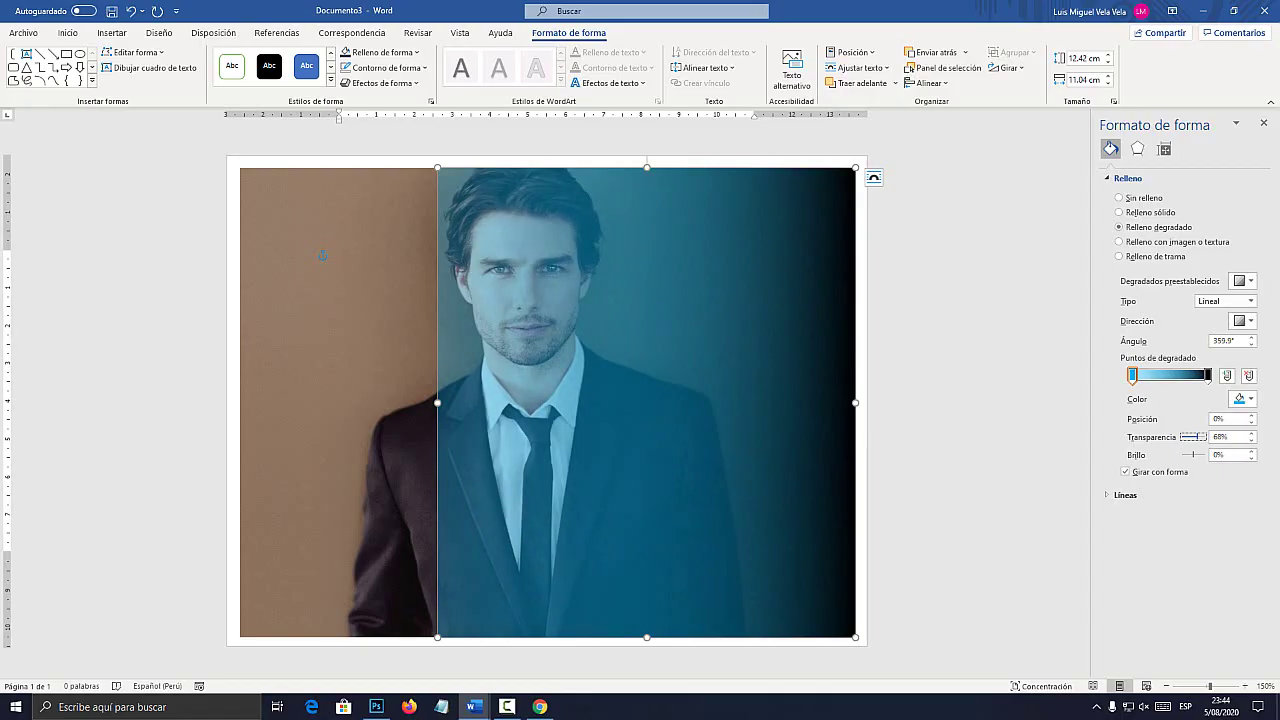
- Reshape the gradient rectangle through its edit points, slanting its left edge diagonally beside the man's face and bringing the shape to about 10.36 cm wide
{"action": "key", "text": "super+plus"}
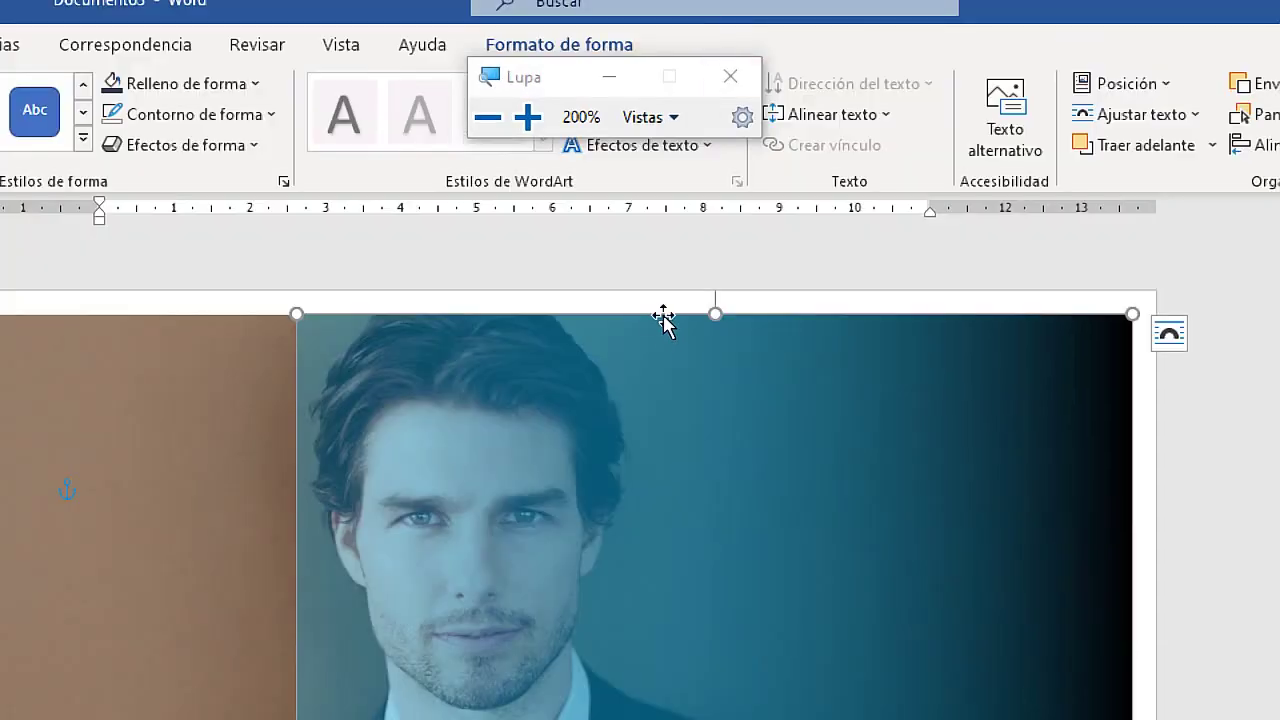
{"action": "right_click", "coordinate": [661, 328]}
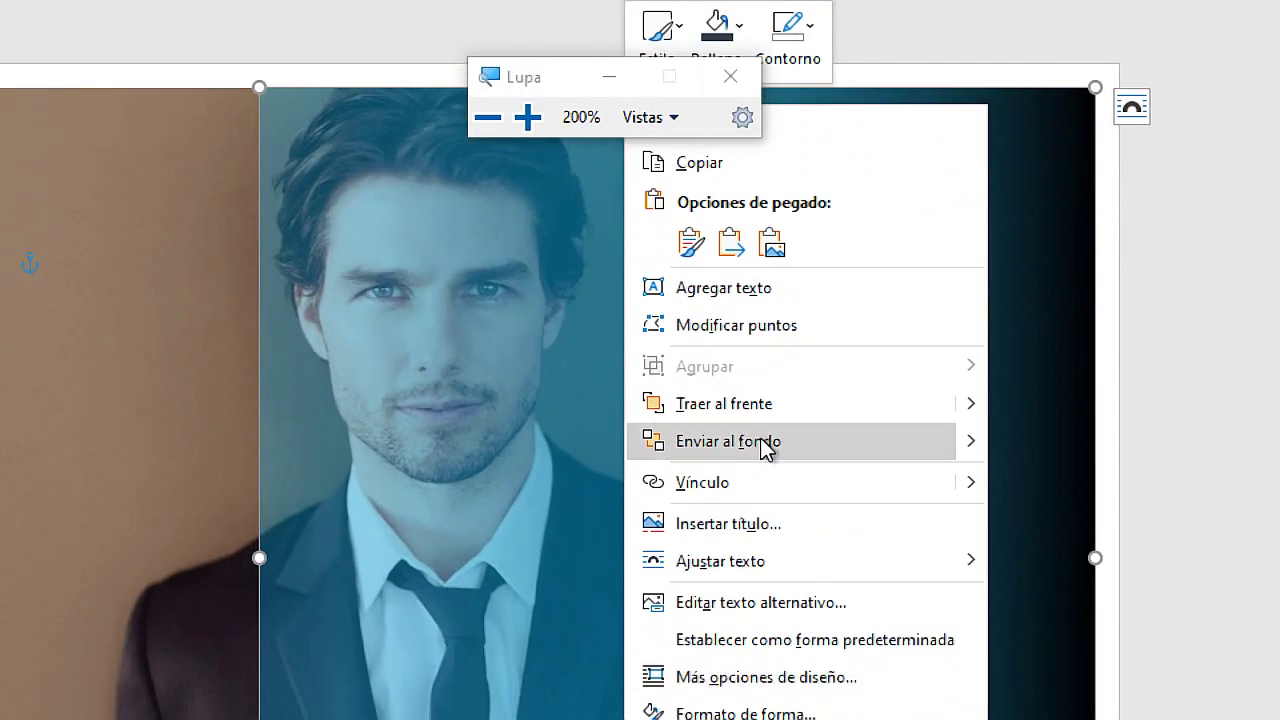
{"action": "left_click", "coordinate": [788, 325]}
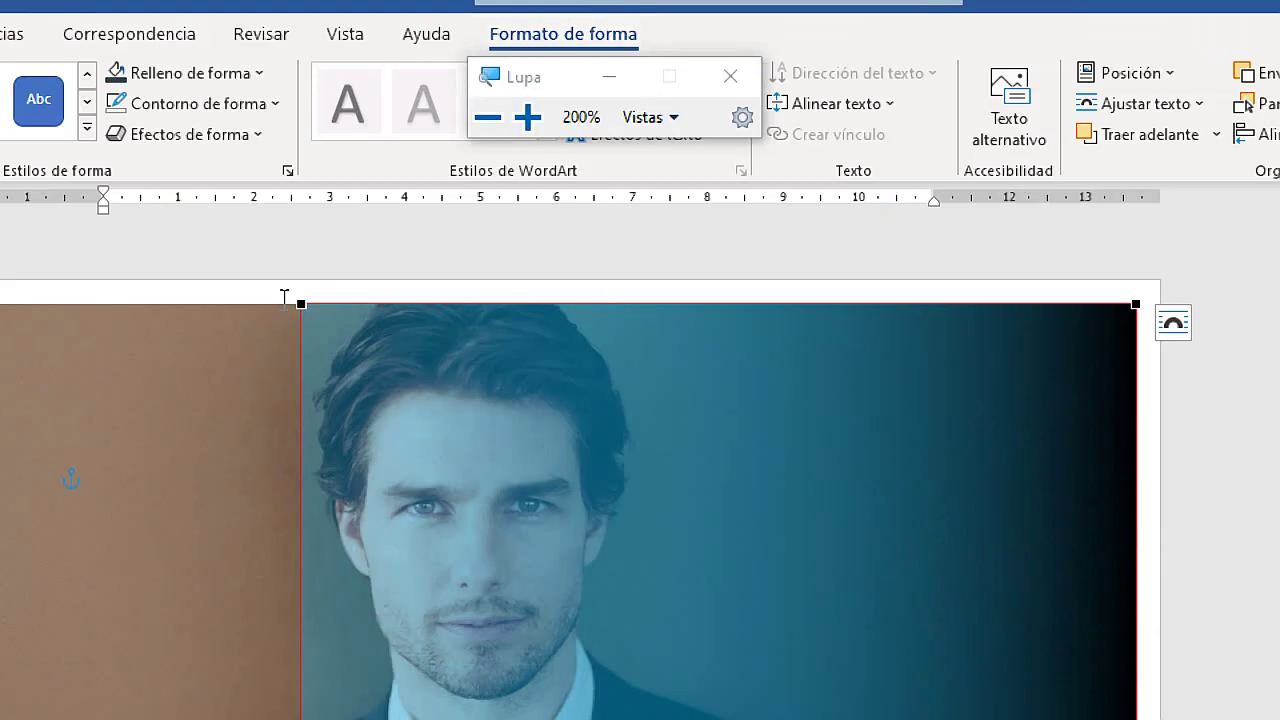
{"action": "left_click_drag", "start_coordinate": [305, 302], "coordinate": [629, 303]}
{"action": "key", "text": "super+Escape"}
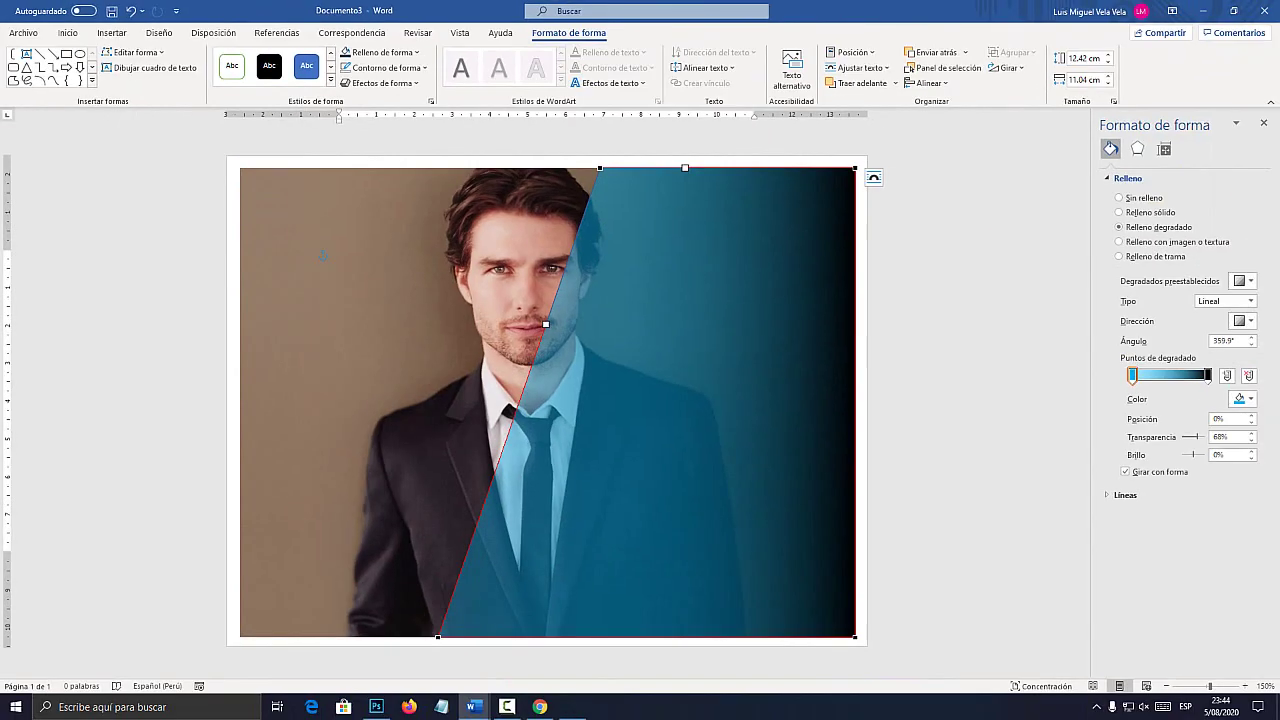
{"action": "mouse_move", "coordinate": [545, 324]}
{"action": "left_mouse_down"}
{"action": "mouse_move", "coordinate": [495, 485]}
{"action": "mouse_move", "coordinate": [509, 481]}
{"action": "mouse_move", "coordinate": [569, 324]}
{"action": "left_mouse_up"}
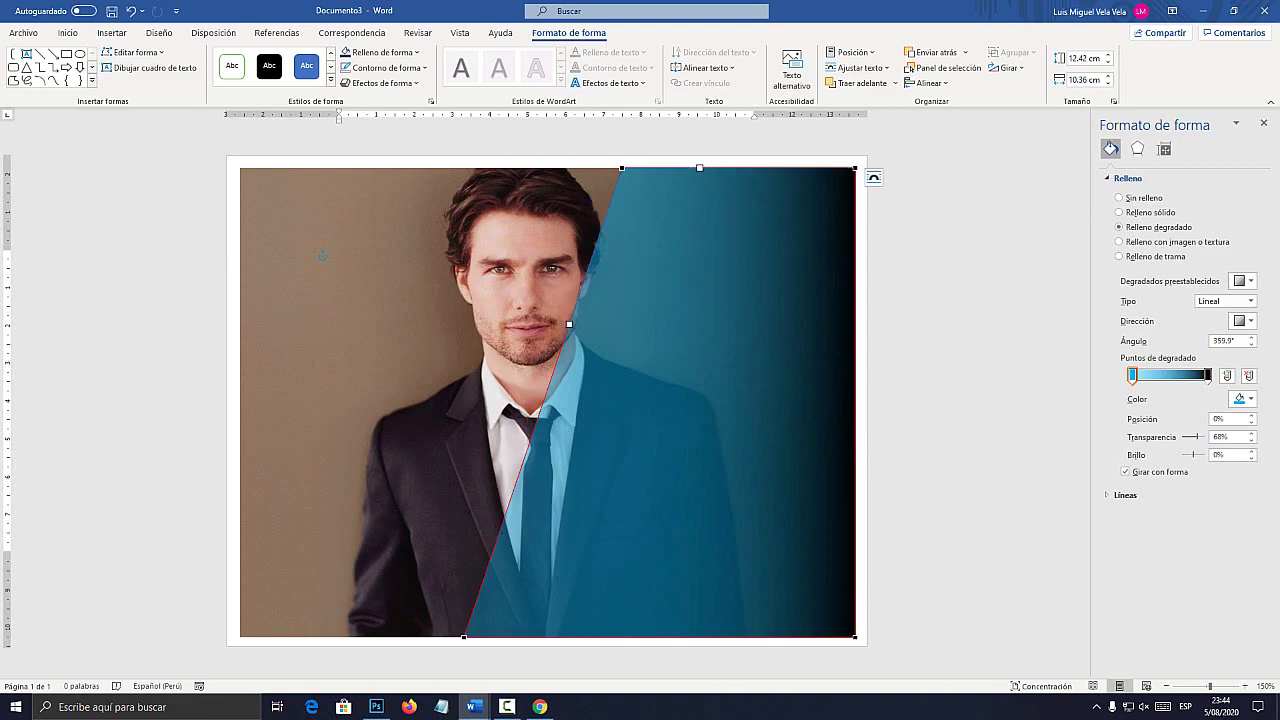
{"action": "key", "text": "super+plus"}
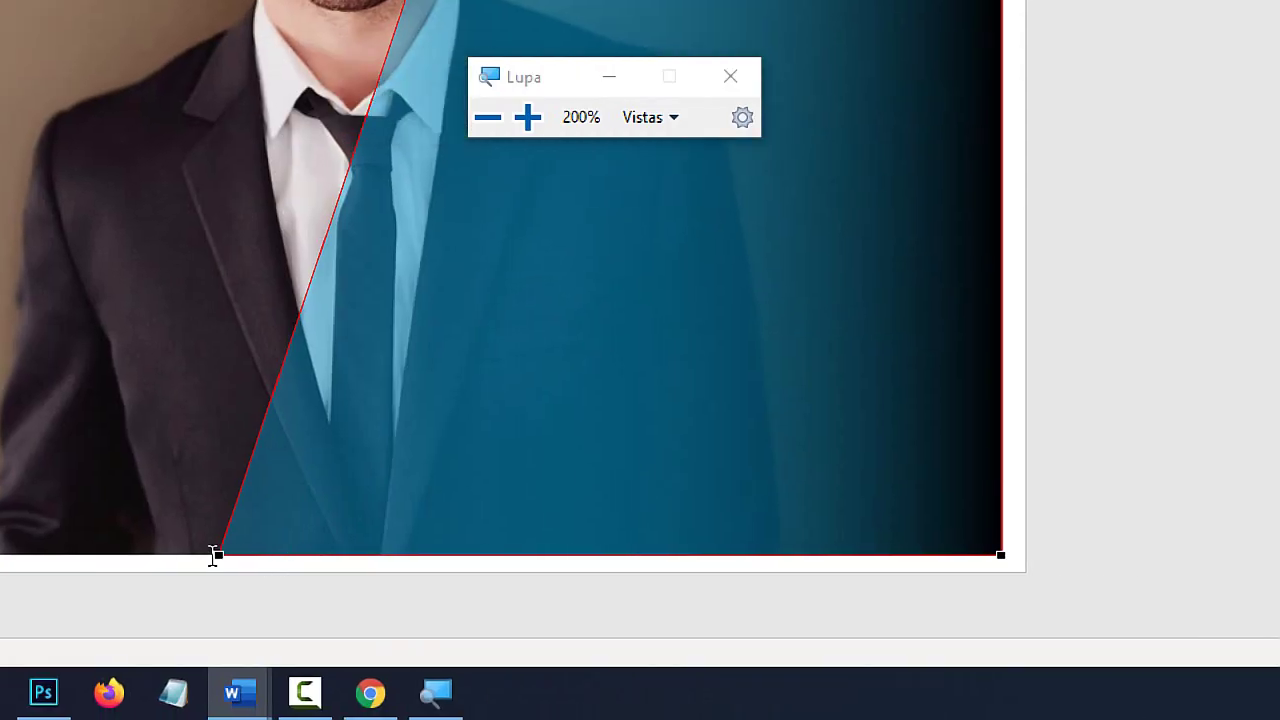
{"action": "key", "text": "super+Escape"}
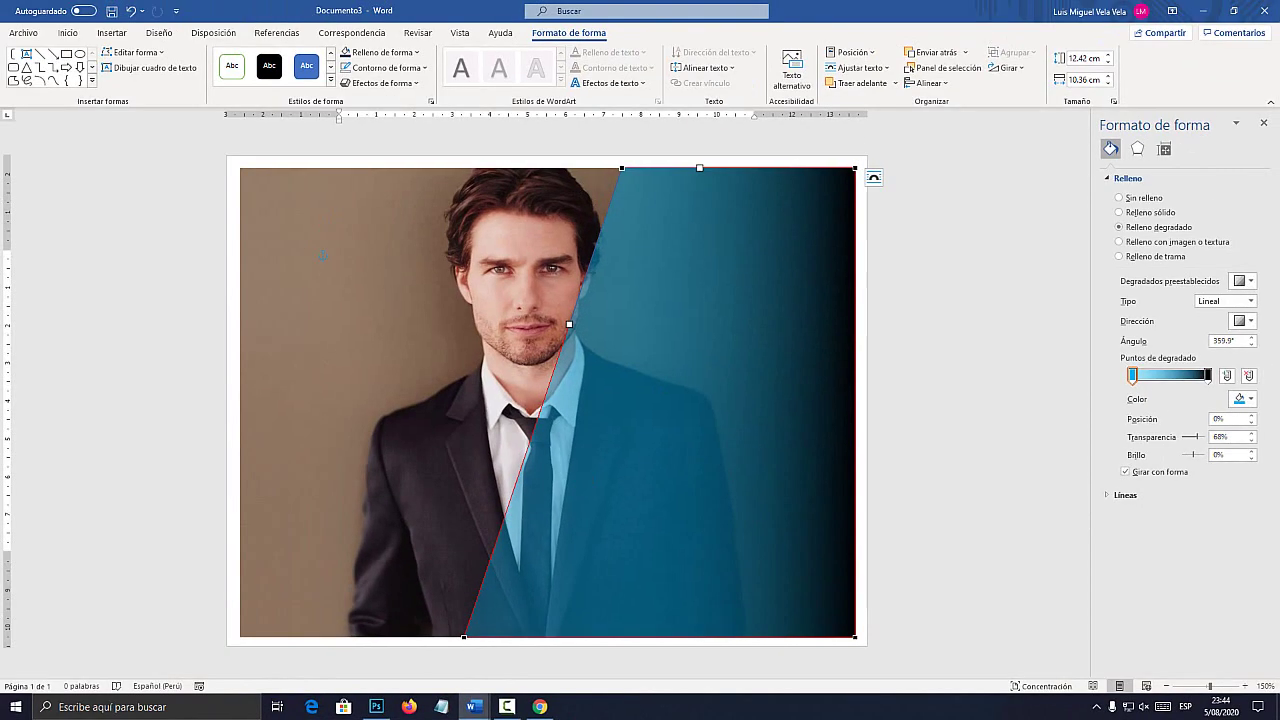
{"action": "key", "text": "Escape"}
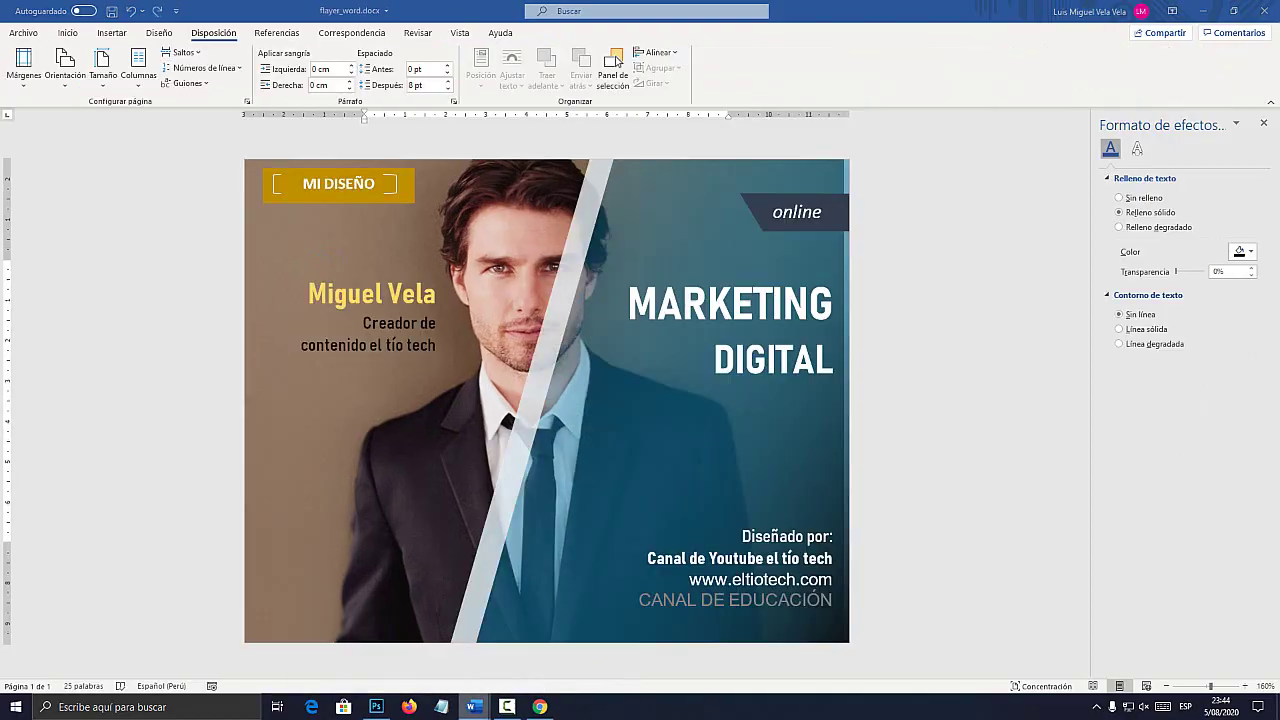
- Try moving the white diagonal stripe in the reference flyer and undo the move
{"action": "left_click", "coordinate": [562, 321]}
{"action": "left_click", "coordinate": [562, 321]}
{"action": "left_click_drag", "start_coordinate": [562, 321], "coordinate": [556, 348]}
{"action": "key", "text": "ctrl+z"}
- Return to Documento3 and draw a rectangle about 5.19 cm wide and 12.42 cm high over the man, spanning the photo's full height
{"action": "mouse_move", "coordinate": [474, 706]}
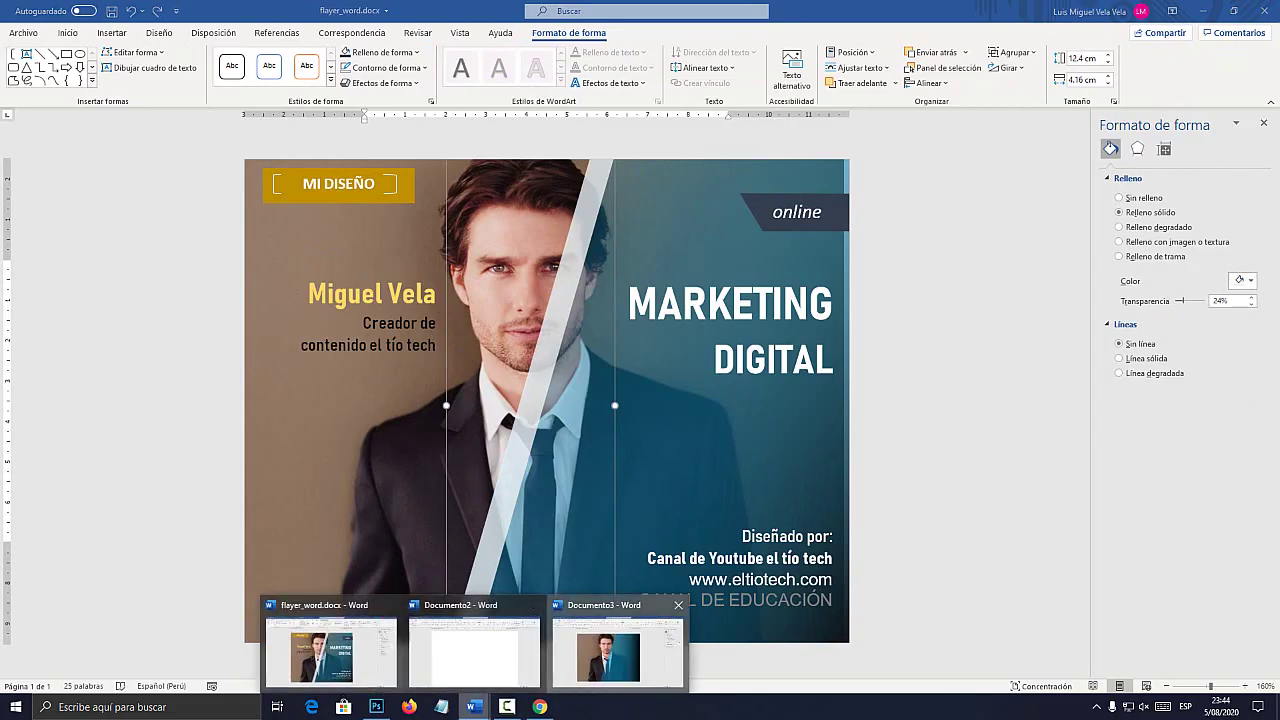
{"action": "left_click", "coordinate": [625, 655]}
{"action": "left_click", "coordinate": [112, 33]}
{"action": "left_click", "coordinate": [206, 68]}
{"action": "left_click", "coordinate": [202, 214]}
{"action": "left_click_drag", "start_coordinate": [440, 166], "coordinate": [638, 638]}
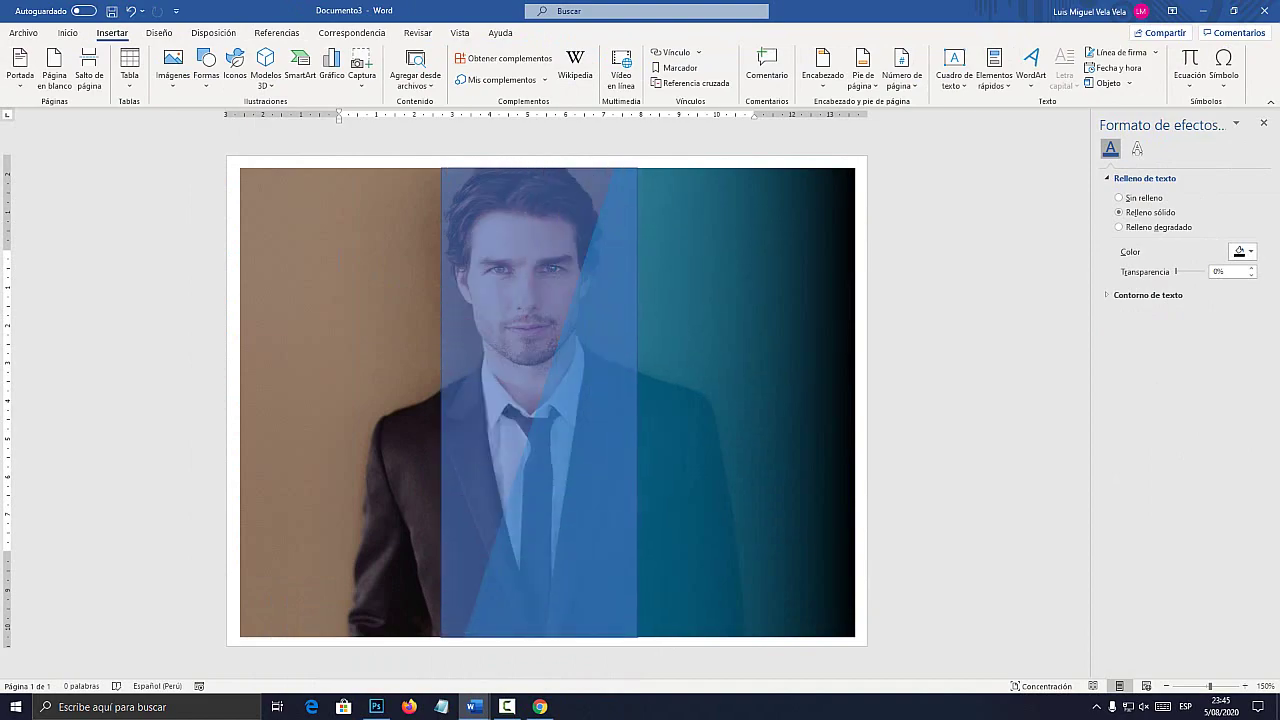
- Remove the new rectangle's outline and fill it with white
{"action": "left_click", "coordinate": [385, 67]}
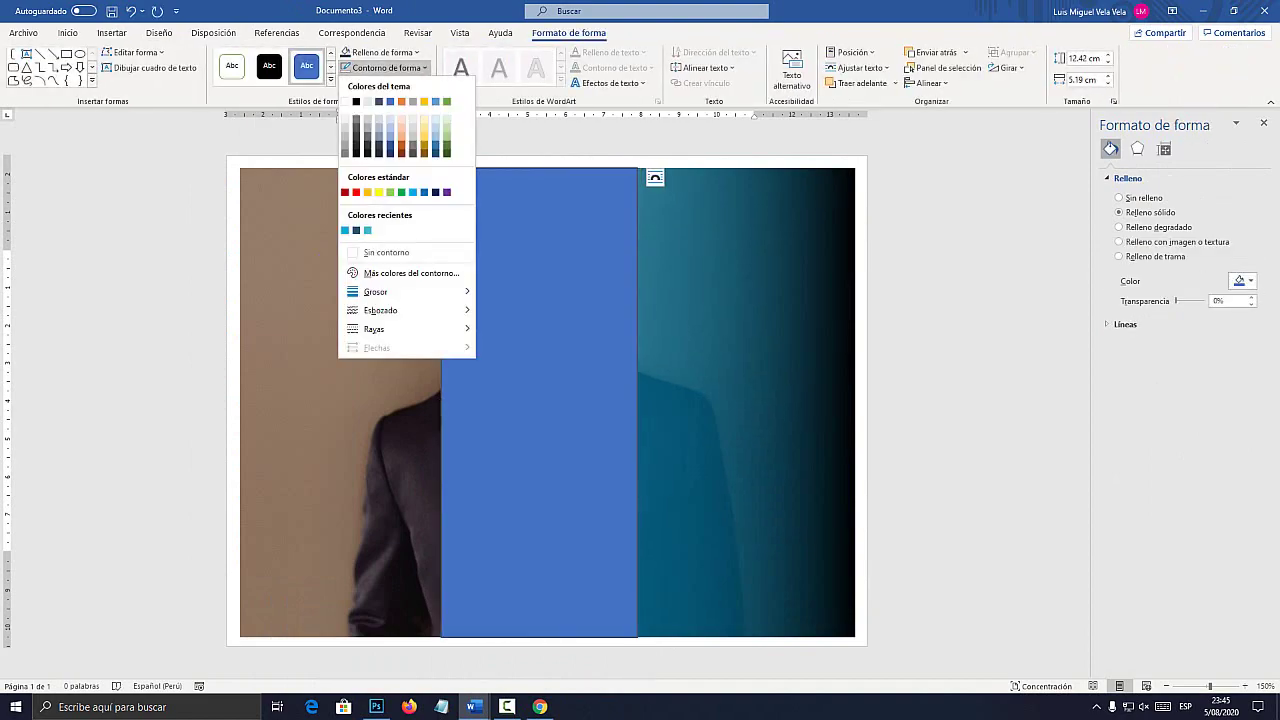
{"action": "left_click", "coordinate": [370, 253]}
{"action": "left_click", "coordinate": [383, 52]}
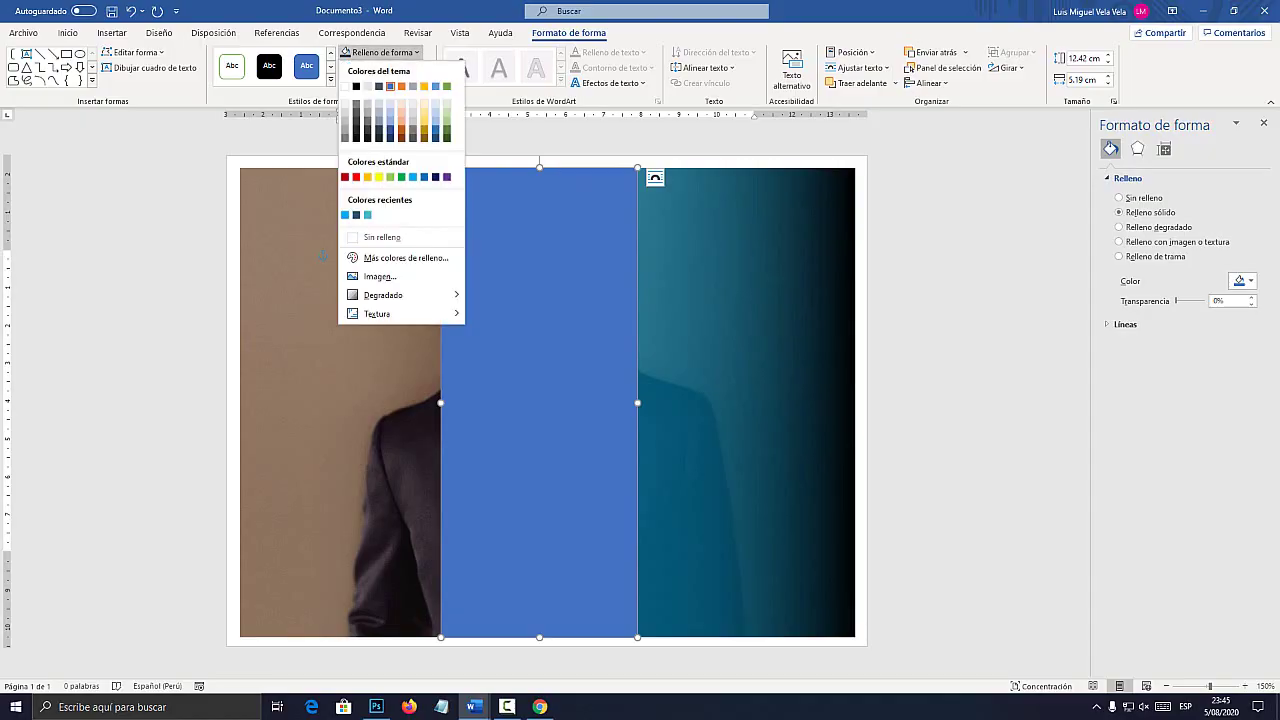
{"action": "left_click", "coordinate": [345, 87]}
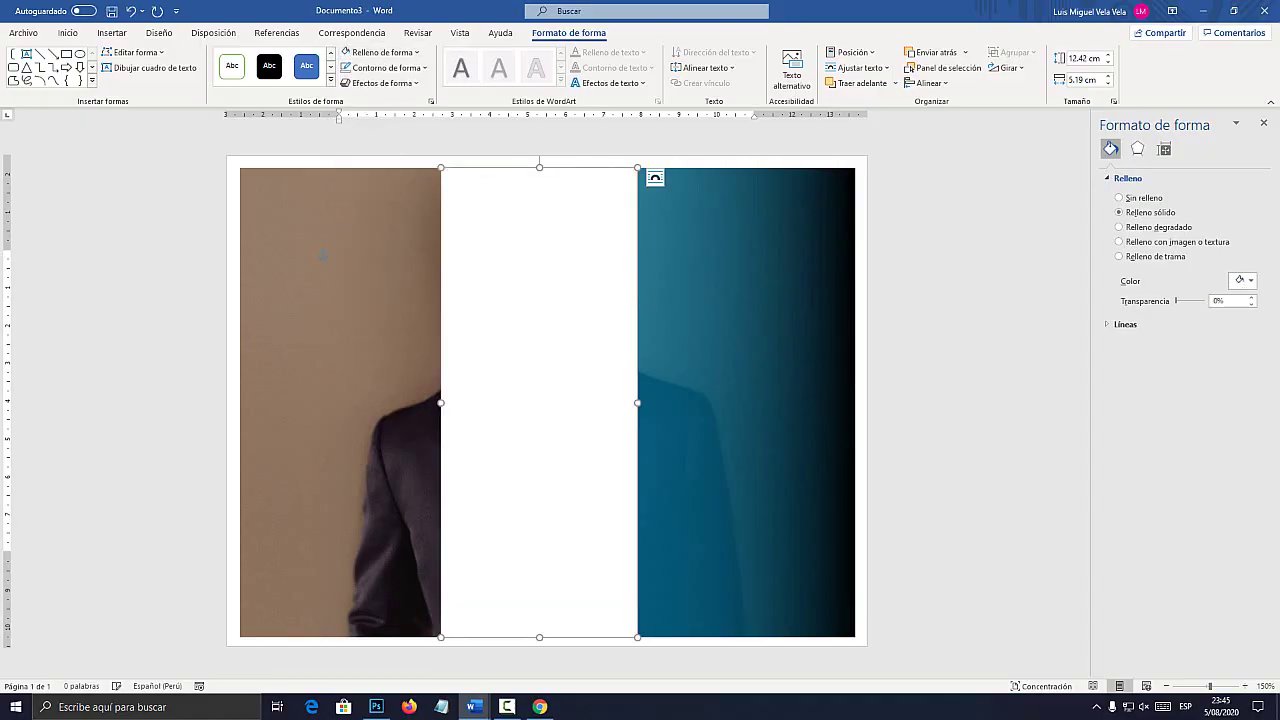
- Set the white rectangle's solid fill transparency to 17%
{"action": "key", "text": "super+plus"}
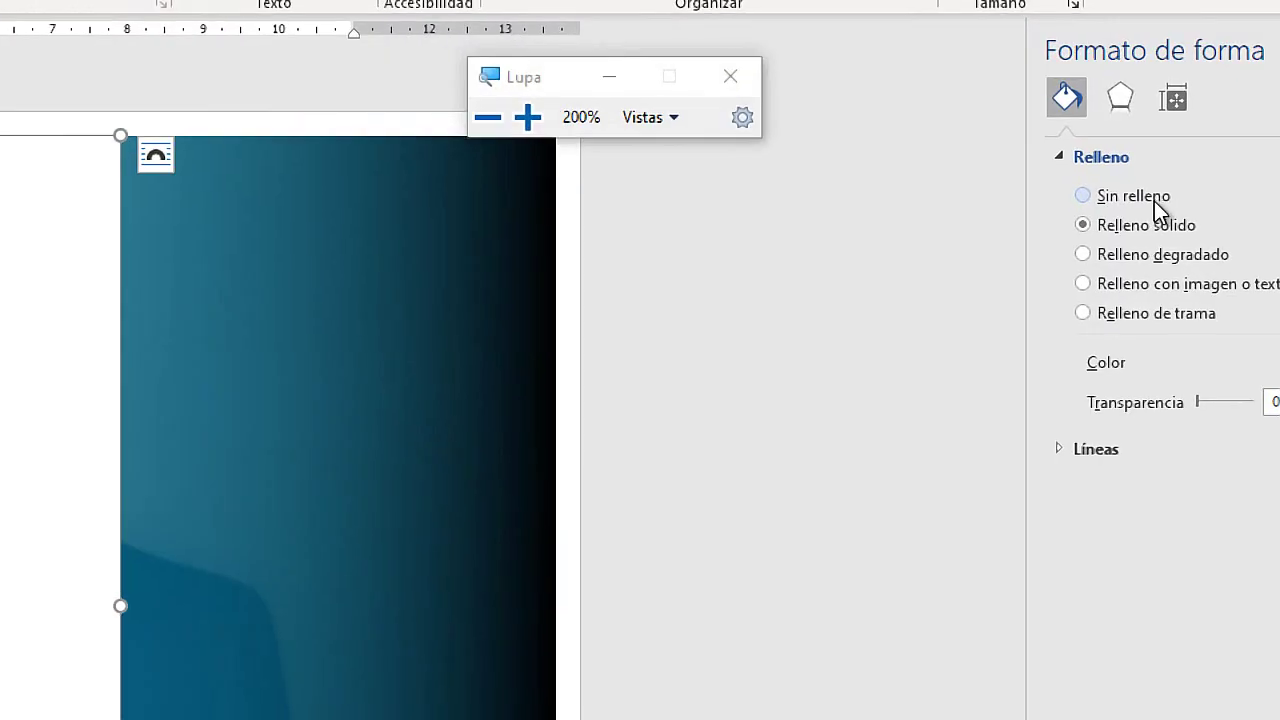
{"action": "left_click", "coordinate": [1247, 103]}
{"action": "key", "text": "super+Escape"}
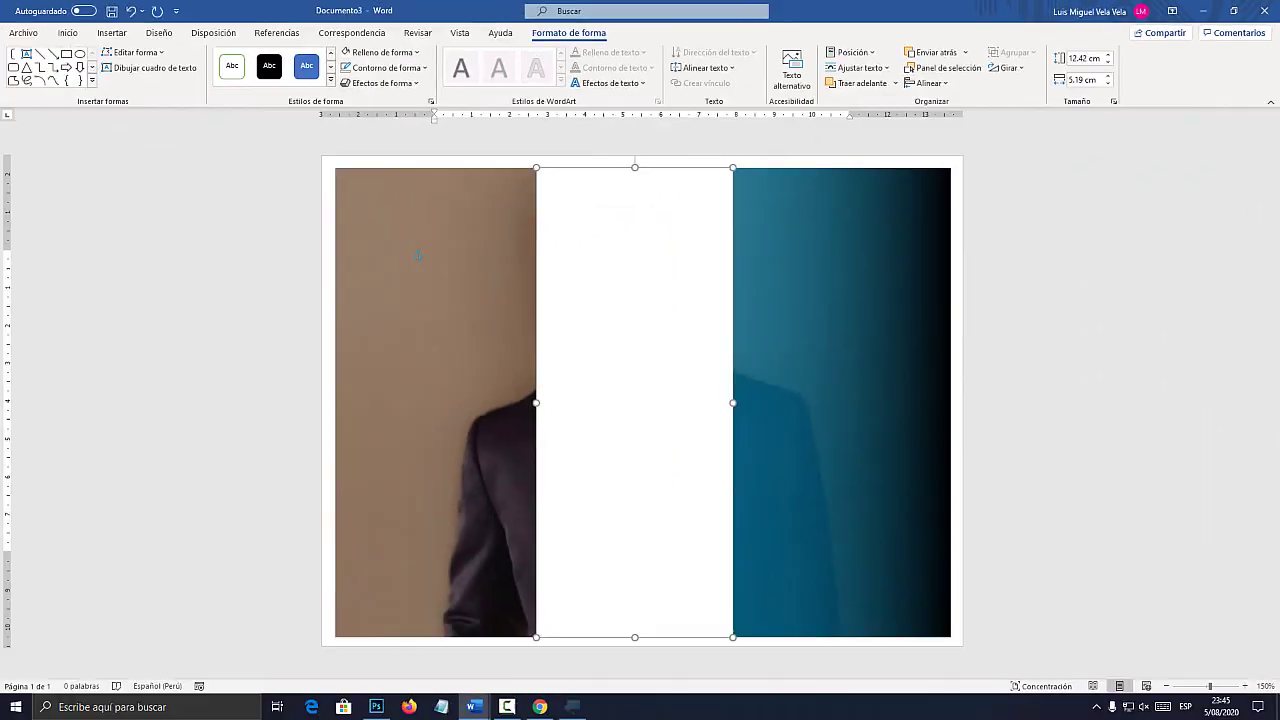
{"action": "right_click", "coordinate": [600, 332]}
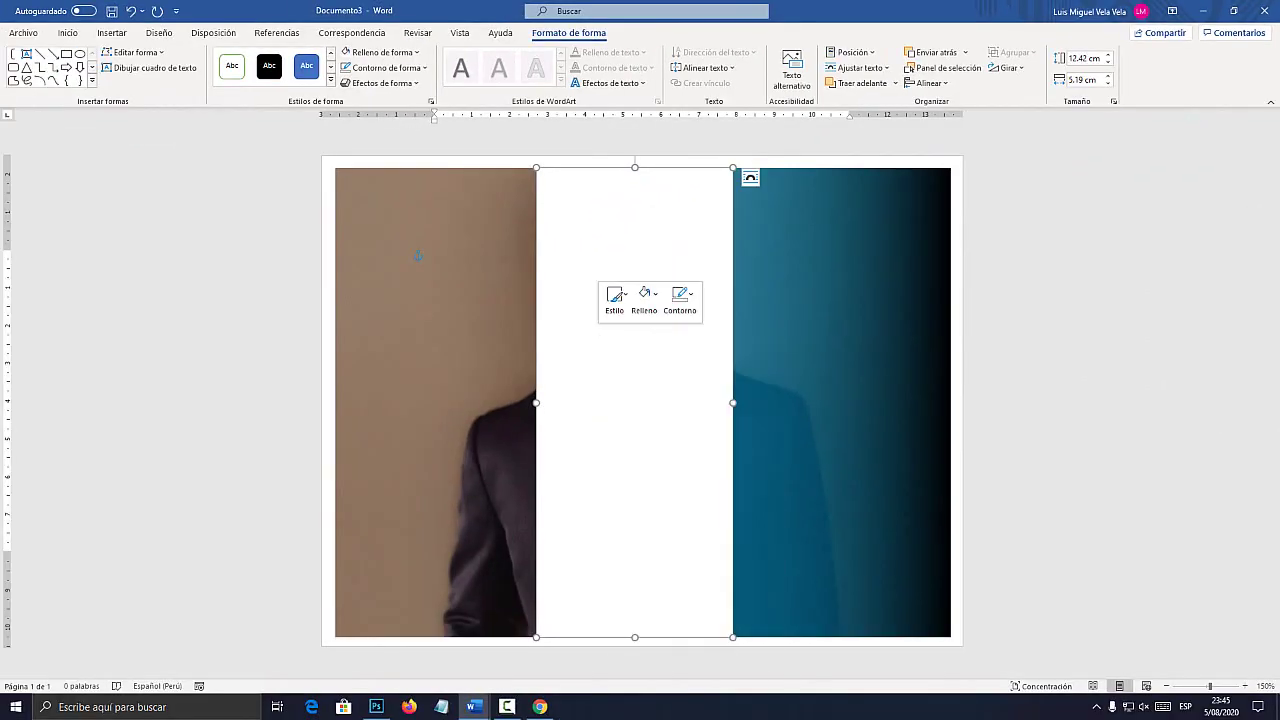
{"action": "left_click", "coordinate": [658, 638]}
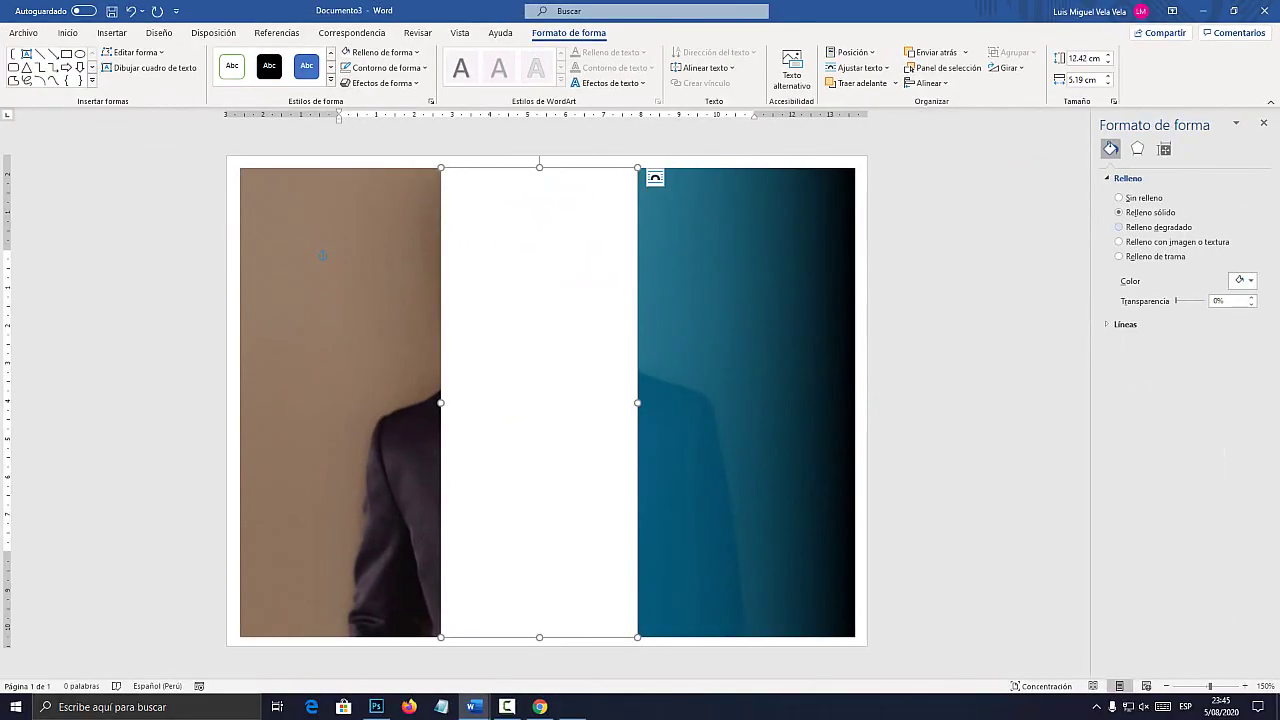
{"action": "key", "text": "super+plus"}
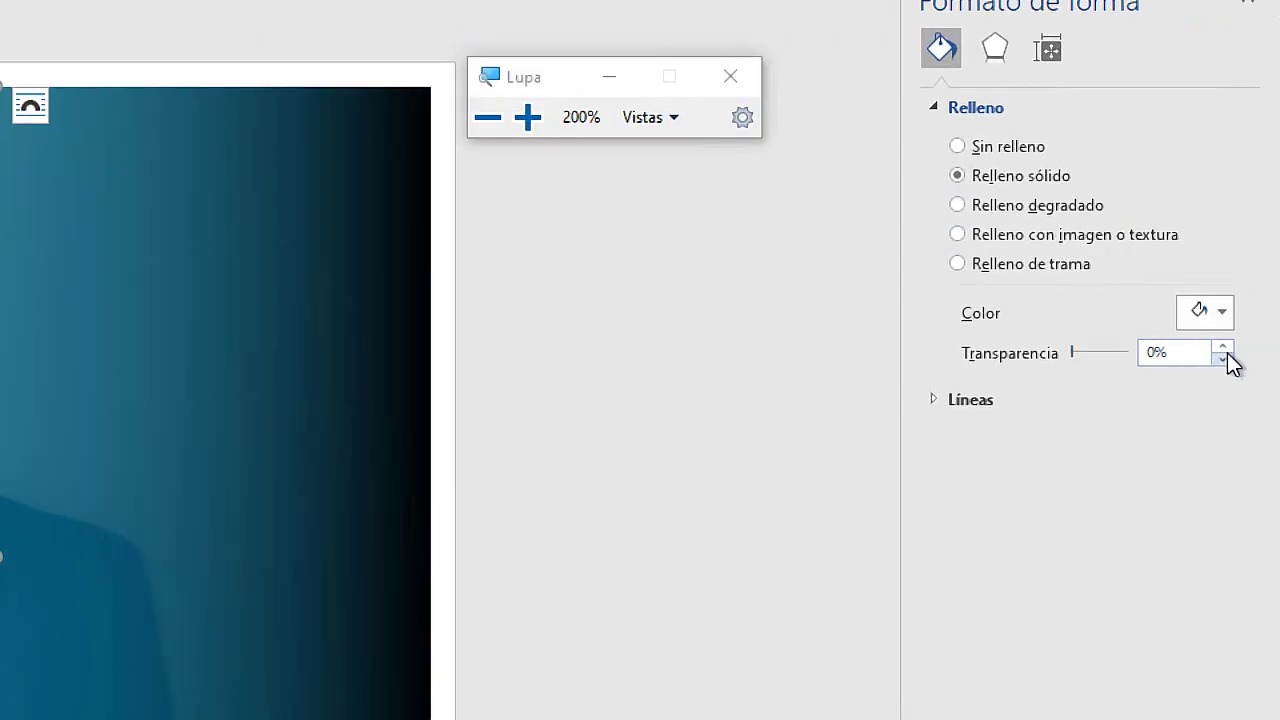
{"action": "key", "text": "super+Escape"}
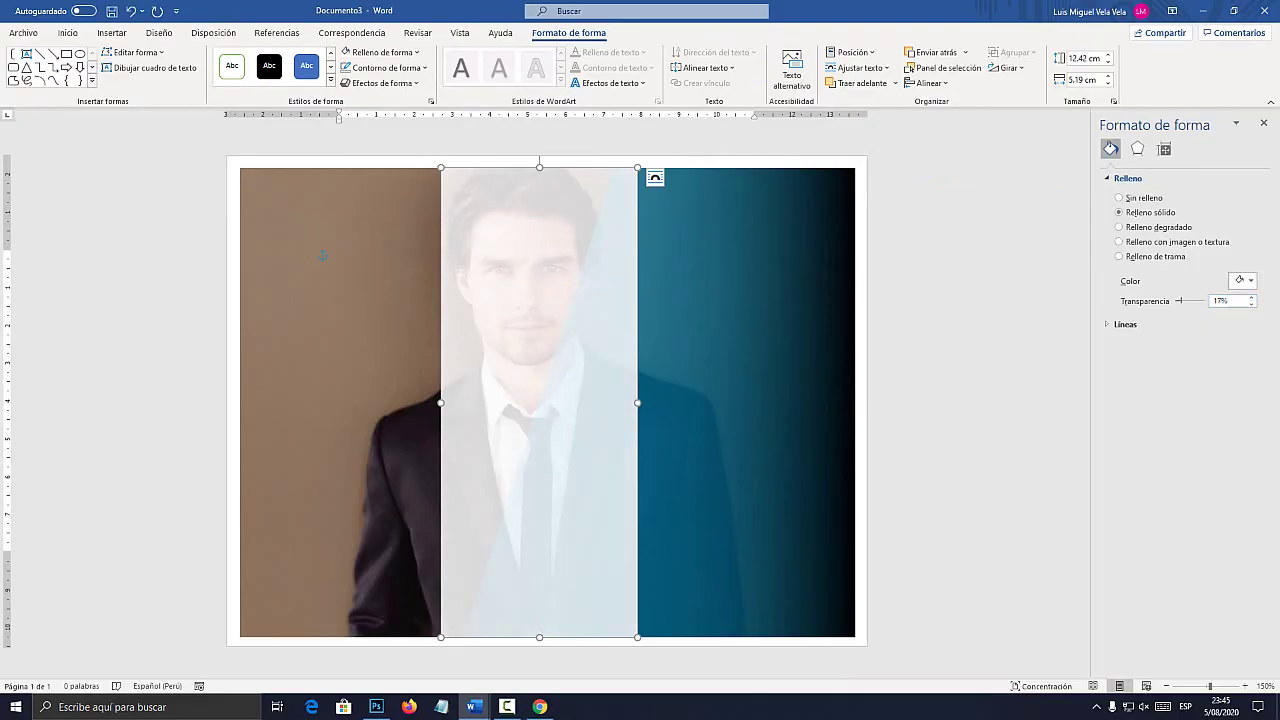
- Reshape the white rectangle through its edit points, slanting its left edge parallel to the blue shape's diagonal and making it about 4.59 cm wide
{"action": "right_click", "coordinate": [572, 198]}
{"action": "left_click", "coordinate": [615, 314]}
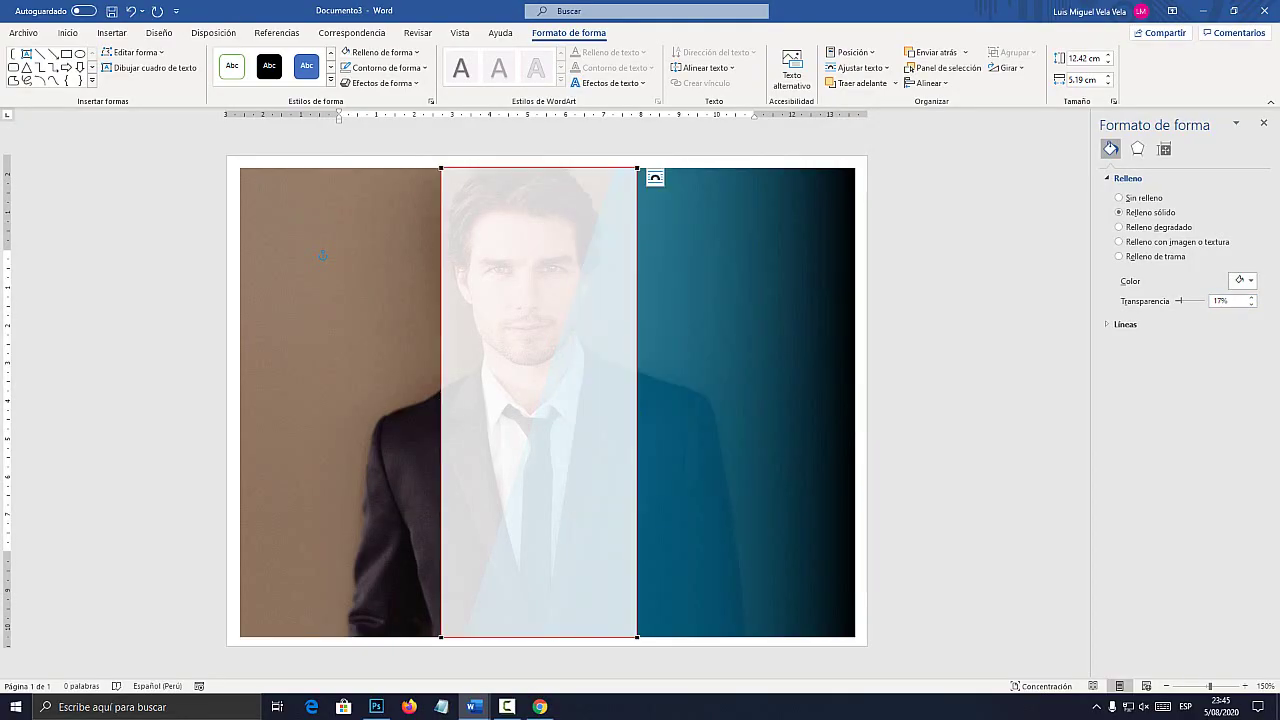
{"action": "key", "text": "super+plus"}
{"action": "left_click_drag", "start_coordinate": [443, 168], "coordinate": [686, 166]}
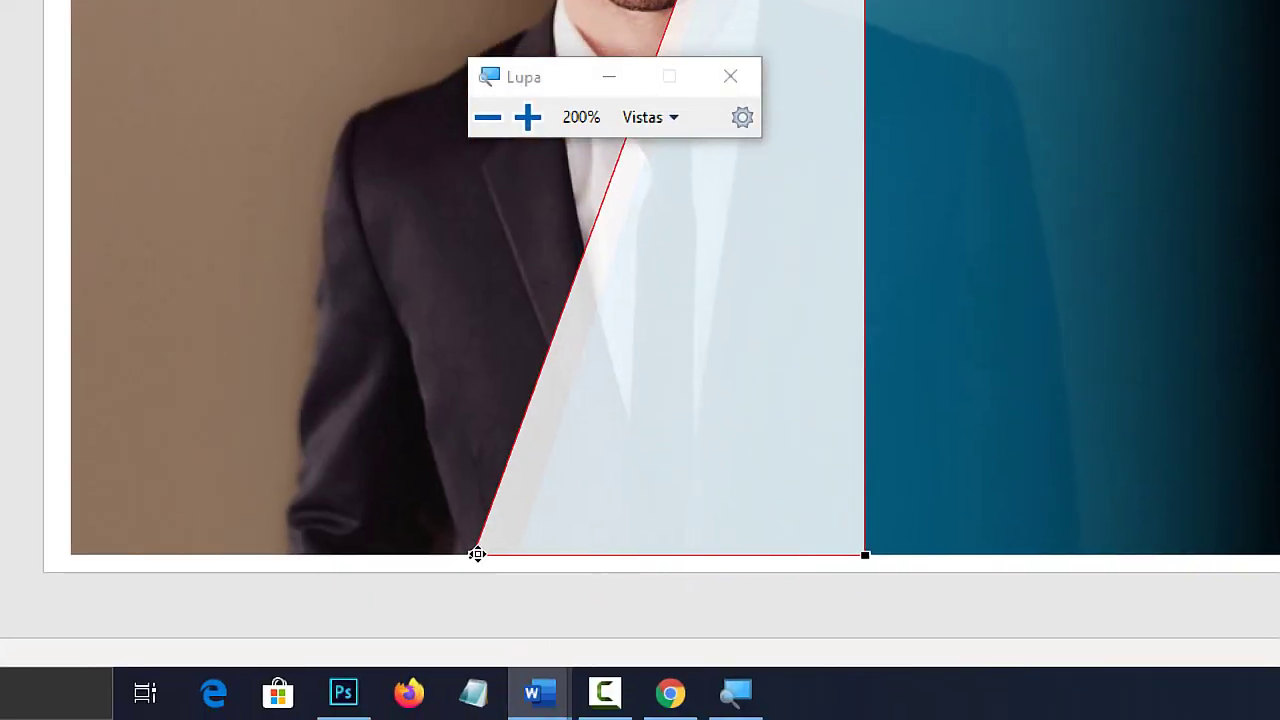
{"action": "left_click_drag", "start_coordinate": [477, 554], "coordinate": [521, 554]}
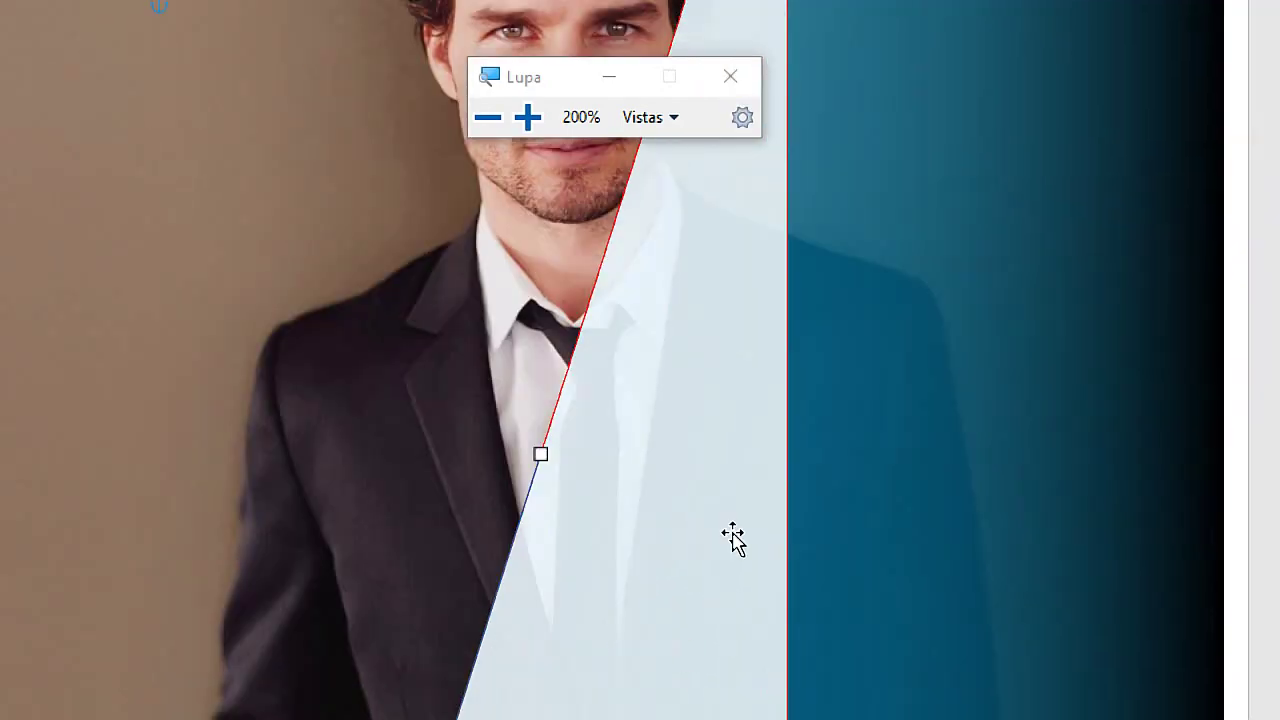
{"action": "left_click", "coordinate": [731, 76]}
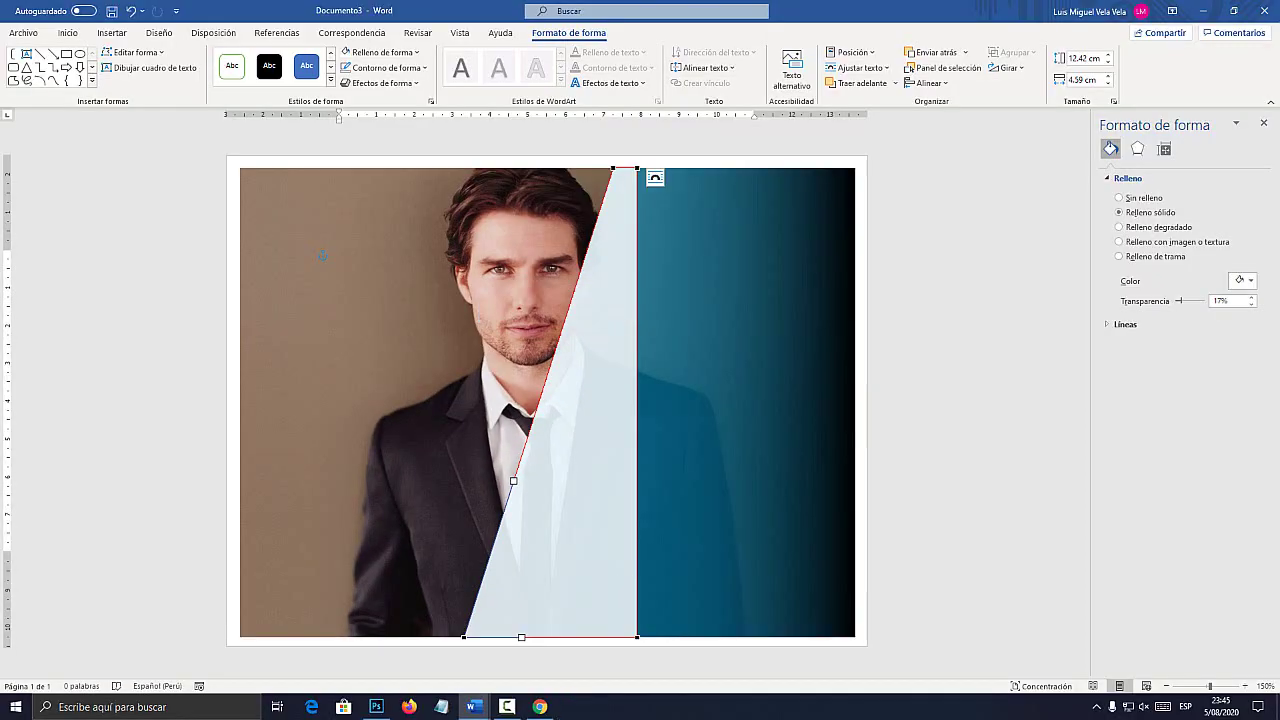
- Move the white shape's lower-right edit point inward so the shape becomes a narrow diagonal stripe
{"action": "left_click_drag", "start_coordinate": [637, 637], "coordinate": [494, 637]}
{"action": "left_click_drag", "start_coordinate": [542, 481], "coordinate": [539, 481]}
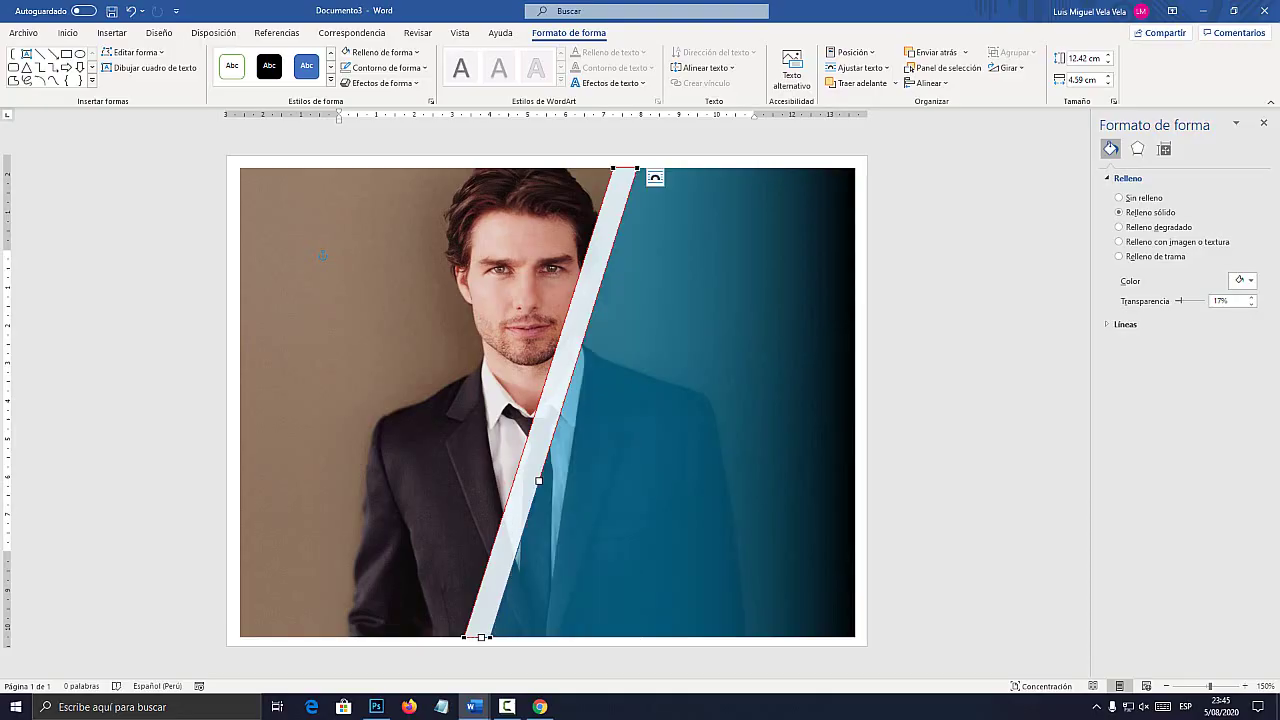
{"action": "key", "text": "Escape"}
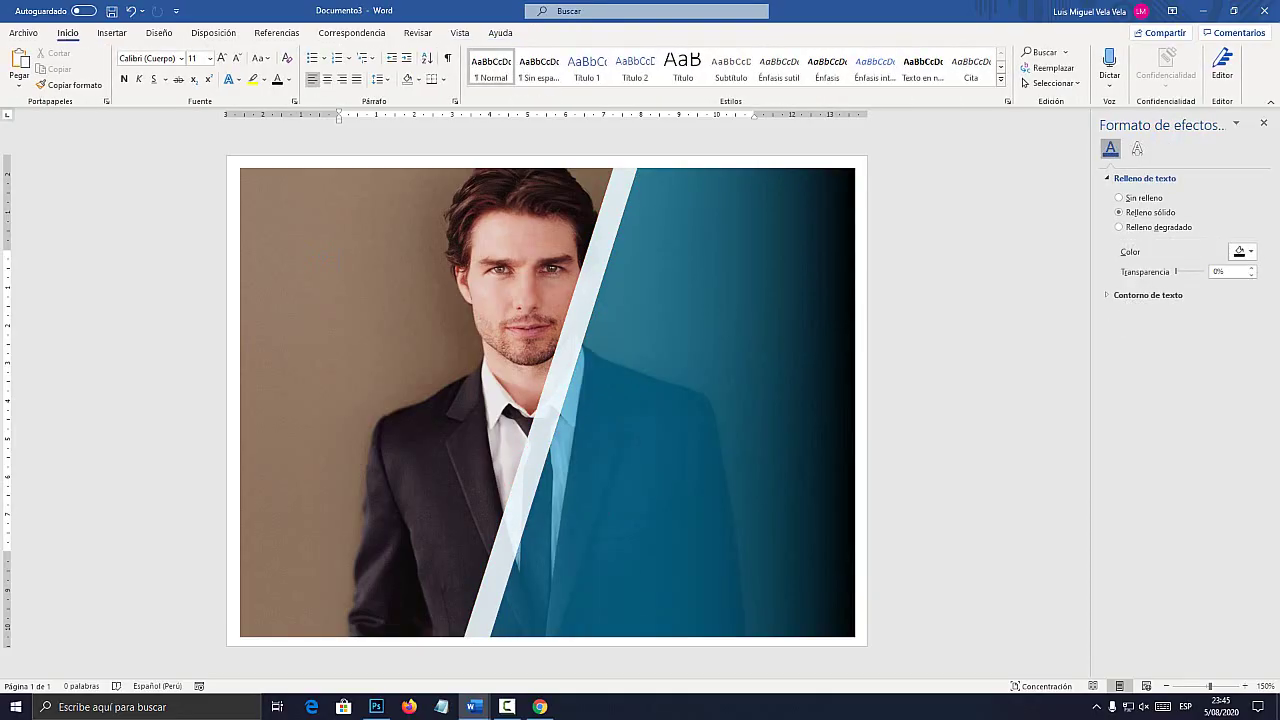
- Shift the white diagonal stripe slightly left so it covers the blue shape's slanted edge
{"action": "left_click", "coordinate": [551, 403]}
{"action": "mouse_move", "coordinate": [551, 403]}
{"action": "left_mouse_down"}
{"action": "mouse_move", "coordinate": [494, 403]}
{"action": "mouse_move", "coordinate": [547, 400]}
{"action": "left_mouse_up"}
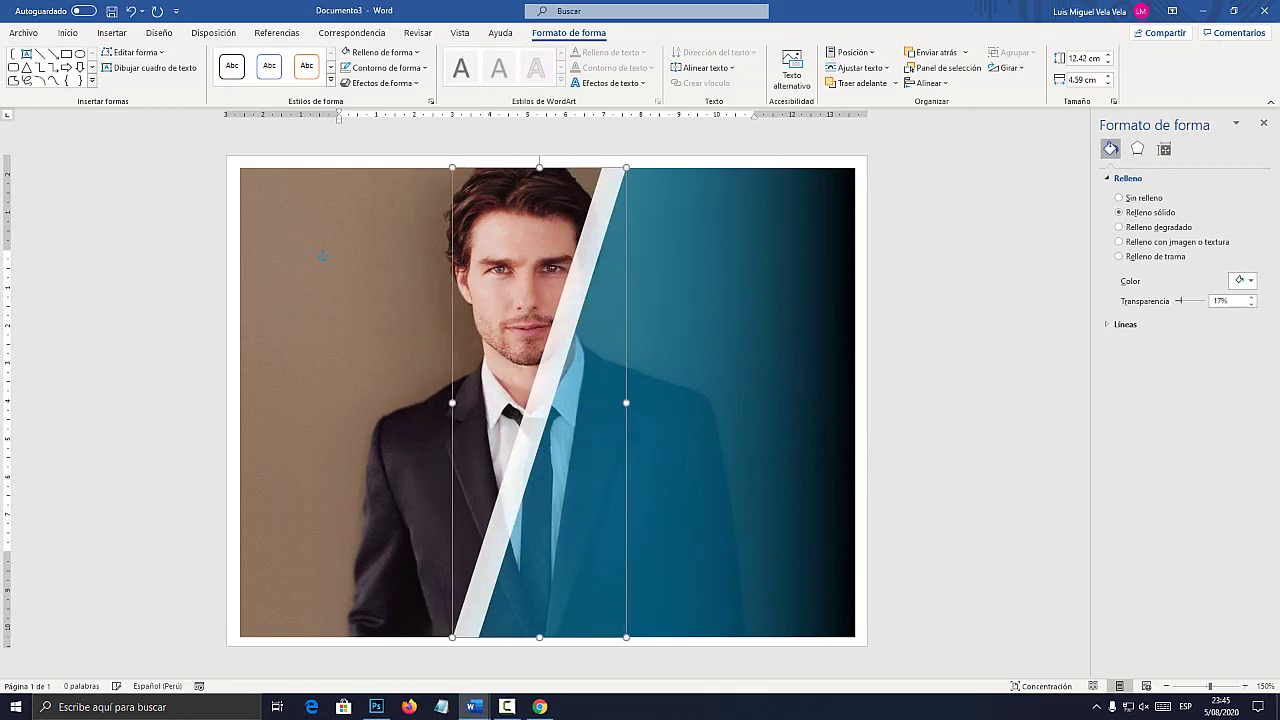
{"action": "key", "text": "Escape"}
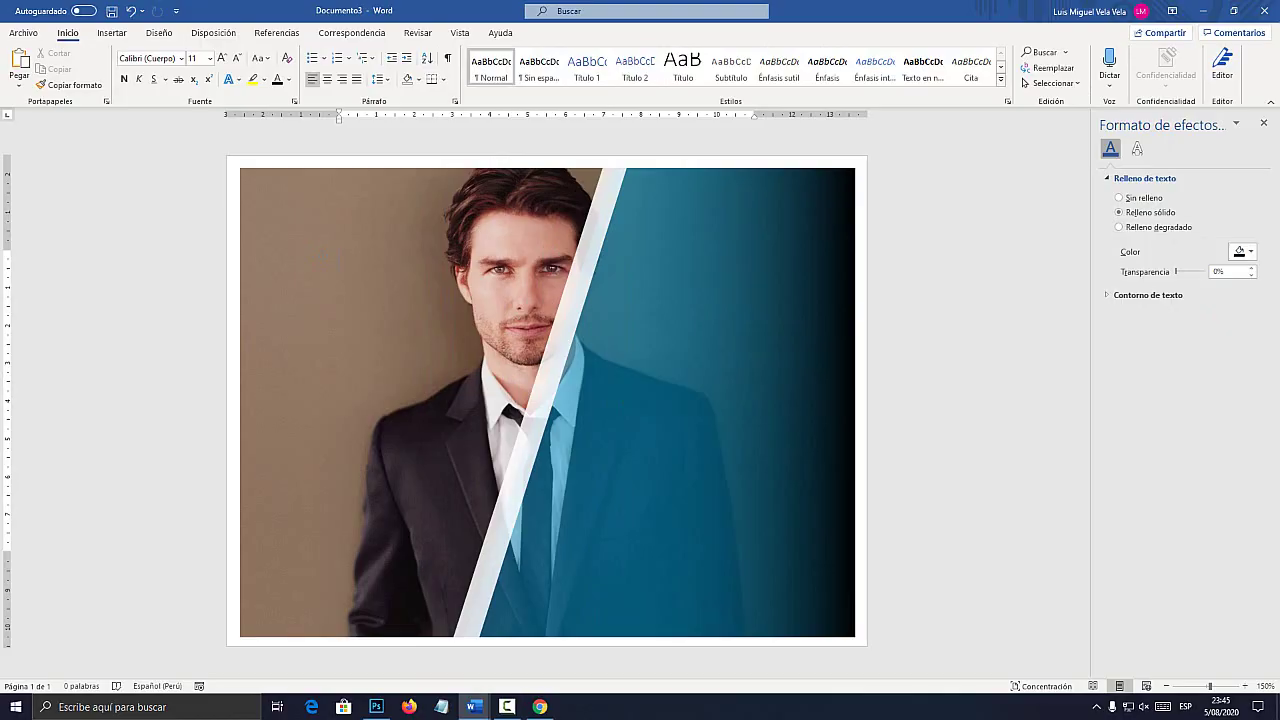
- Switch to flayer_word.docx and examine the gold "MI DISEÑO" label and the dark "online" tag
{"action": "mouse_move", "coordinate": [474, 707]}
{"action": "left_click", "coordinate": [331, 650]}
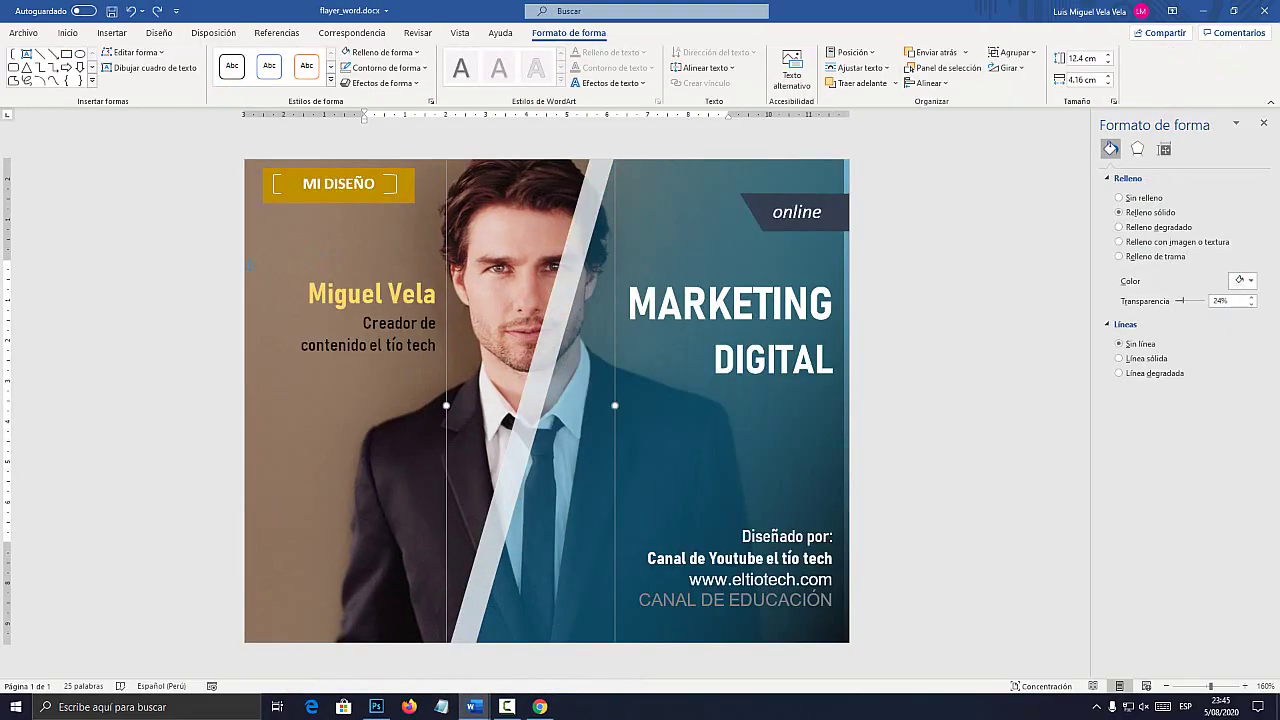
{"action": "left_click", "coordinate": [339, 186]}
{"action": "left_click", "coordinate": [796, 212]}
{"action": "left_click", "coordinate": [948, 262]}
- Switch to Documento3 and draw a rectangle about 2.77 cm wide and 0.6 cm high in the photo's upper-left corner
{"action": "mouse_move", "coordinate": [474, 707]}
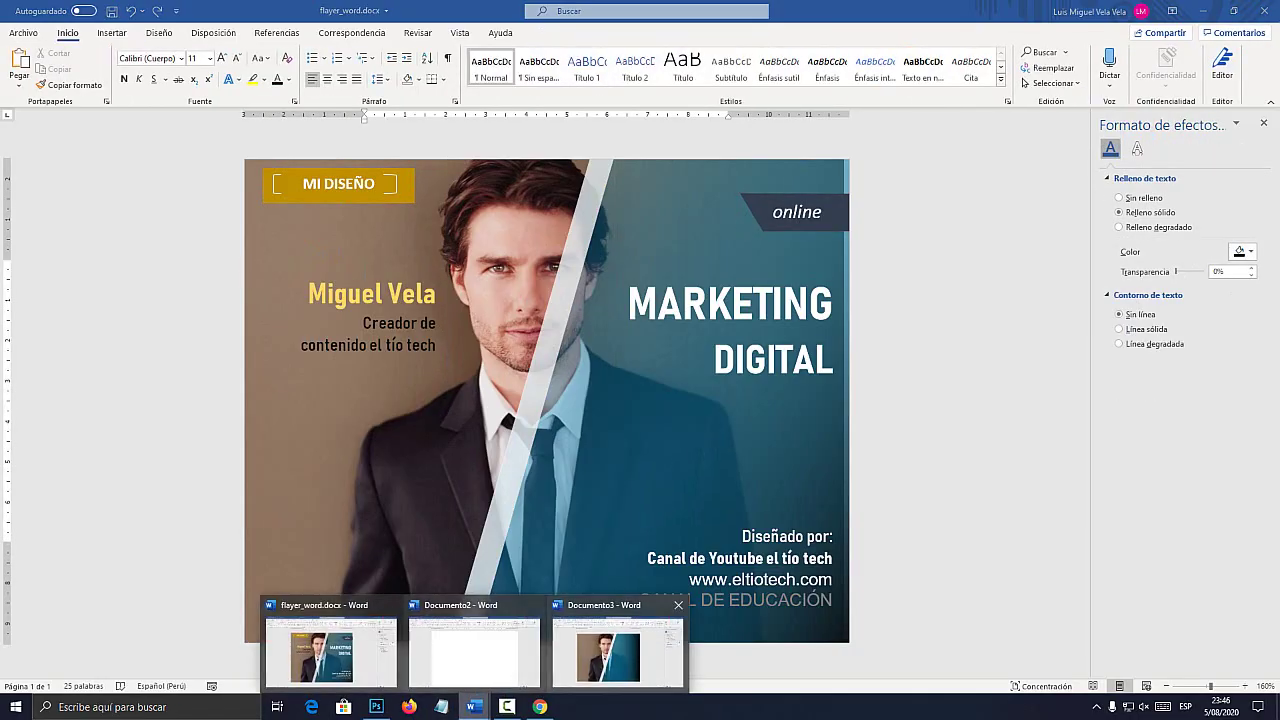
{"action": "left_click", "coordinate": [636, 650]}
{"action": "left_click", "coordinate": [112, 33]}
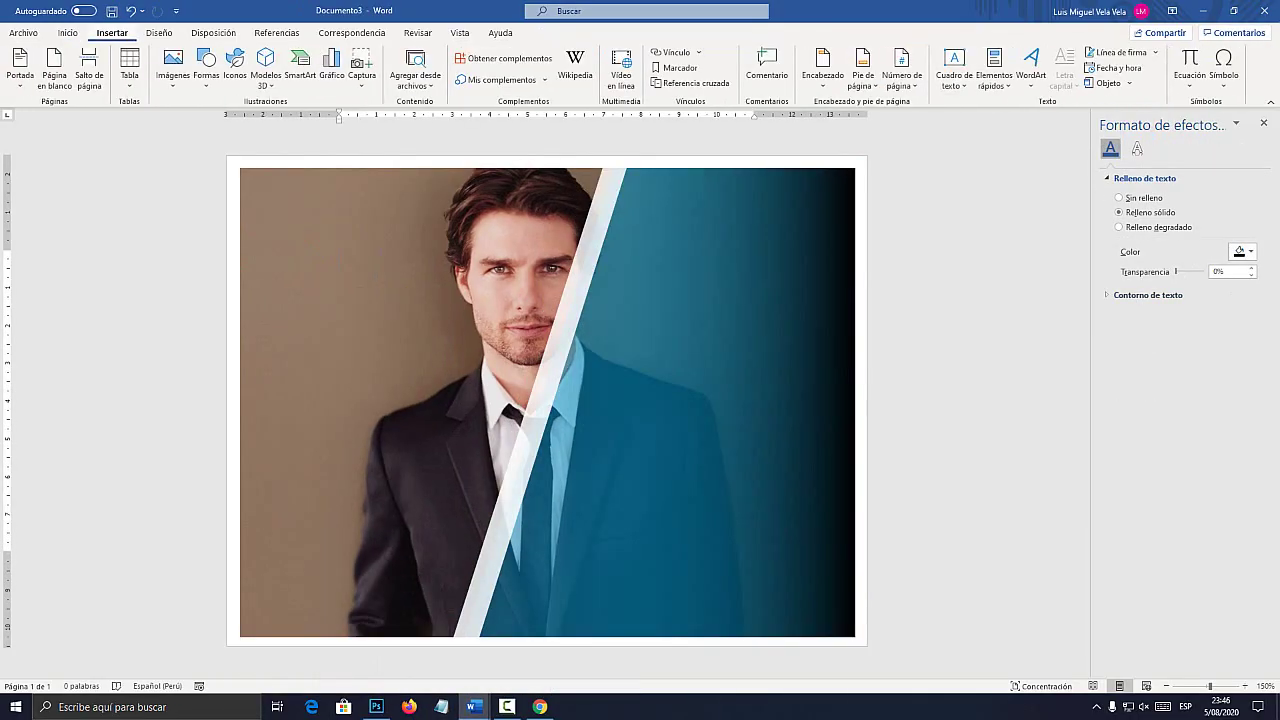
{"action": "left_click", "coordinate": [205, 68]}
{"action": "key", "text": "super+plus"}
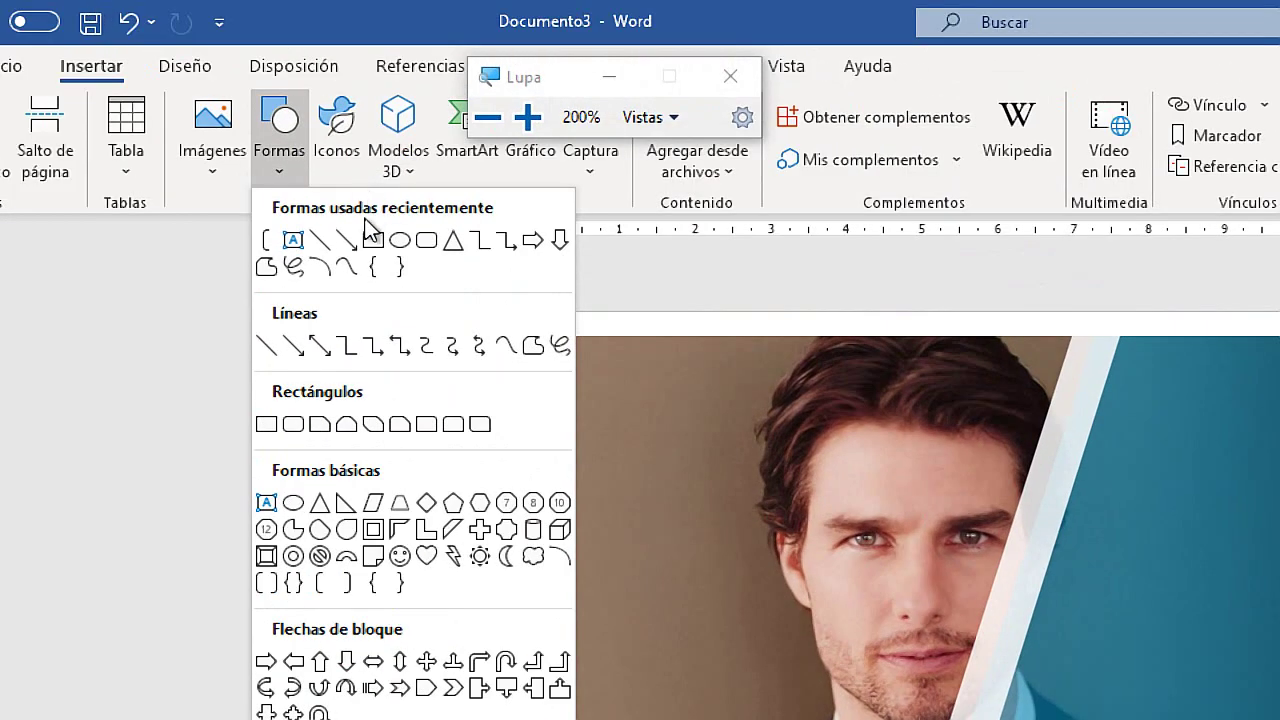
{"action": "left_click", "coordinate": [253, 119]}
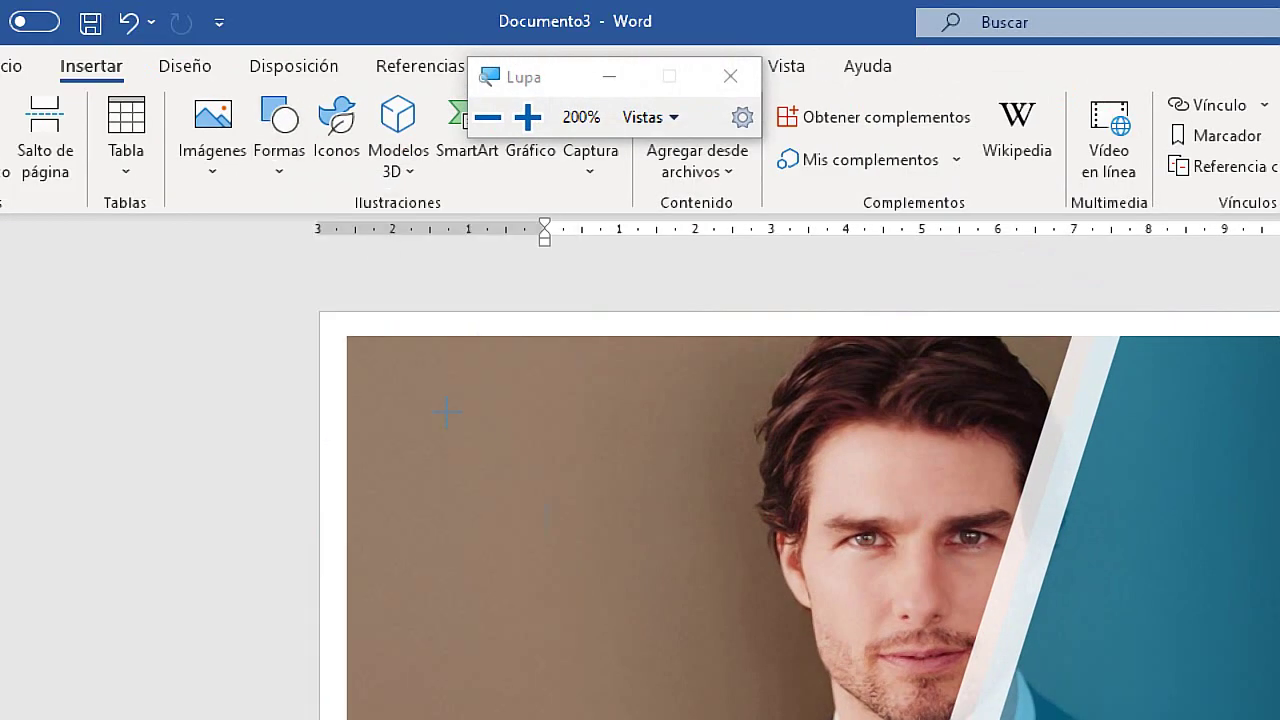
{"action": "left_click_drag", "start_coordinate": [410, 366], "coordinate": [620, 406]}
{"action": "key", "text": "super+Escape"}
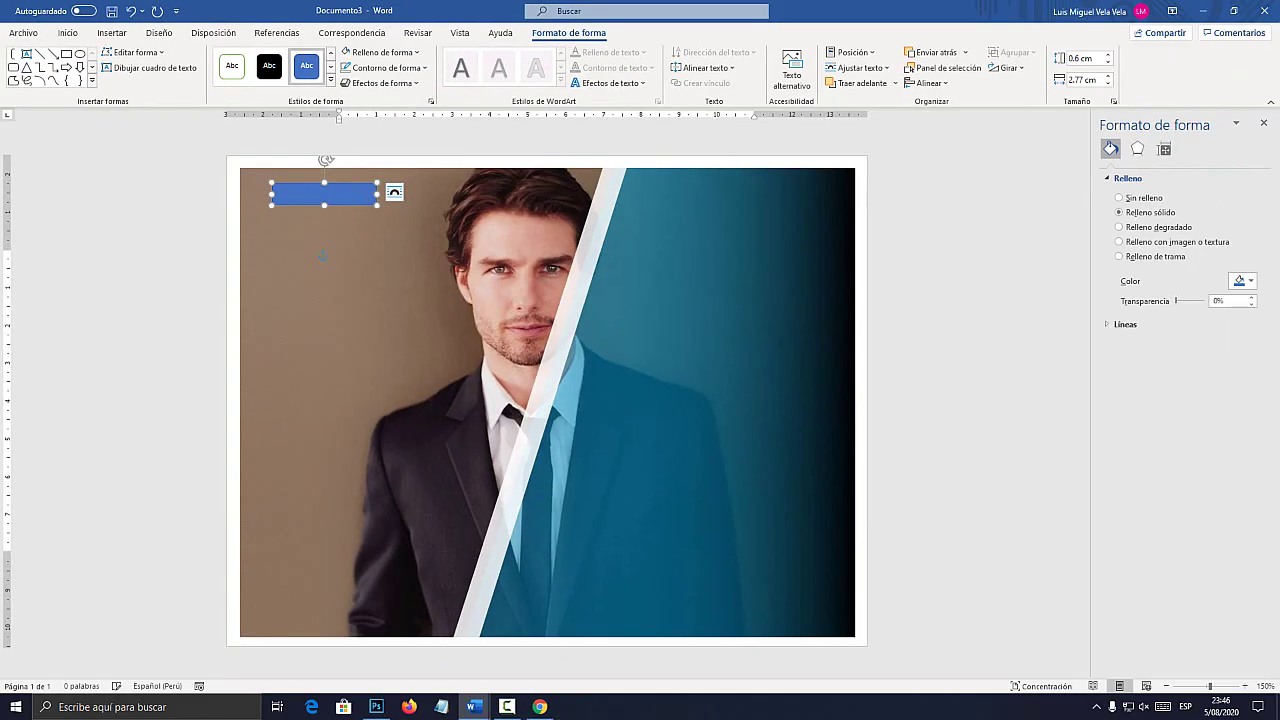
- Fill the new rectangle with Oro, Énfasis 4, Oscuro 25% and remove its outline
{"action": "left_click", "coordinate": [415, 52]}
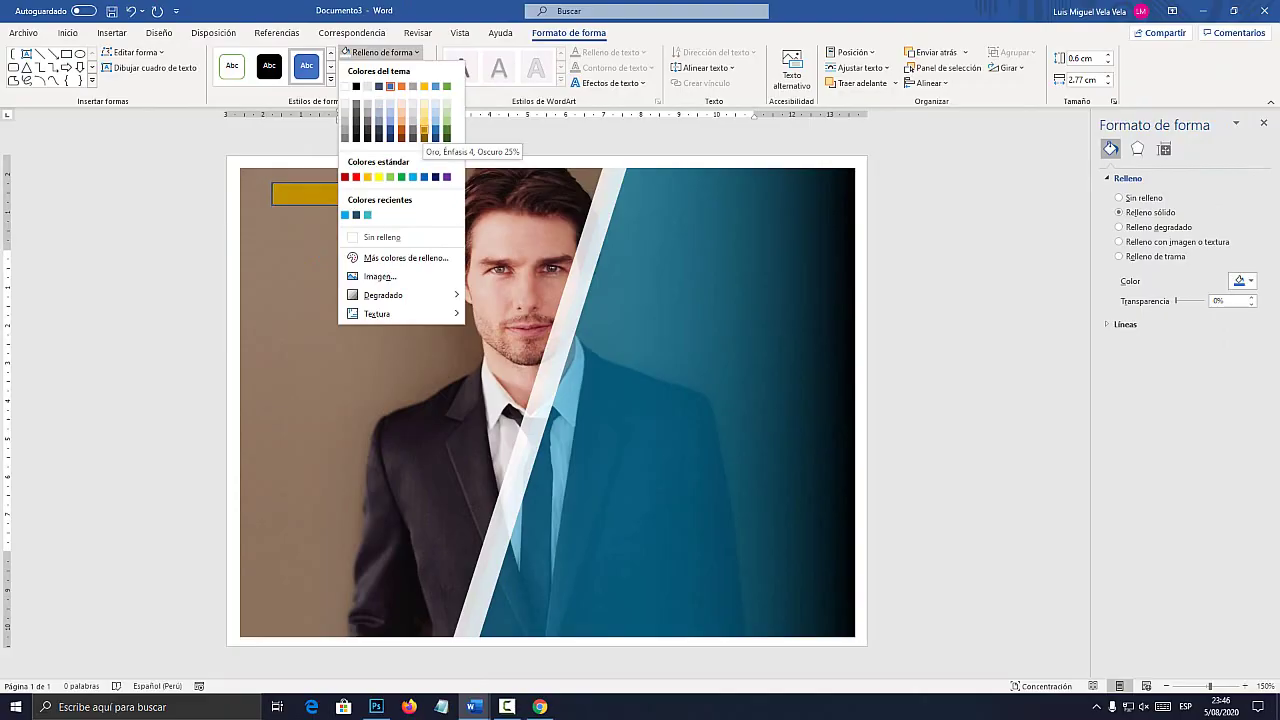
{"action": "left_click", "coordinate": [424, 130]}
{"action": "left_click", "coordinate": [388, 68]}
{"action": "left_click", "coordinate": [389, 252]}
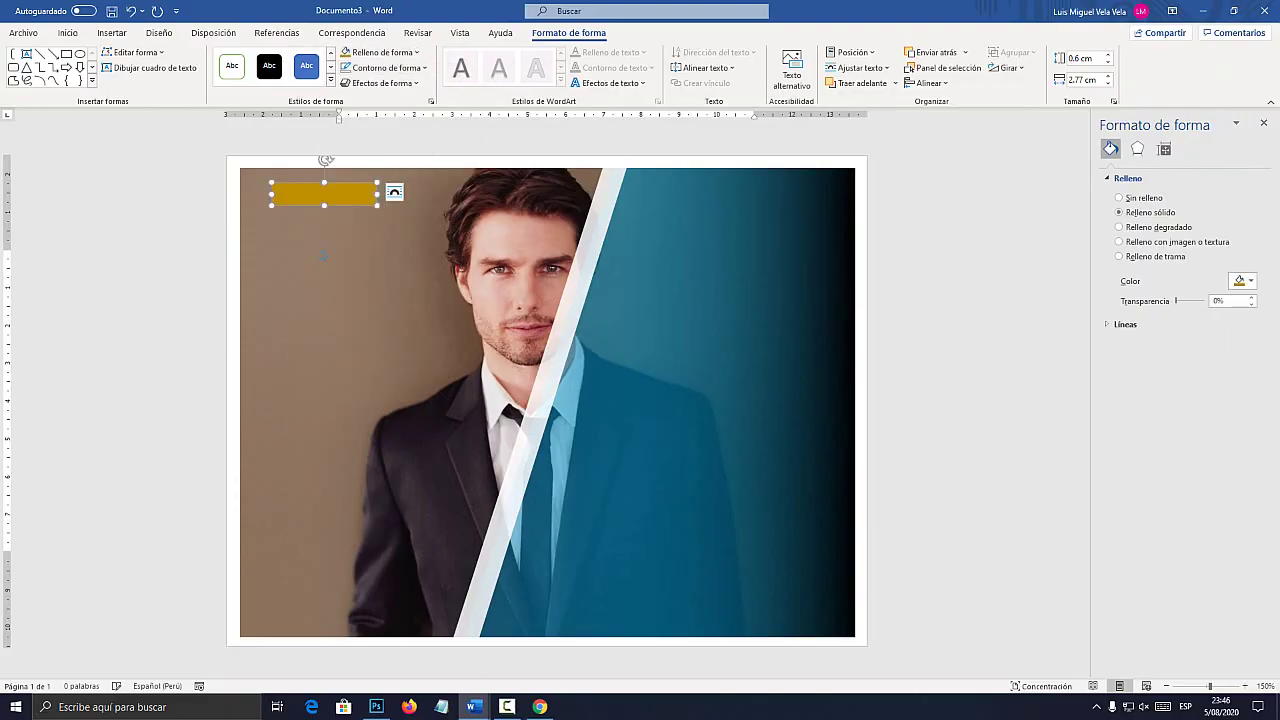
- Add the text "MI DISEÑO" inside the gold rectangle
{"action": "right_click", "coordinate": [333, 193]}
{"action": "left_click", "coordinate": [384, 287]}
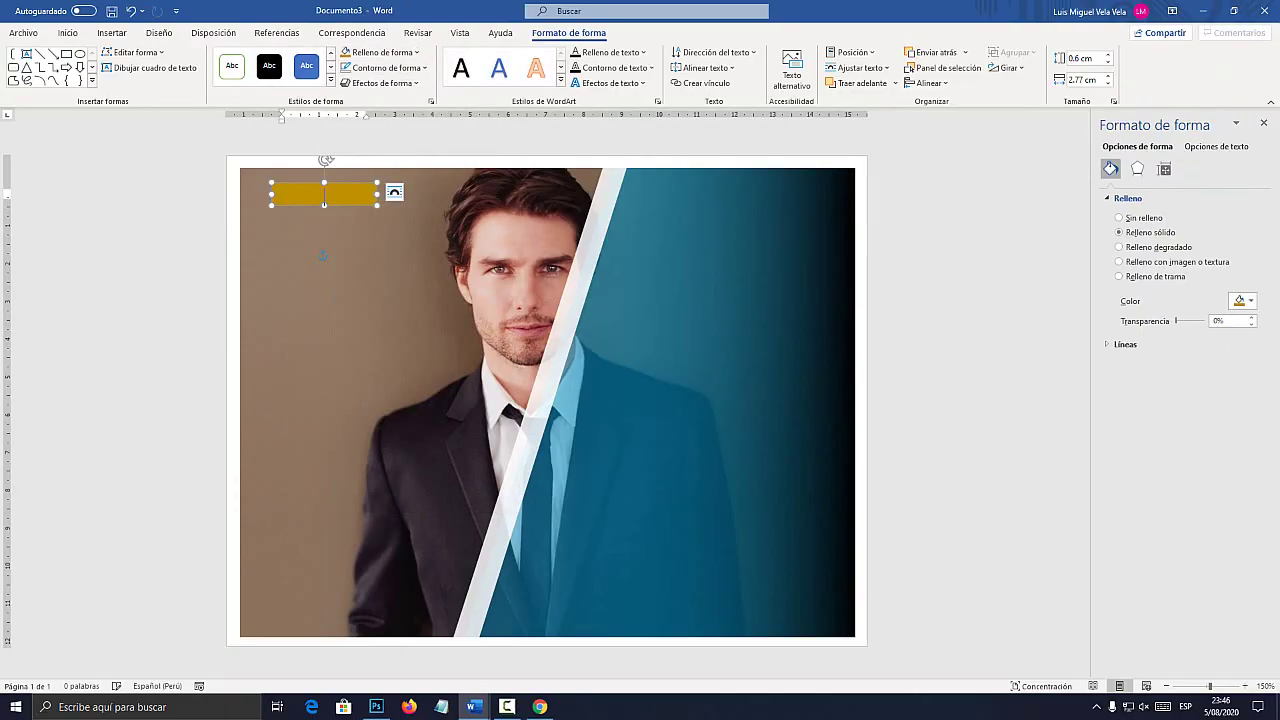
{"action": "type", "text": "MI DISEÑO"}
- Make the "MI DISEÑO" text bold and reduce it to 9 pt
{"action": "triple_click", "coordinate": [338, 197]}
{"action": "left_click", "coordinate": [68, 33]}
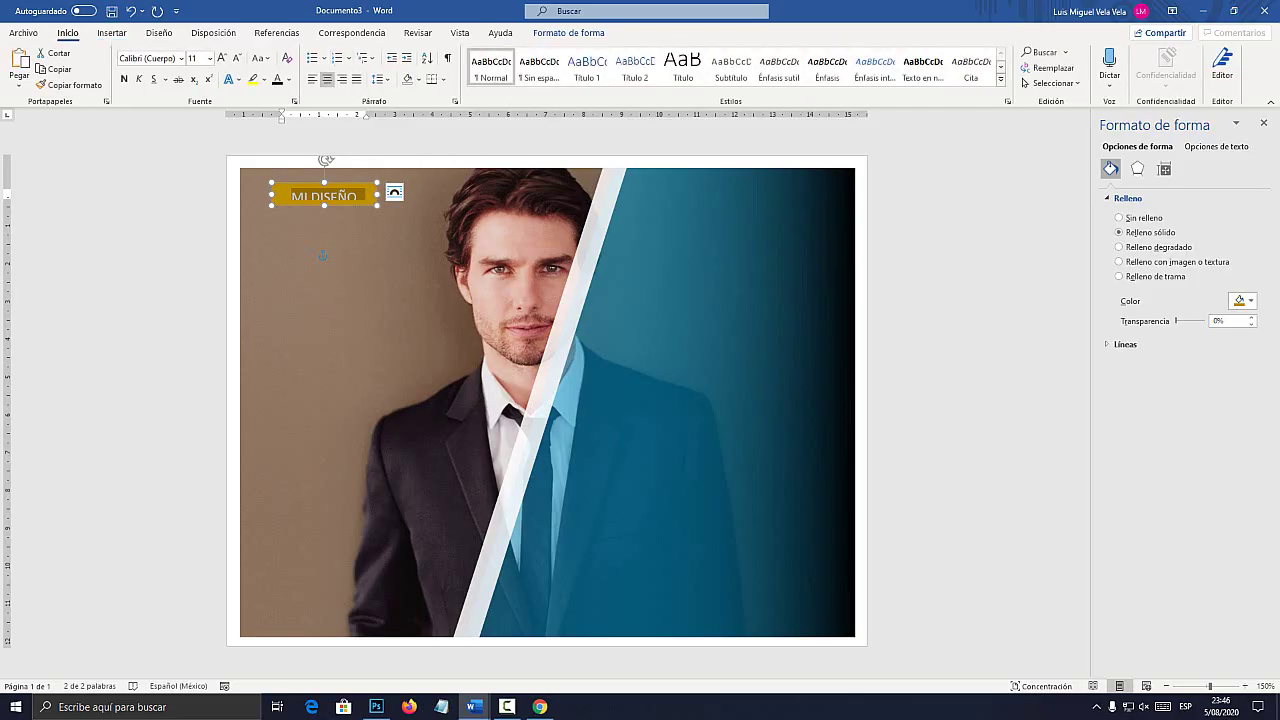
{"action": "left_click", "coordinate": [237, 58]}
{"action": "left_click", "coordinate": [237, 58]}
{"action": "key", "text": "ctrl+n"}
{"action": "left_click", "coordinate": [322, 255]}
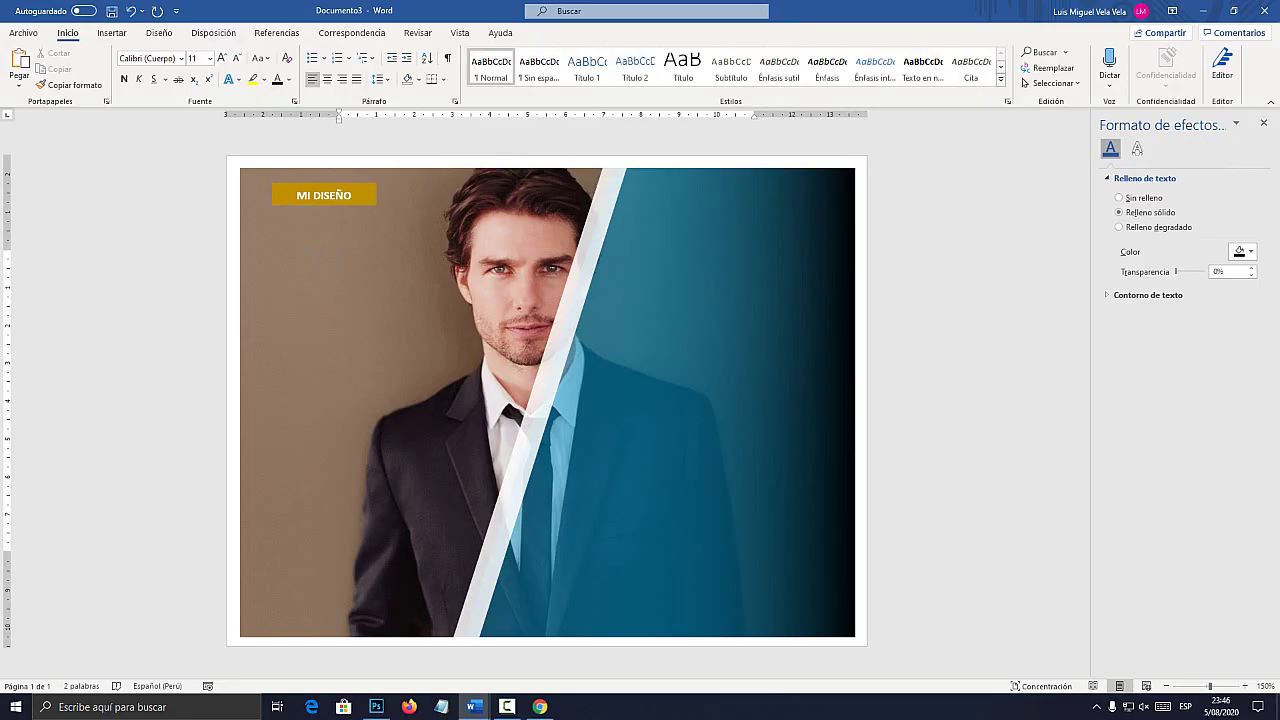
- Extend the gold label's lower edge slightly so the rectangle is a little taller
{"action": "left_click", "coordinate": [328, 203]}
{"action": "left_click_drag", "start_coordinate": [324, 206], "coordinate": [324, 210]}
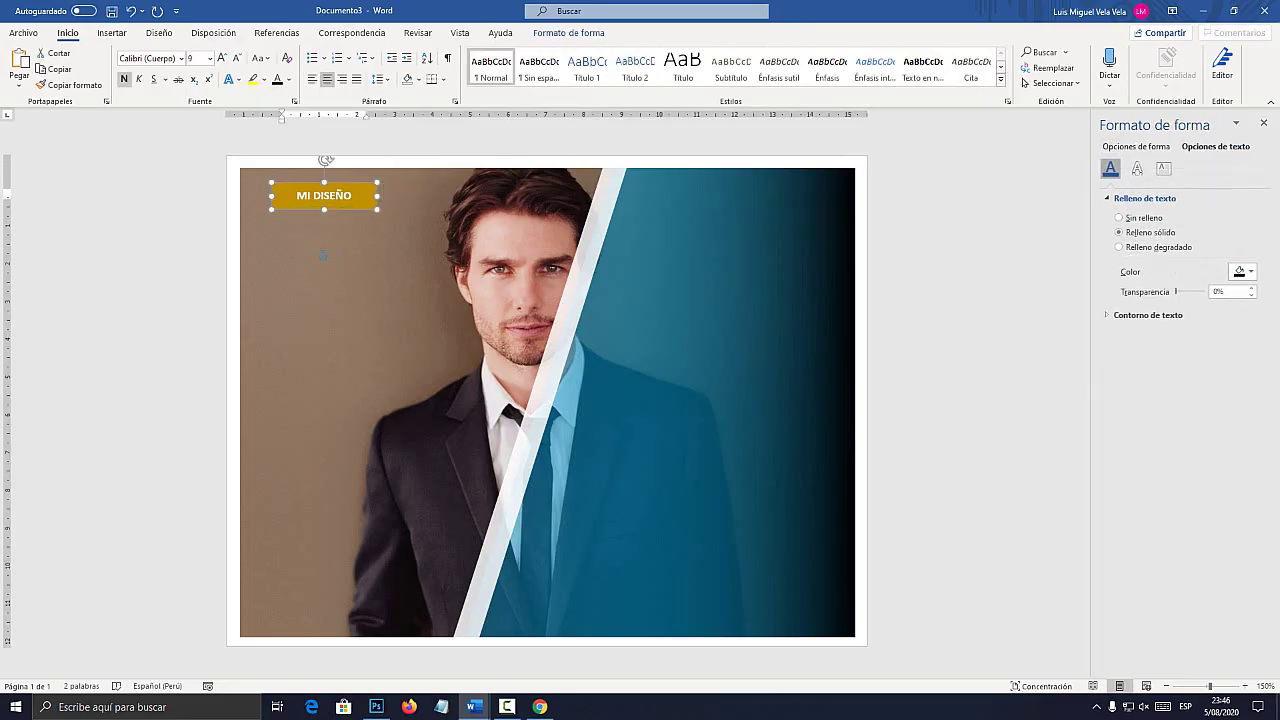
{"action": "left_click", "coordinate": [322, 255]}
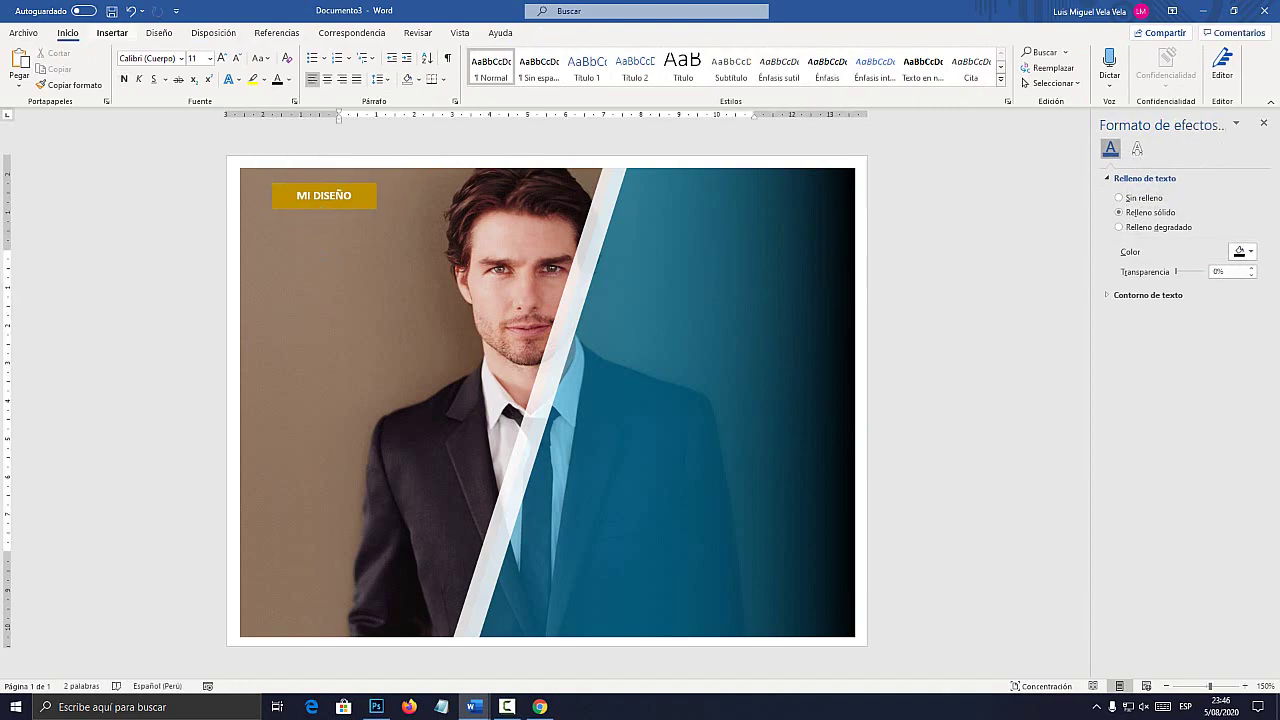
- Draw an opening bracket about 0.42 cm high and 0.16 cm wide before "MI DISEÑO" and give it a white outline
{"action": "key", "text": "super+plus"}
{"action": "left_click", "coordinate": [112, 33]}
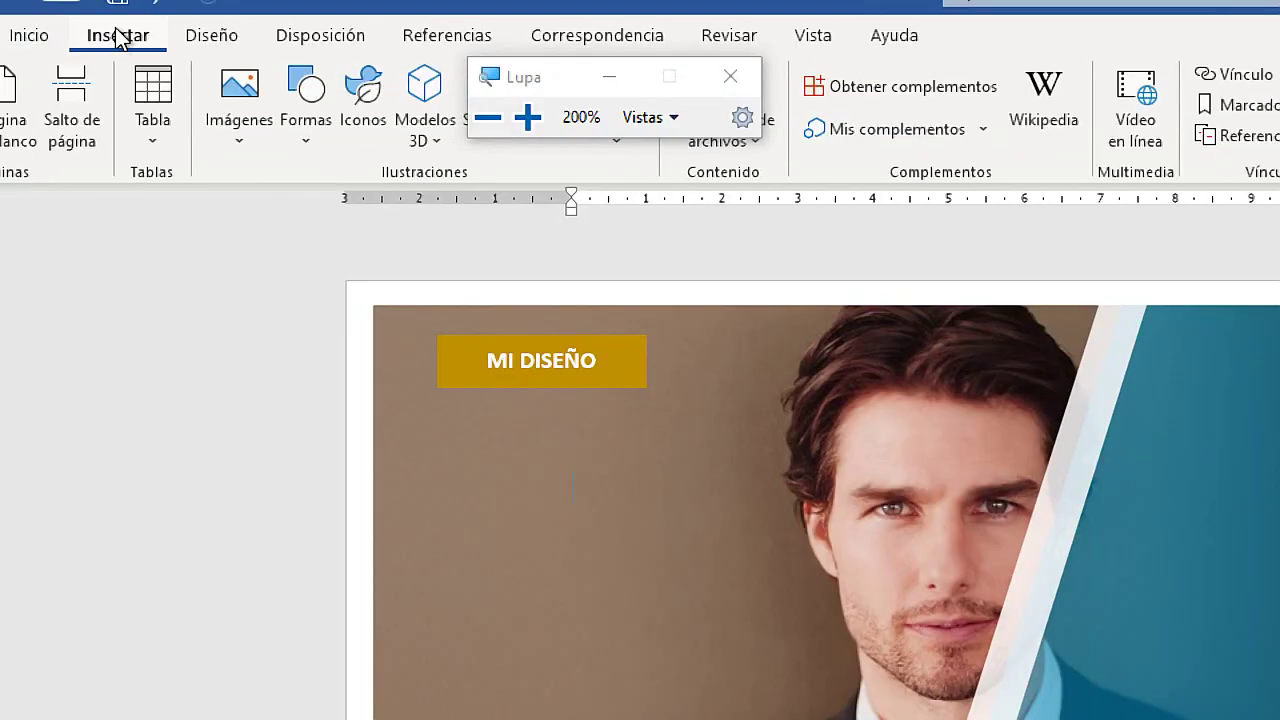
{"action": "left_click", "coordinate": [205, 86]}
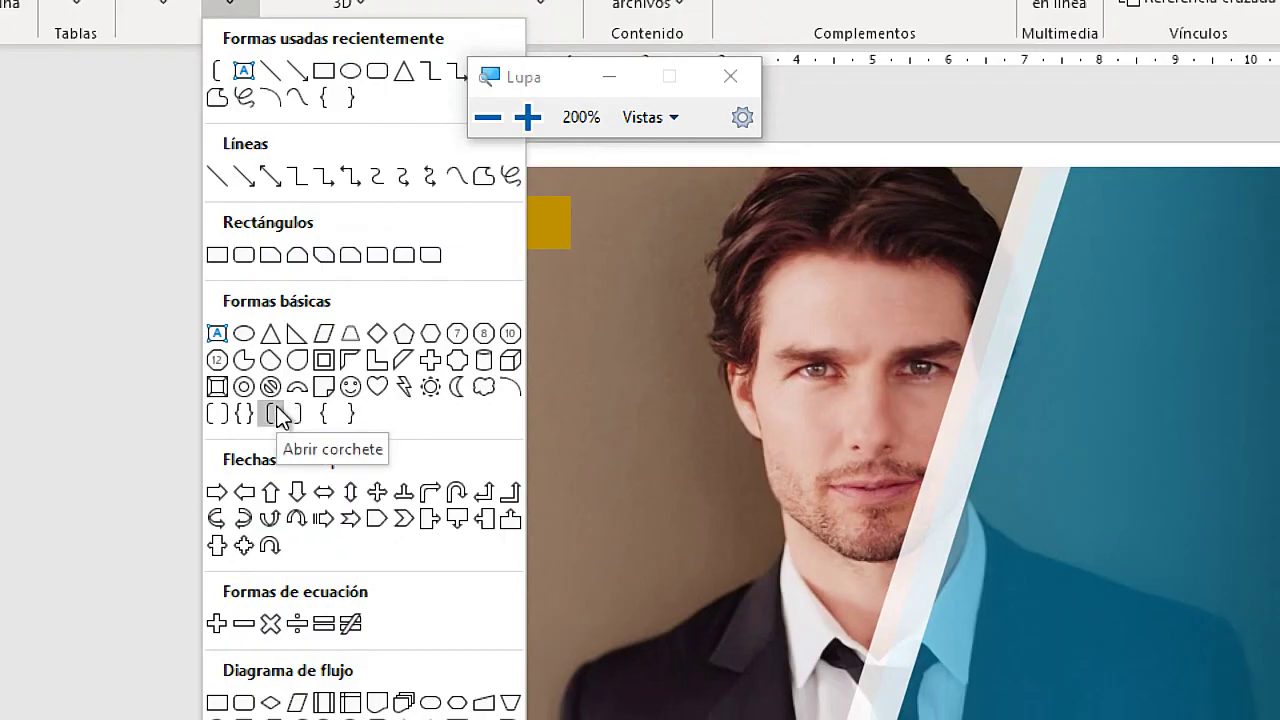
{"action": "left_click", "coordinate": [270, 414]}
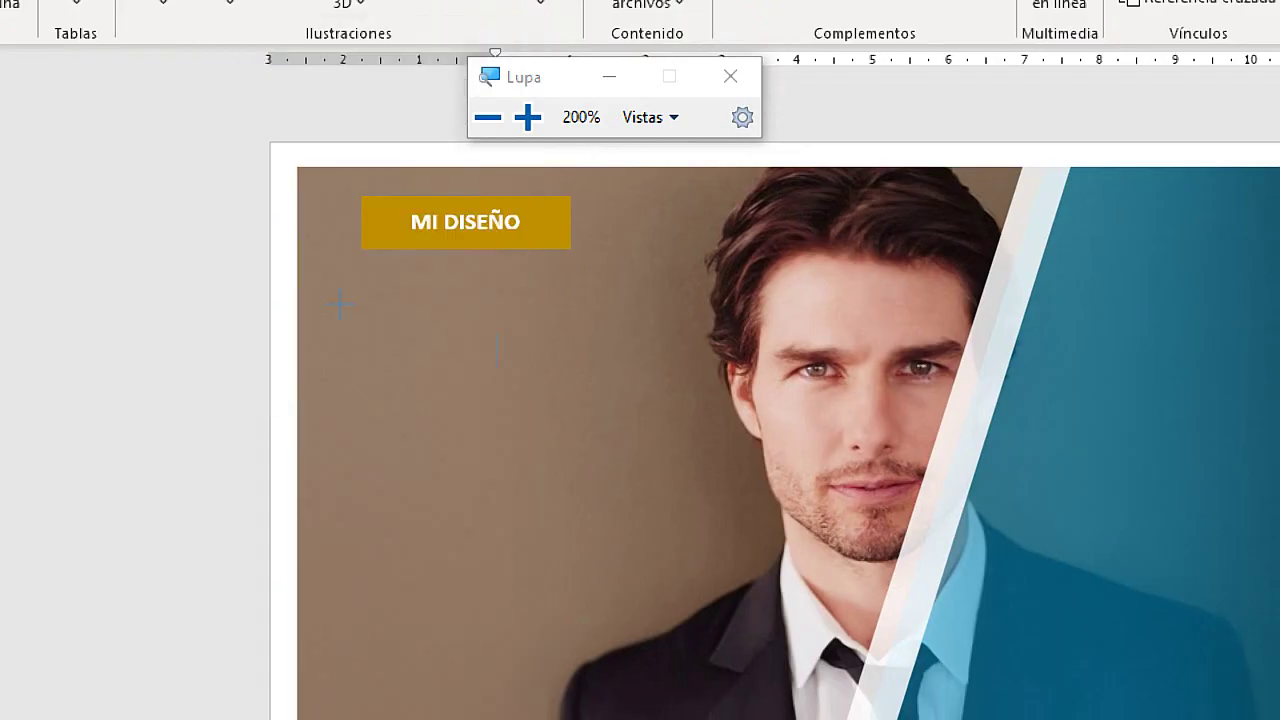
{"action": "left_click_drag", "start_coordinate": [387, 198], "coordinate": [398, 229]}
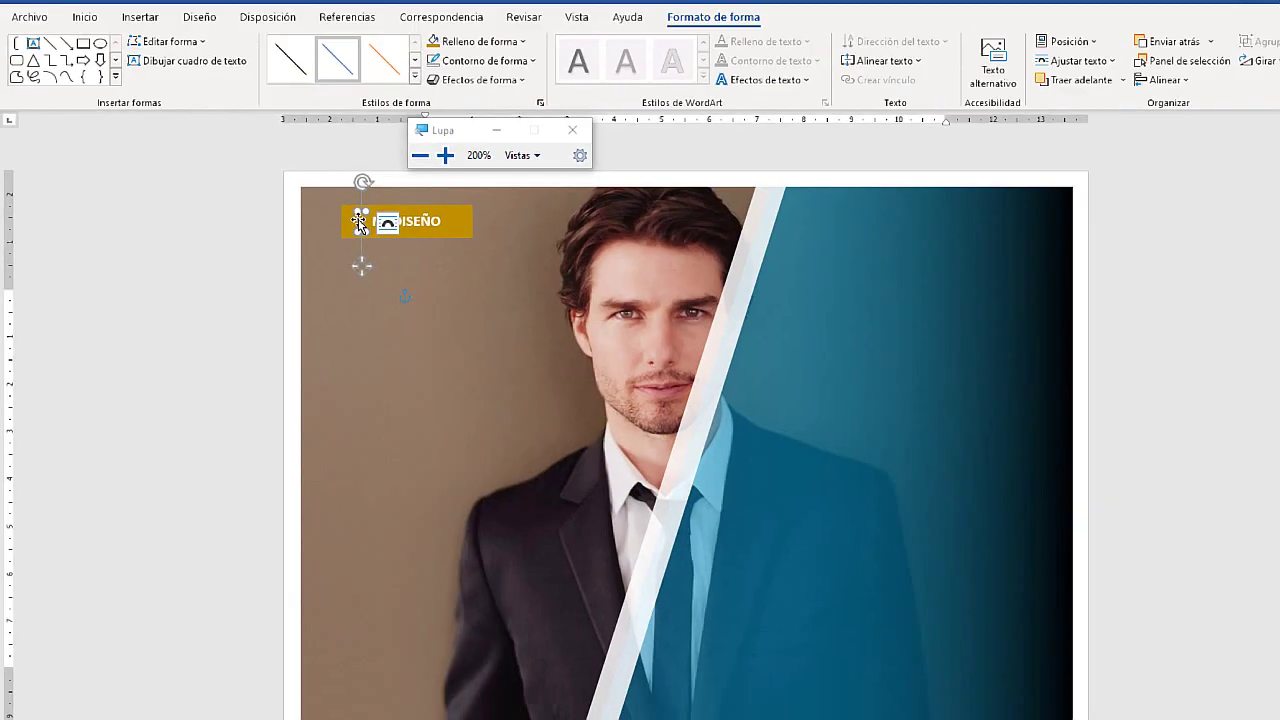
{"action": "key", "text": "super+Escape"}
{"action": "left_click", "coordinate": [390, 68]}
{"action": "left_click", "coordinate": [348, 103]}
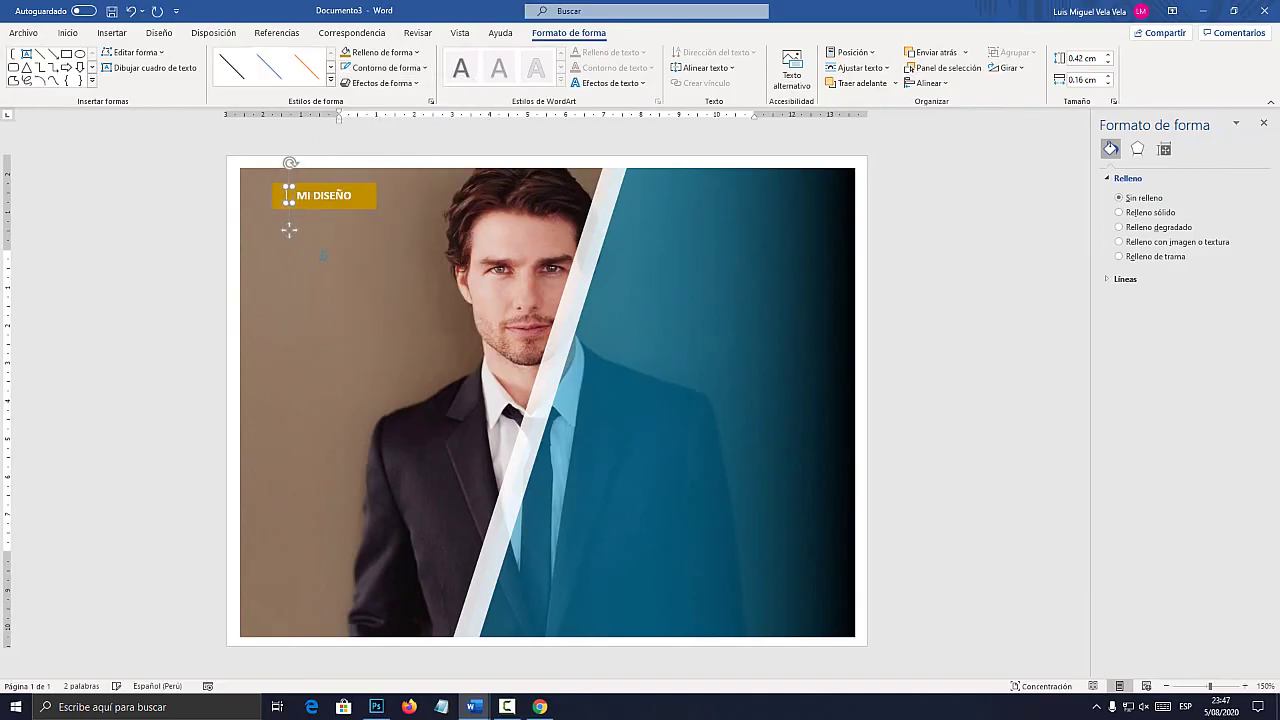
- Duplicate the white bracket, rotate the copy 180° and place it after "MI DISEÑO" as a closing bracket
{"action": "left_click_drag", "start_coordinate": [288, 231], "coordinate": [306, 245]}
{"action": "left_click_drag", "start_coordinate": [307, 180], "coordinate": [303, 241]}
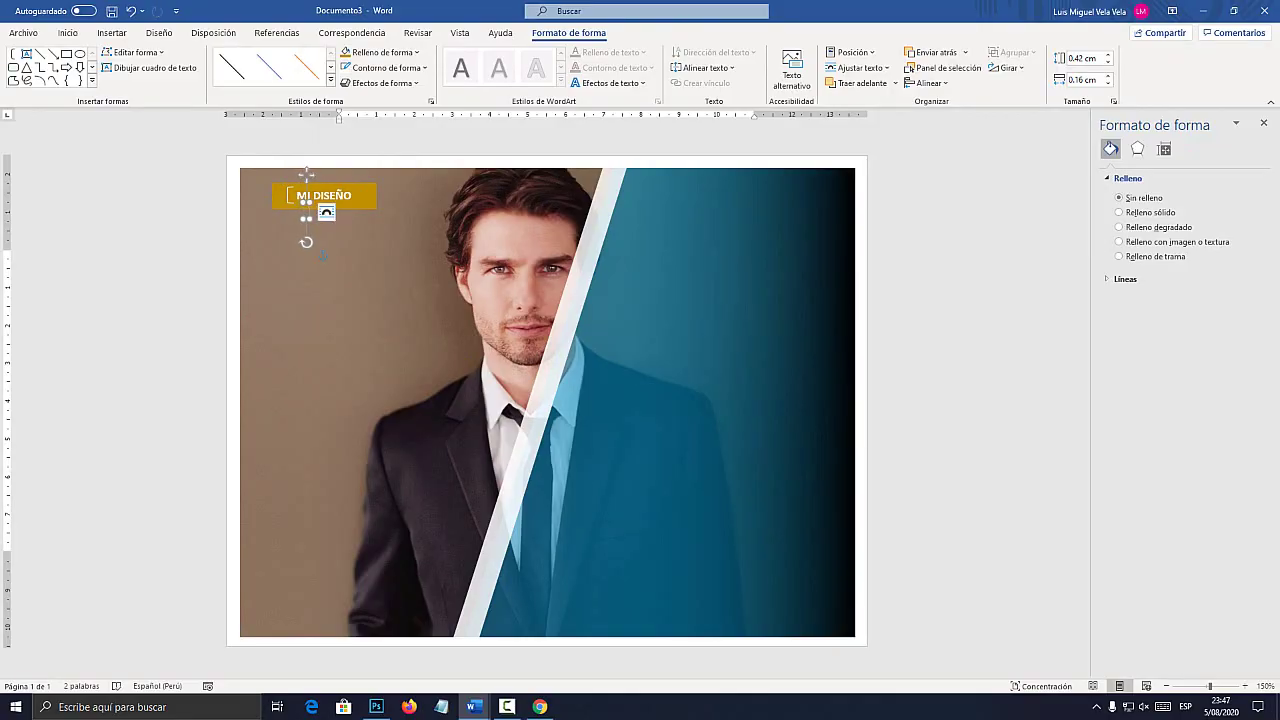
{"action": "left_click", "coordinate": [380, 197]}
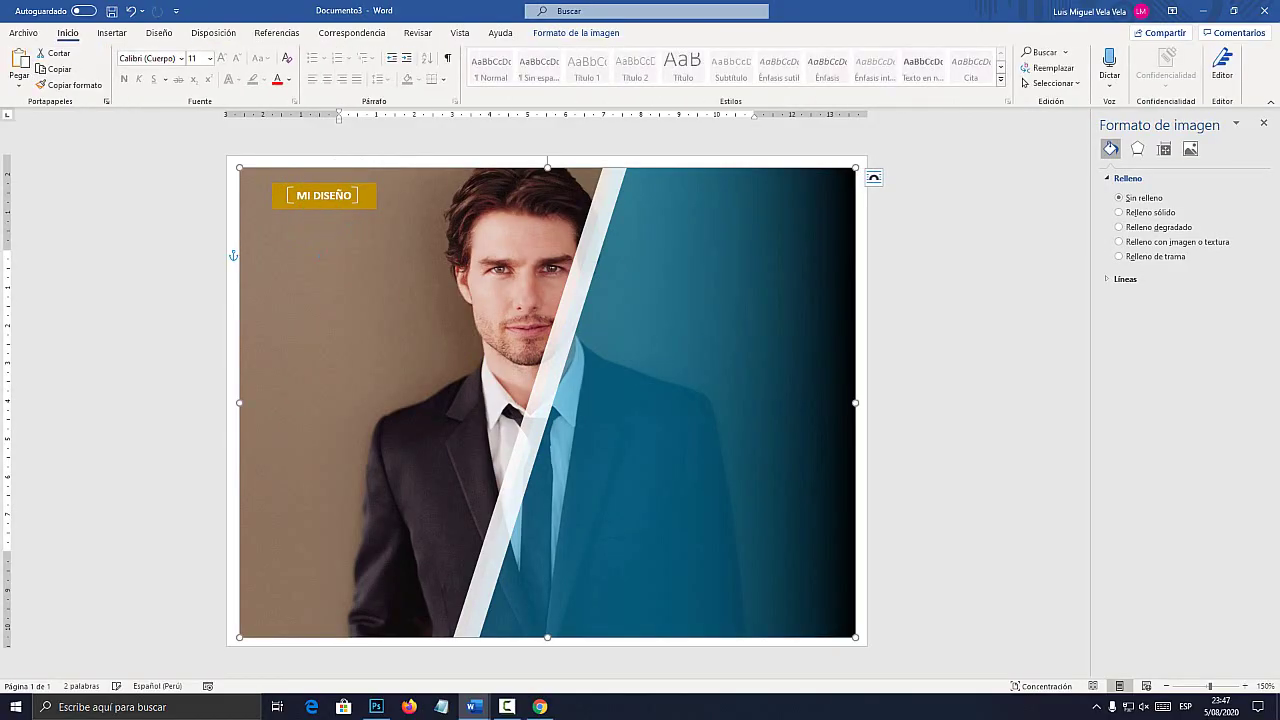
{"action": "key", "text": "Escape"}
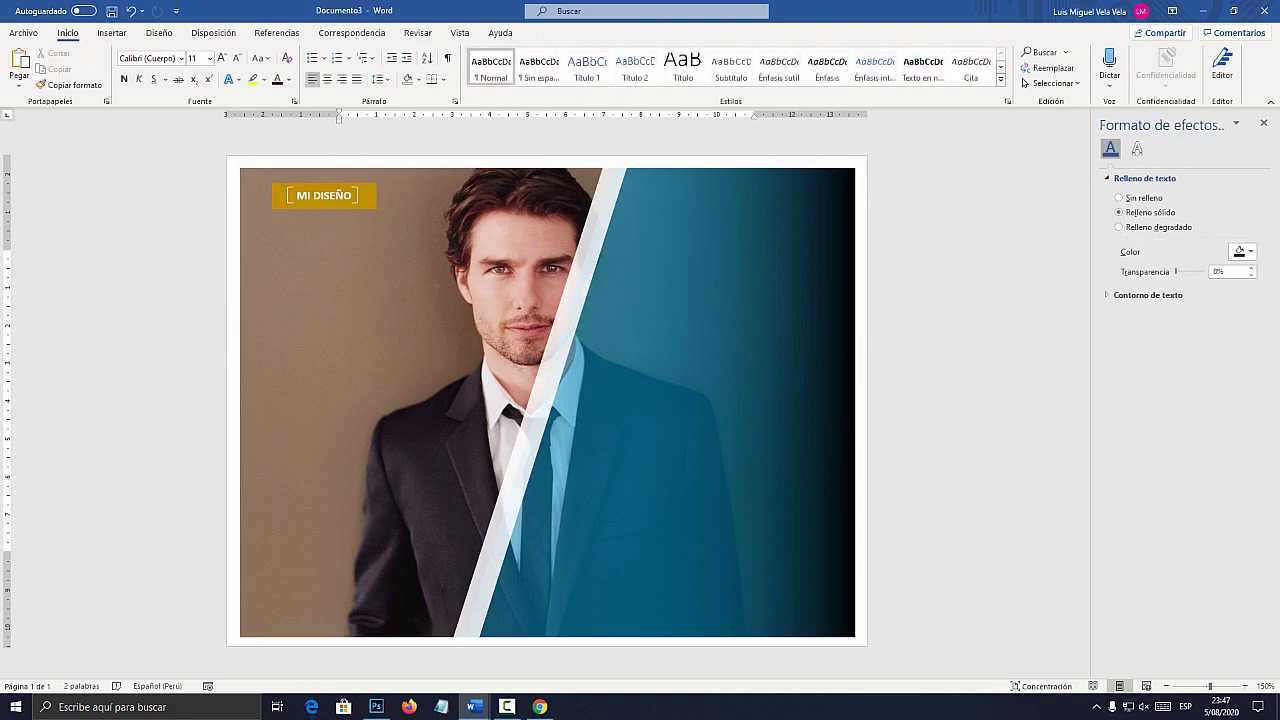
- Draw a small rectangle over the blue gradient near the flyer's upper-right corner
{"action": "left_click", "coordinate": [112, 33]}
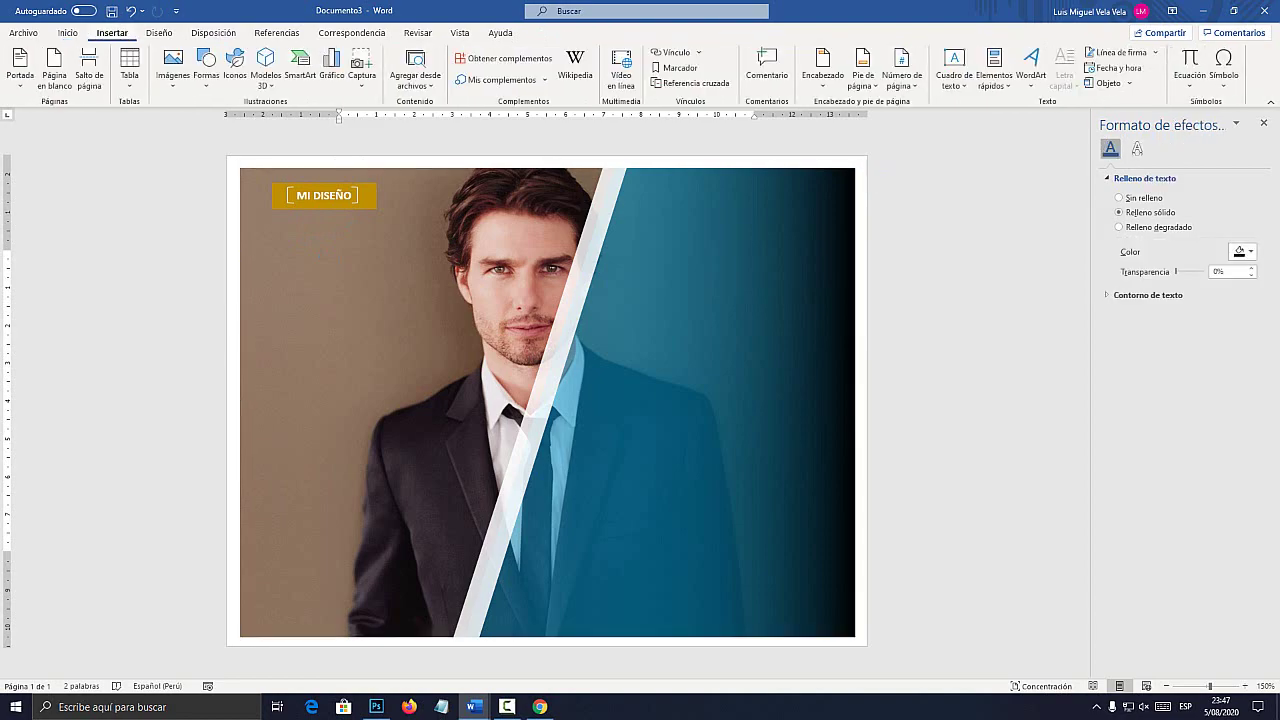
{"action": "left_click", "coordinate": [206, 72]}
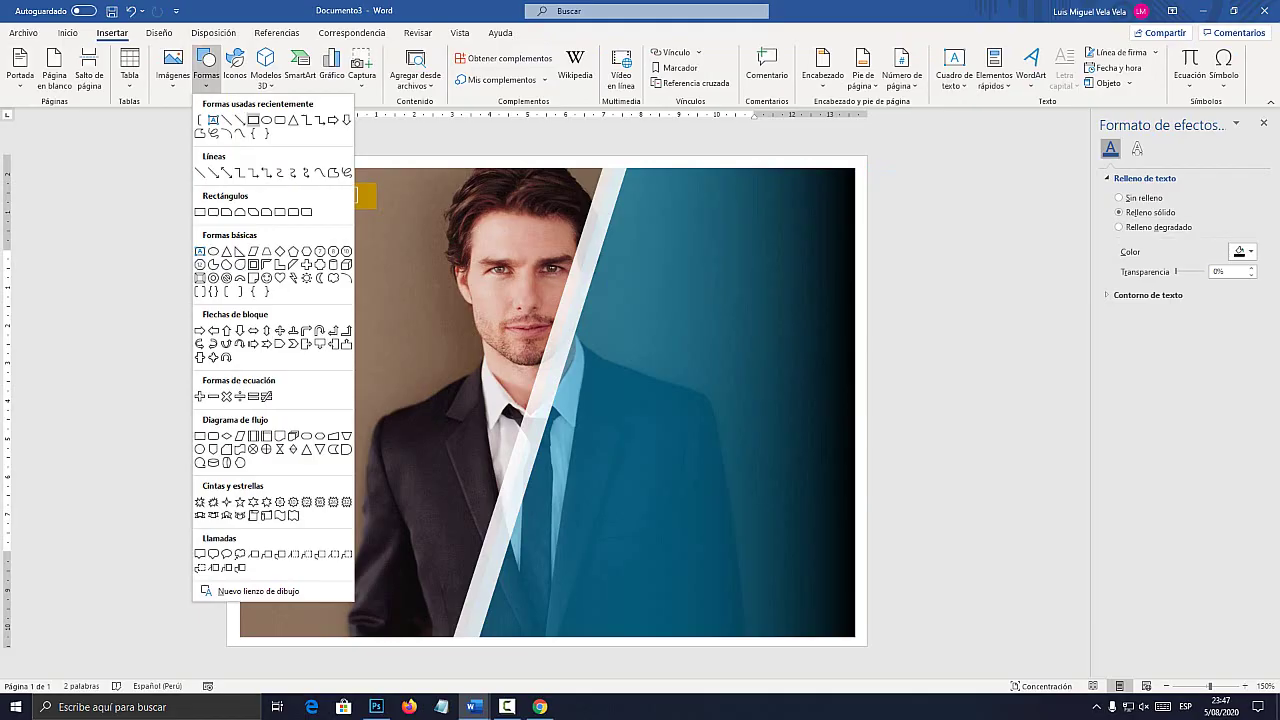
{"action": "left_click", "coordinate": [253, 120]}
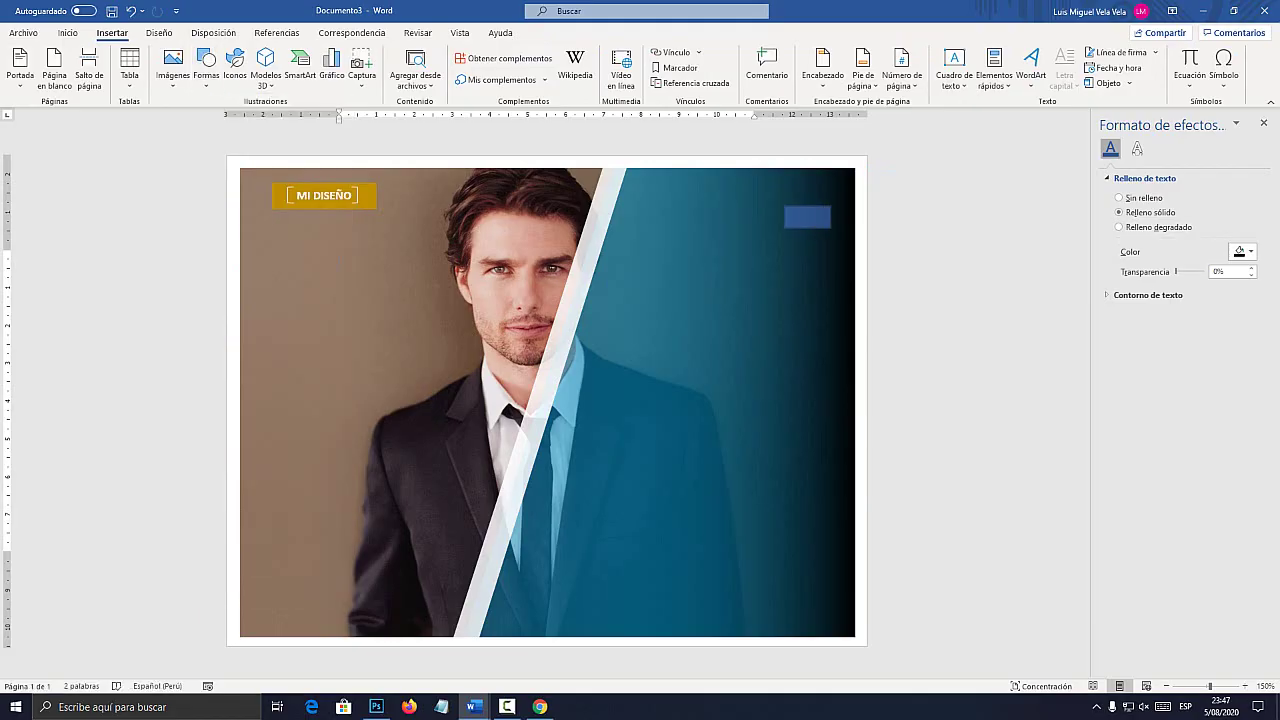
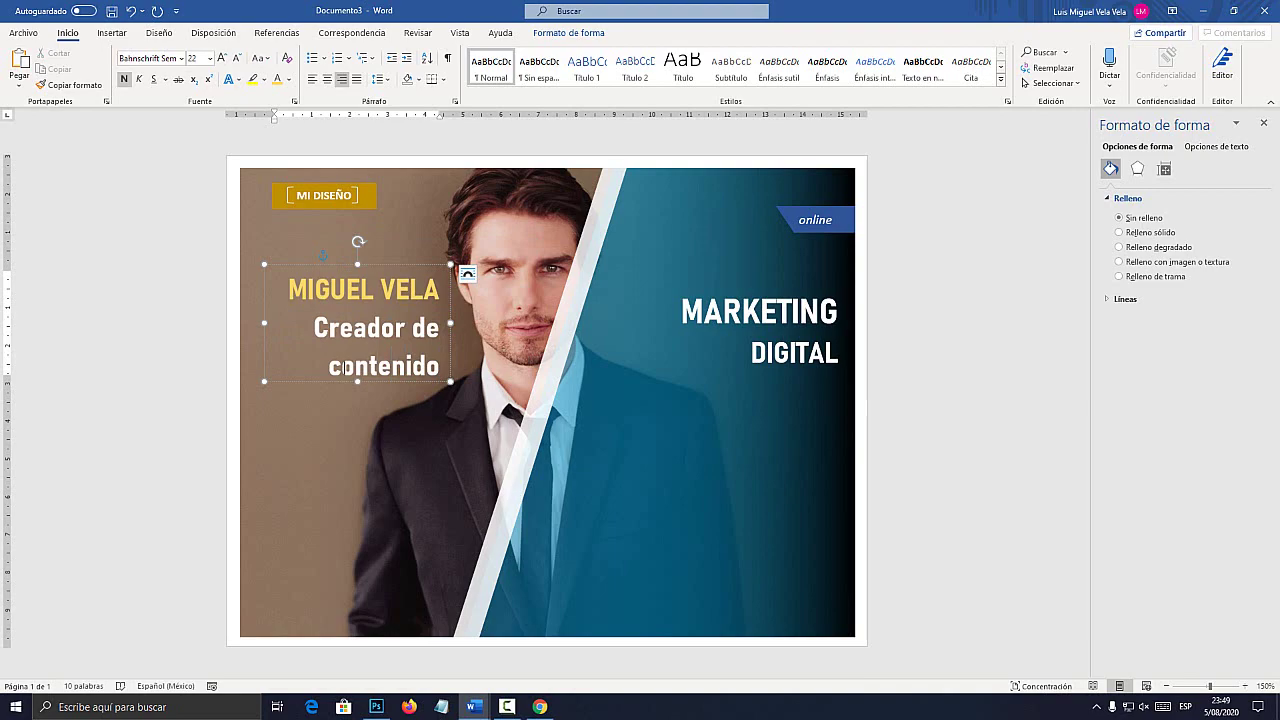
{"action": "key", "text": "BackSpace"}
{"action": "key", "text": "alt"}
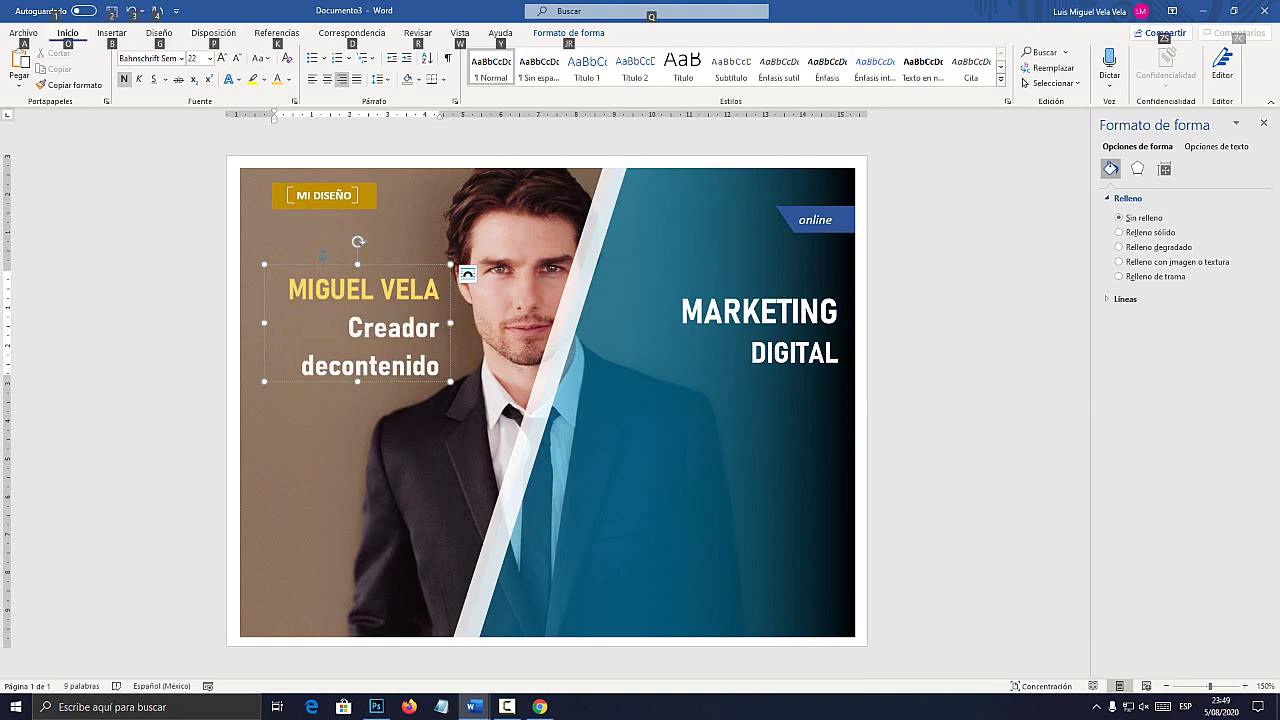
{"action": "key", "text": "alt"}
{"action": "key", "text": "super"}
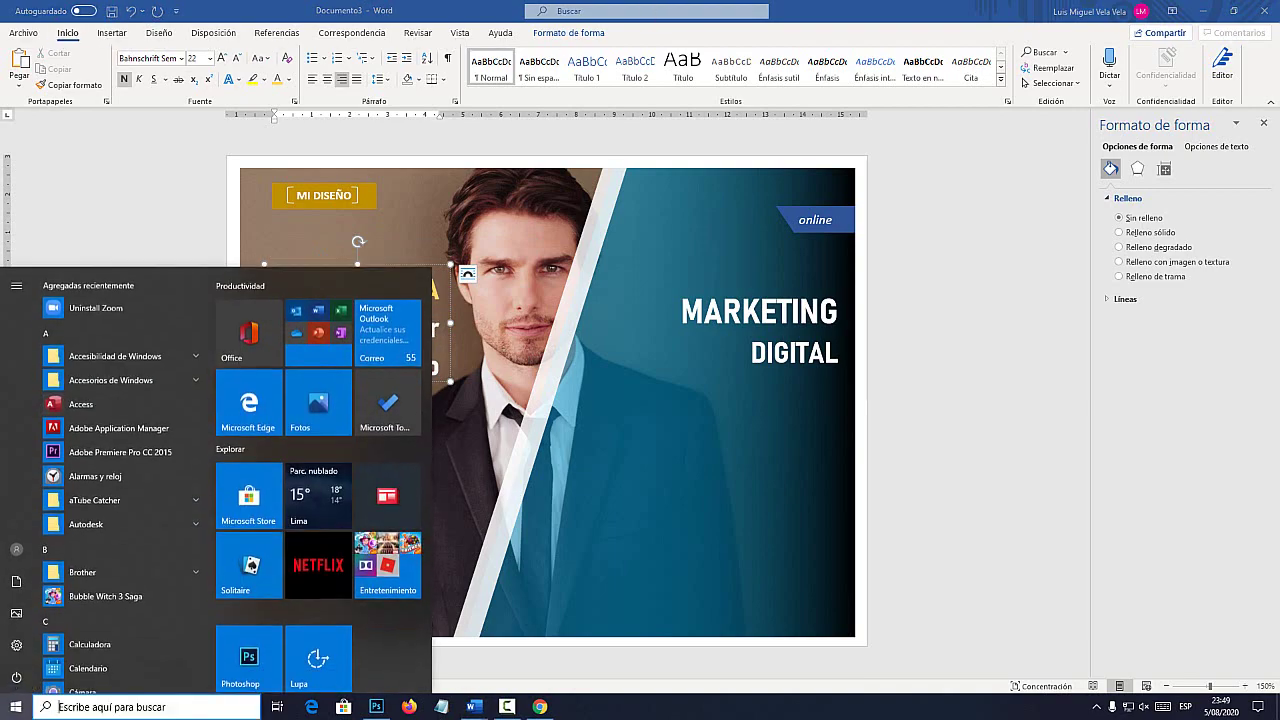
{"action": "key", "text": "super"}
{"action": "key", "text": "BackSpace"}
{"action": "type", "text": "e"}
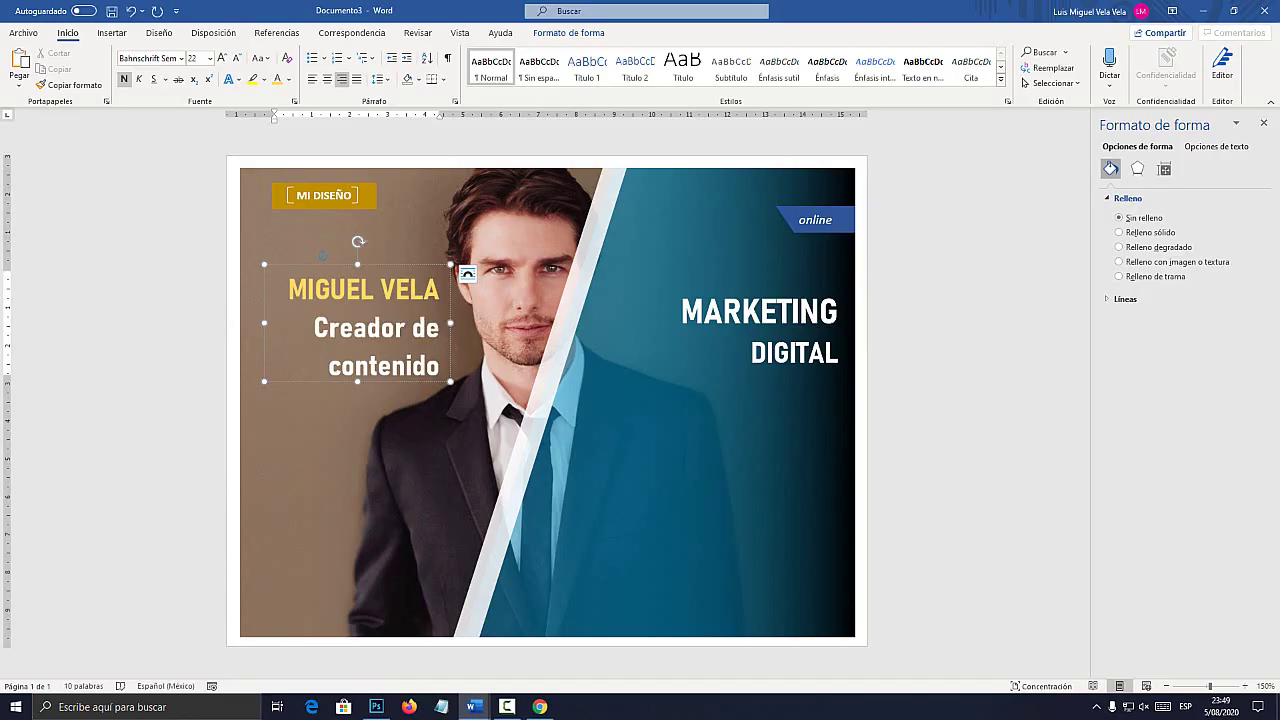
- Reduce "Creador de contenido" to 10 pt and bring it together on a single line below the yellow name
{"action": "left_click_drag", "start_coordinate": [441, 367], "coordinate": [314, 328]}
{"action": "left_click", "coordinate": [237, 58]}
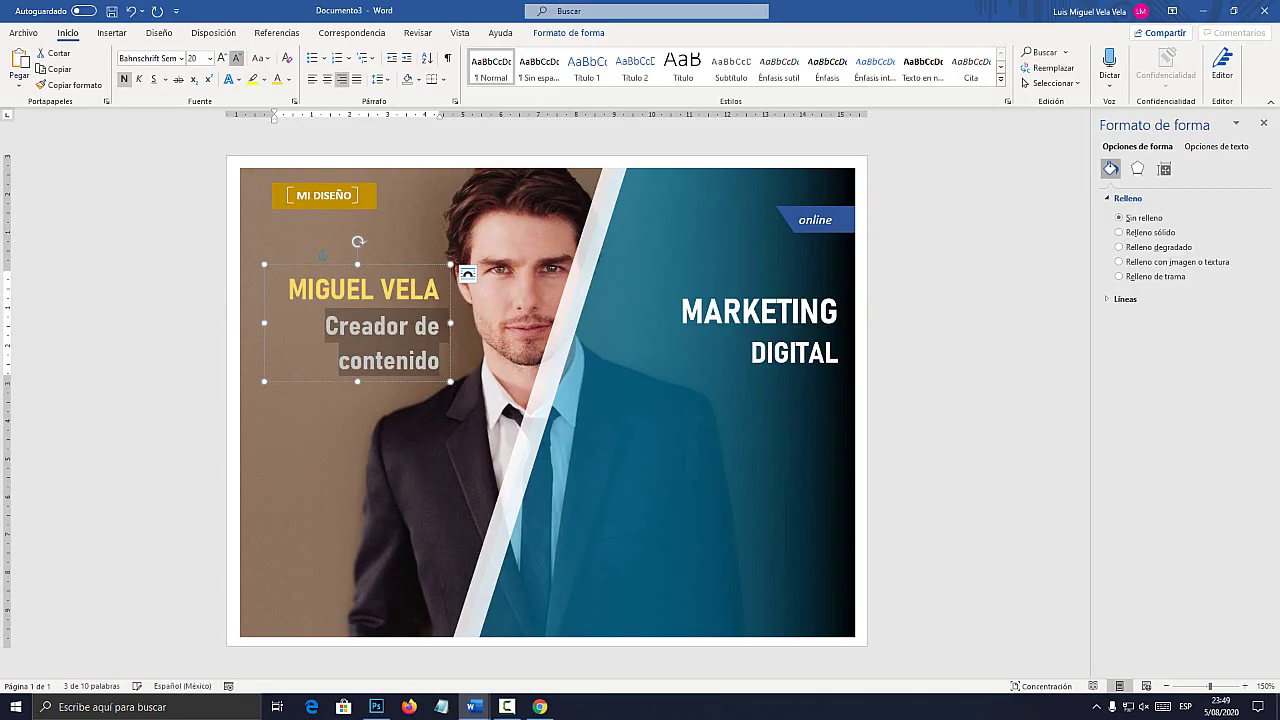
{"action": "key", "text": "ctrl+less"}
{"action": "key", "text": "ctrl+less"}
{"action": "key", "text": "ctrl+less"}
{"action": "key", "text": "ctrl+less"}
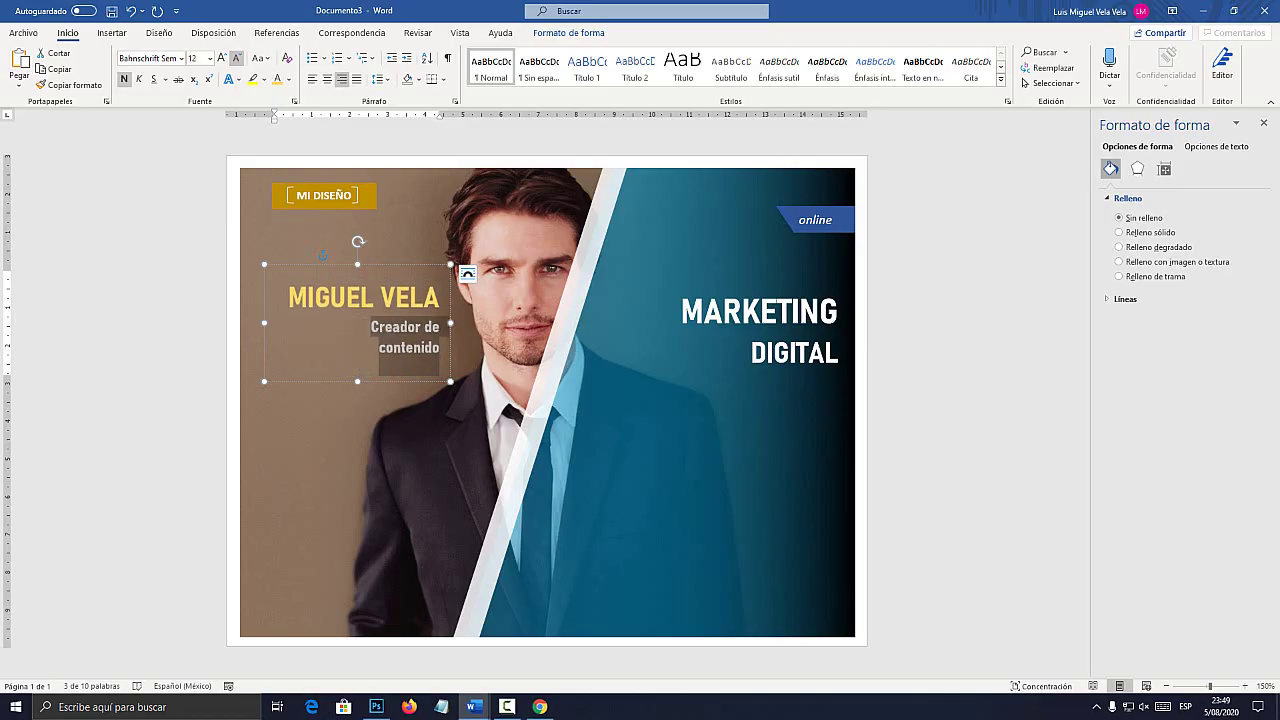
{"action": "left_click", "coordinate": [237, 58]}
{"action": "left_click", "coordinate": [237, 58]}
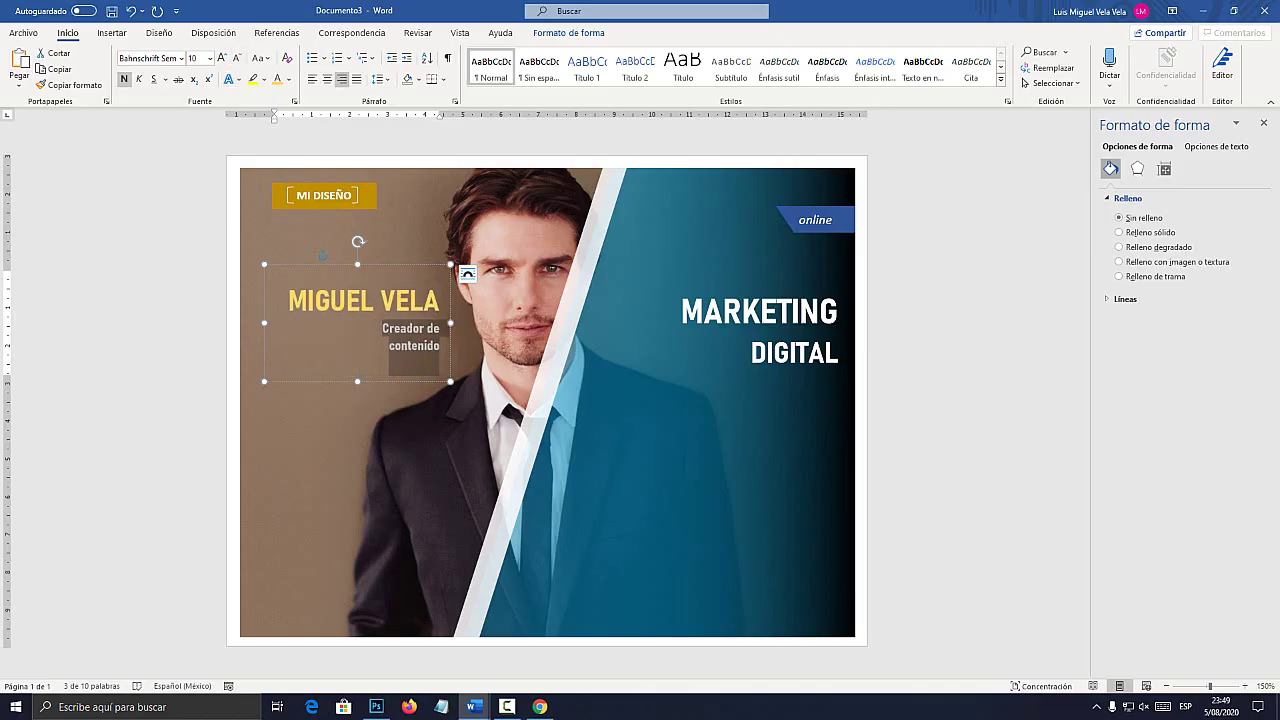
{"action": "left_click", "coordinate": [389, 346]}
{"action": "key", "text": "BackSpace"}
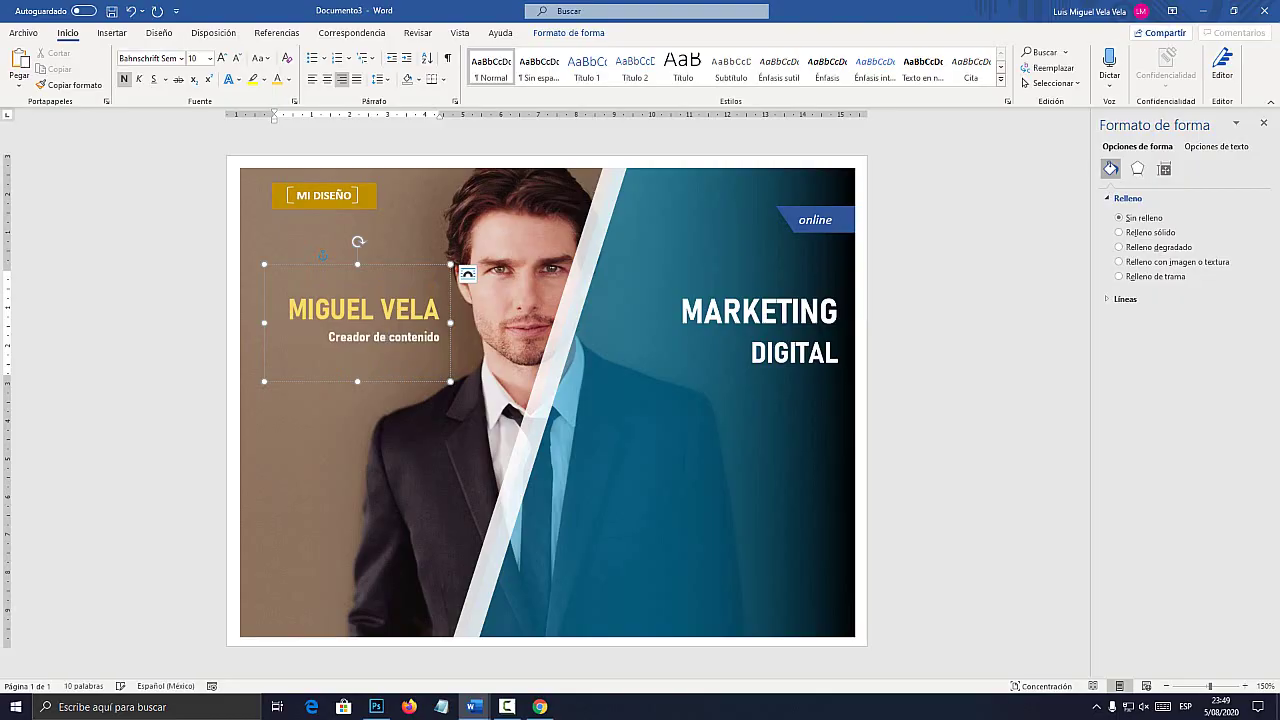
- Shorten the text box with the yellow name and "Creador de contenido" to fit its two lines, shifting it slightly right
{"action": "left_click", "coordinate": [940, 350]}
{"action": "left_click", "coordinate": [439, 309]}
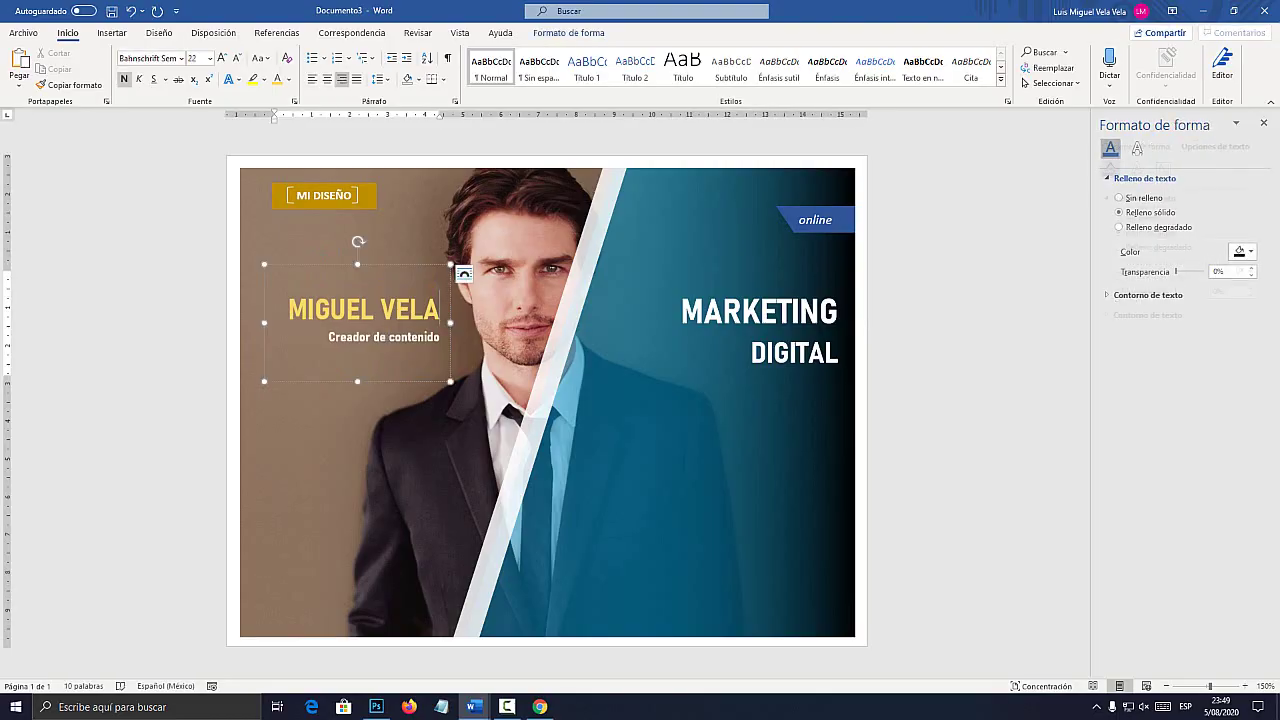
{"action": "left_click_drag", "start_coordinate": [357, 381], "coordinate": [383, 352]}
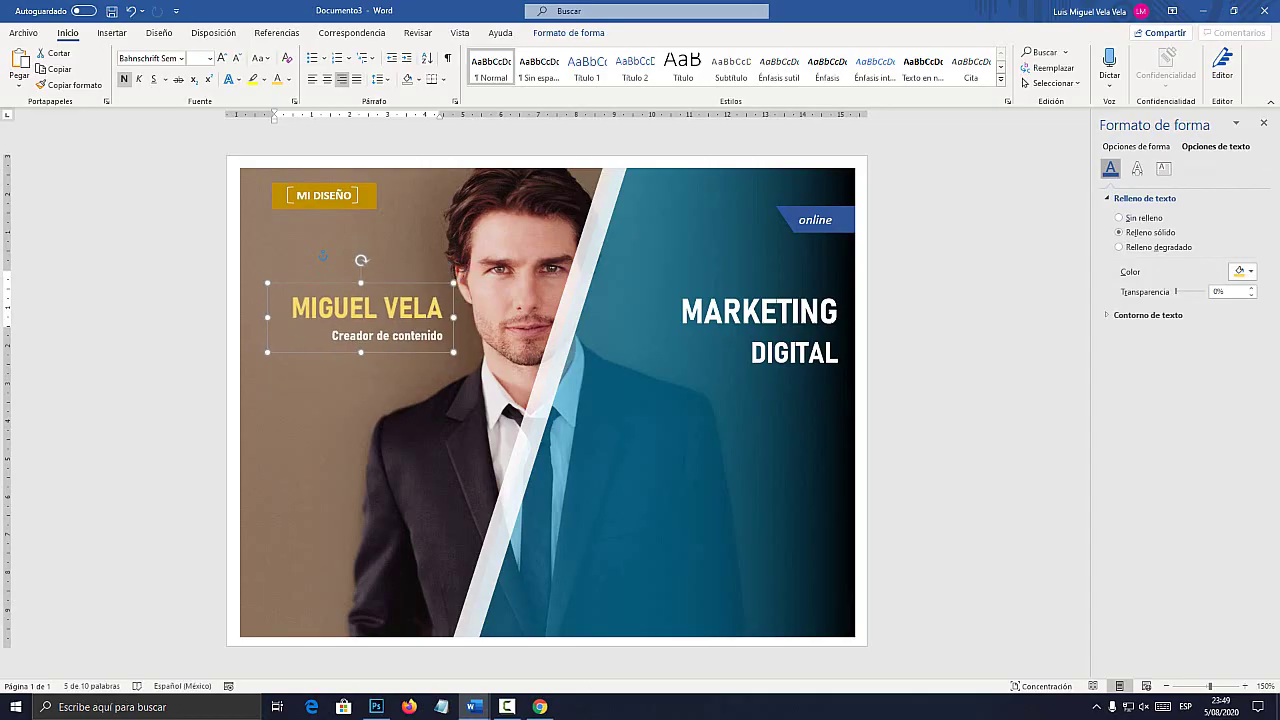
{"action": "left_click", "coordinate": [940, 340]}
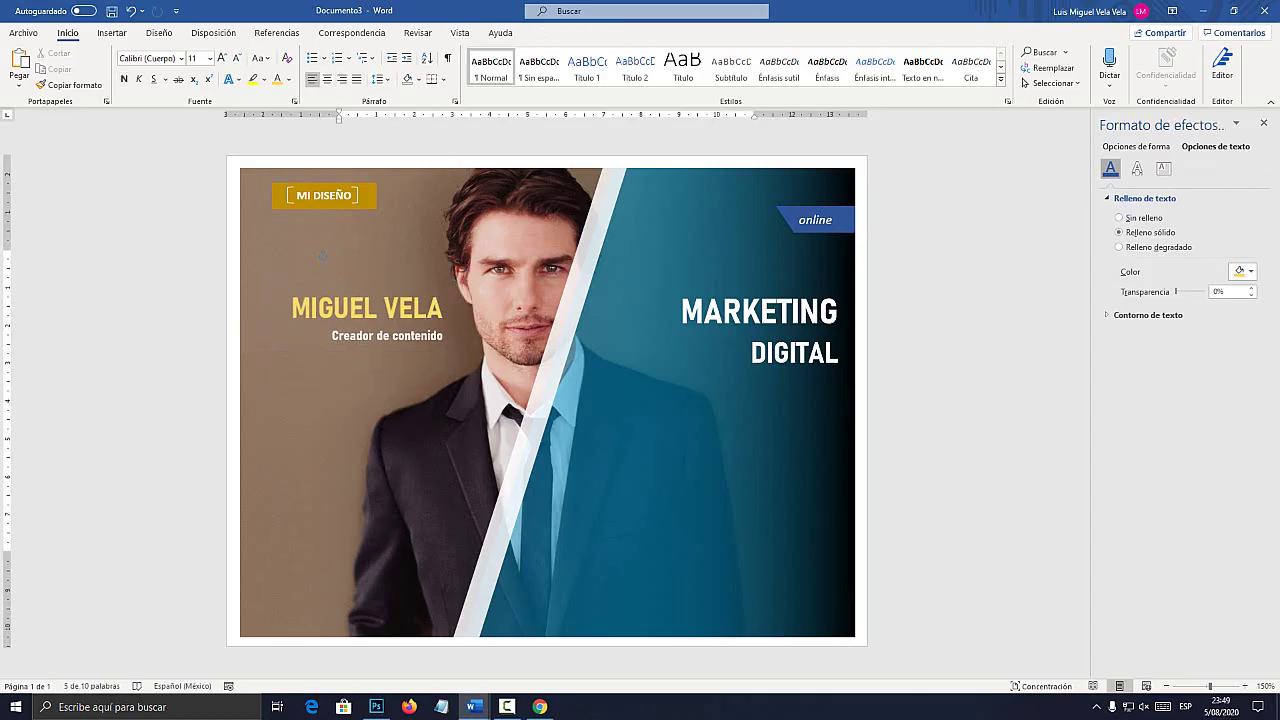
{"action": "left_click", "coordinate": [413, 308]}
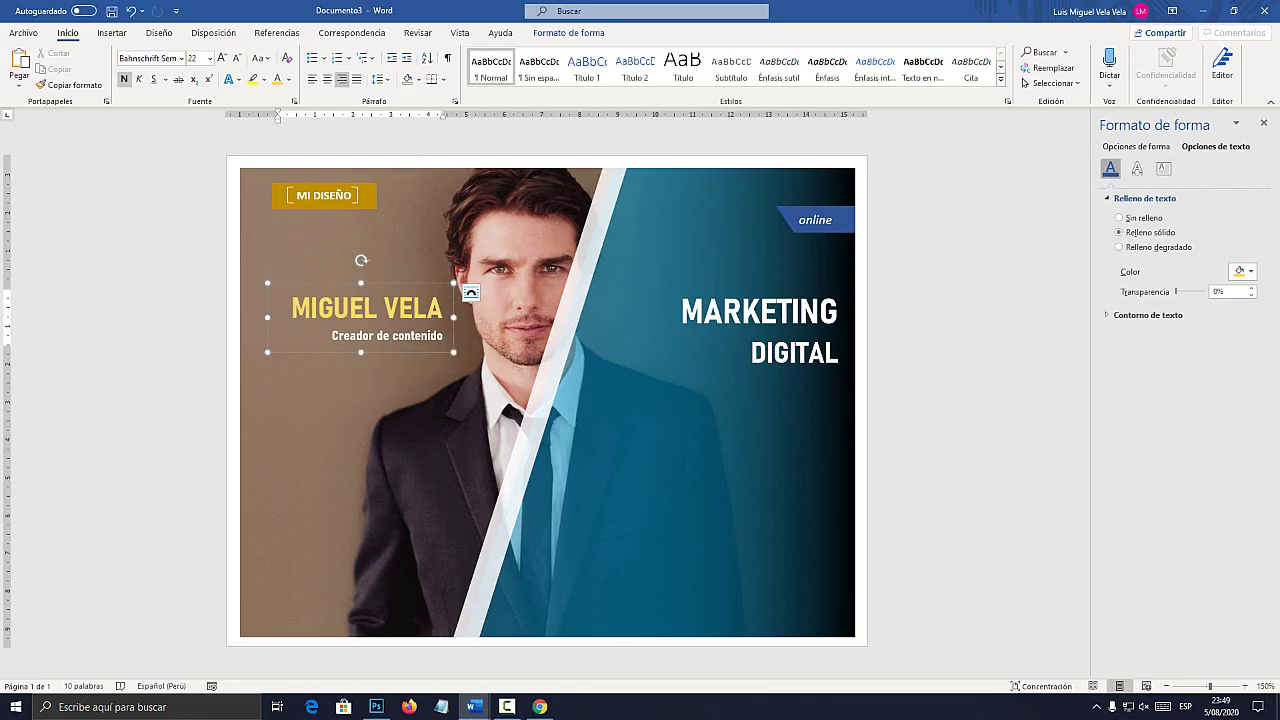
- Duplicate the text box with the yellow name into the flyer's lower-right area and replace its text with "Diseñado por:"
{"action": "left_click", "coordinate": [335, 283]}
{"action": "key", "text": "ctrl+v"}
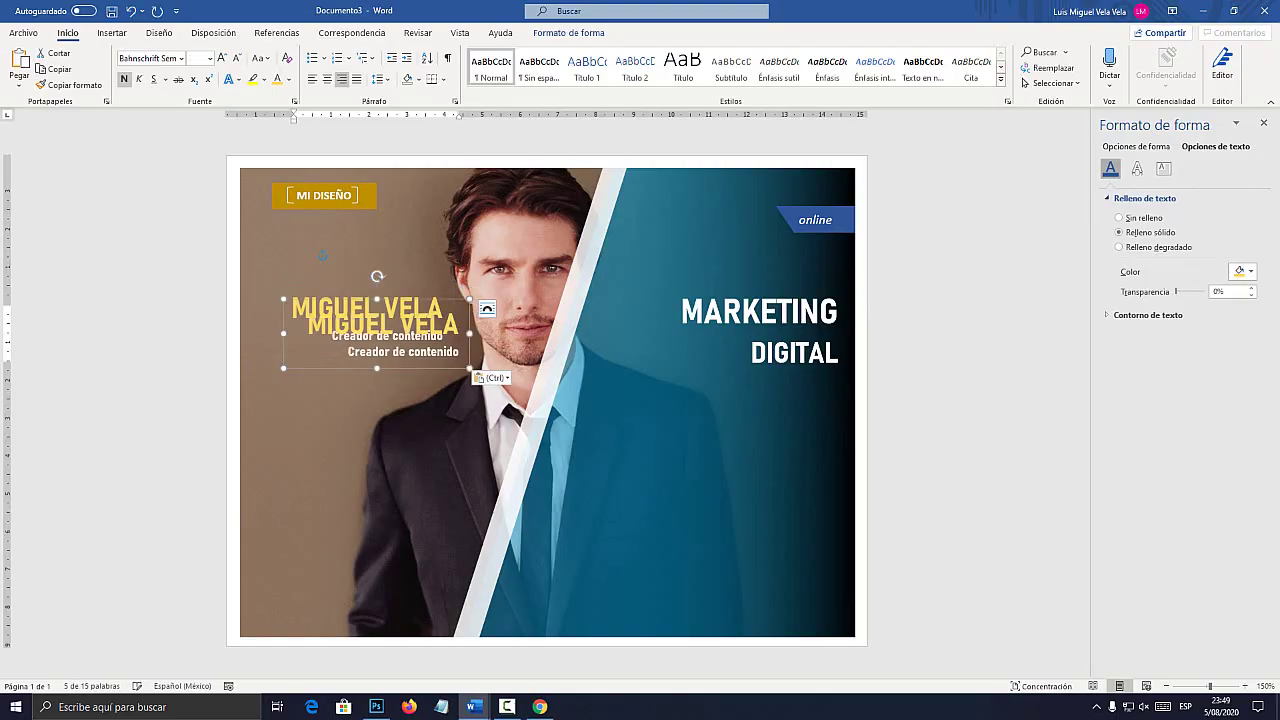
{"action": "left_click_drag", "start_coordinate": [377, 333], "coordinate": [741, 485]}
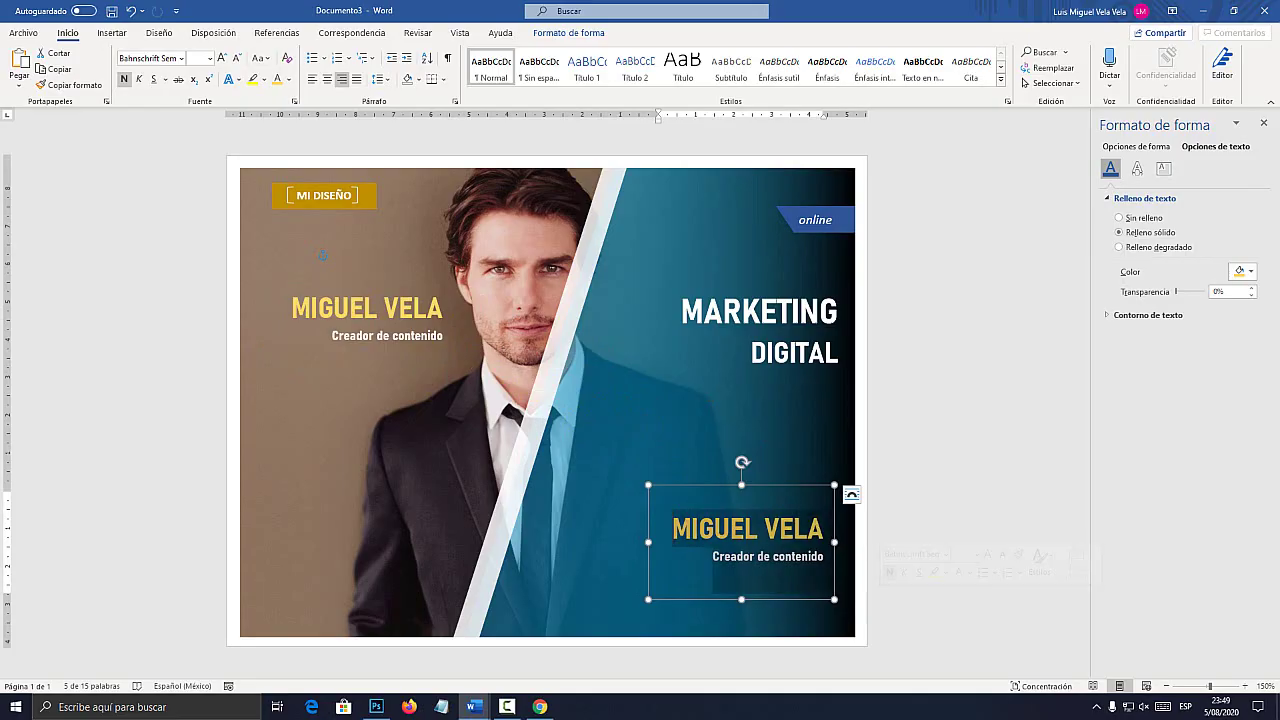
{"action": "type", "text": "Diseñad"}
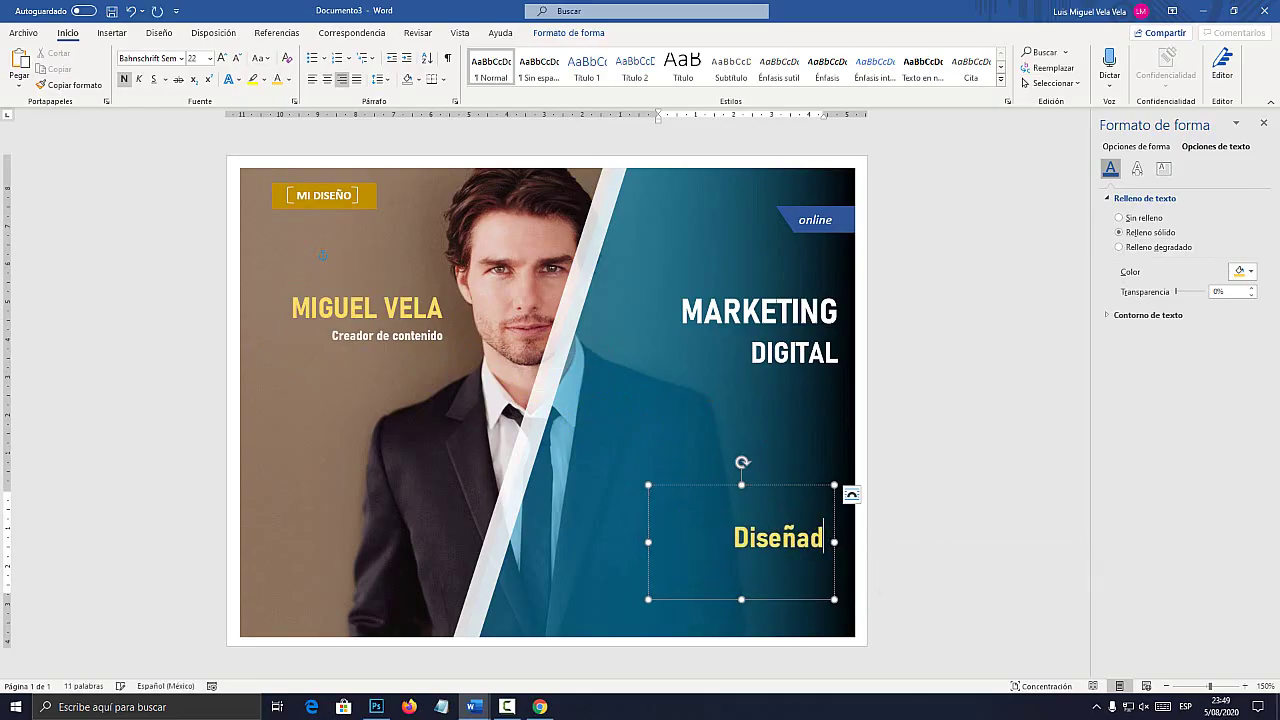
{"action": "key", "text": "BackSpace"}
{"action": "type", "text": "do por:"}
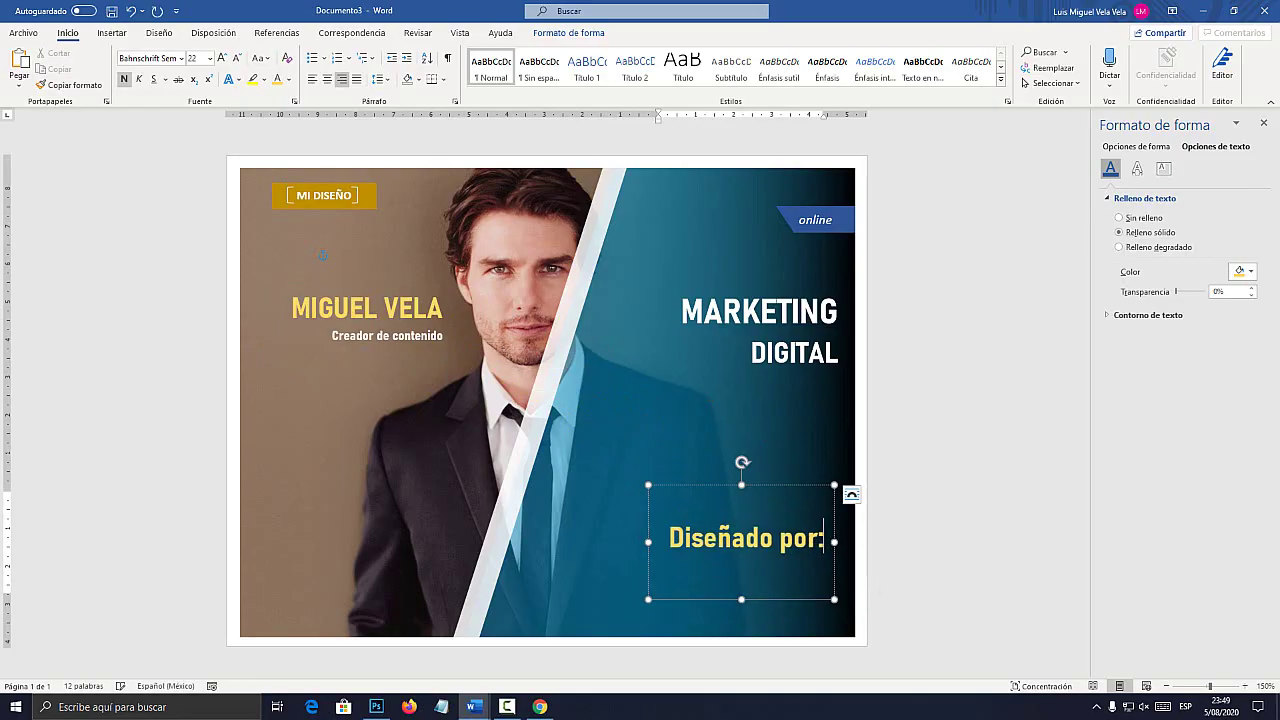
- Reduce "Diseñado por:" to 10 pt and colour it white
{"action": "key", "text": "shift+Home"}
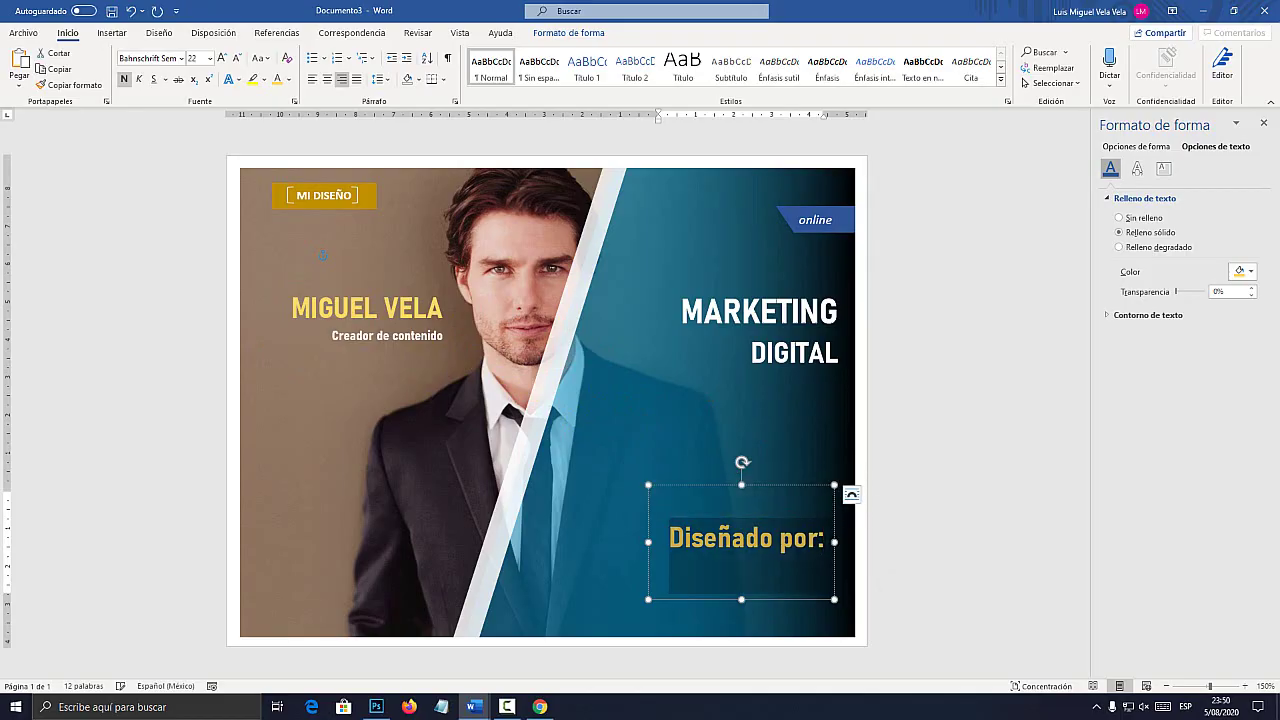
{"action": "key", "text": "ctrl+less"}
{"action": "key", "text": "ctrl+less"}
{"action": "key", "text": "ctrl+less"}
{"action": "key", "text": "ctrl+less"}
{"action": "key", "text": "ctrl+less"}
{"action": "key", "text": "ctrl+less"}
{"action": "key", "text": "ctrl+less"}
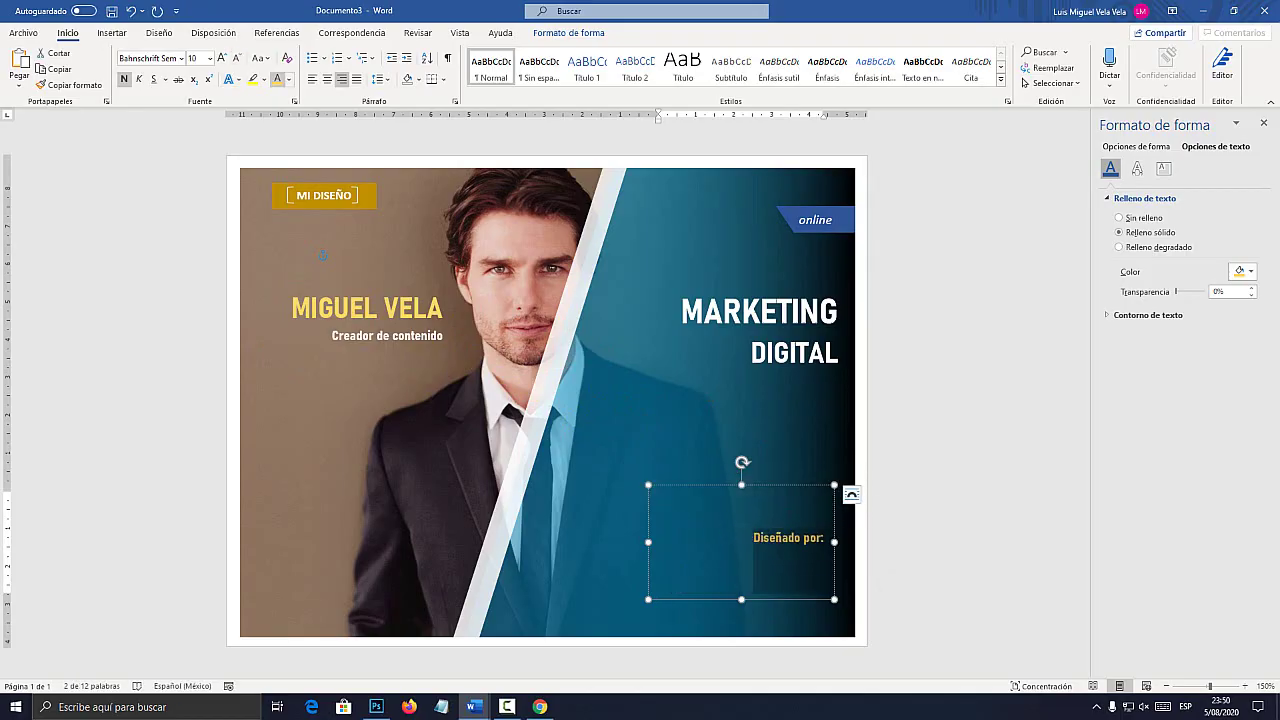
{"action": "left_click", "coordinate": [289, 79]}
{"action": "left_click", "coordinate": [277, 134]}
{"action": "left_click", "coordinate": [817, 538]}
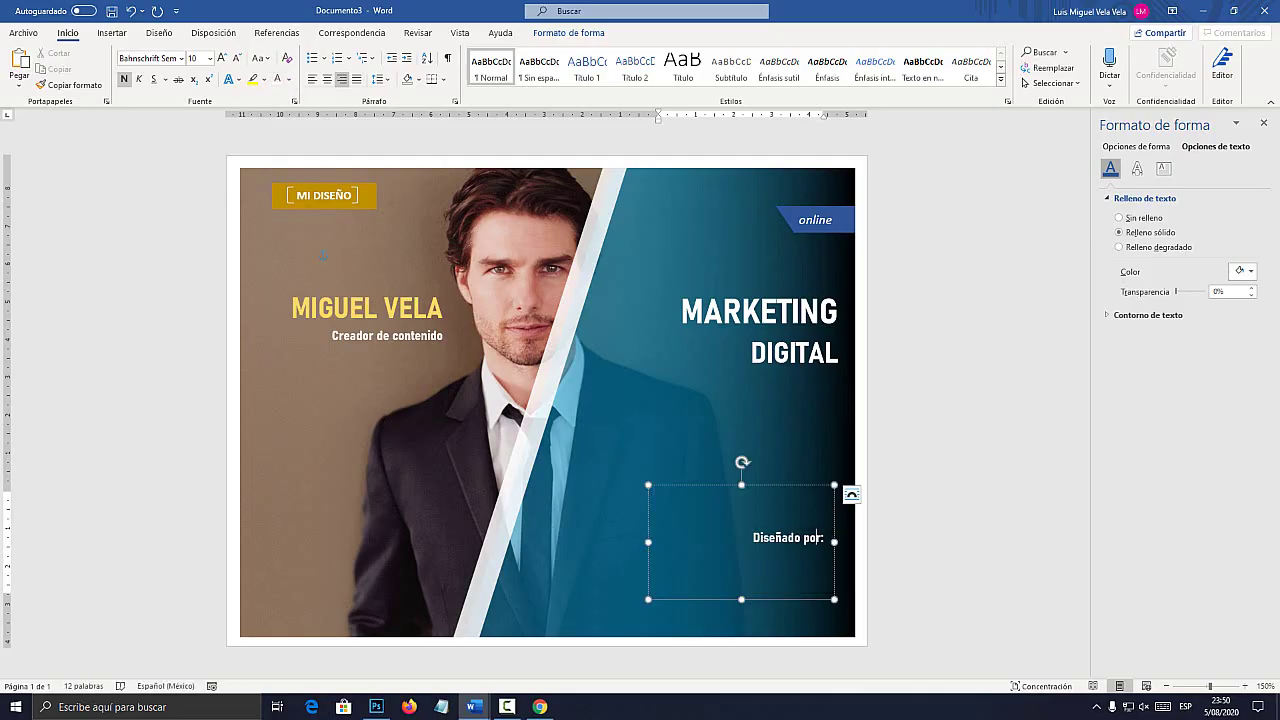
- Add the line "Canal de youtube el tío tech" below "Diseñado por:" and ignore all spelling flags for "youtube"
{"action": "key", "text": "Return"}
{"action": "type", "text": "C"}
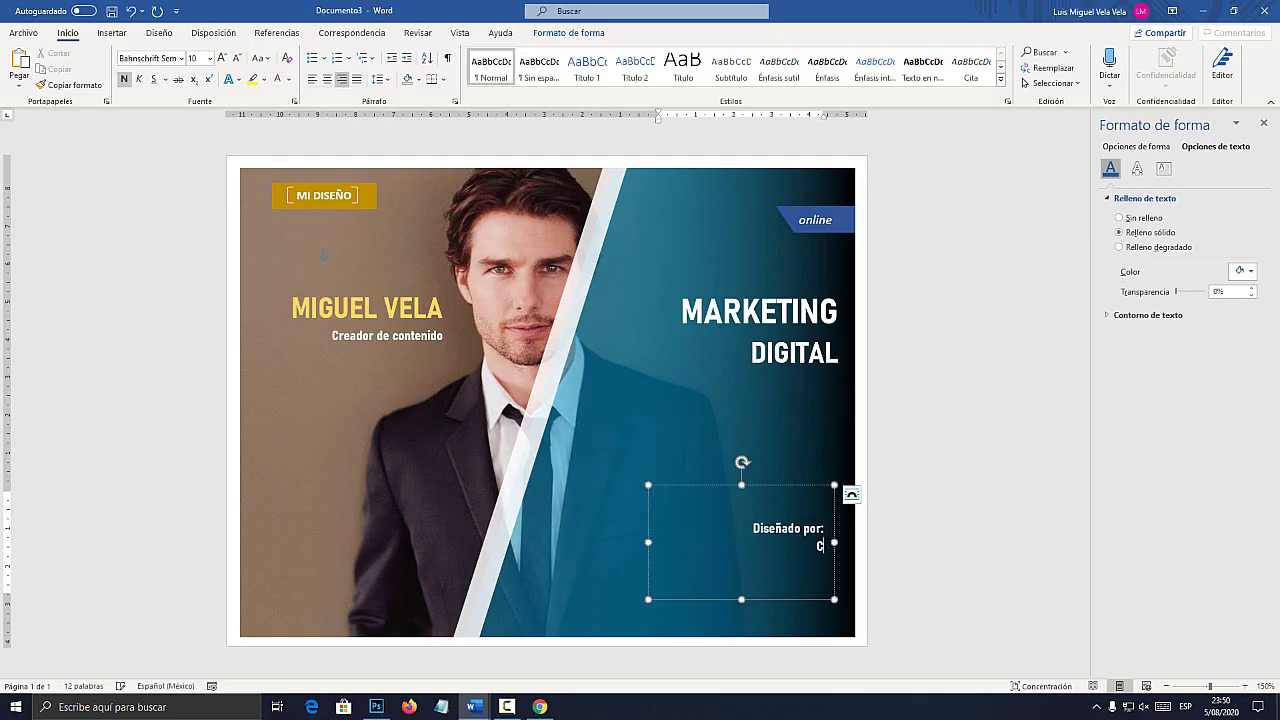
{"action": "type", "text": "anal de youtube el"}
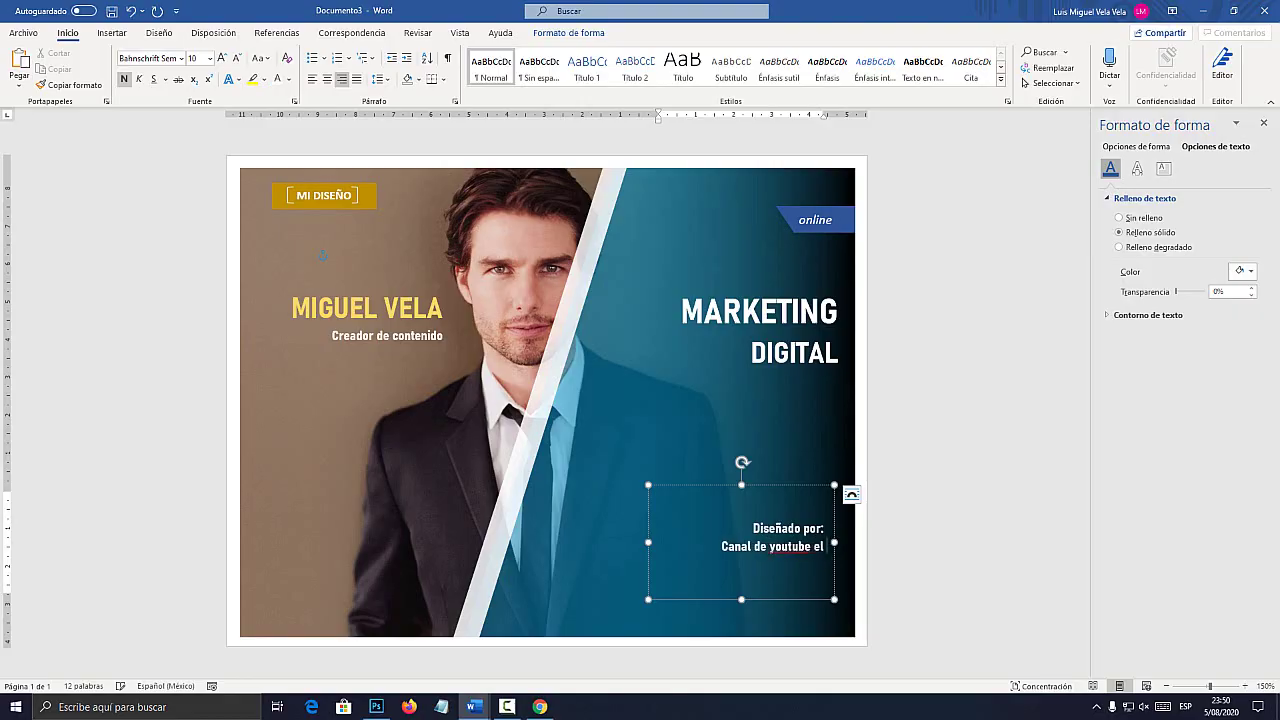
{"action": "type", "text": " tío tech"}
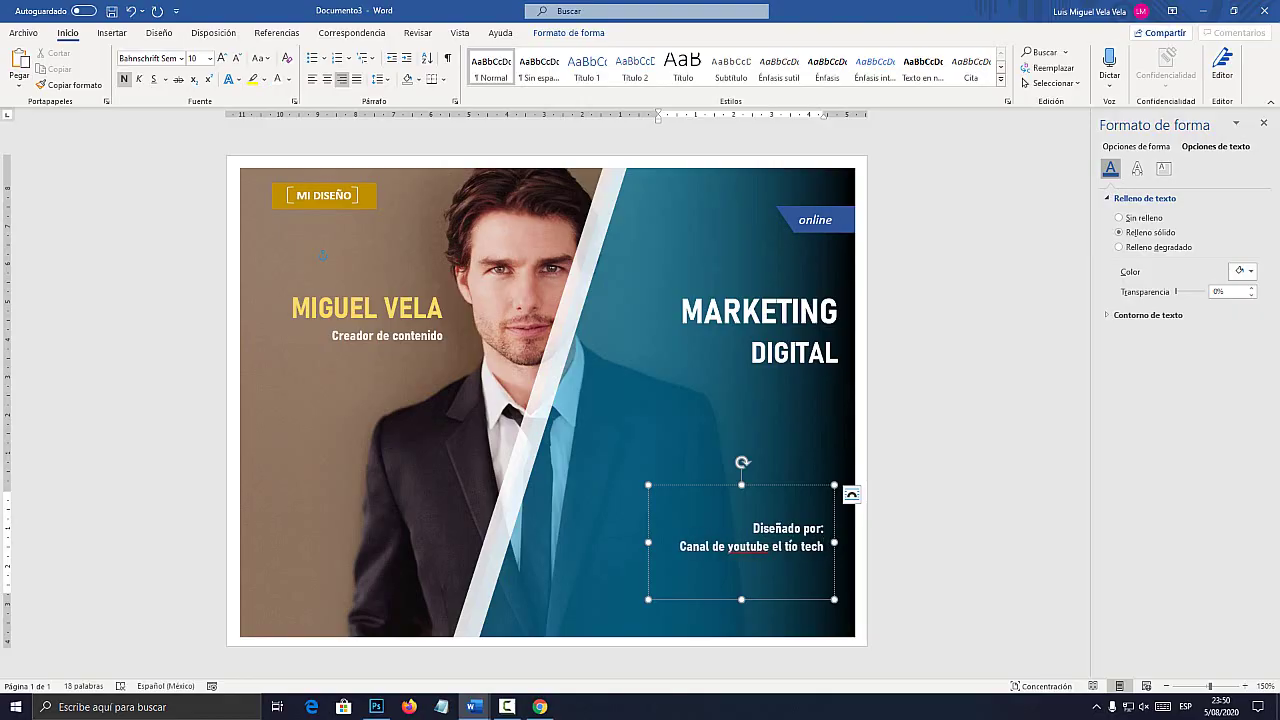
{"action": "right_click", "coordinate": [751, 546]}
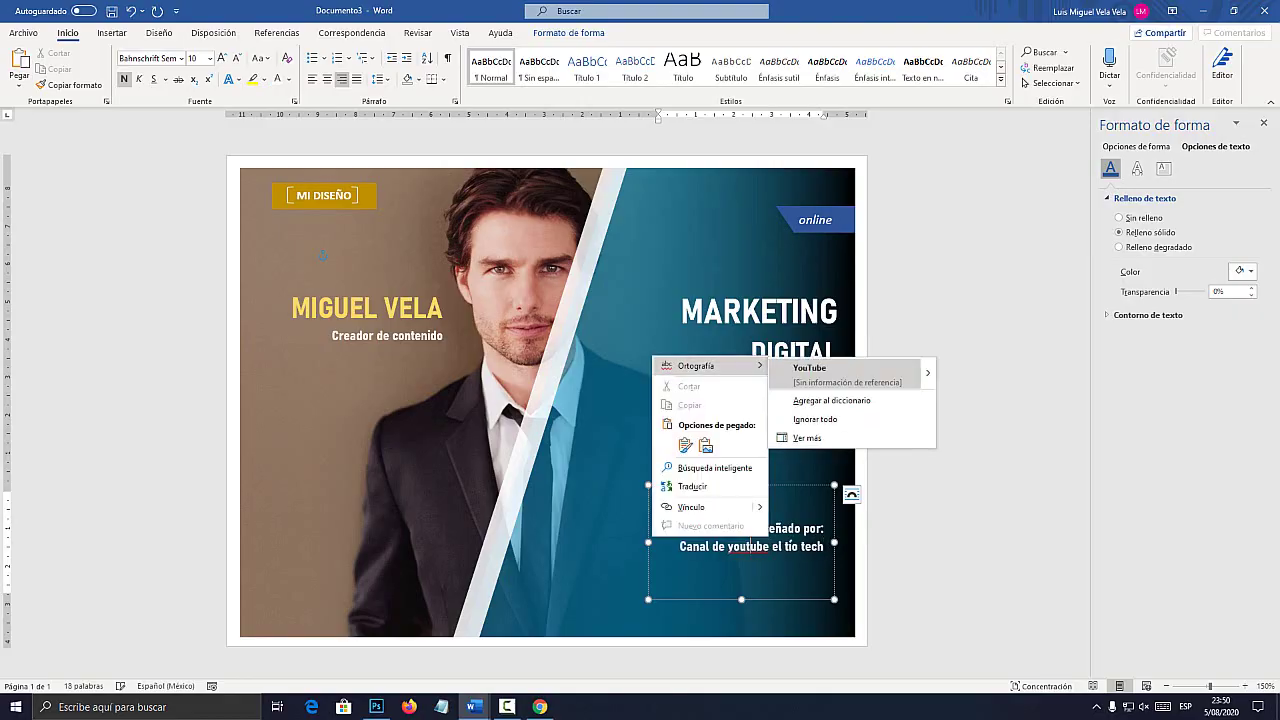
{"action": "left_click", "coordinate": [815, 419]}
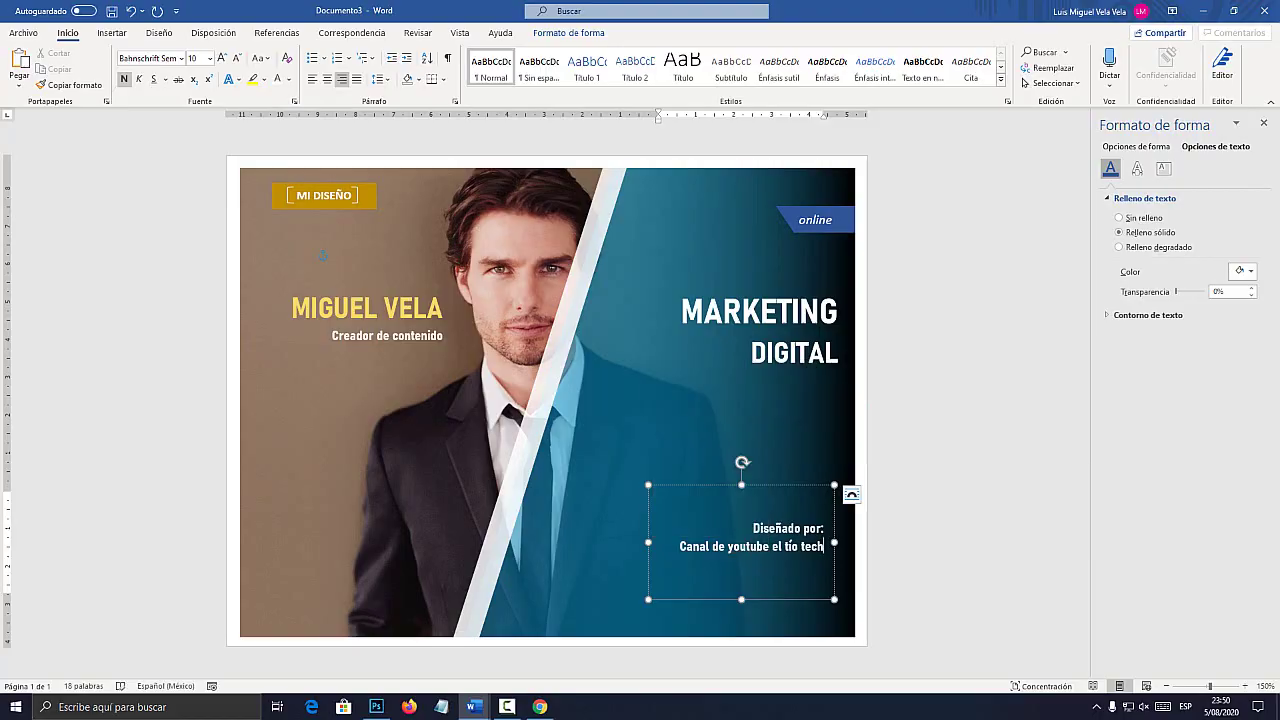
{"action": "key", "text": "Return"}
{"action": "type", "text": "www."}
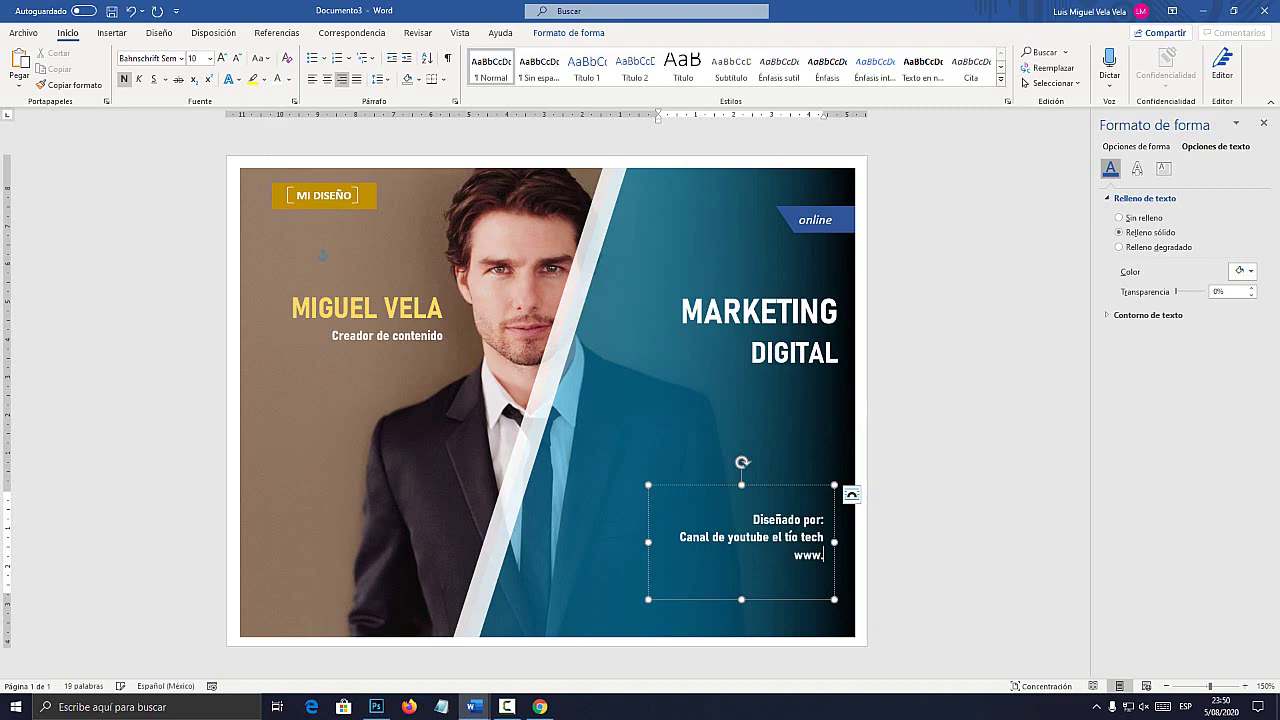
{"action": "type", "text": "eltiotech.com"}
{"action": "key", "text": "Return"}
{"action": "key", "text": "ctrl+z"}
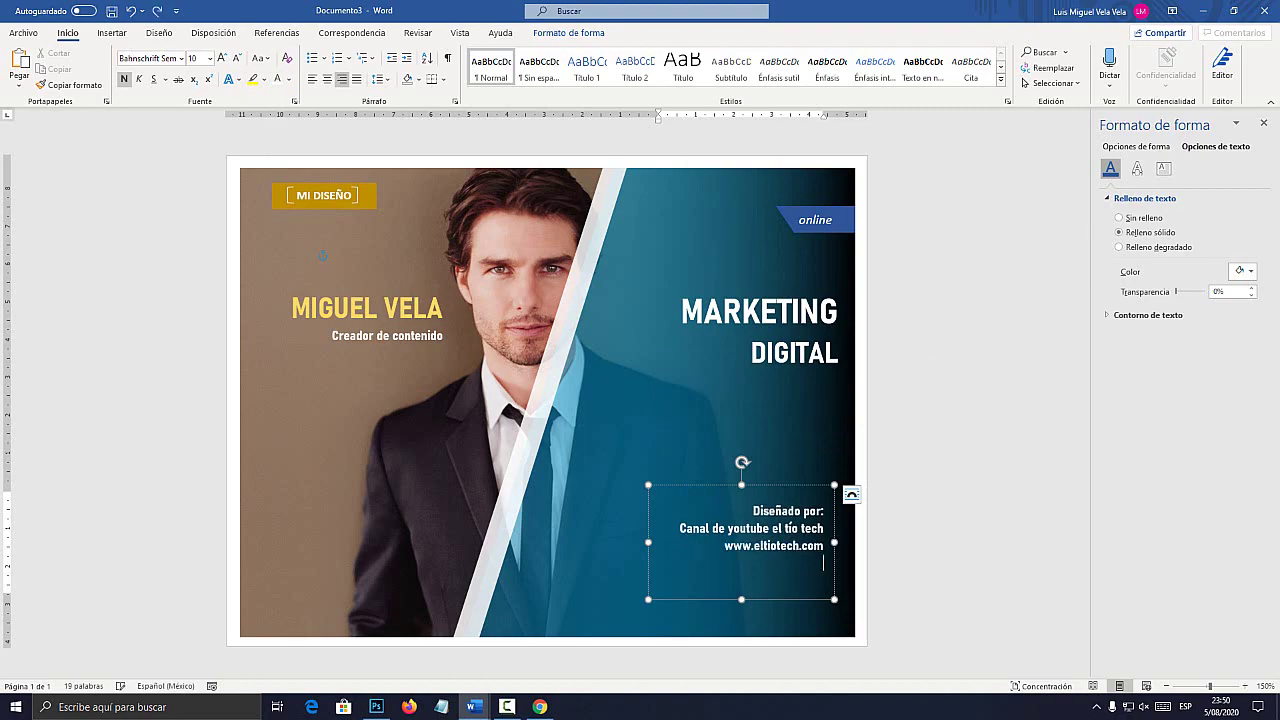
{"action": "type", "text": "CANAL DE EDUCACIÓN"}
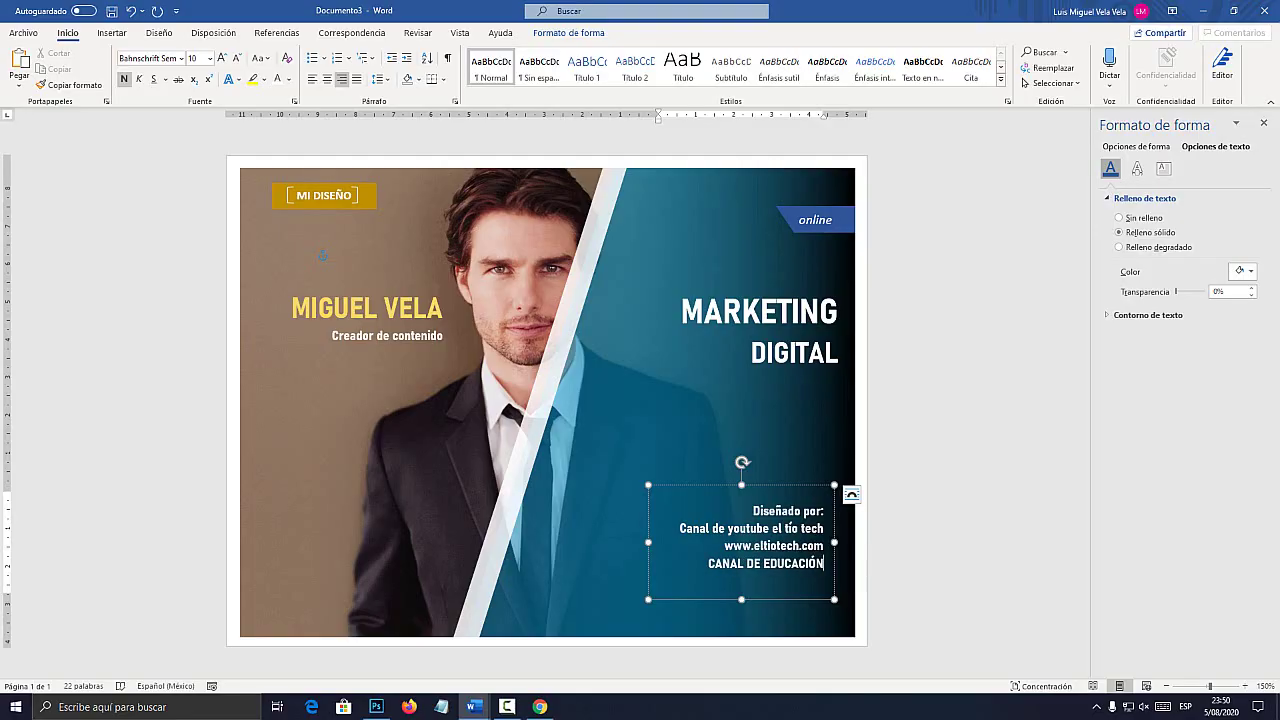
{"action": "left_click_drag", "start_coordinate": [824, 564], "coordinate": [725, 546]}
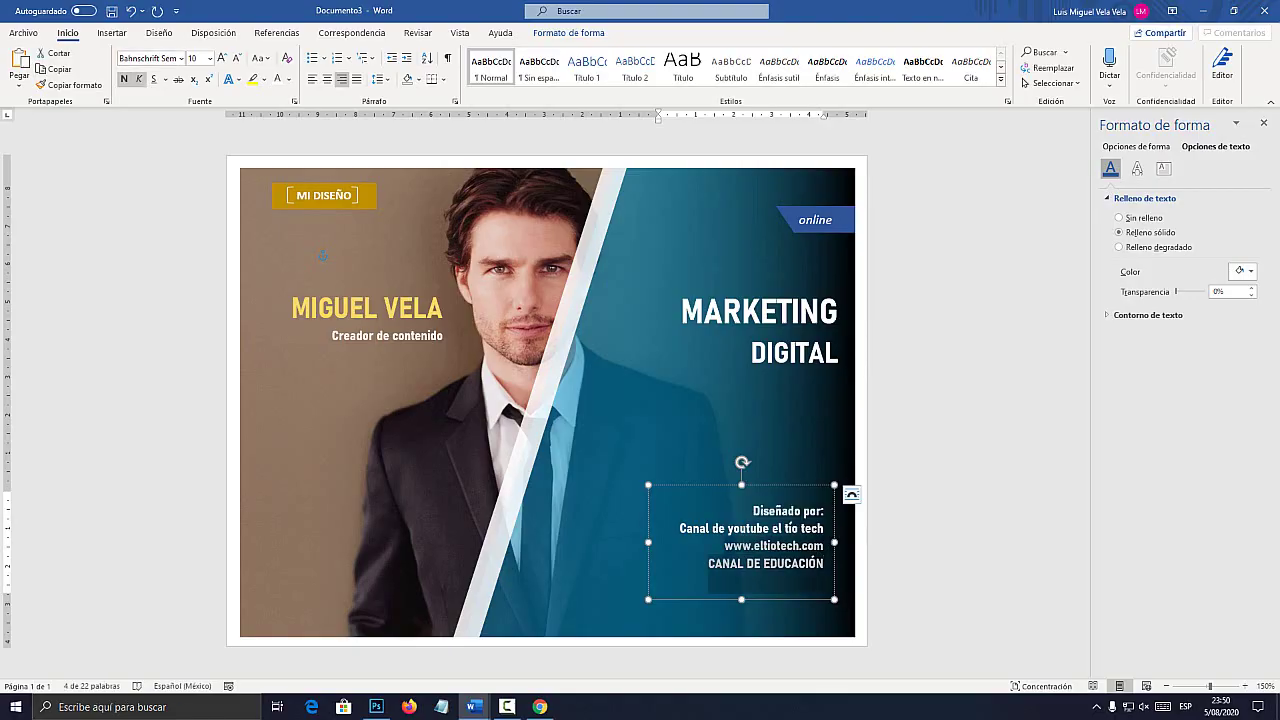
{"action": "left_click", "coordinate": [124, 79]}
{"action": "left_click", "coordinate": [182, 59]}
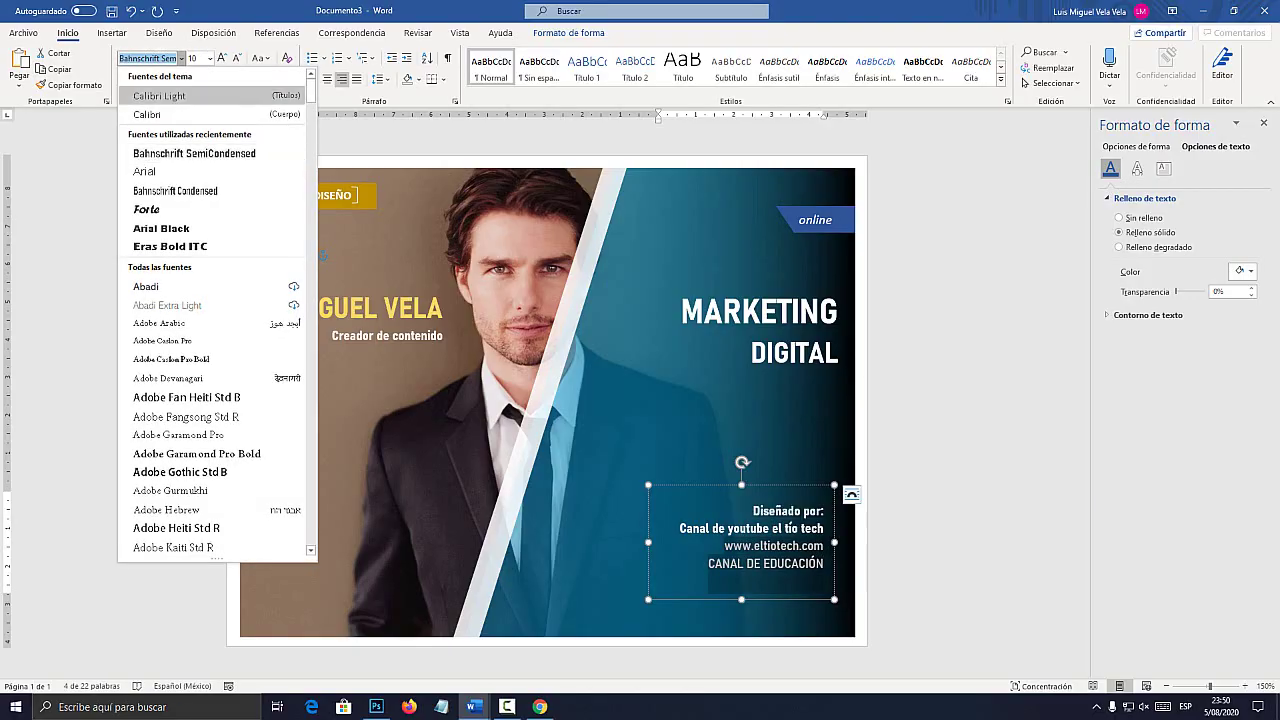
{"action": "key", "text": "Down"}
{"action": "key", "text": "Down"}
{"action": "key", "text": "Down"}
{"action": "key", "text": "Up"}
{"action": "key", "text": "Up"}
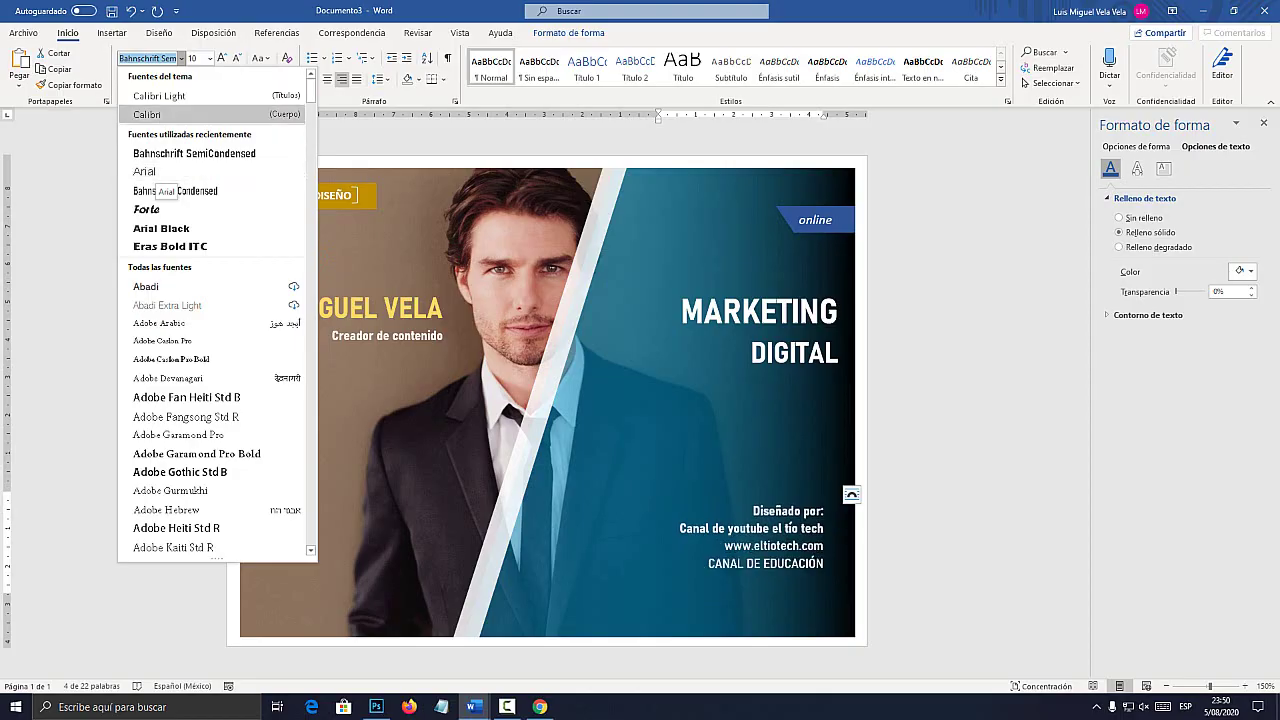
{"action": "key", "text": "Escape"}
{"action": "key", "text": "Escape"}
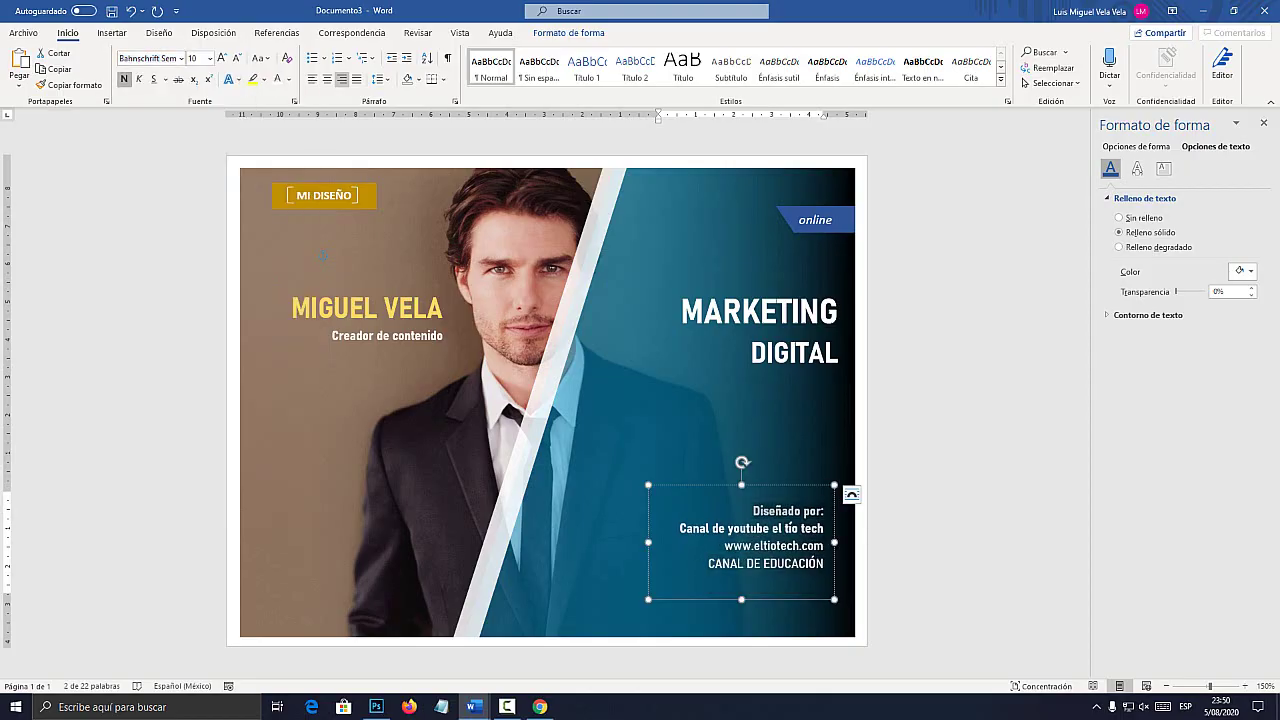
- Colour the "CANAL DE EDUCACIÓN" line medium grey, using the lightest tint of the theme's black
{"action": "key", "text": "Escape"}
{"action": "triple_click", "coordinate": [714, 565]}
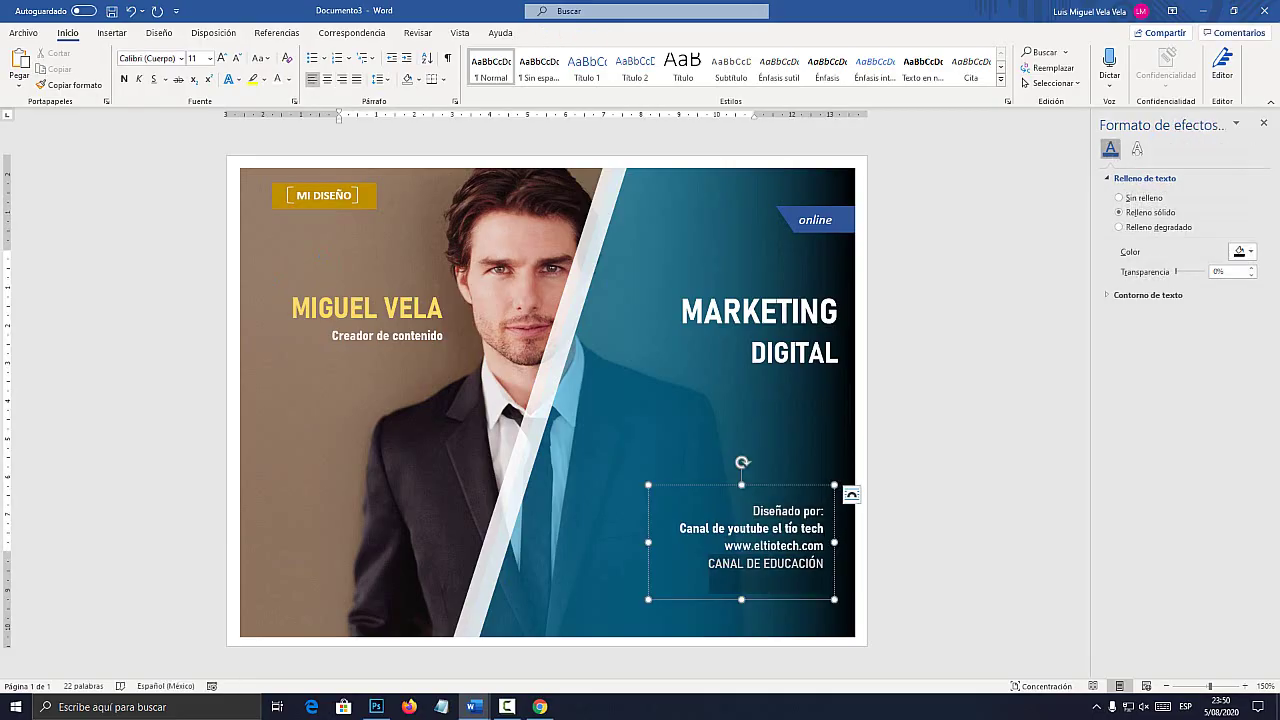
{"action": "left_click", "coordinate": [289, 79]}
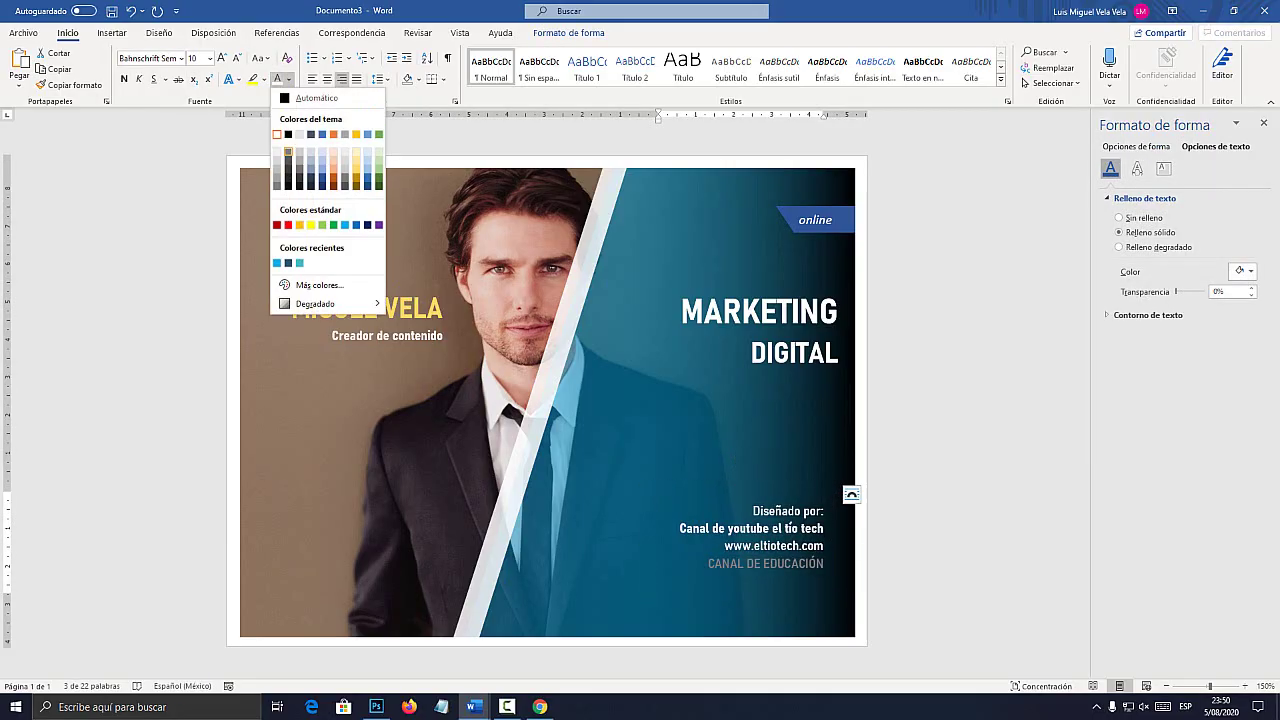
{"action": "left_click", "coordinate": [288, 152]}
- Colour the "Diseñado por:" line light grey, using a darker shade of the theme's white
{"action": "left_click", "coordinate": [779, 511]}
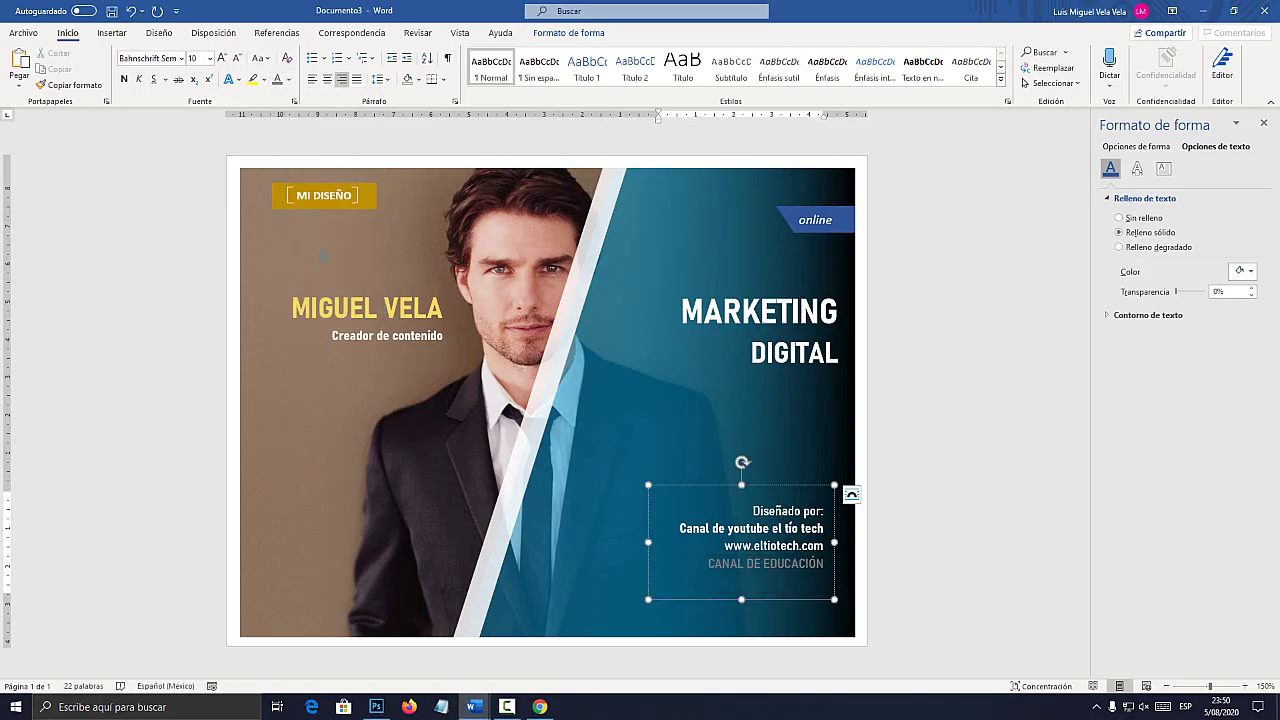
{"action": "triple_click", "coordinate": [779, 511]}
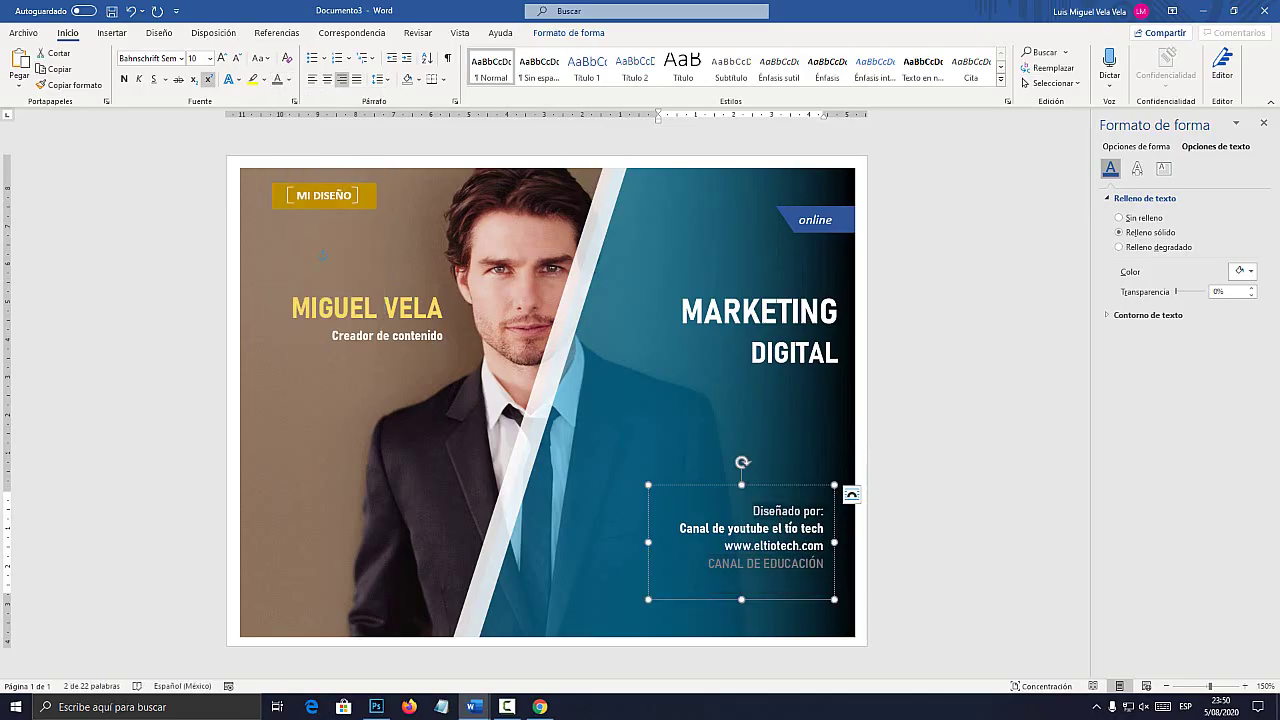
{"action": "left_click", "coordinate": [288, 79]}
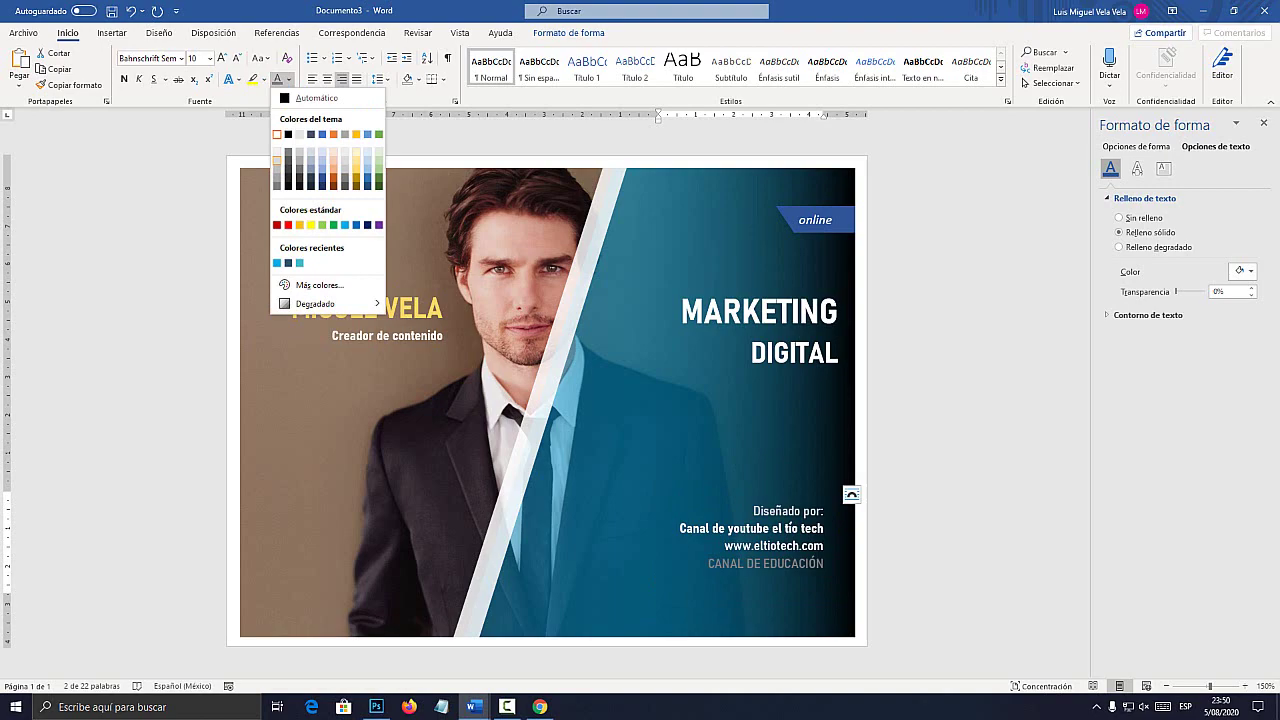
{"action": "left_click", "coordinate": [277, 169]}
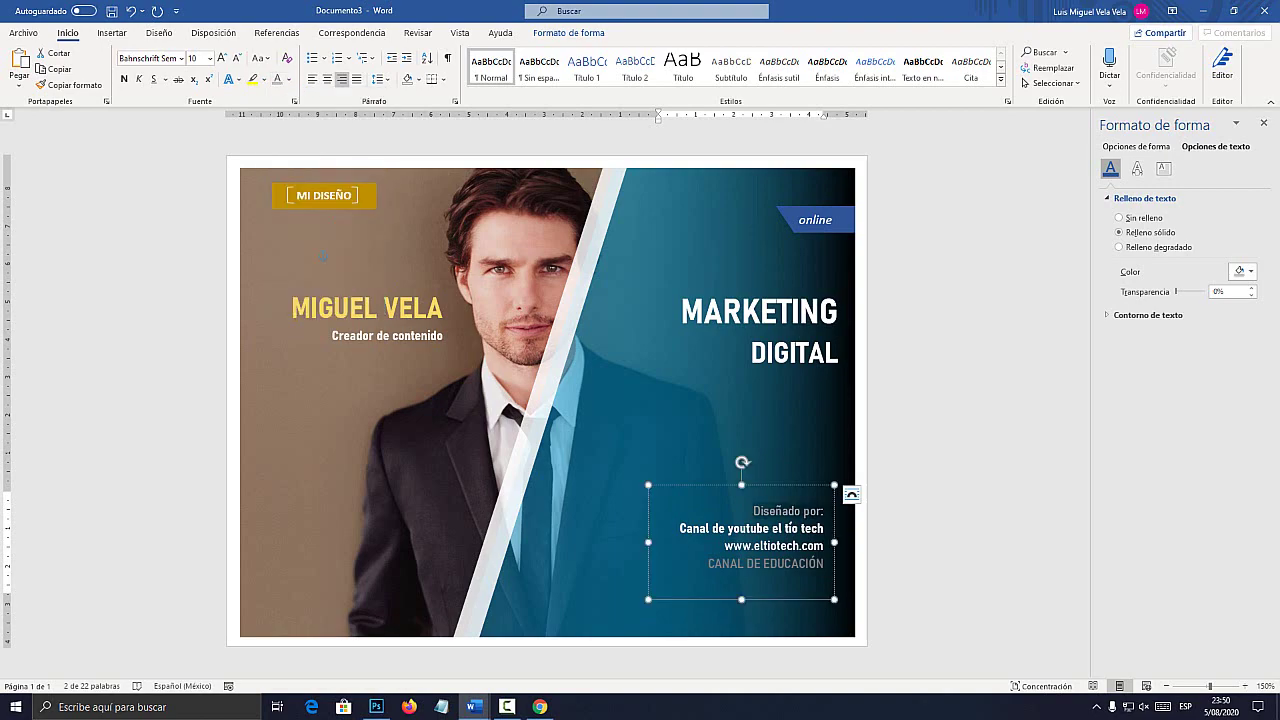
- Shorten the "Diseñado por:" text box to fit its four lines and move it down into the flyer's lower-right corner
{"action": "left_click_drag", "start_coordinate": [700, 485], "coordinate": [715, 523]}
{"action": "left_click_drag", "start_coordinate": [756, 637], "coordinate": [756, 606]}
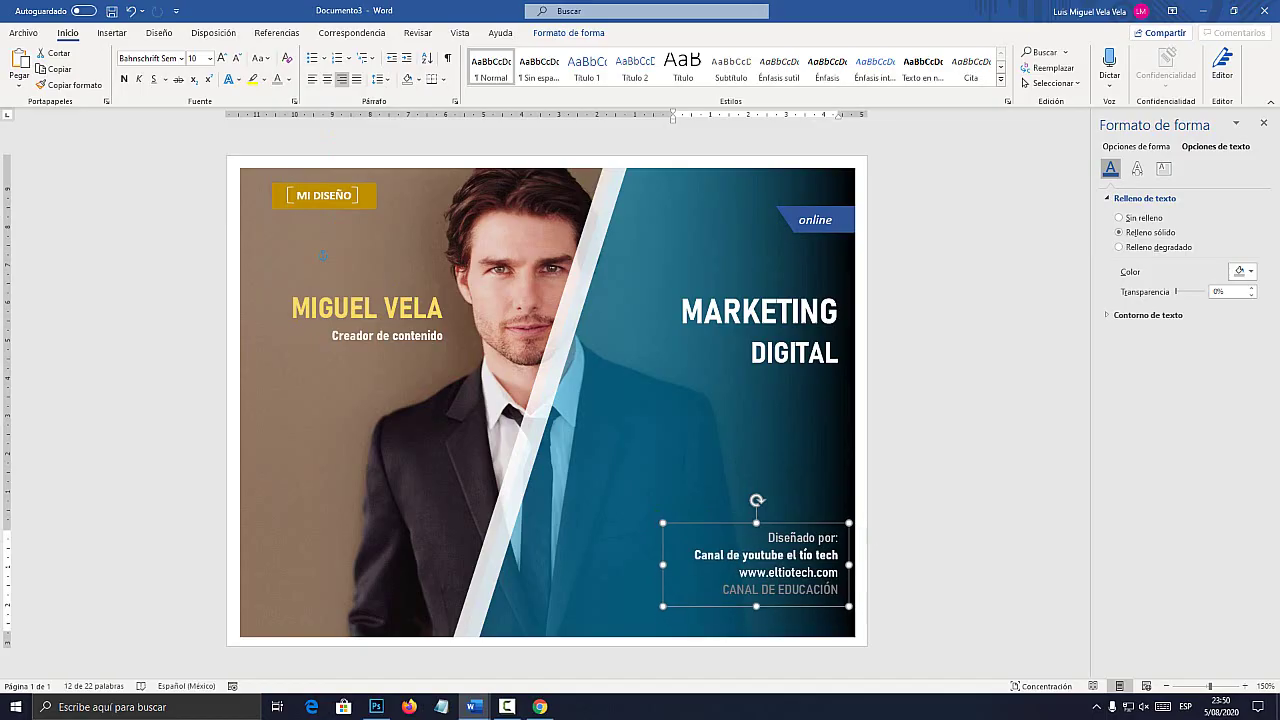
{"action": "left_click_drag", "start_coordinate": [715, 523], "coordinate": [715, 541]}
{"action": "left_click", "coordinate": [960, 480]}
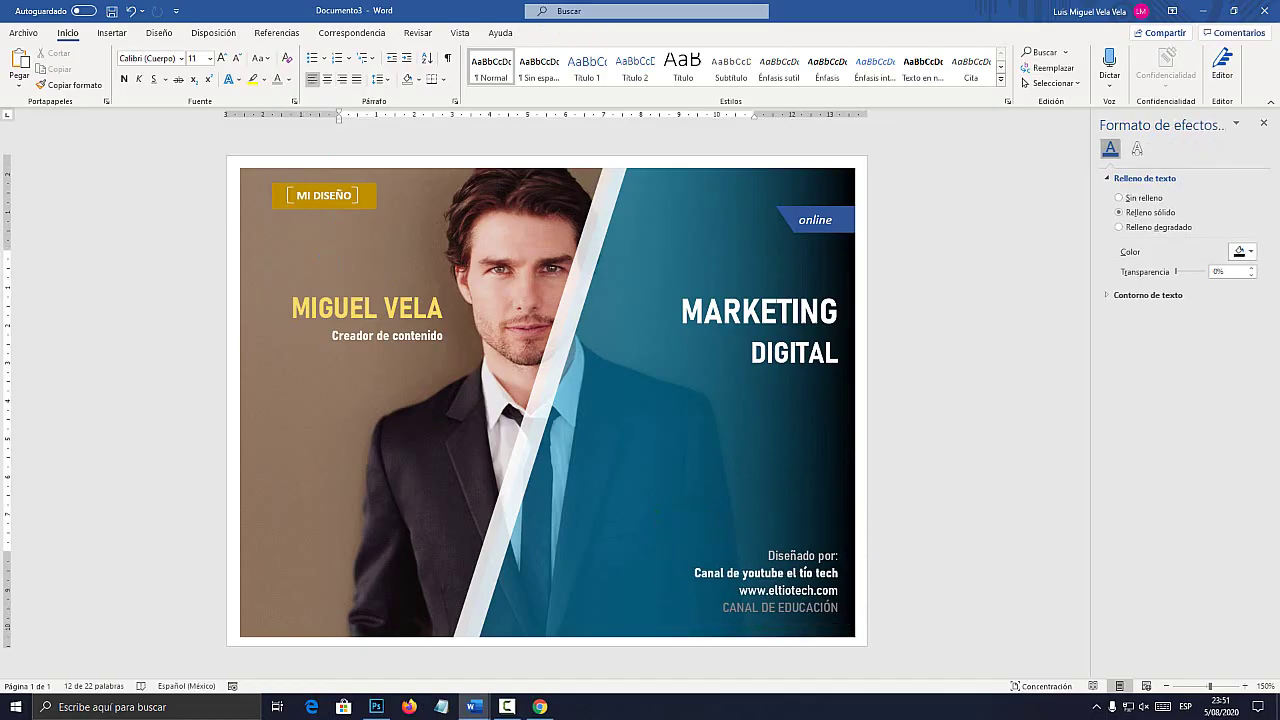
- Close the shape formatting pane and shift the text box with the yellow name slightly up and to the left
{"action": "left_click", "coordinate": [1264, 123]}
{"action": "left_click", "coordinate": [1166, 686]}
{"action": "left_click", "coordinate": [1166, 686]}
{"action": "left_click", "coordinate": [1166, 686]}
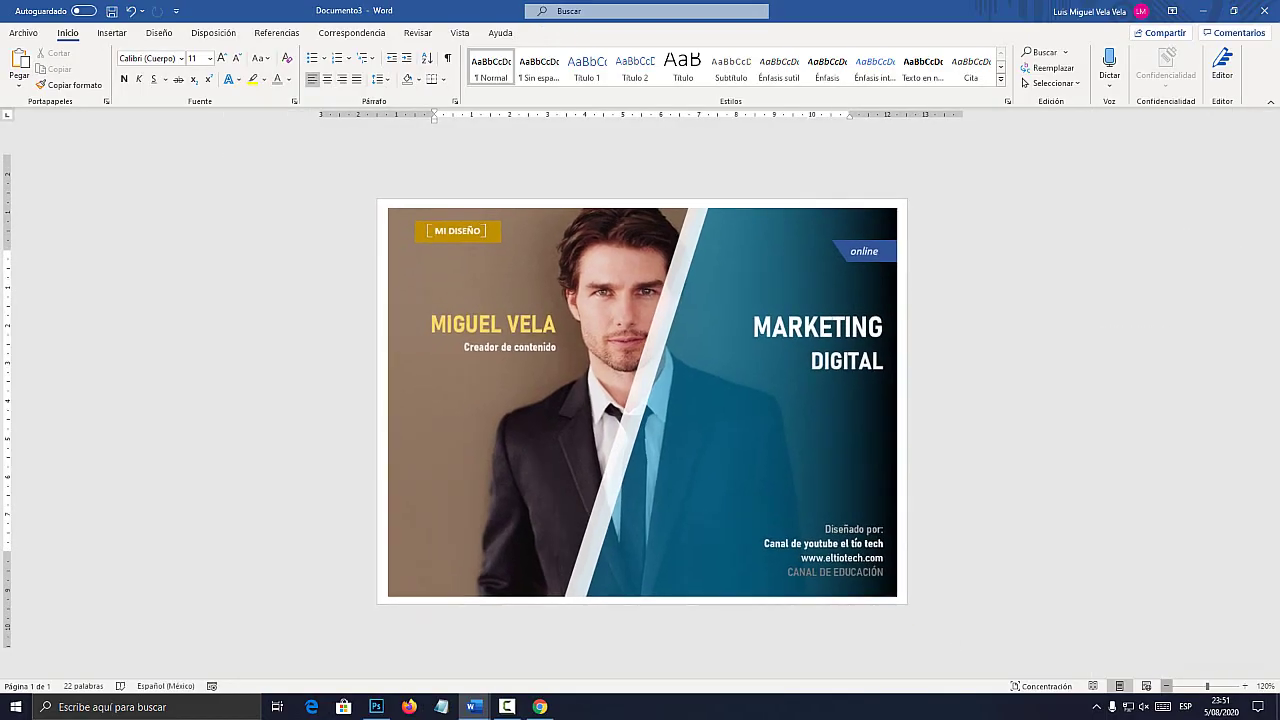
{"action": "left_click", "coordinate": [1166, 686]}
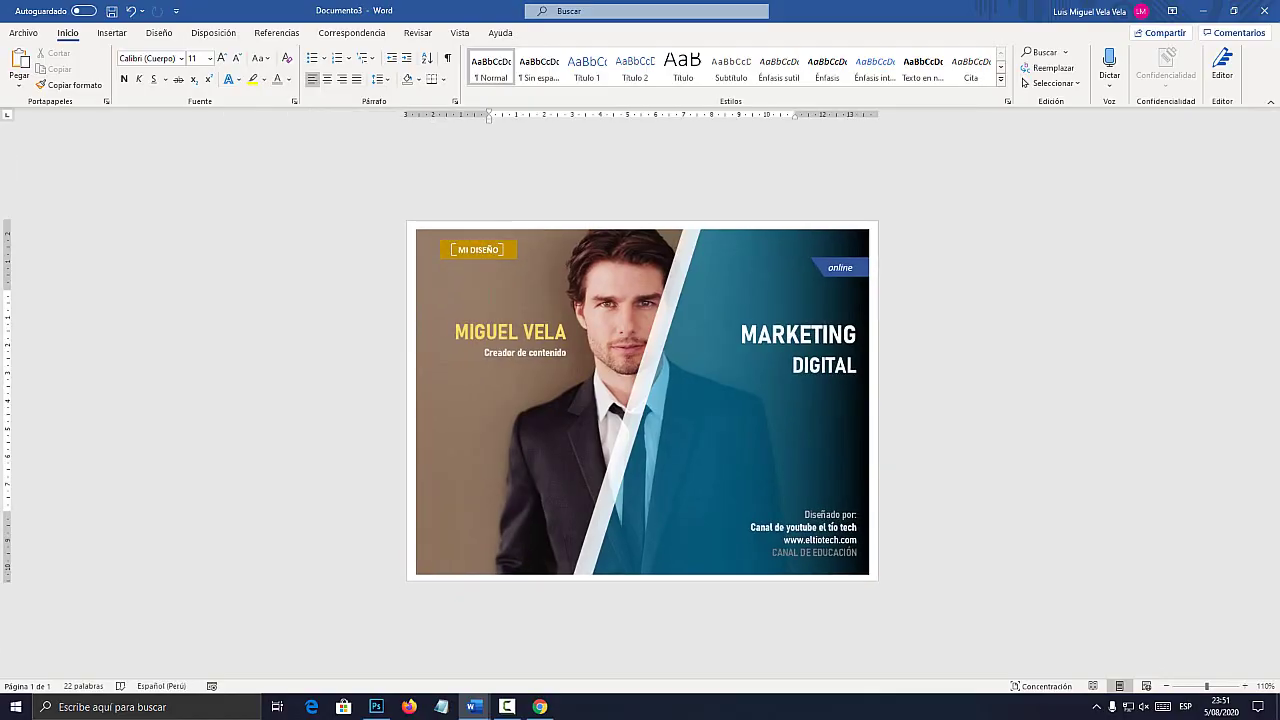
{"action": "left_click", "coordinate": [520, 333]}
{"action": "left_click_drag", "start_coordinate": [530, 313], "coordinate": [513, 307]}
{"action": "left_click", "coordinate": [489, 298]}
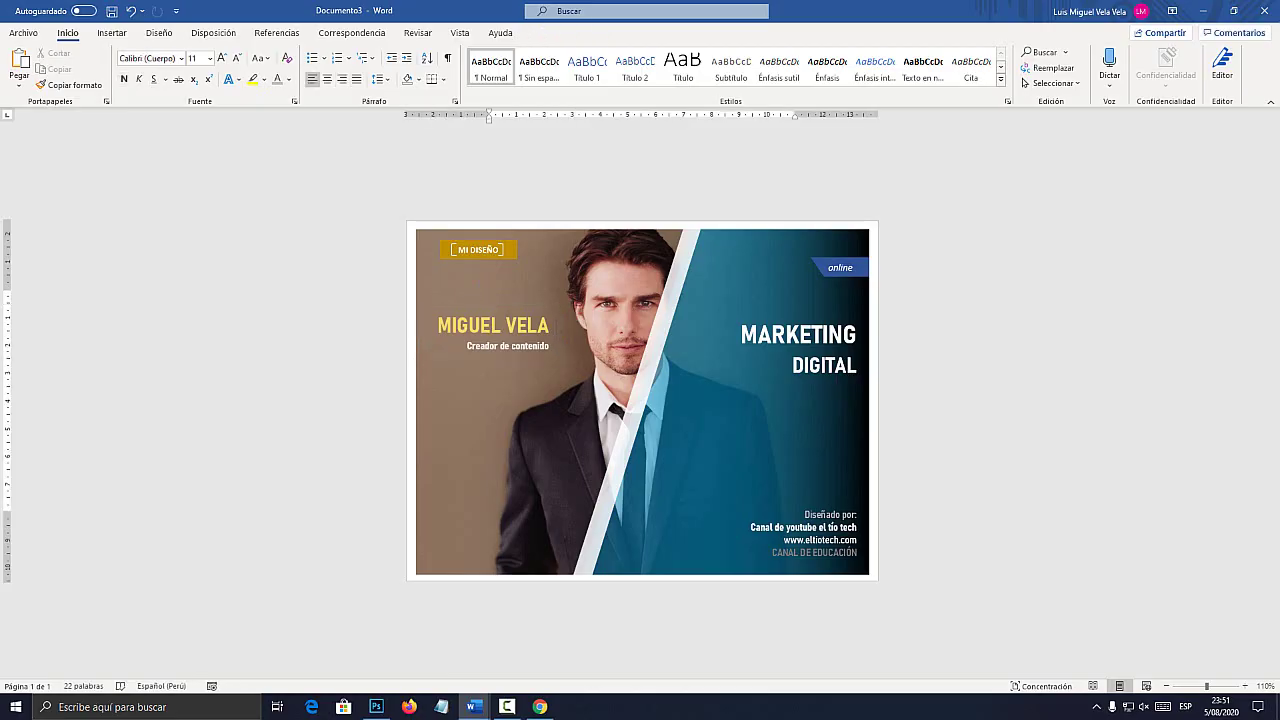
- Compare the flyer with the reference design in flayer_word.docx, then return to Documento3 and view it at 150%
{"action": "mouse_move", "coordinate": [474, 706]}
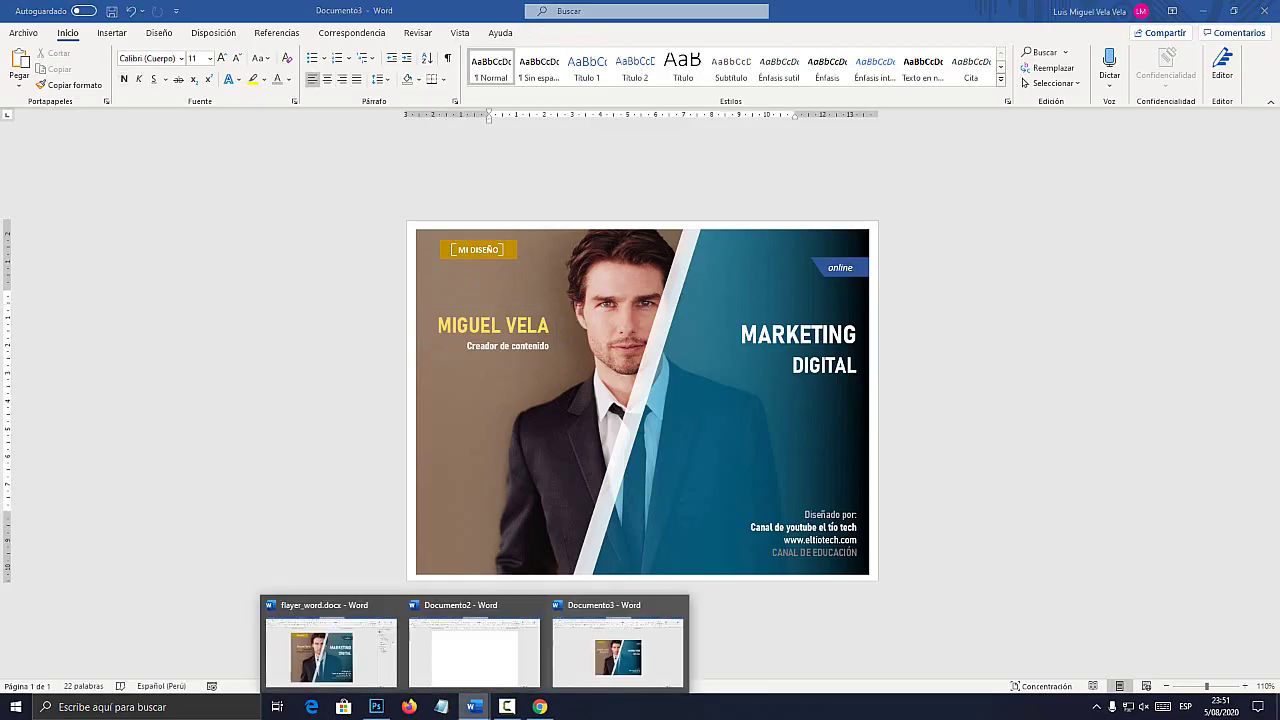
{"action": "left_click", "coordinate": [330, 640]}
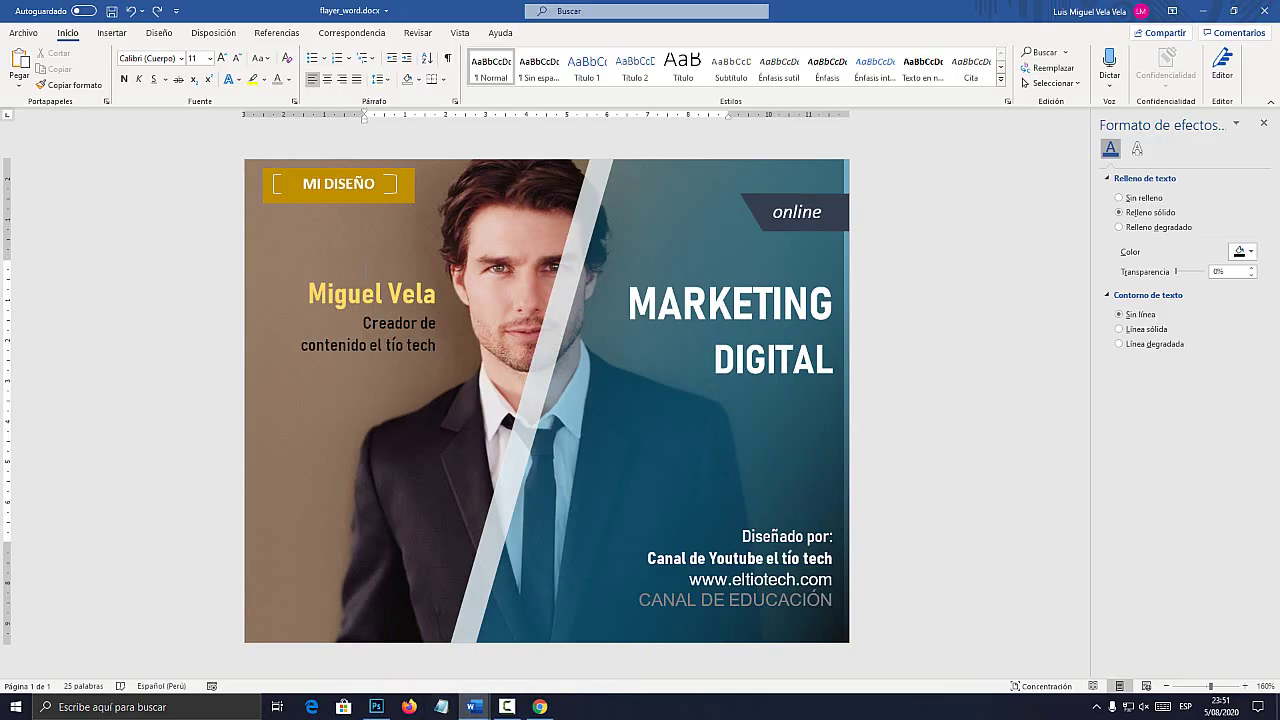
{"action": "left_click", "coordinate": [474, 706]}
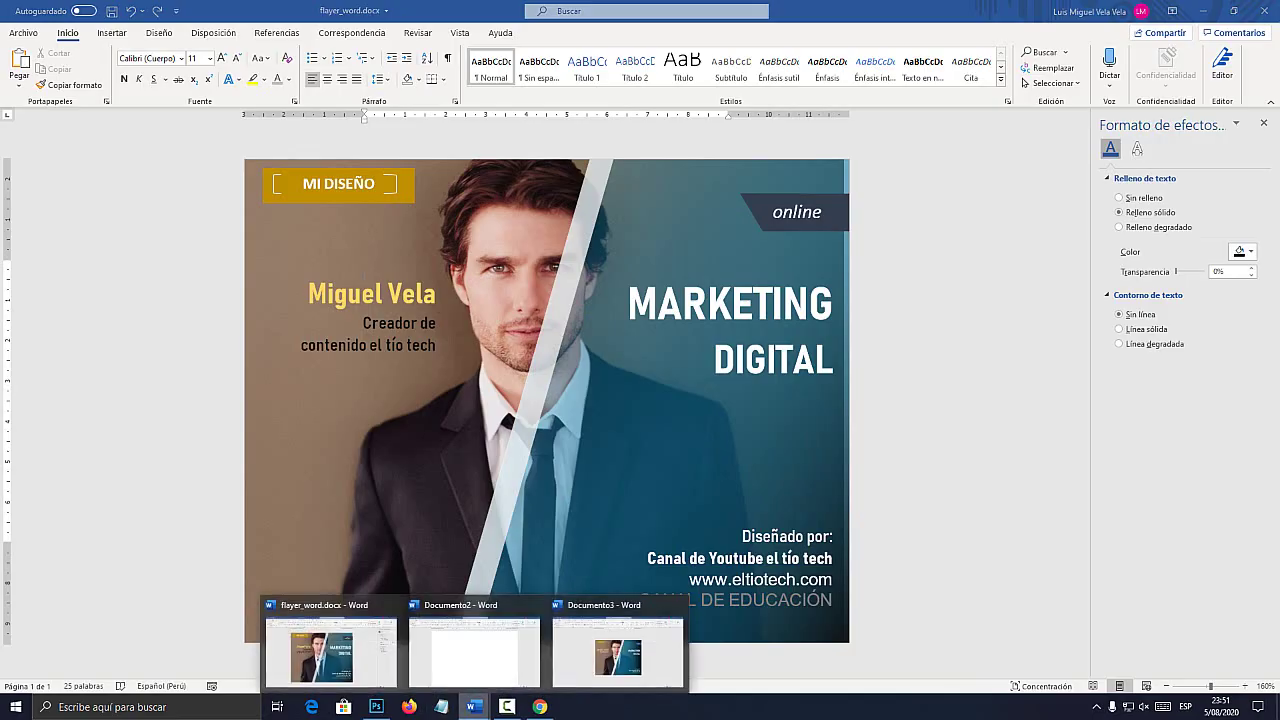
{"action": "left_click", "coordinate": [618, 650]}
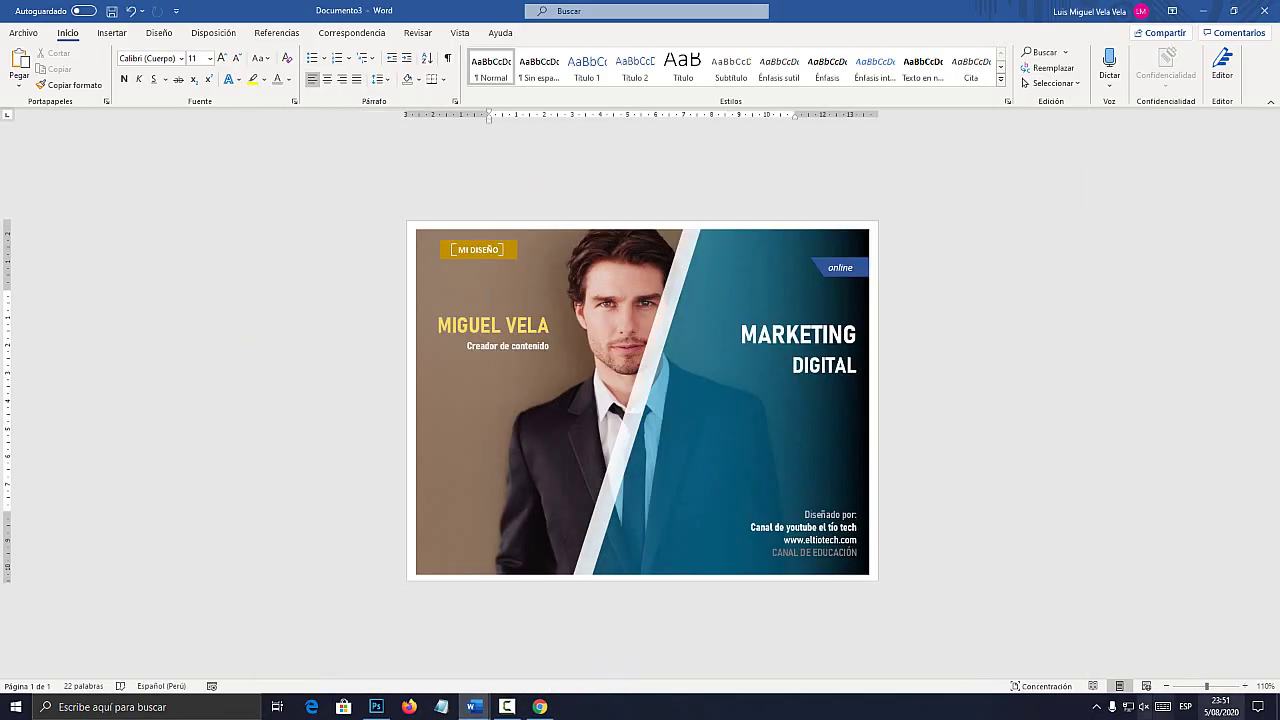
{"action": "left_click", "coordinate": [1245, 686]}
{"action": "left_click", "coordinate": [1245, 686]}
{"action": "left_click", "coordinate": [1245, 686]}
{"action": "left_click", "coordinate": [1245, 686]}
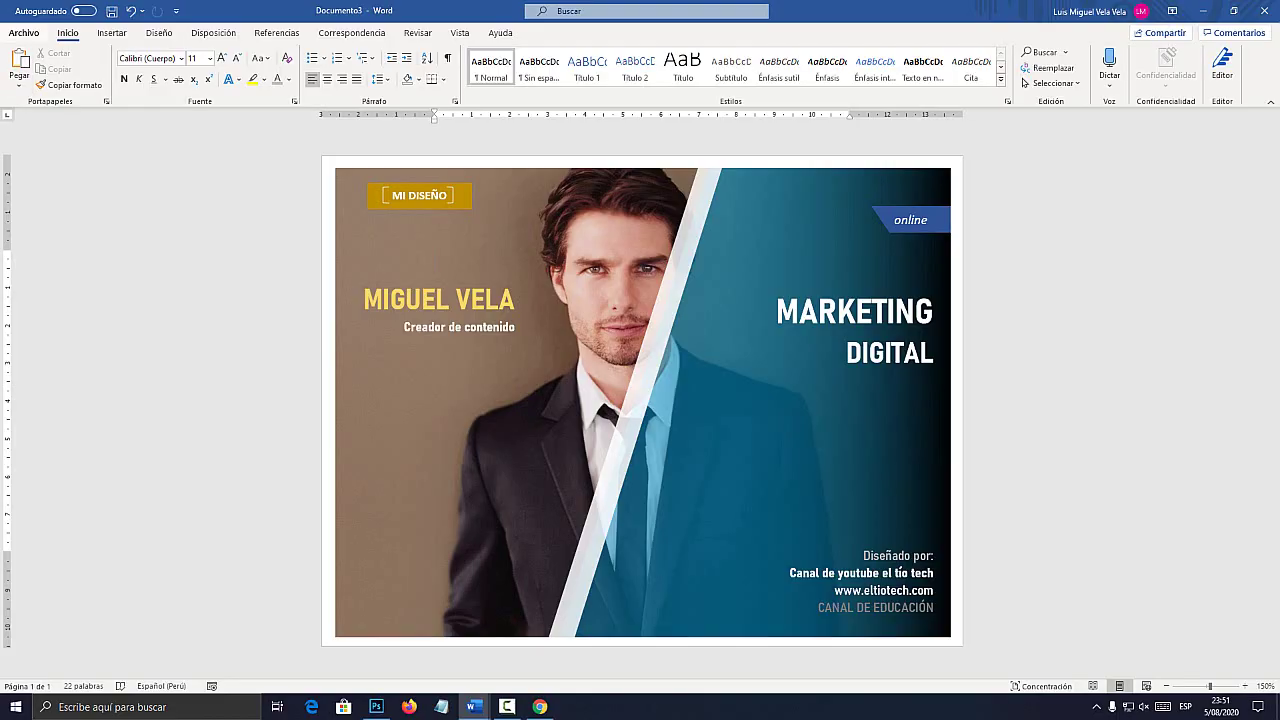
- Start saving the flyer under a new name and browse to the Escritorio folder as its location
{"action": "key", "text": "super+plus"}
{"action": "left_click", "coordinate": [30, 45]}
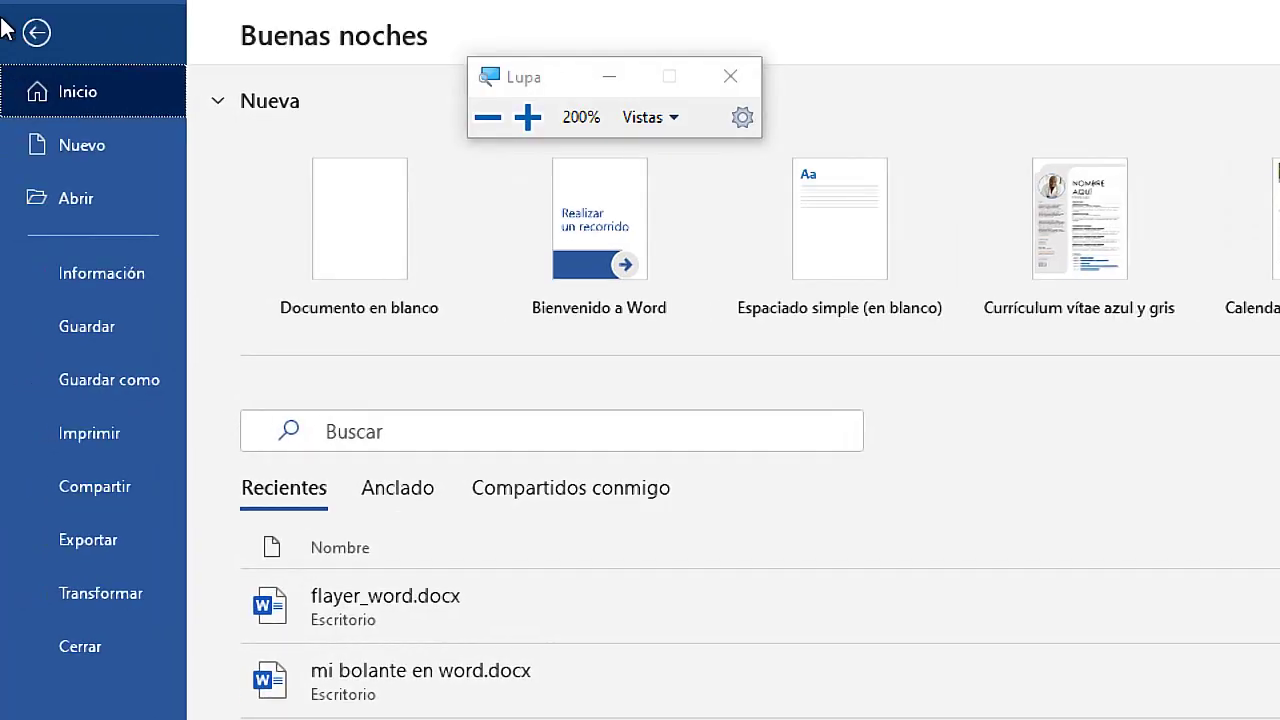
{"action": "left_click", "coordinate": [91, 380]}
{"action": "left_click", "coordinate": [335, 497]}
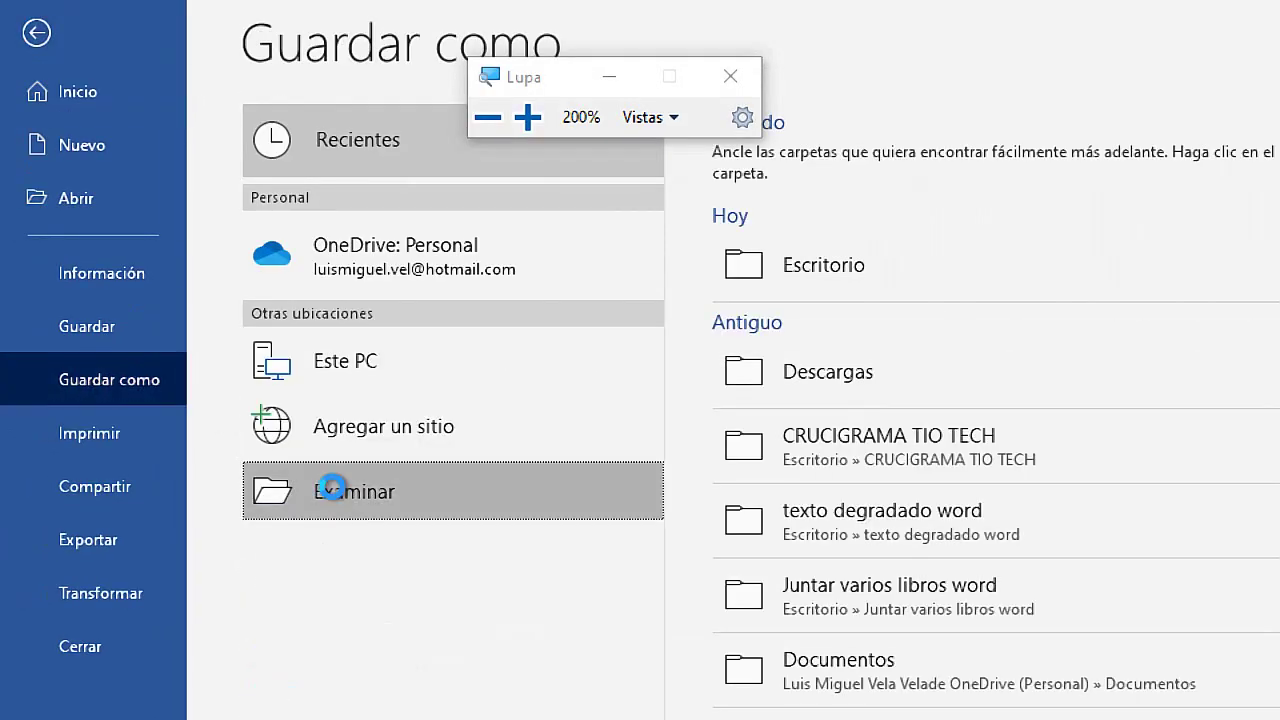
{"action": "key", "text": "super+Escape"}
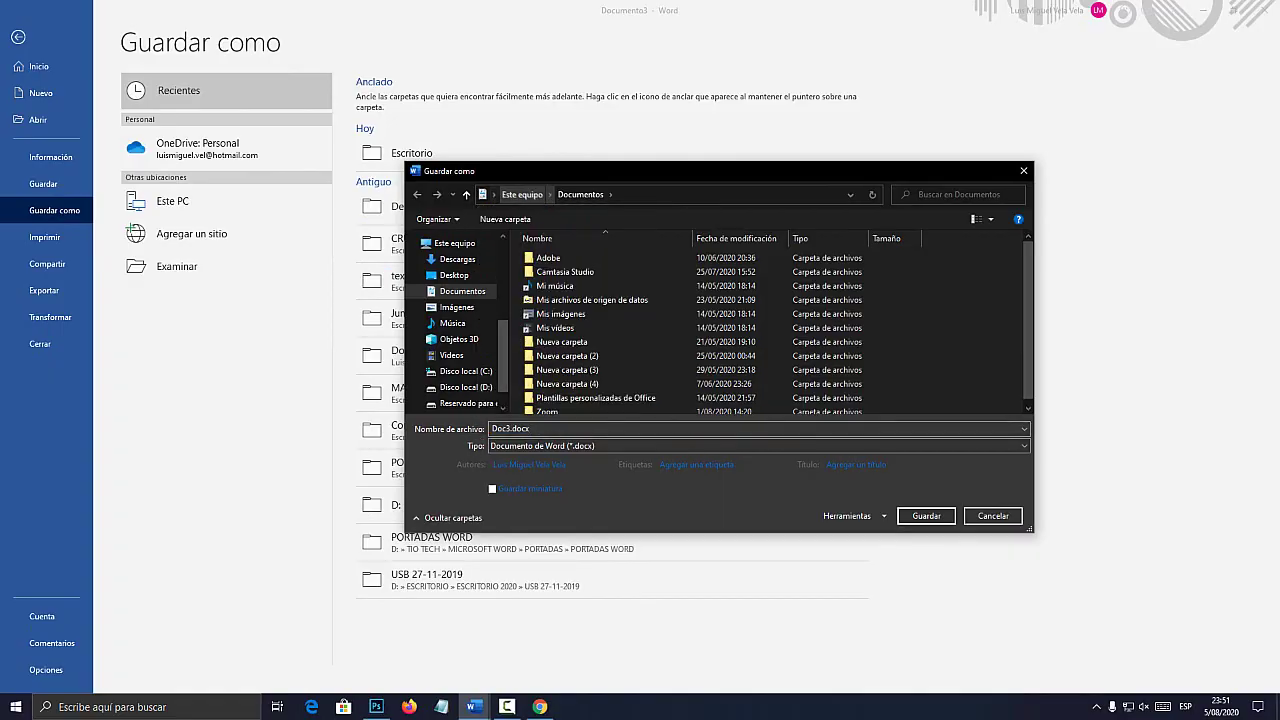
{"action": "left_click", "coordinate": [490, 194]}
{"action": "left_click", "coordinate": [515, 212]}
- Clear the suggested file name and set the file type to PDF (*.pdf)
{"action": "left_click_drag", "start_coordinate": [509, 429], "coordinate": [491, 429]}
{"action": "key", "text": "BackSpace"}
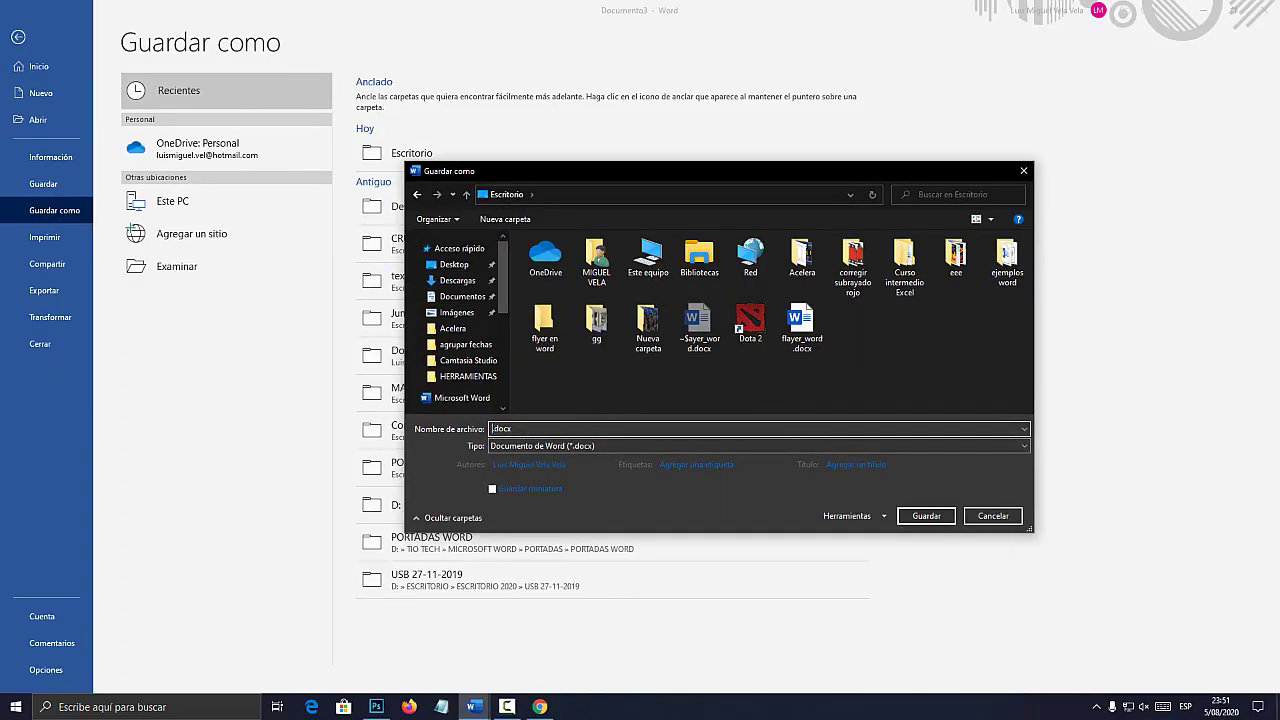
{"action": "key", "text": "super+plus"}
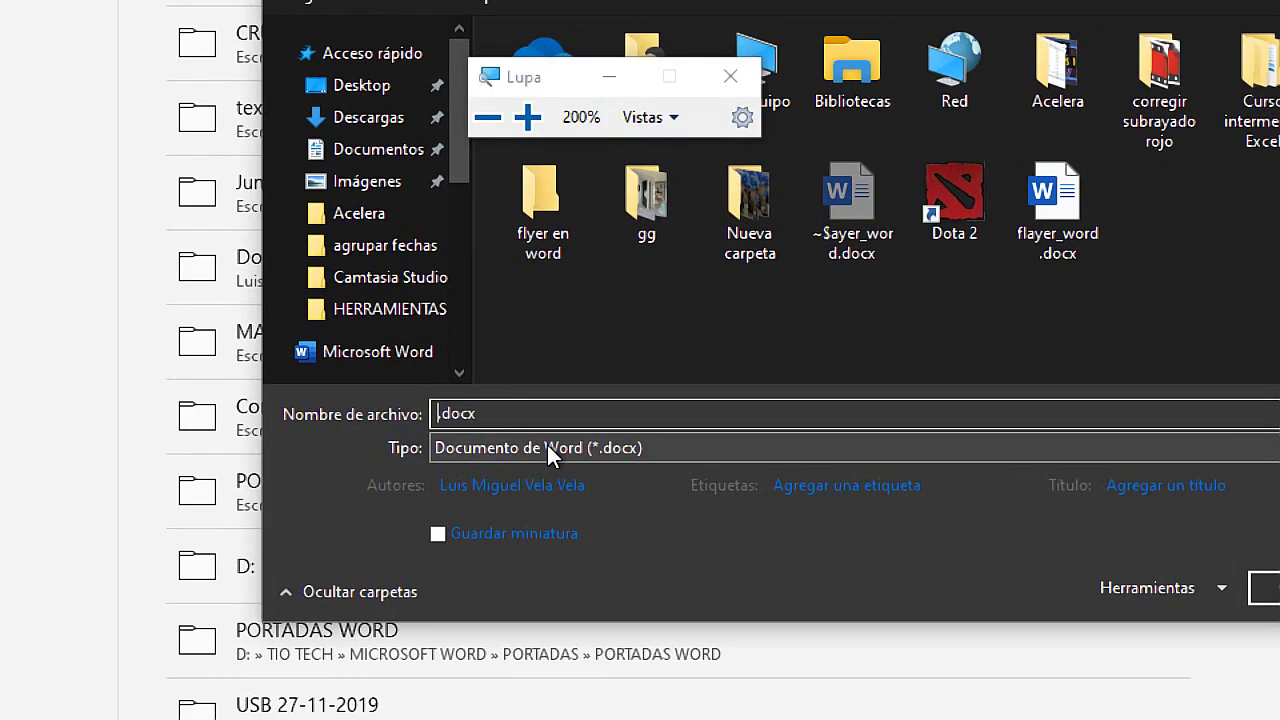
{"action": "left_click", "coordinate": [546, 445]}
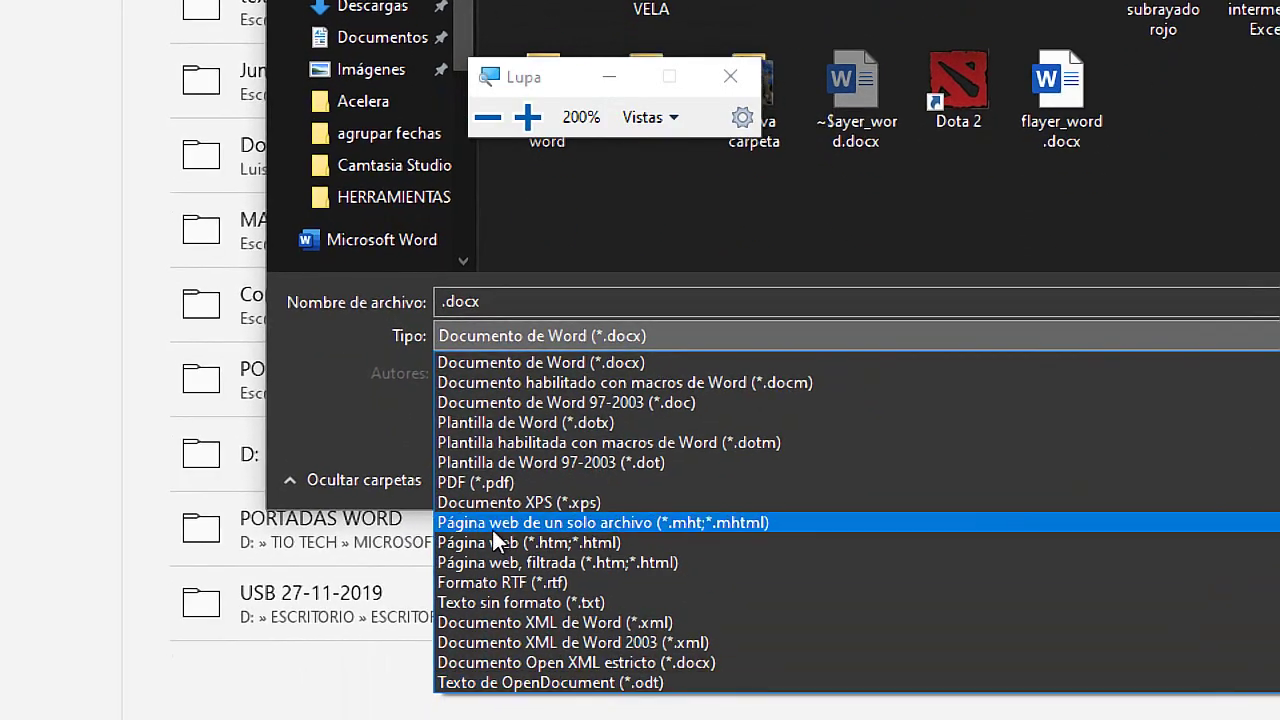
{"action": "left_click", "coordinate": [475, 482]}
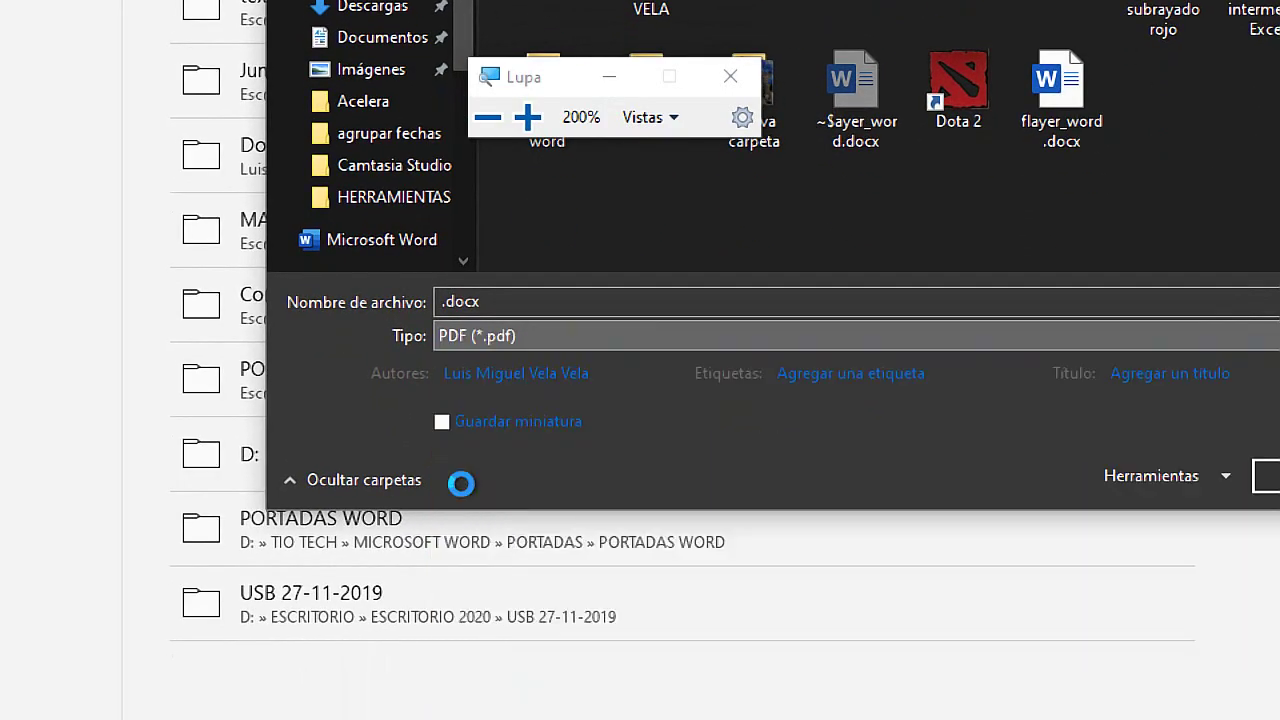
- Name the file FLYER, save it, and close the exported PDF after it opens
{"action": "key", "text": "Home"}
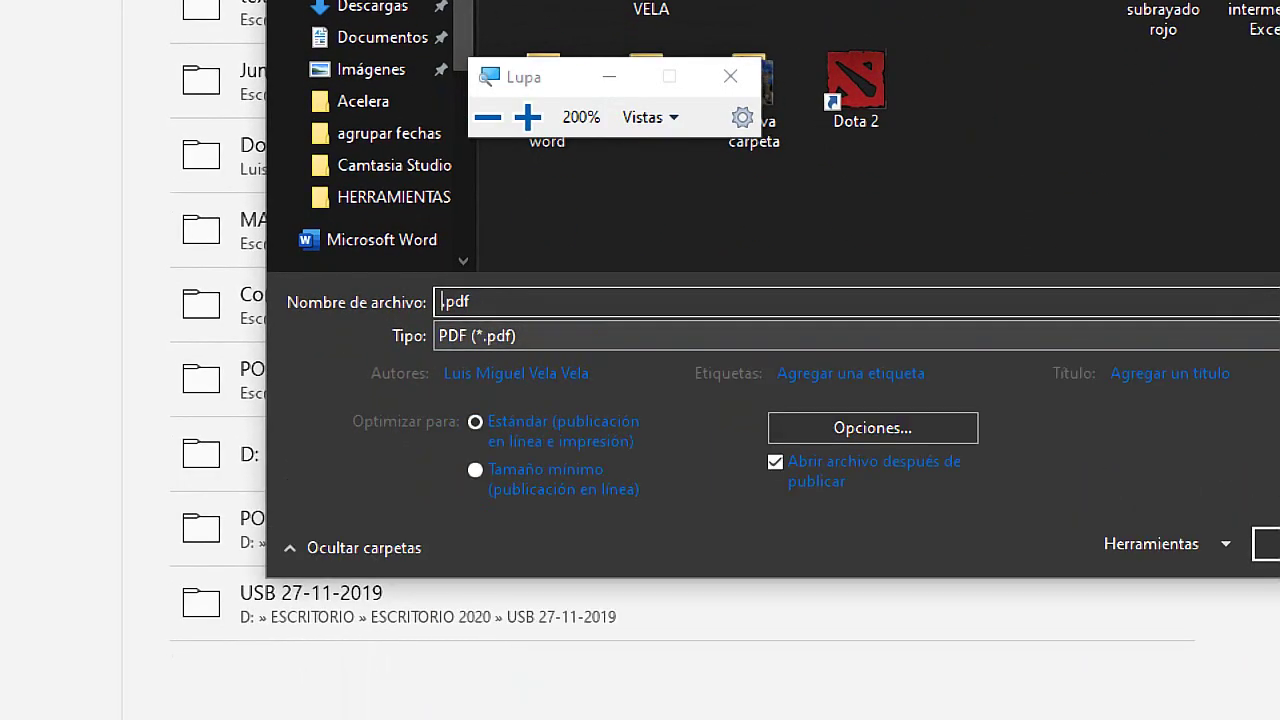
{"action": "type", "text": "FLYWER"}
{"action": "key", "text": "BackSpace"}
{"action": "key", "text": "BackSpace"}
{"action": "key", "text": "BackSpace"}
{"action": "type", "text": "WE"}
{"action": "key", "text": "BackSpace"}
{"action": "key", "text": "BackSpace"}
{"action": "type", "text": "ER"}
{"action": "key", "text": "super+Escape"}
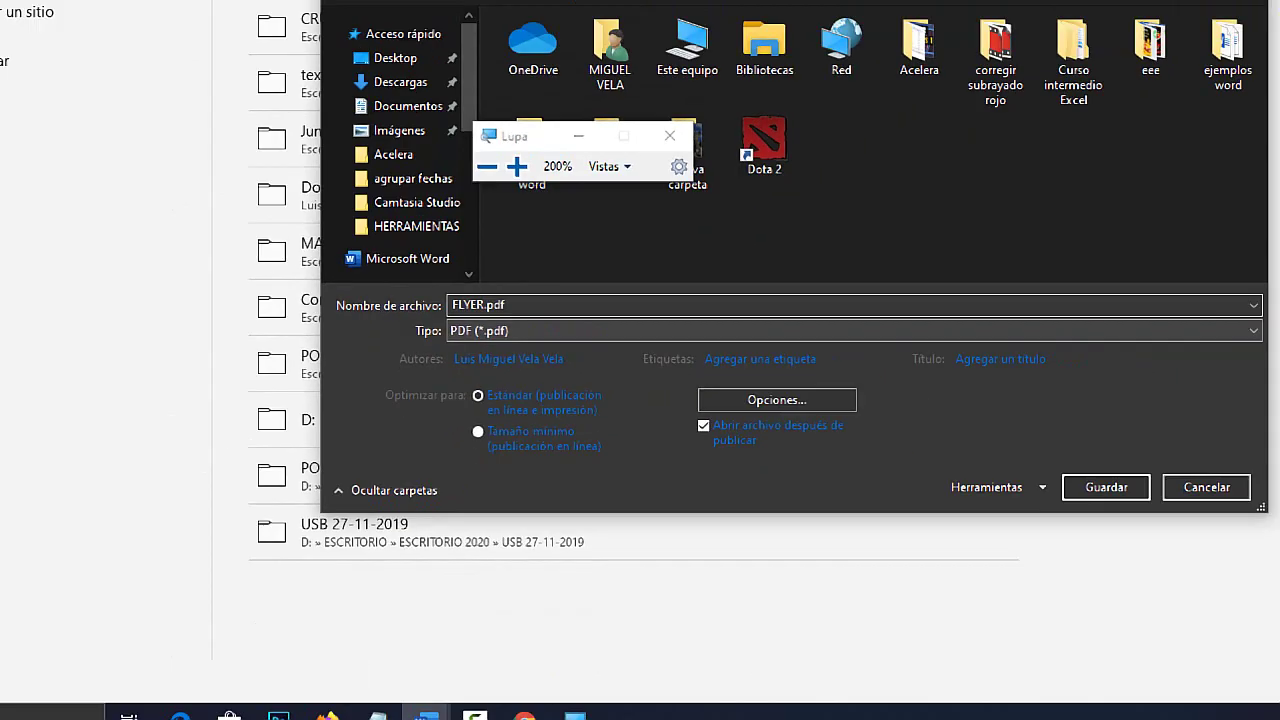
{"action": "key", "text": "Return"}
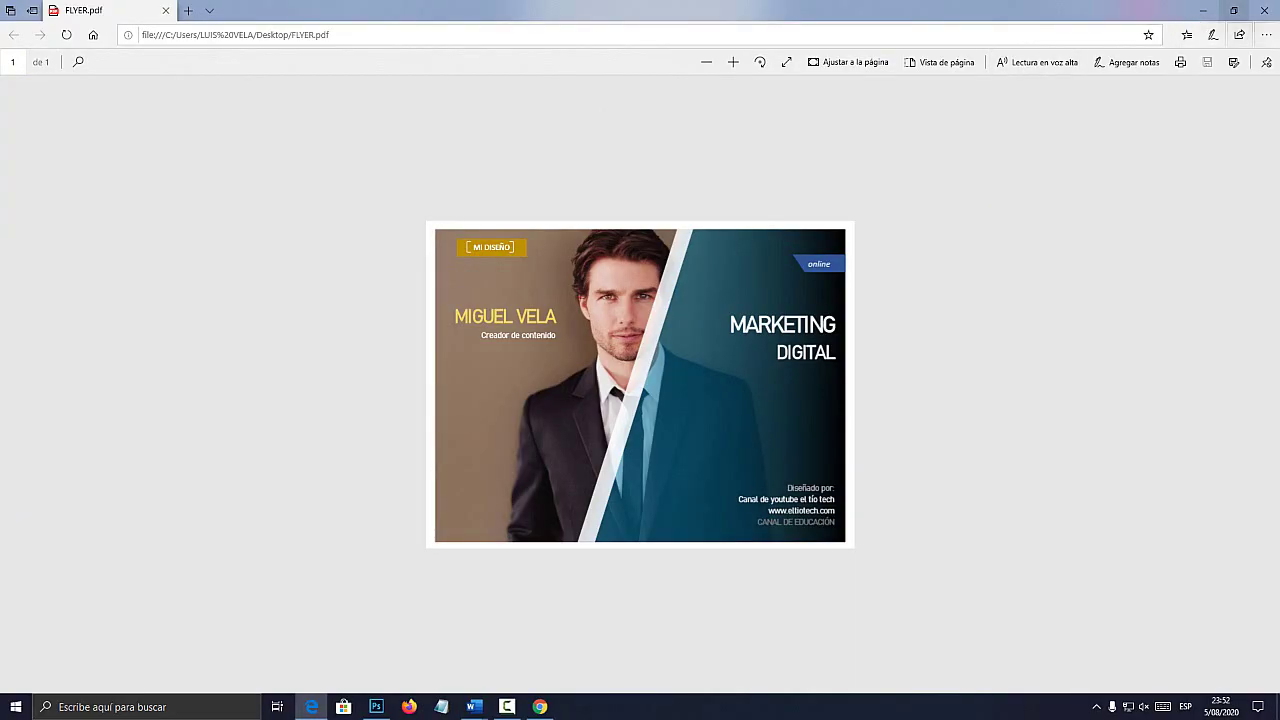
{"action": "left_click", "coordinate": [1264, 11]}
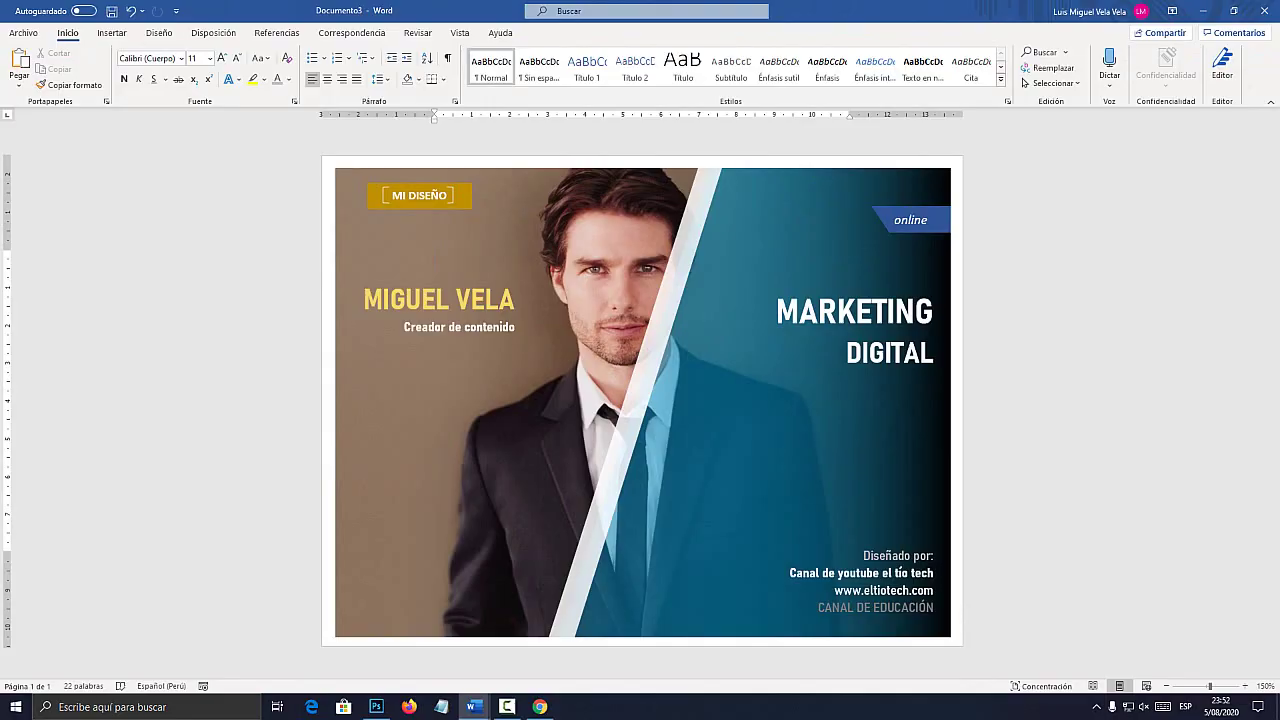
- Try moving the background photo and the gradient overlay separately, undoing the photo's move
{"action": "left_click_drag", "start_coordinate": [480, 420], "coordinate": [492, 461]}
{"action": "key", "text": "ctrl+z"}
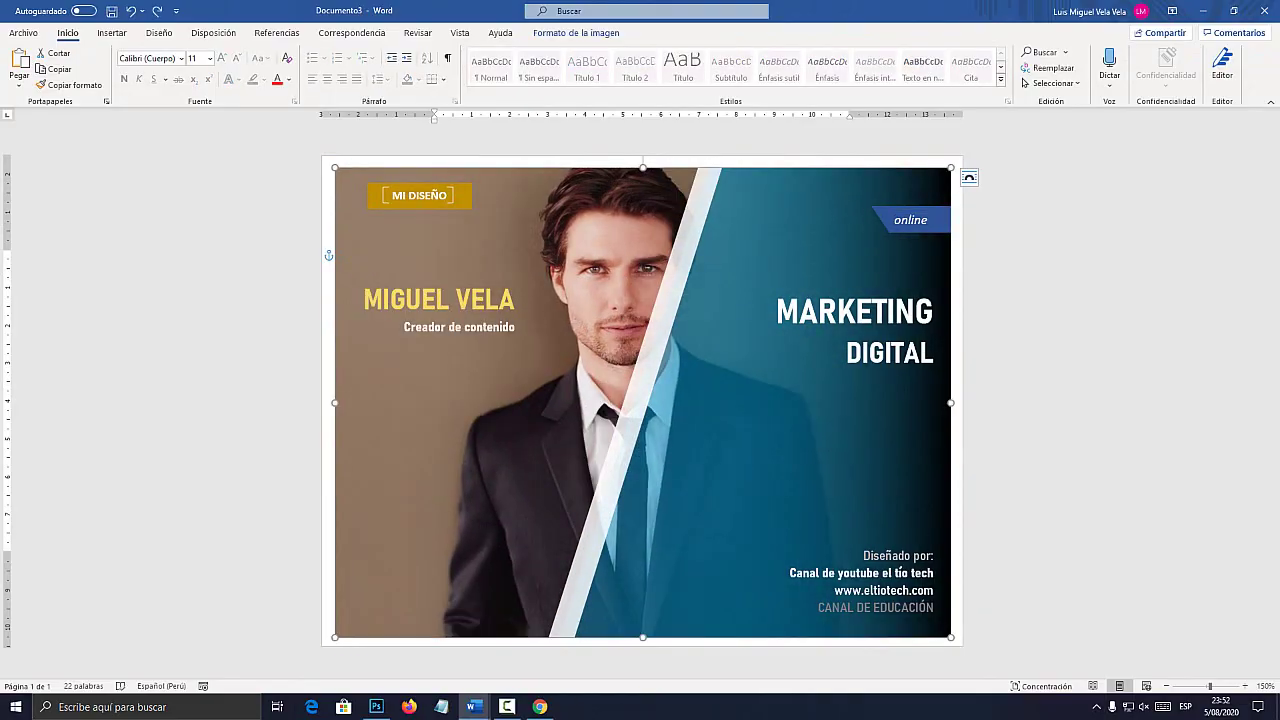
{"action": "left_click_drag", "start_coordinate": [740, 440], "coordinate": [800, 450]}
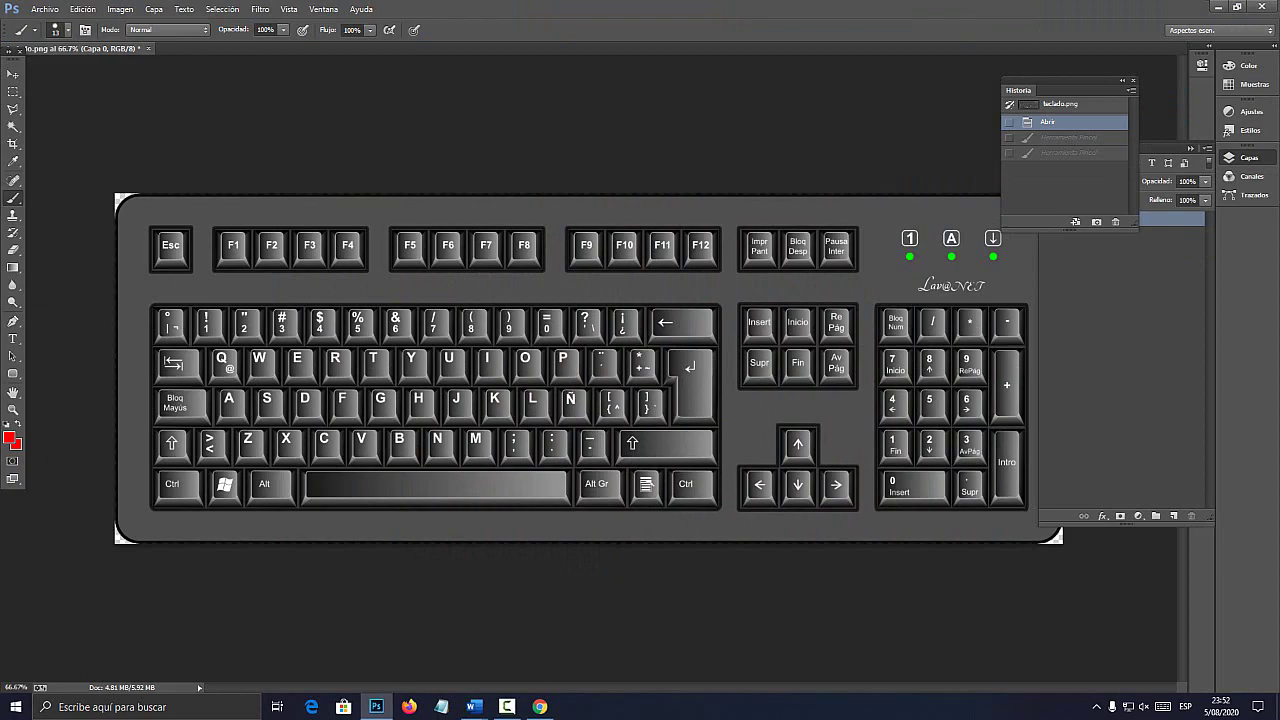
- In Photoshop, brush a red arrow across the lower edge of the B, N and M keys on the keyboard image
{"action": "key", "text": "ctrl+plus"}
{"action": "key", "text": "ctrl+minus"}
{"action": "key", "text": "ctrl+plus"}
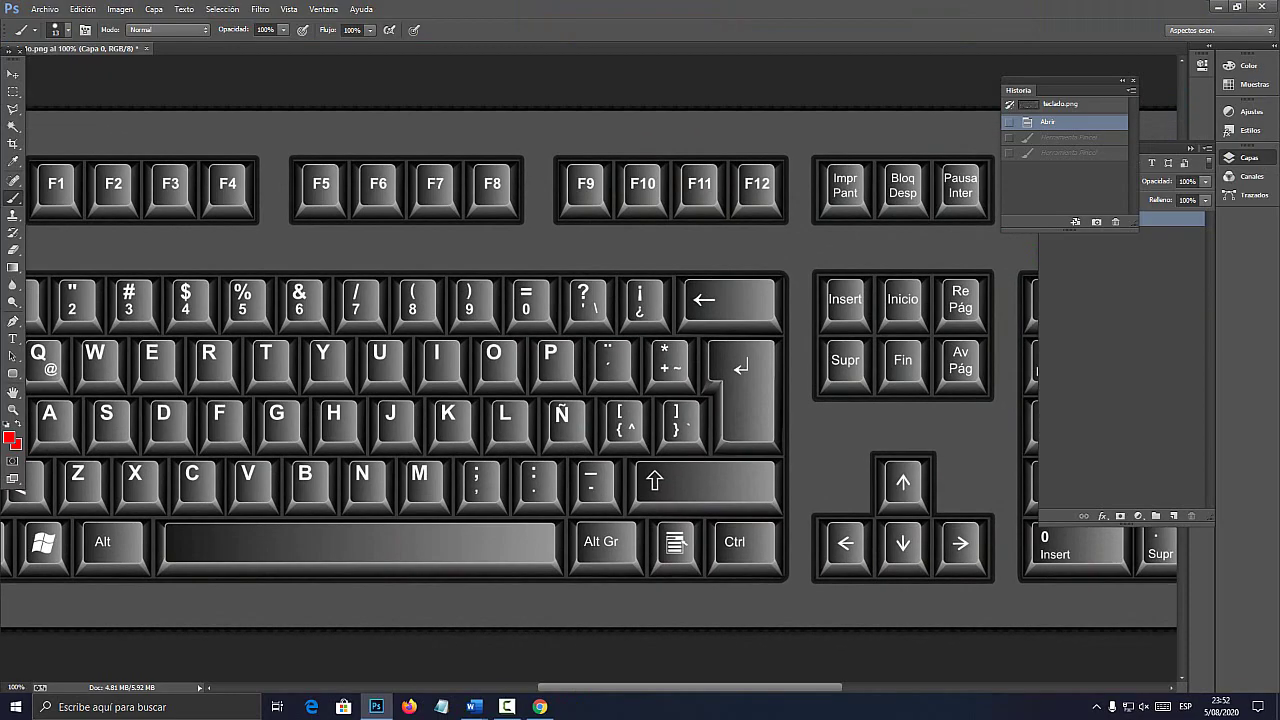
{"action": "left_click_drag", "start_coordinate": [274, 488], "coordinate": [442, 478]}
{"action": "key", "text": "v"}
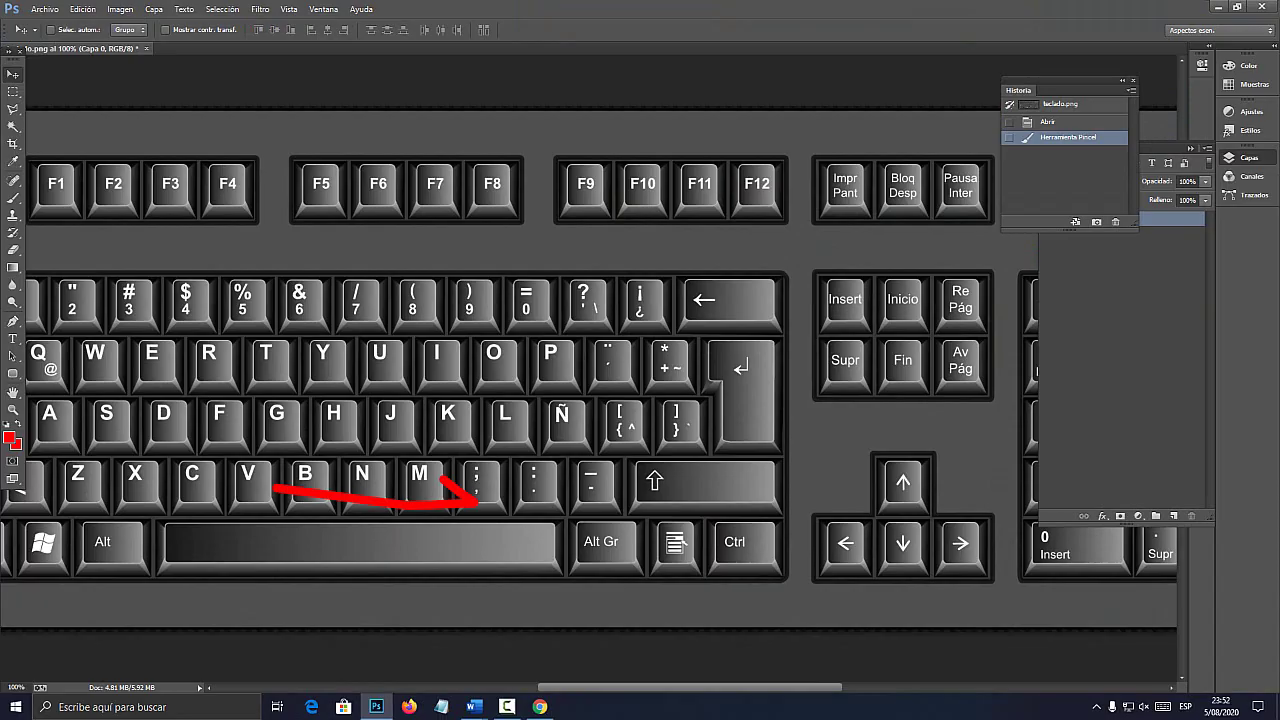
- Mark the keyboard image's left Shift key with red brush strokes, then revert the image to its Abrir history state
{"action": "key", "text": "ctrl+minus"}
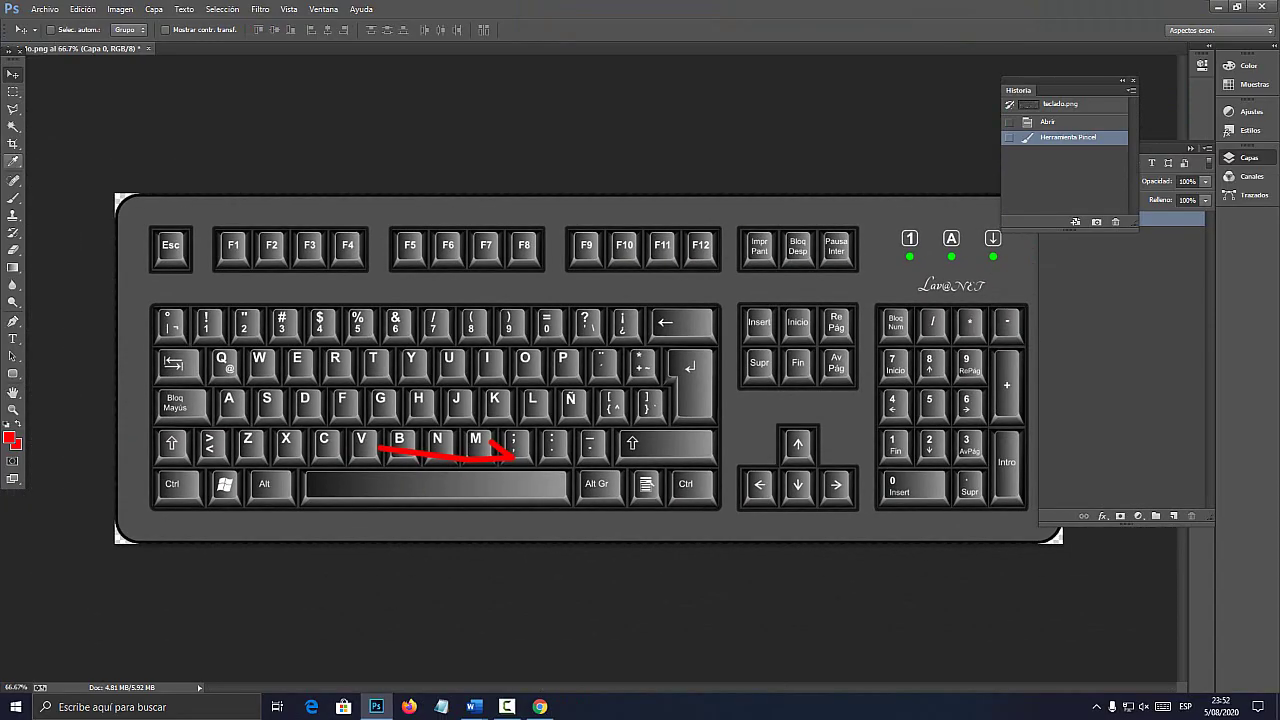
{"action": "key", "text": "b"}
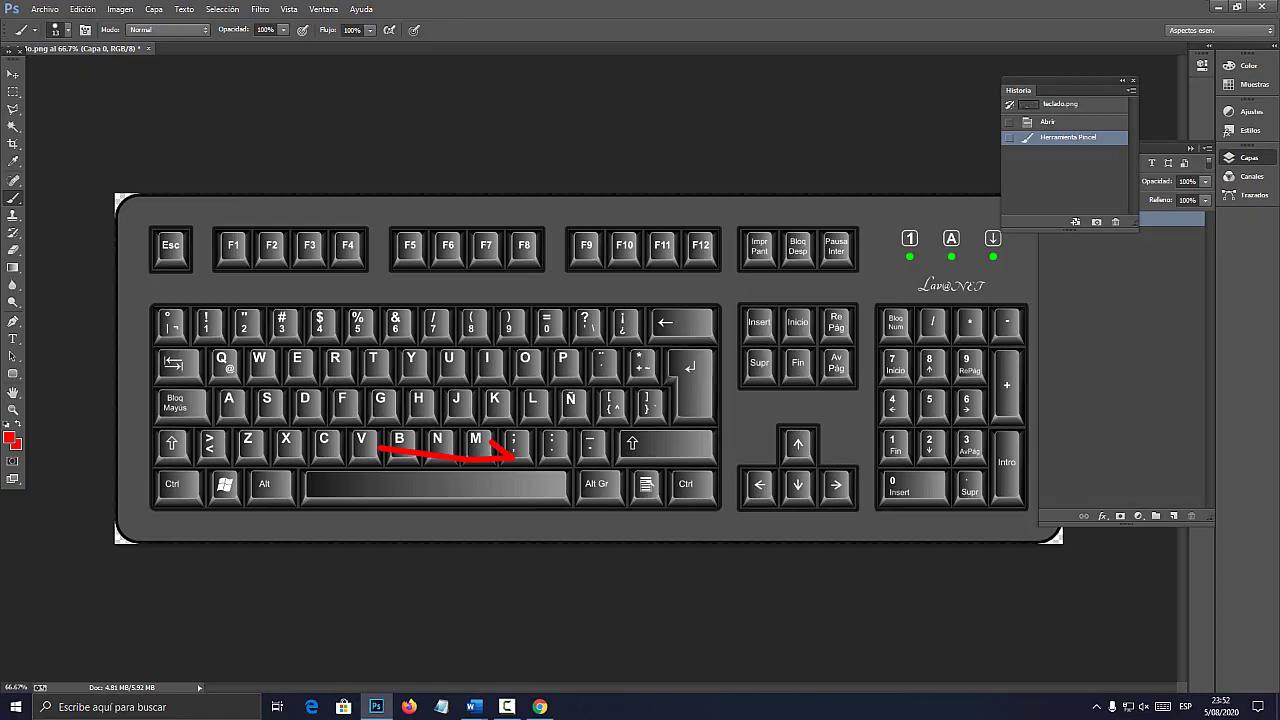
{"action": "mouse_move", "coordinate": [183, 455]}
{"action": "left_mouse_down"}
{"action": "mouse_move", "coordinate": [228, 464]}
{"action": "mouse_move", "coordinate": [178, 510]}
{"action": "mouse_move", "coordinate": [218, 465]}
{"action": "left_mouse_up"}
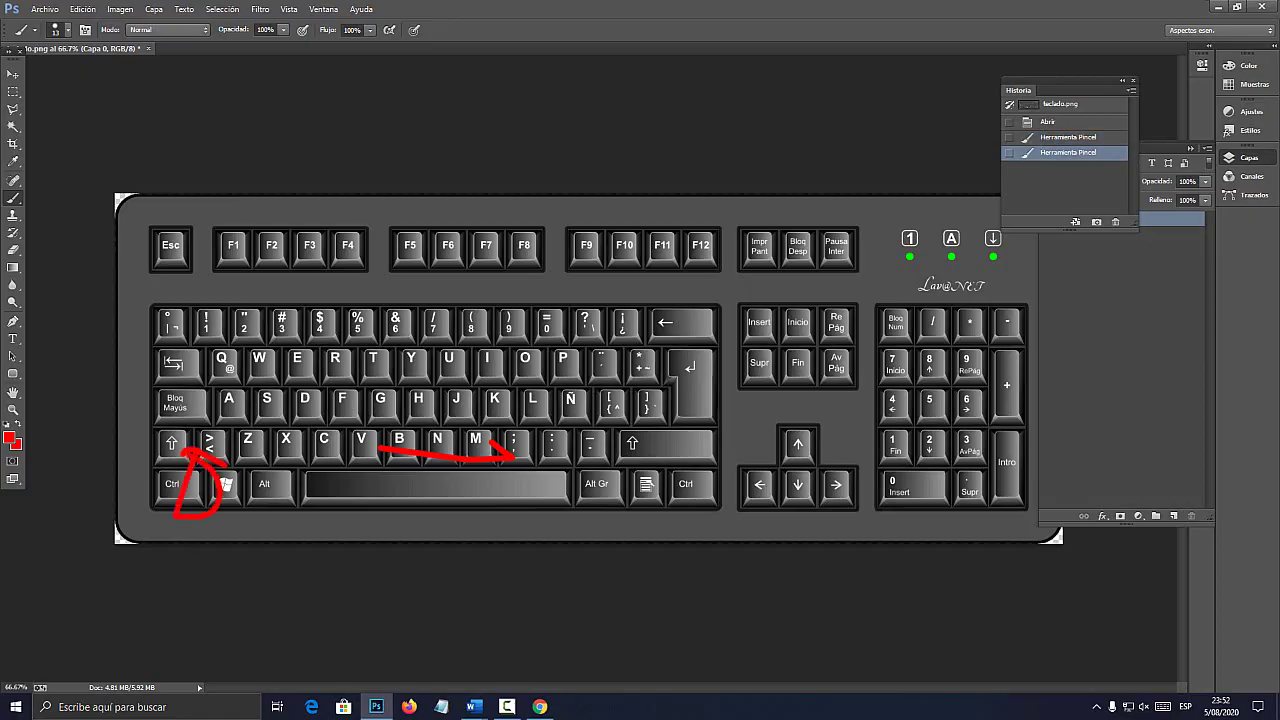
{"action": "left_click_drag", "start_coordinate": [206, 509], "coordinate": [166, 450]}
{"action": "left_click", "coordinate": [1048, 122]}
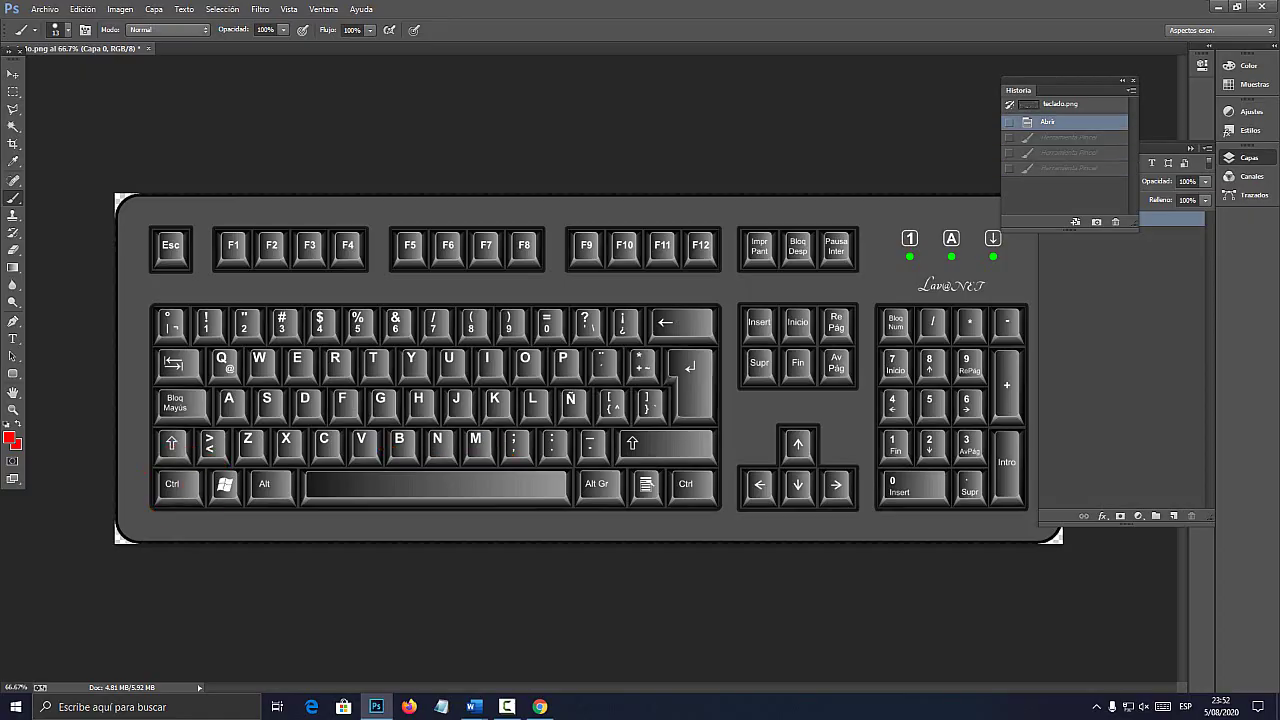
- Brush red marks around the left Shift key again, undo the strokes and return to the flyer in Word
{"action": "mouse_move", "coordinate": [213, 504]}
{"action": "left_mouse_down"}
{"action": "mouse_move", "coordinate": [206, 458]}
{"action": "mouse_move", "coordinate": [168, 452]}
{"action": "left_mouse_up"}
{"action": "left_click_drag", "start_coordinate": [213, 500], "coordinate": [203, 527]}
{"action": "mouse_move", "coordinate": [193, 458]}
{"action": "left_mouse_down"}
{"action": "mouse_move", "coordinate": [286, 357]}
{"action": "mouse_move", "coordinate": [250, 443]}
{"action": "left_mouse_up"}
{"action": "key", "text": "ctrl+alt+z"}
{"action": "key", "text": "ctrl+alt+z"}
{"action": "key", "text": "ctrl+alt+z"}
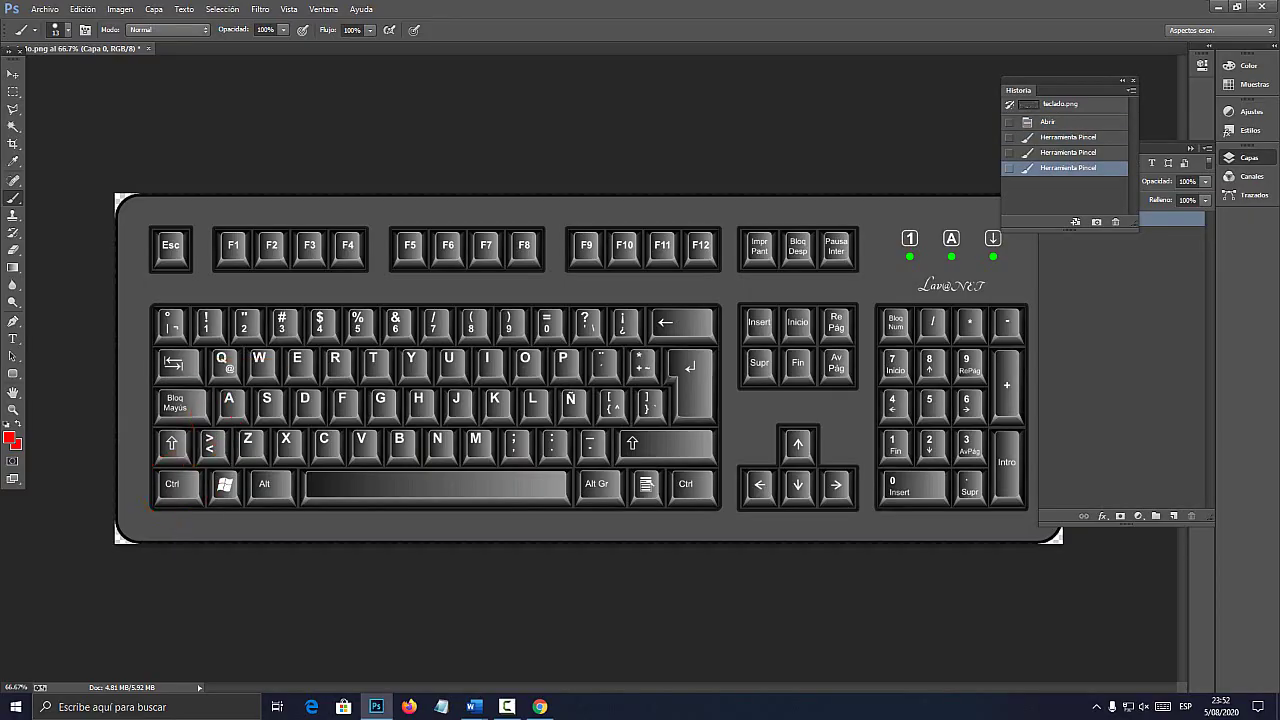
{"action": "left_click", "coordinate": [376, 706]}
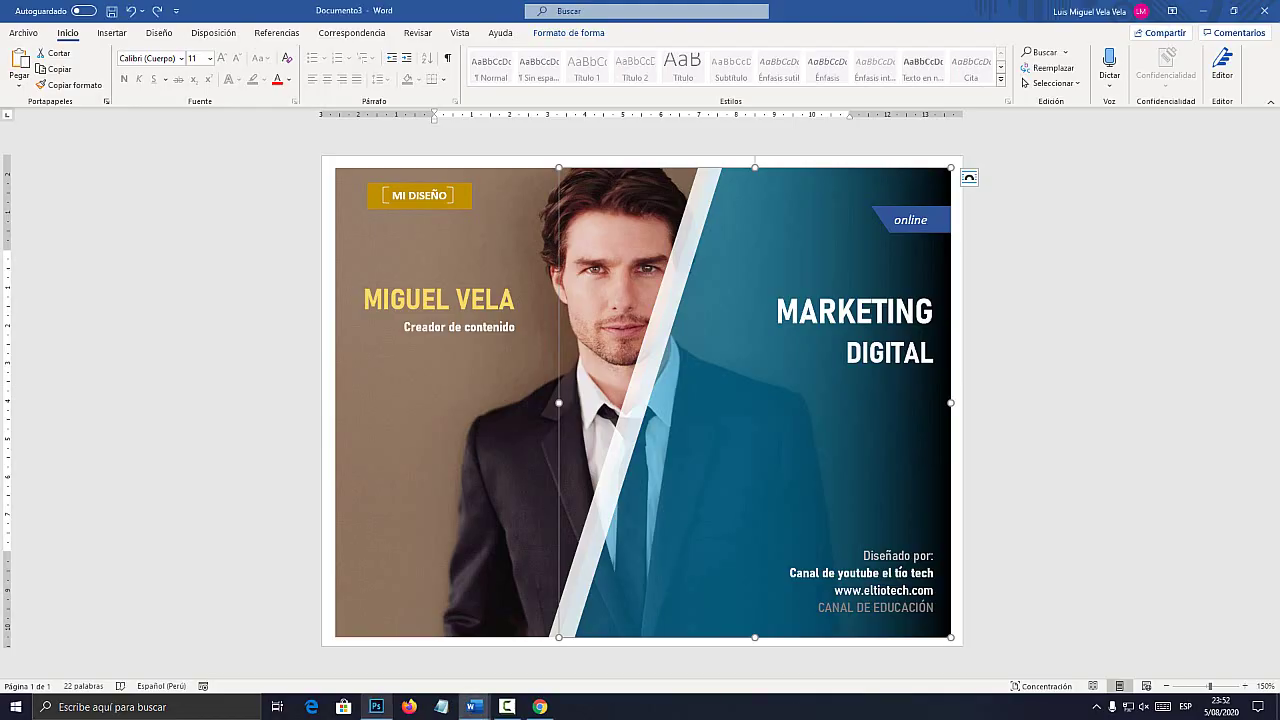
- Select the gradient overlay together with the background photo and group the two objects
{"action": "key", "text": "Escape"}
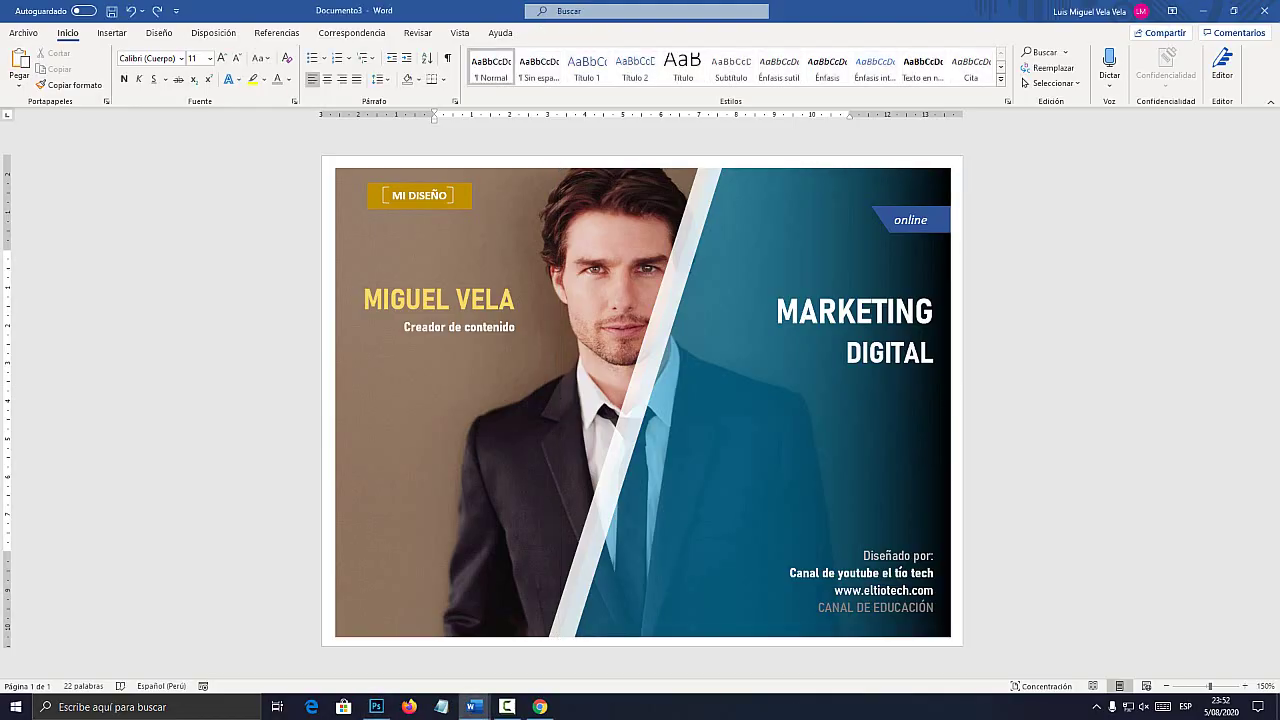
{"action": "left_click", "coordinate": [755, 430]}
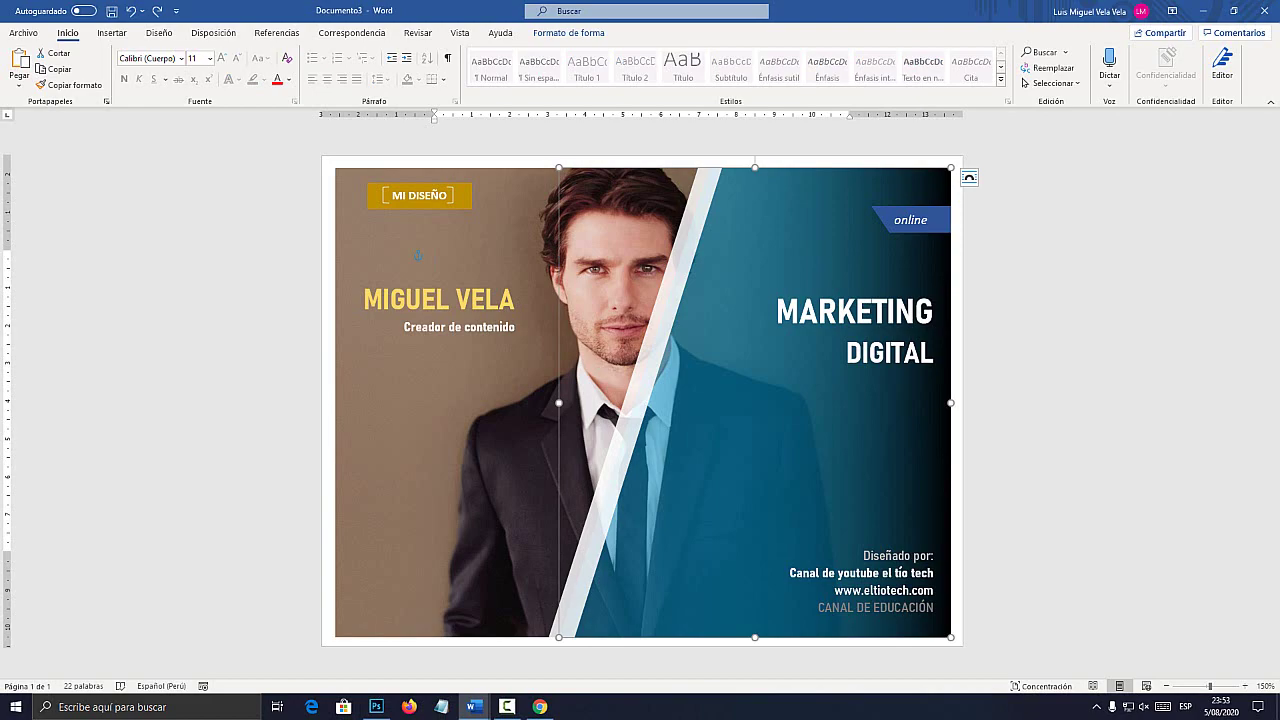
{"action": "mouse_move", "coordinate": [755, 402]}
{"action": "left_mouse_down"}
{"action": "mouse_move", "coordinate": [711, 451]}
{"action": "mouse_move", "coordinate": [711, 472]}
{"action": "mouse_move", "coordinate": [726, 452]}
{"action": "mouse_move", "coordinate": [728, 475]}
{"action": "mouse_move", "coordinate": [755, 403]}
{"action": "left_mouse_up"}
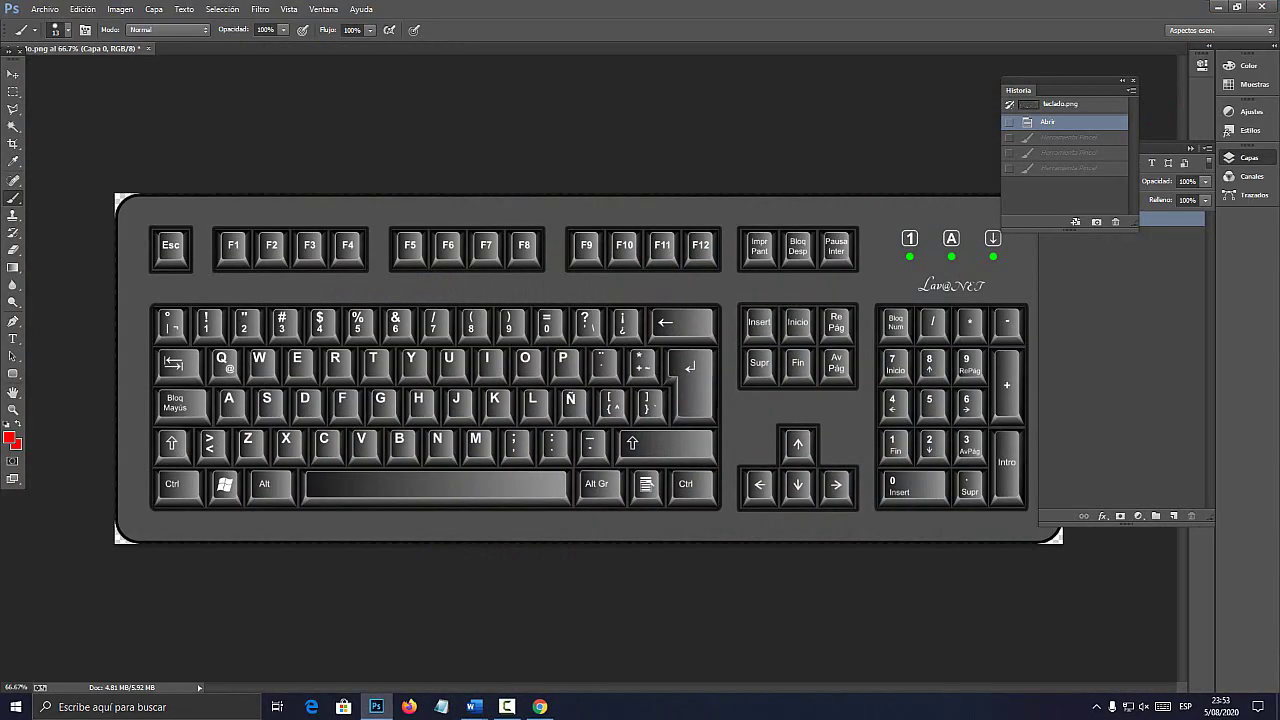
{"action": "mouse_move", "coordinate": [148, 440]}
{"action": "left_mouse_down"}
{"action": "mouse_move", "coordinate": [207, 455]}
{"action": "mouse_move", "coordinate": [174, 470]}
{"action": "left_mouse_up"}
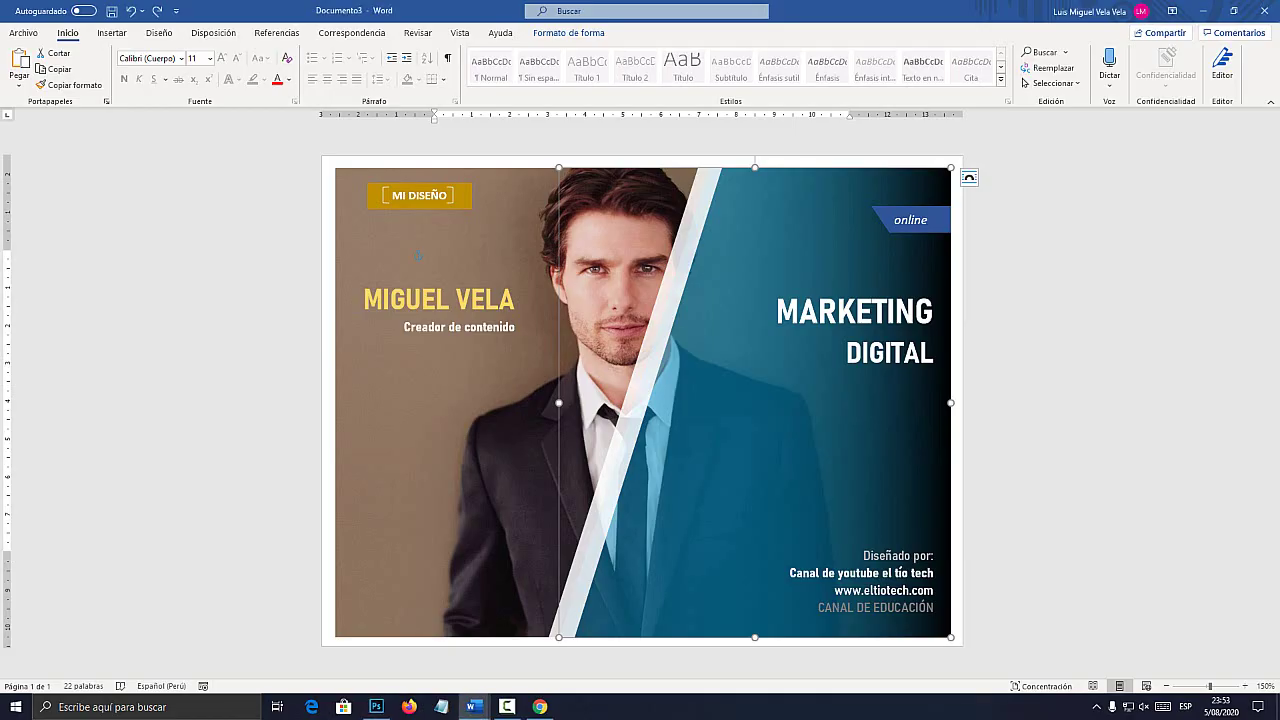
{"action": "left_click", "coordinate": [419, 254], "text": "shift"}
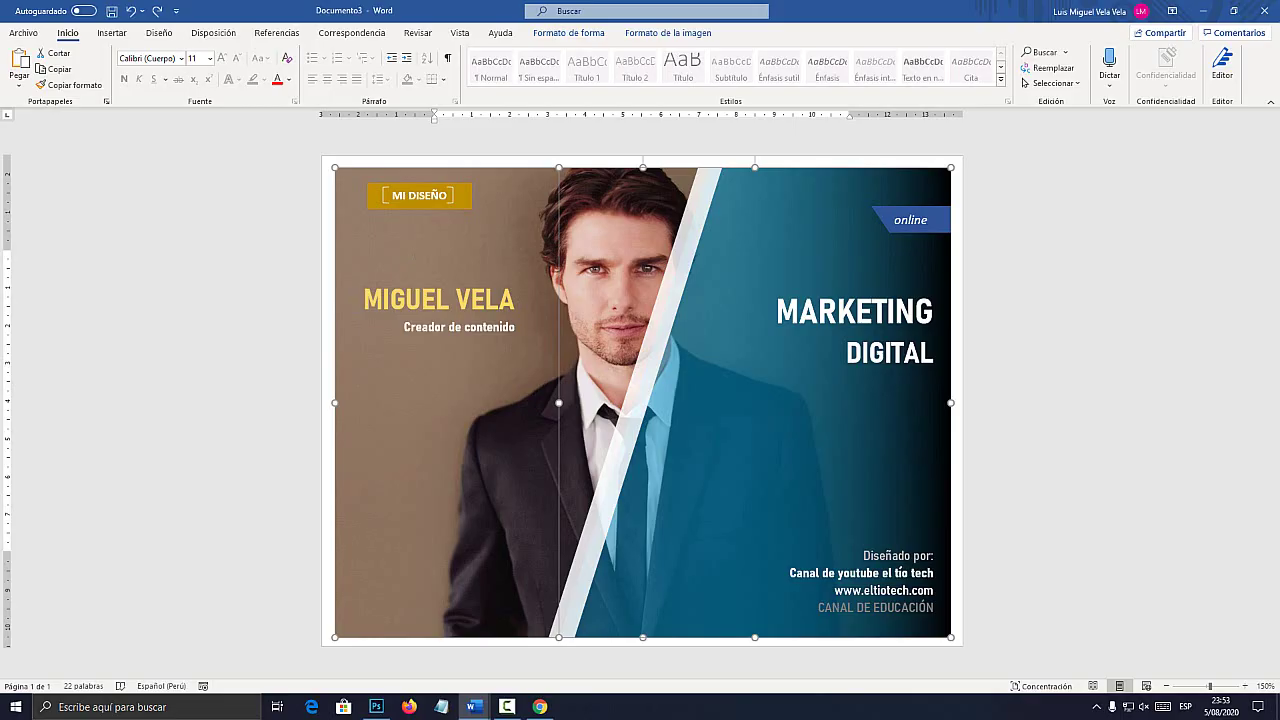
{"action": "right_click", "coordinate": [421, 383]}
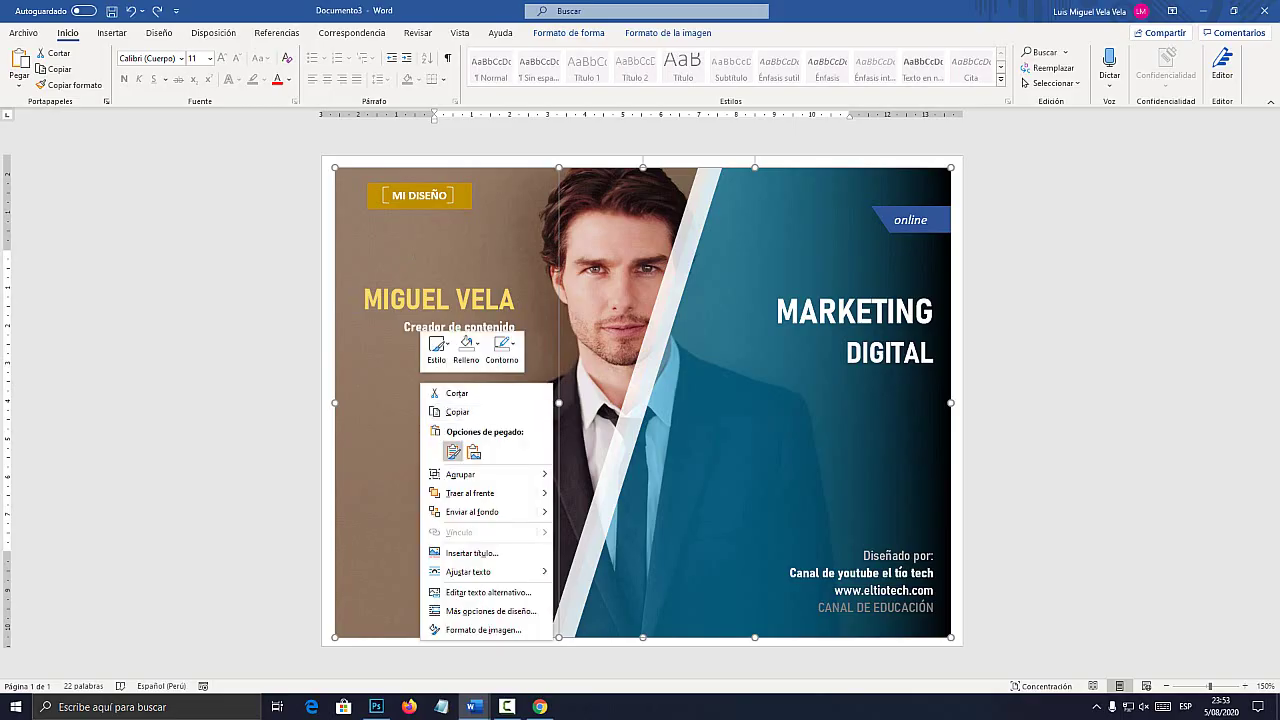
{"action": "mouse_move", "coordinate": [480, 474]}
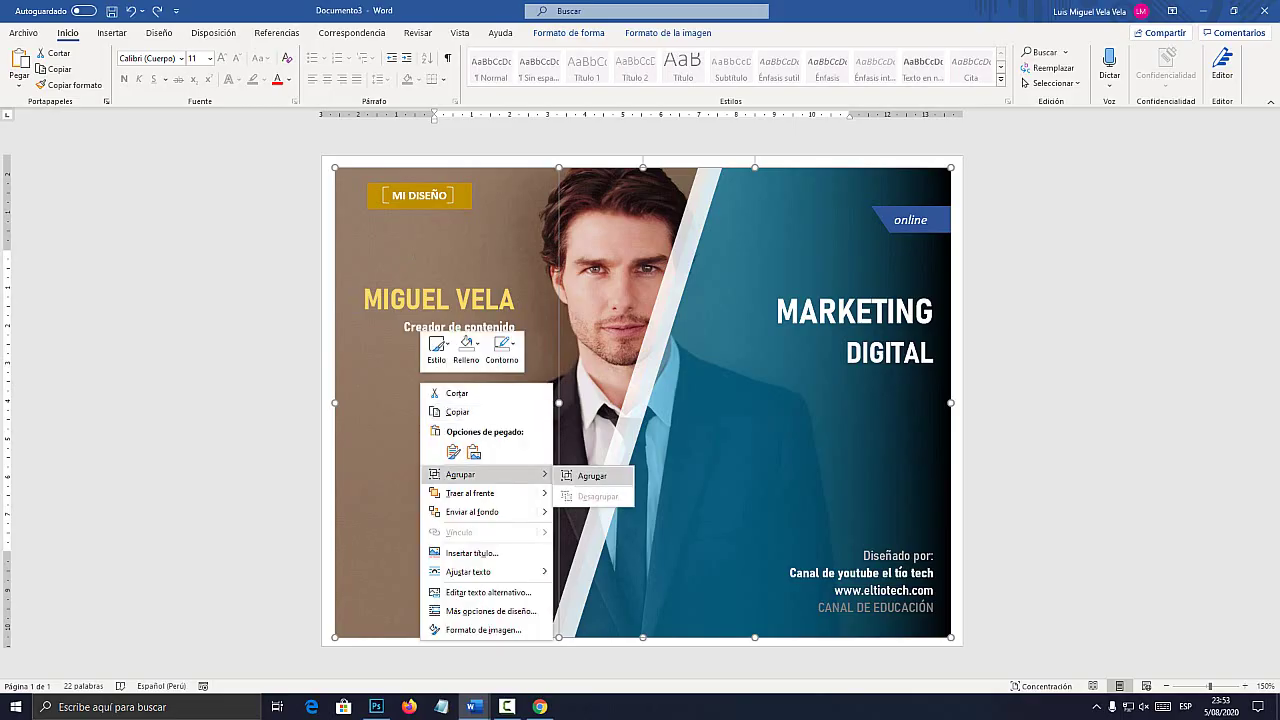
{"action": "left_click", "coordinate": [592, 476]}
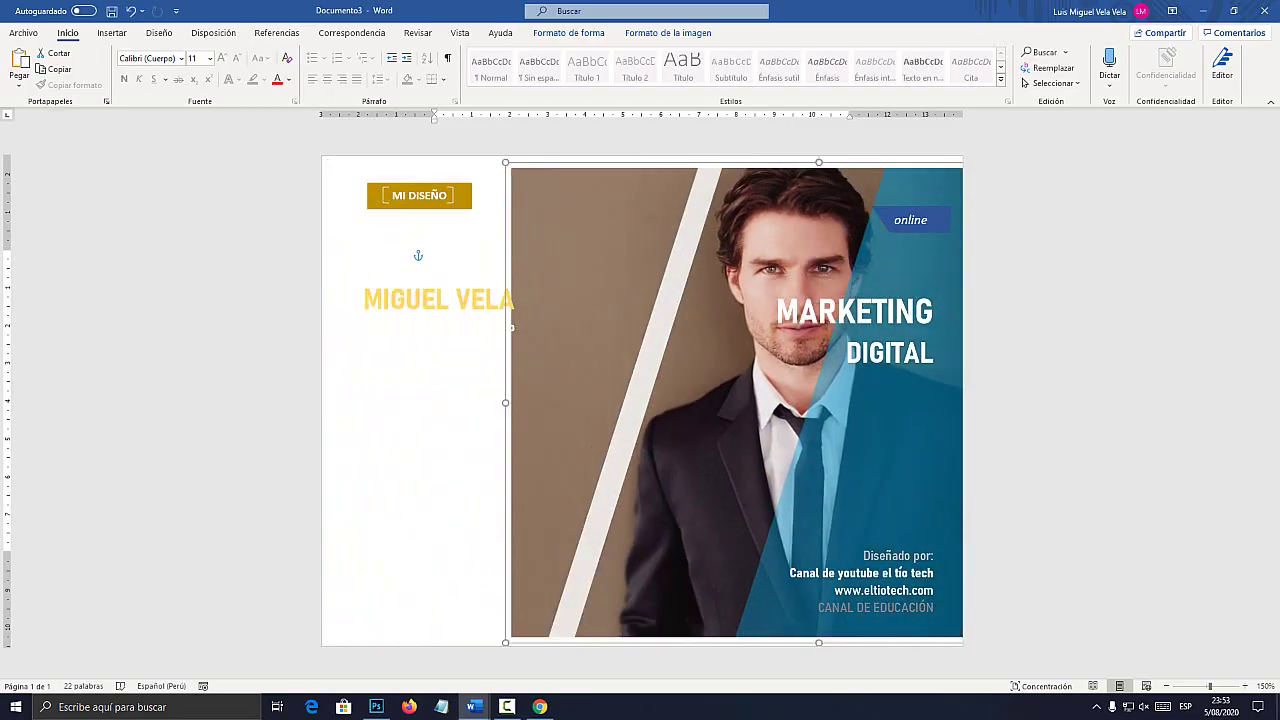
- Try moving the grouped photo and overlay down and to the left, then undo the move
{"action": "left_click_drag", "start_coordinate": [765, 450], "coordinate": [564, 508]}
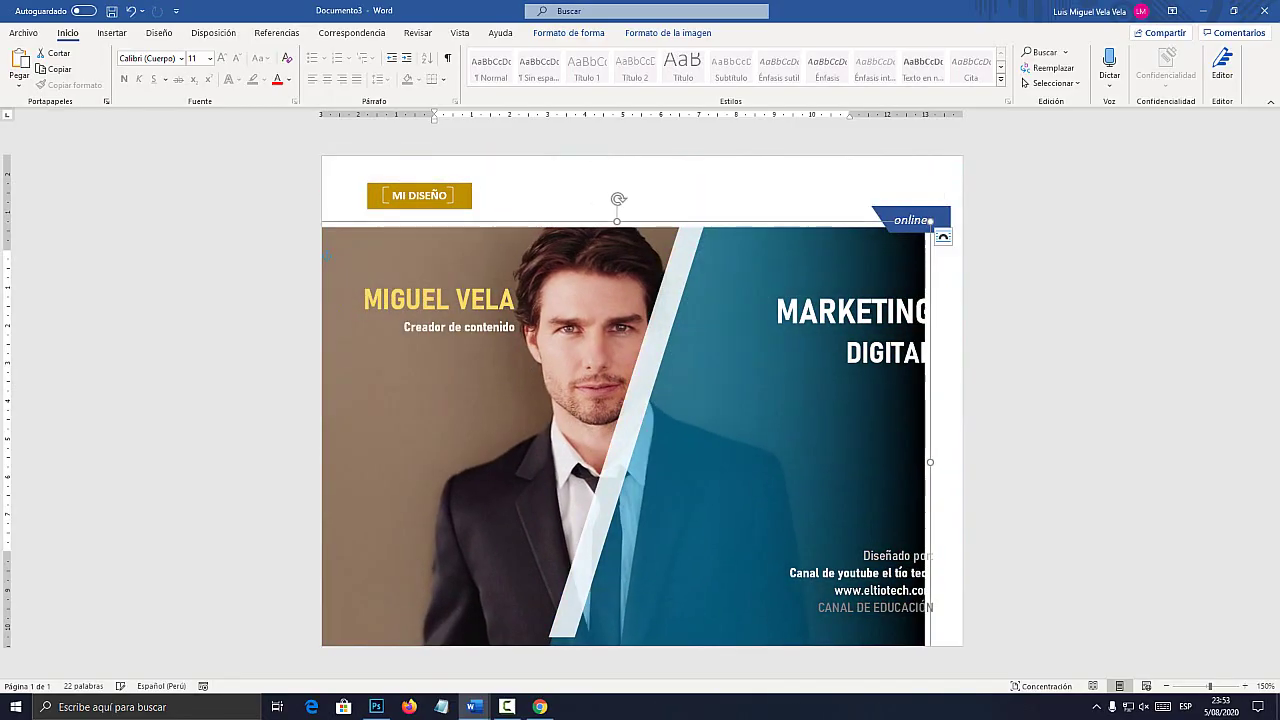
{"action": "key", "text": "ctrl+z"}
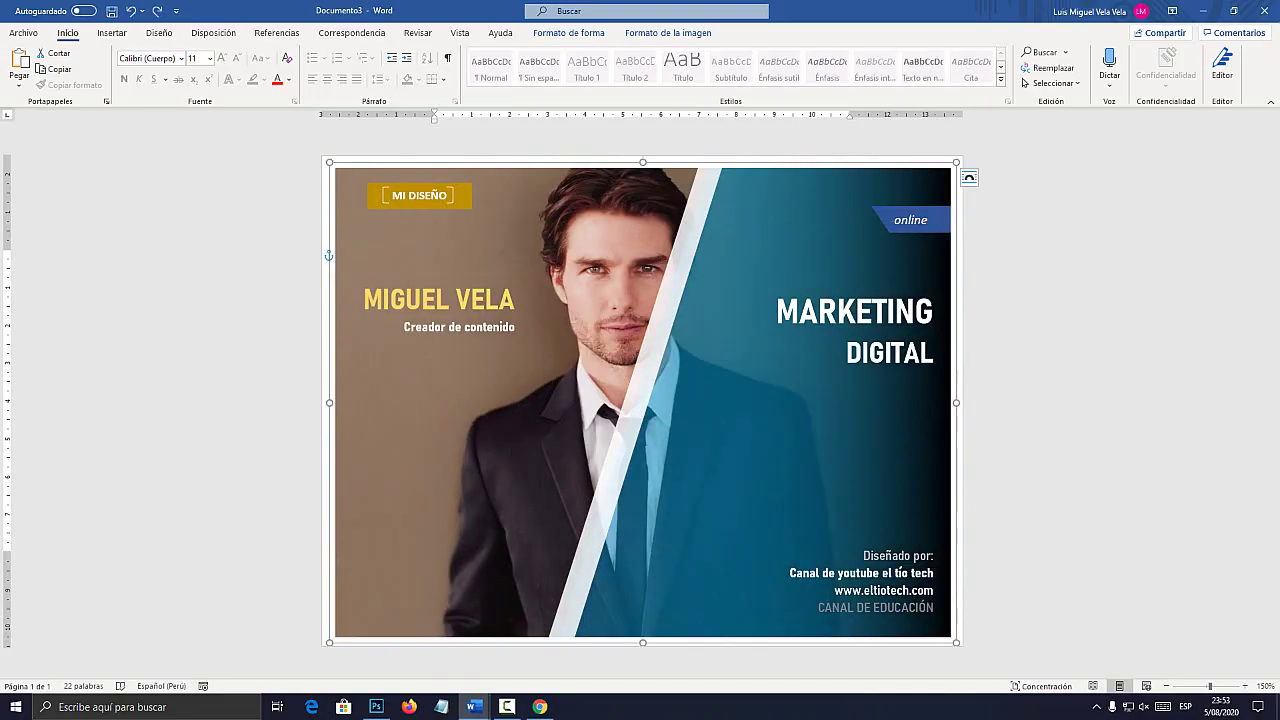
{"action": "key", "text": "ctrl+z"}
{"action": "key", "text": "ctrl+z"}
{"action": "key", "text": "ctrl+z"}
{"action": "key", "text": "ctrl+z"}
{"action": "key", "text": "ctrl+z"}
{"action": "key", "text": "ctrl+z"}
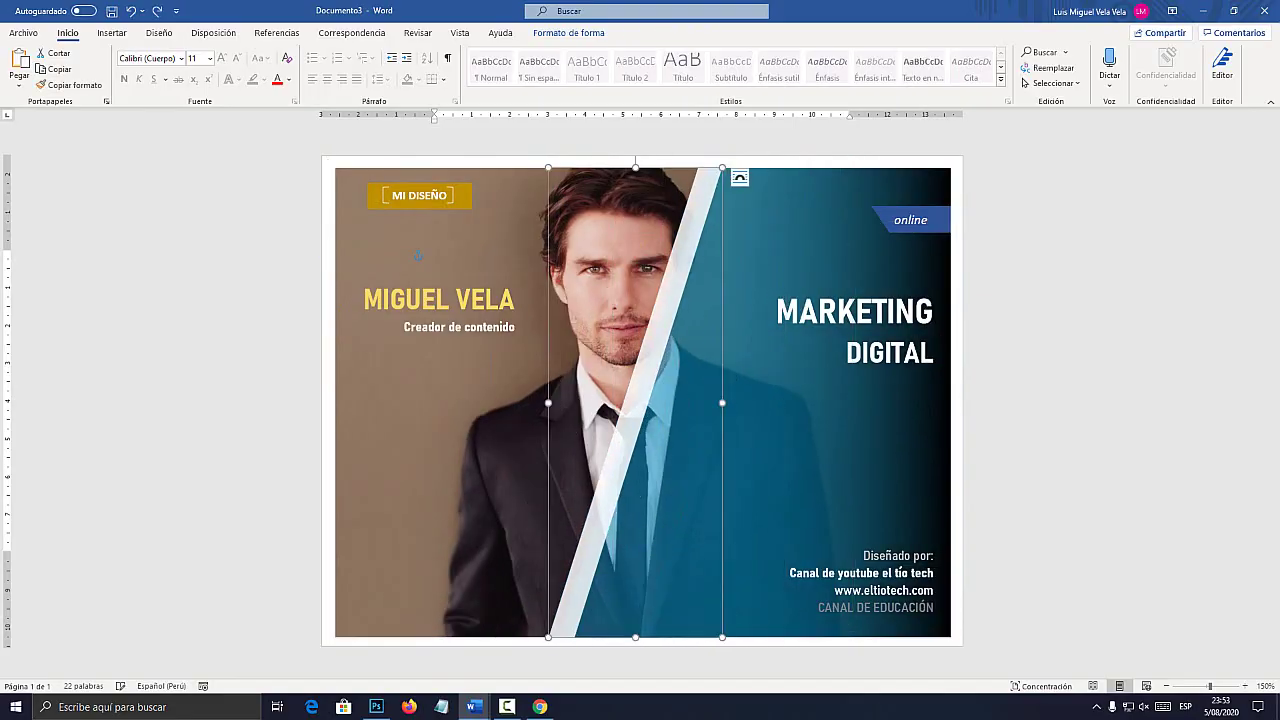
{"action": "key", "text": "ctrl+z"}
{"action": "key", "text": "ctrl+z"}
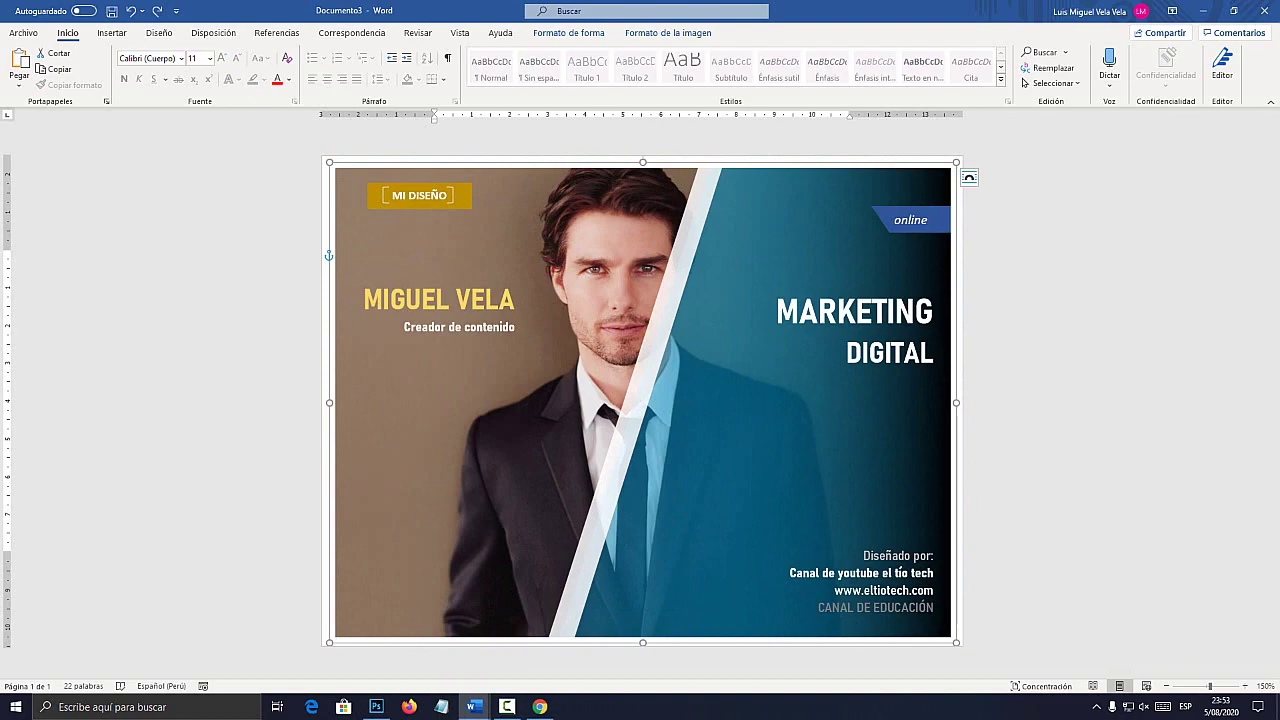
- Undo the last grouping, regroup the white diagonal band with the photo and overlay, and try moving the group to the left
{"action": "key", "text": "ctrl+z"}
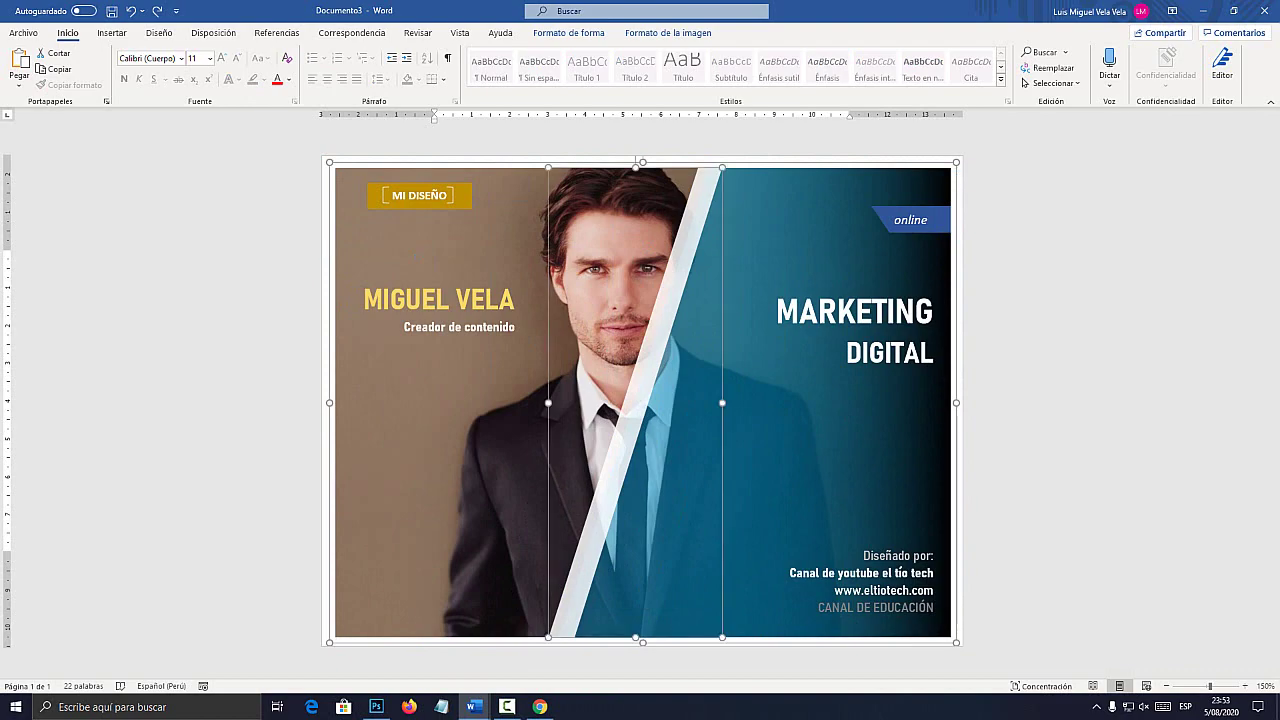
{"action": "right_click", "coordinate": [639, 384]}
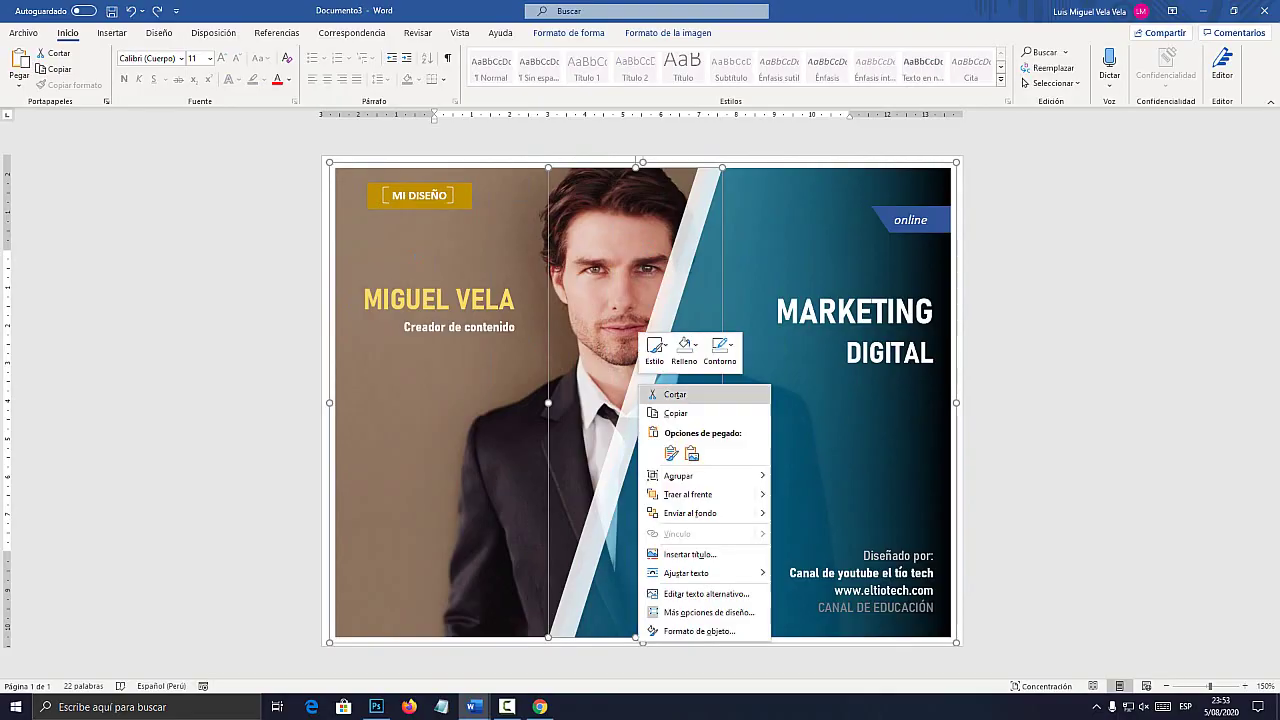
{"action": "mouse_move", "coordinate": [690, 476]}
{"action": "left_click", "coordinate": [810, 477]}
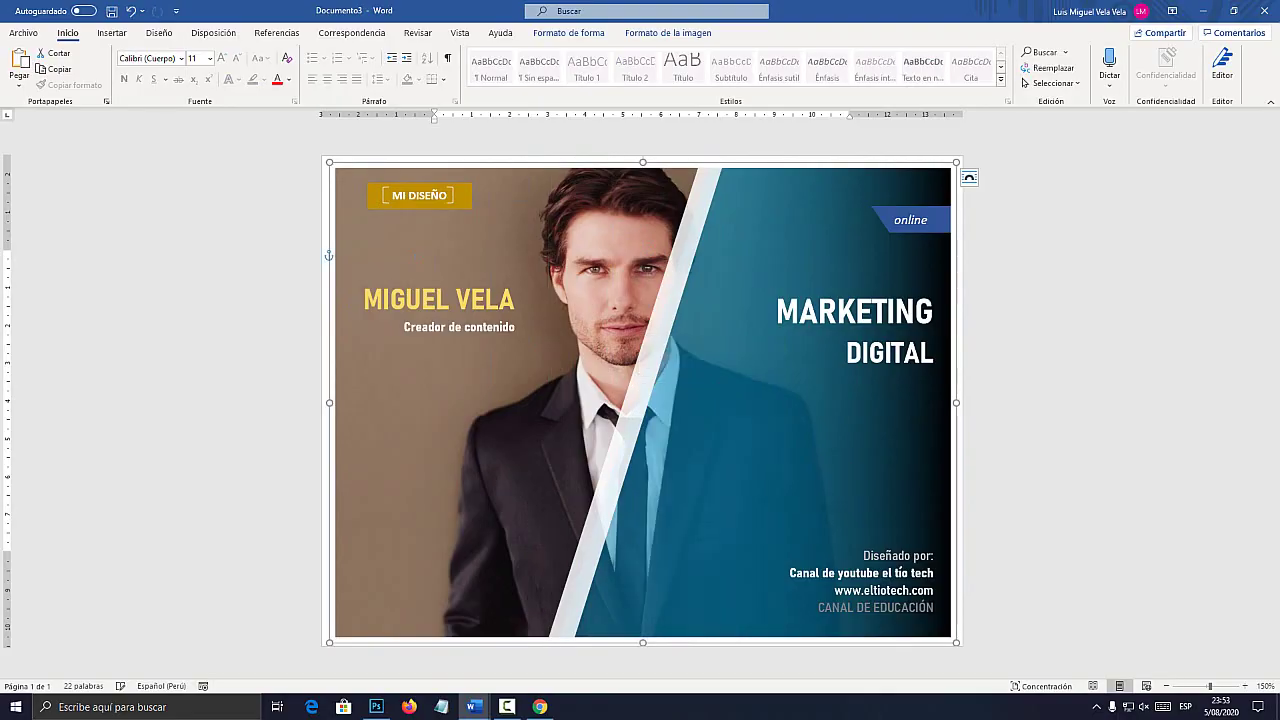
{"action": "left_click_drag", "start_coordinate": [641, 372], "coordinate": [501, 379]}
- Add the MARKETING DIGITAL text box to the selected photo group and group them into one object
{"action": "left_click", "coordinate": [873, 312]}
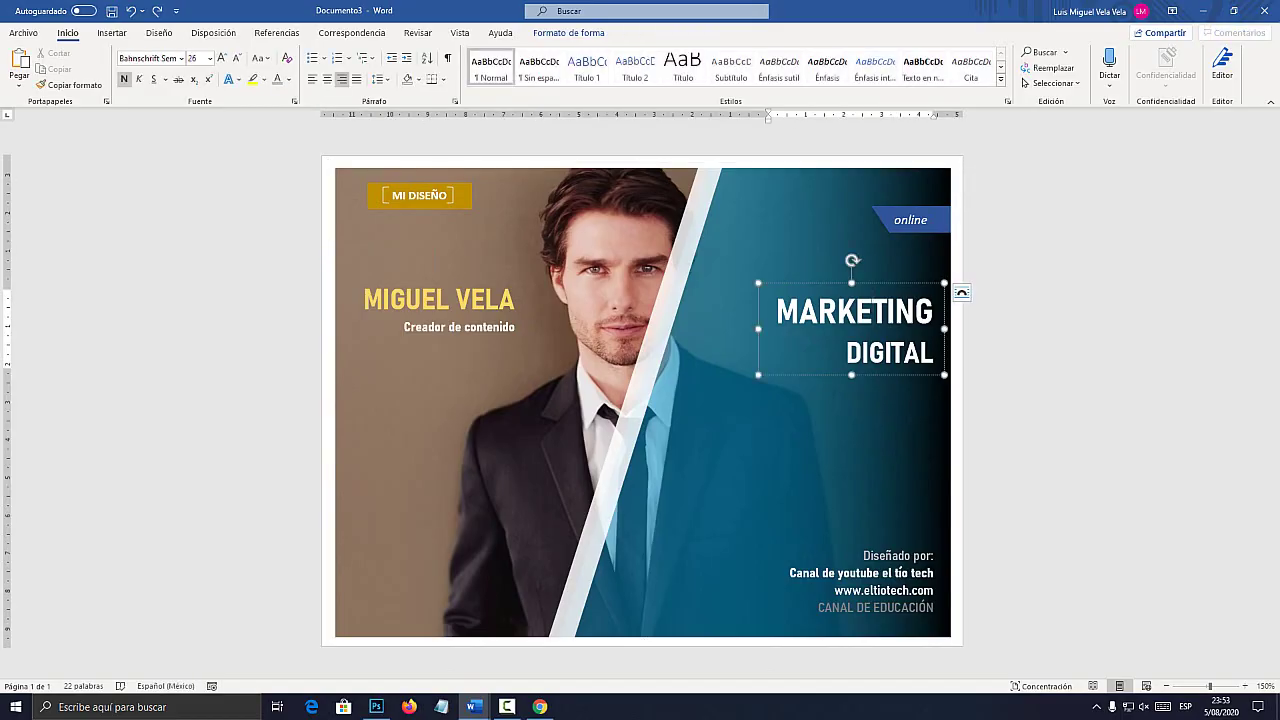
{"action": "key", "text": "Escape"}
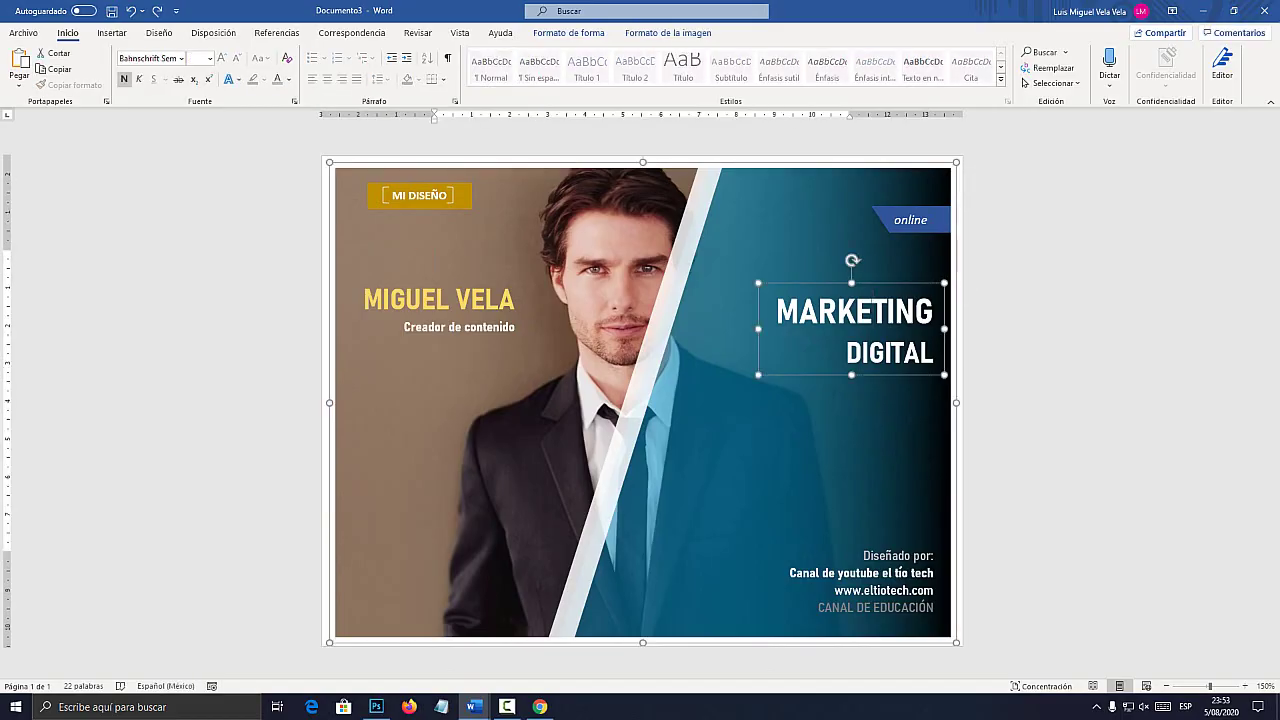
{"action": "key", "text": "super+plus"}
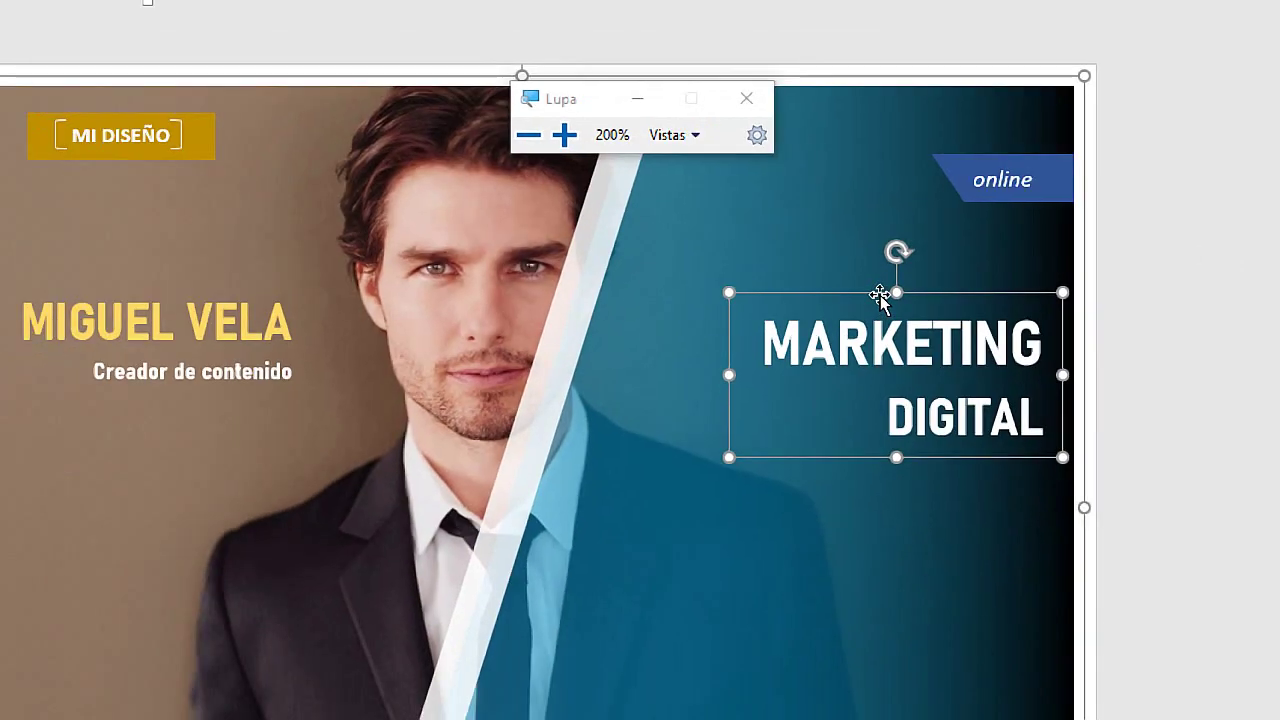
{"action": "key", "text": "super+Escape"}
{"action": "right_click", "coordinate": [846, 286]}
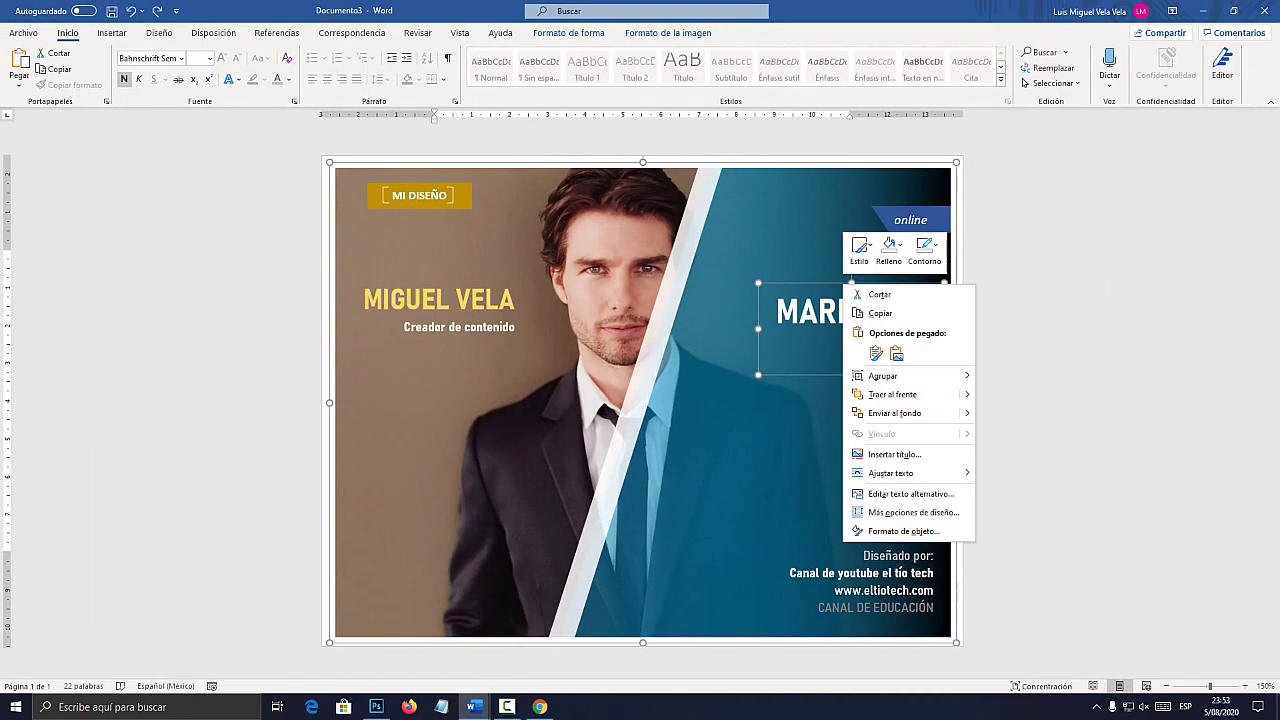
{"action": "mouse_move", "coordinate": [886, 375]}
{"action": "left_click", "coordinate": [1015, 377]}
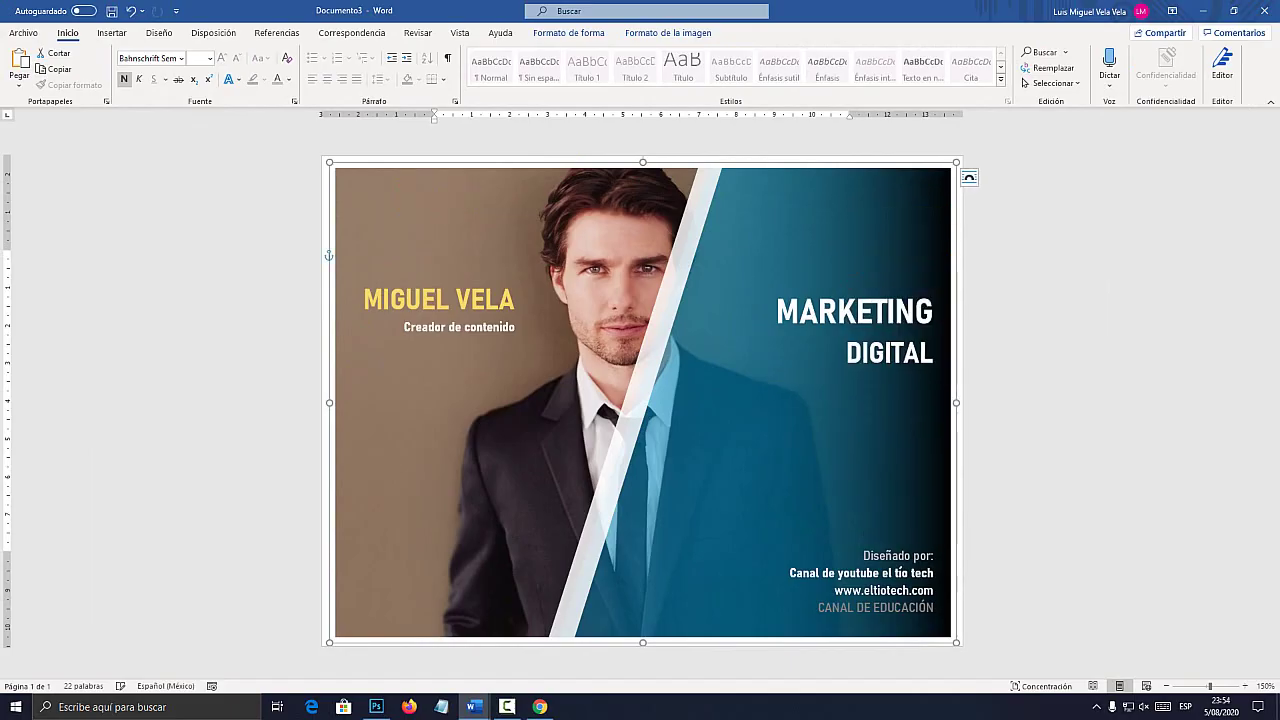
- Move the grouped design down to uncover the labels behind it and bring the "online" label in front of the photo
{"action": "left_click_drag", "start_coordinate": [848, 420], "coordinate": [842, 516]}
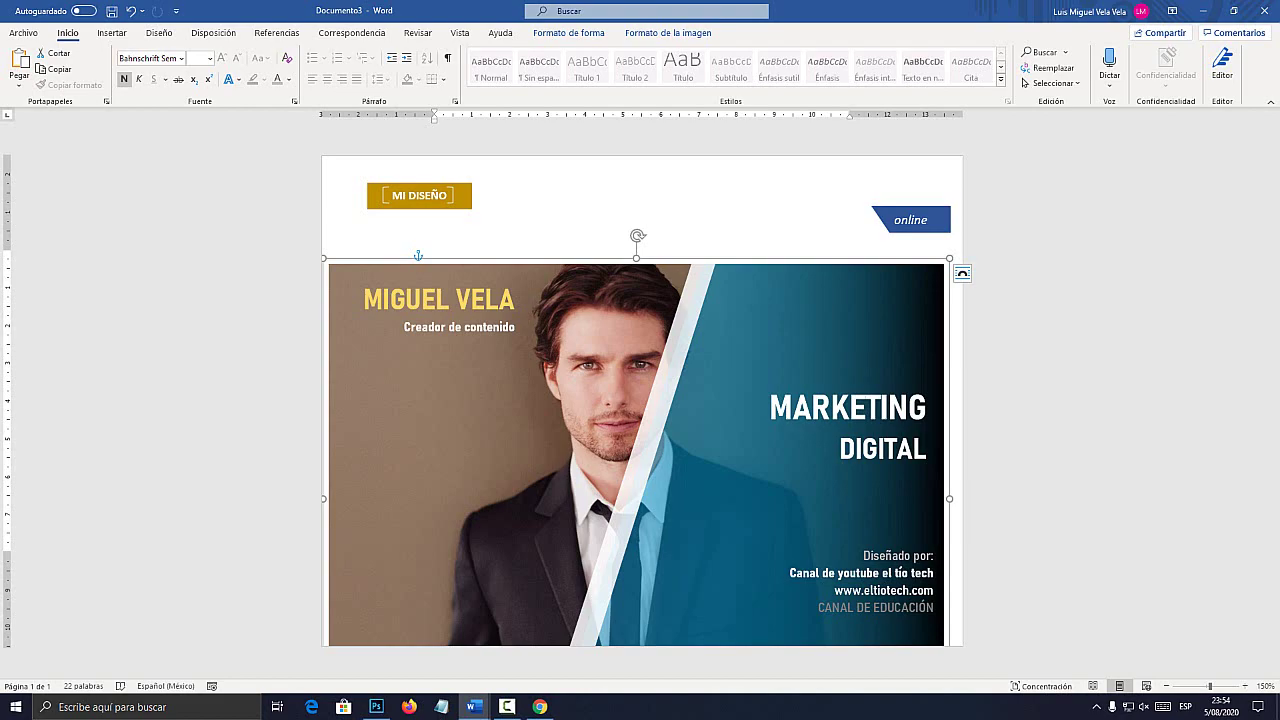
{"action": "left_click_drag", "start_coordinate": [842, 516], "coordinate": [853, 481]}
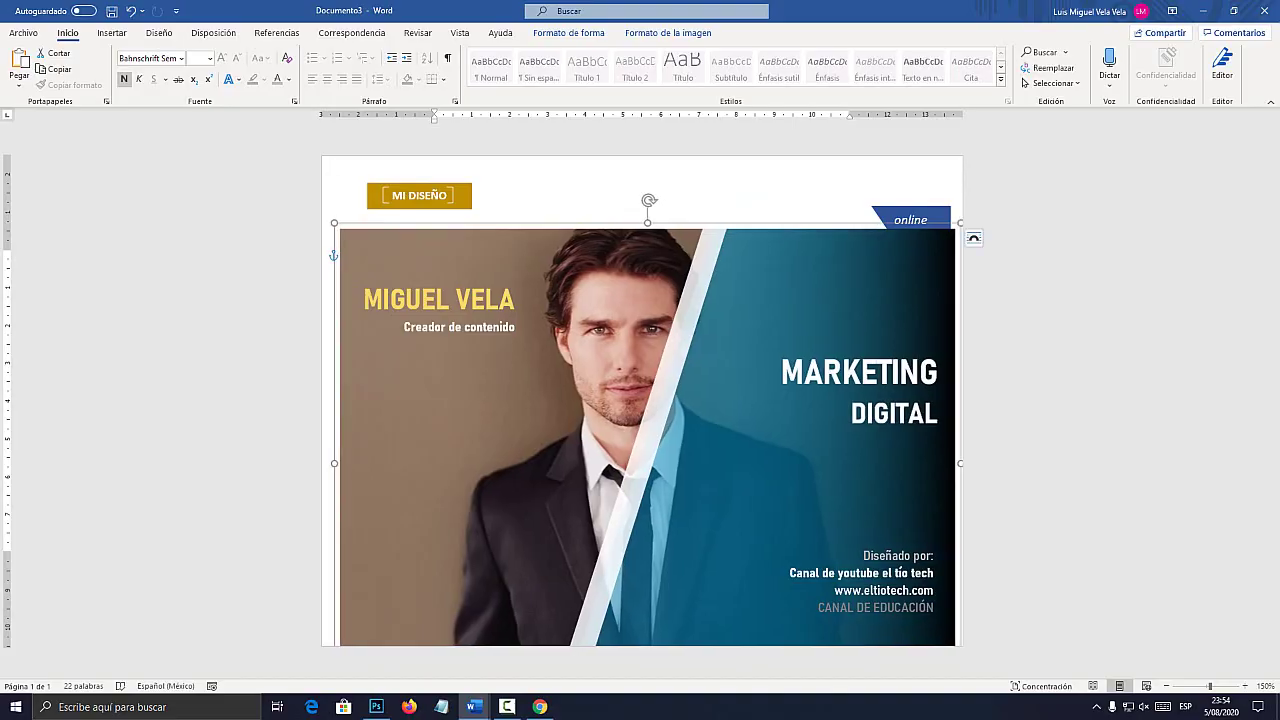
{"action": "left_click", "coordinate": [910, 219]}
{"action": "key", "text": "super+plus"}
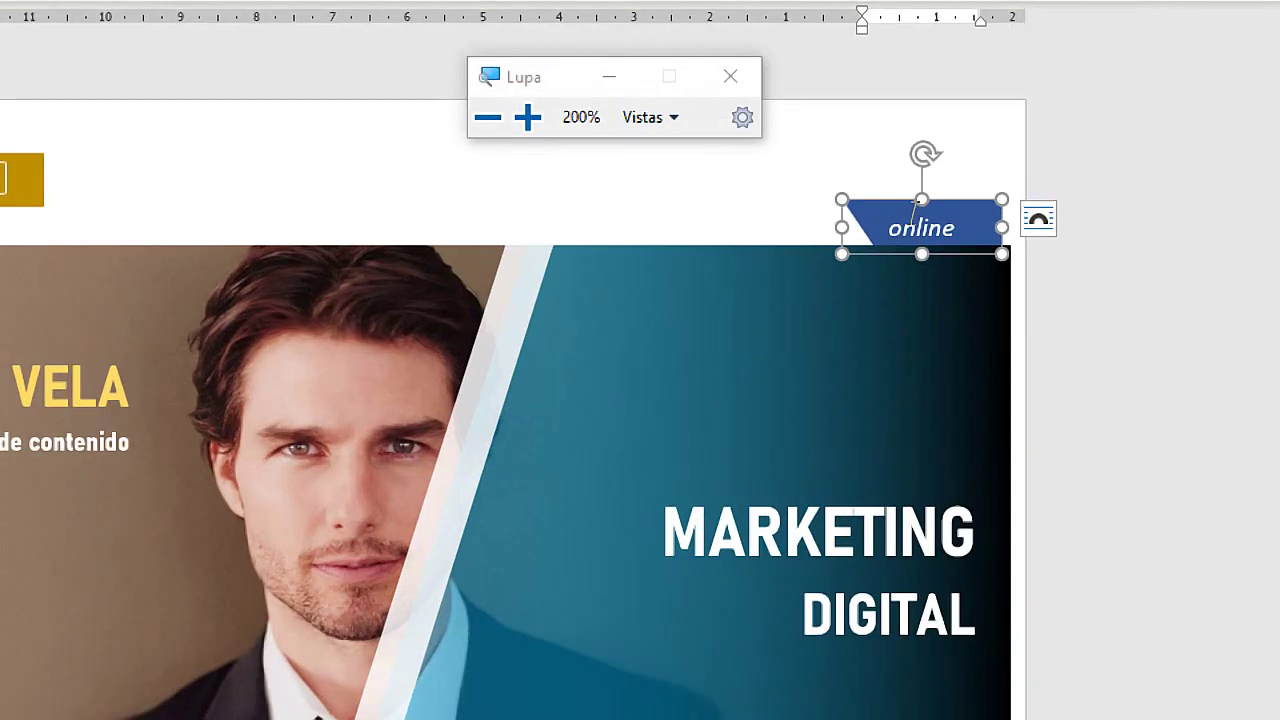
{"action": "right_click", "coordinate": [901, 208]}
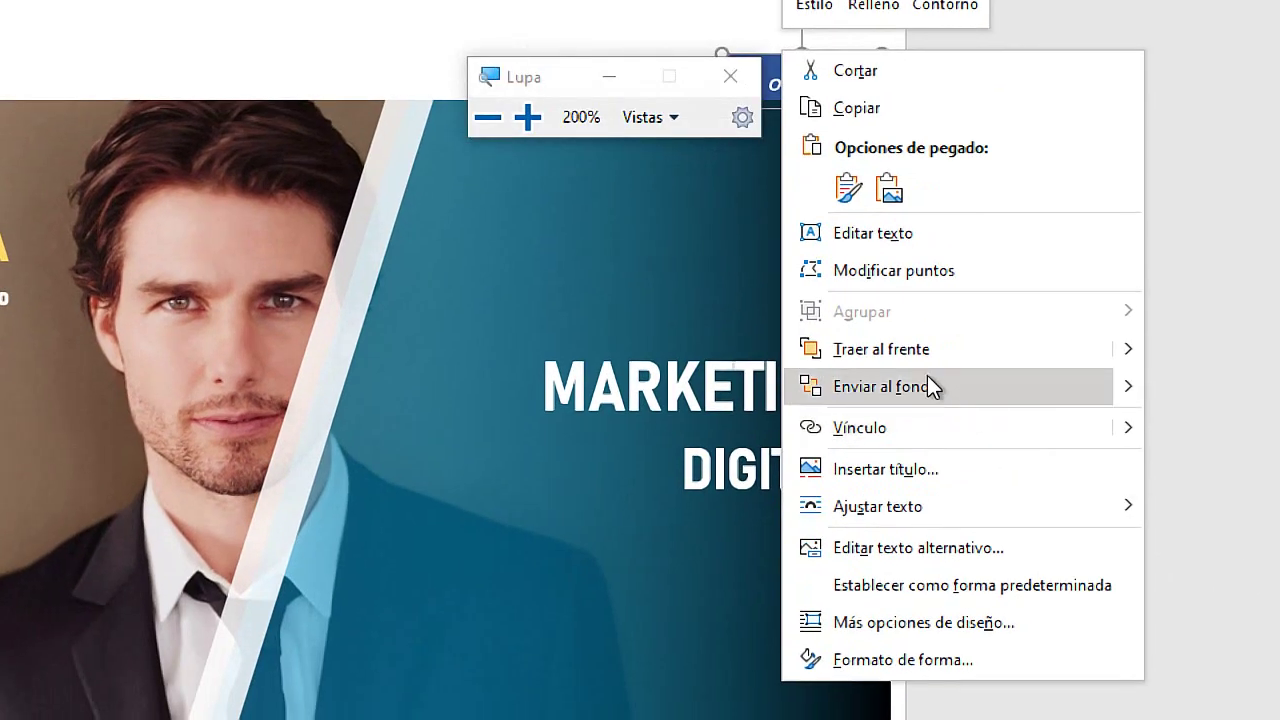
{"action": "left_click", "coordinate": [928, 383]}
{"action": "key", "text": "super+Escape"}
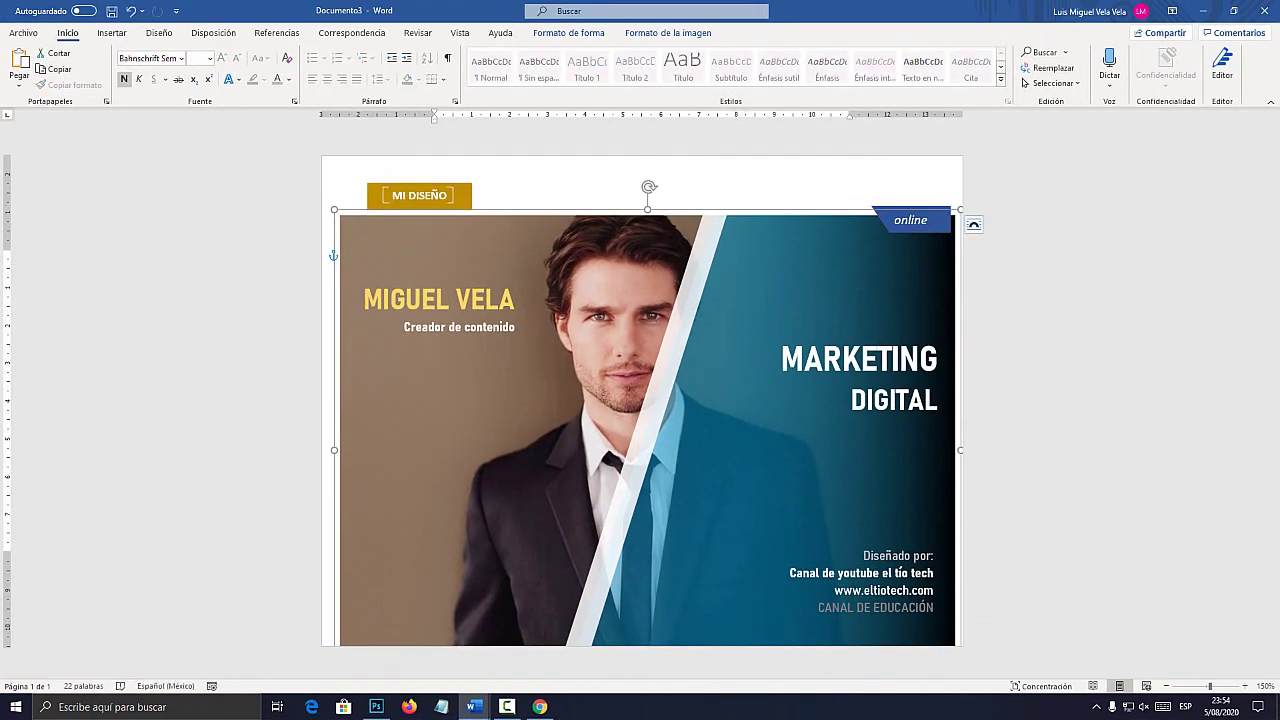
- Select the gold MI DISEÑO label together with both white brackets and group the three objects
{"action": "left_click", "coordinate": [420, 196]}
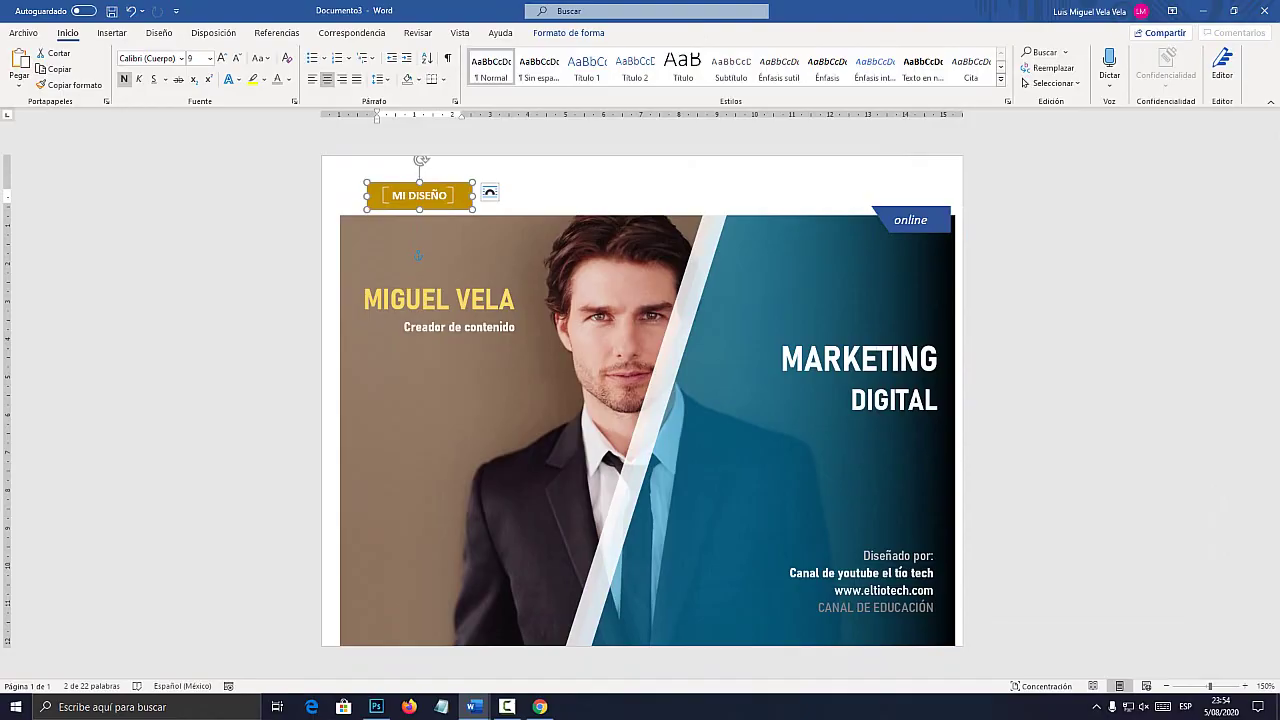
{"action": "key", "text": "super+plus"}
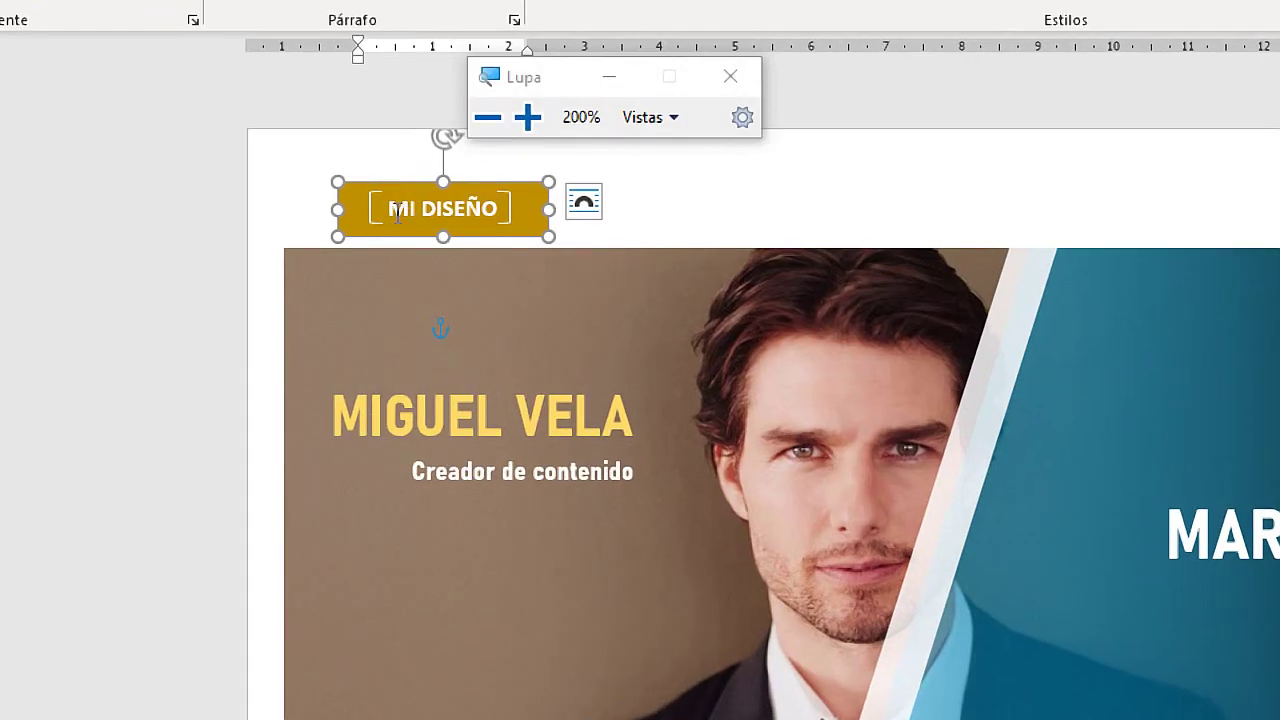
{"action": "left_click", "coordinate": [684, 203]}
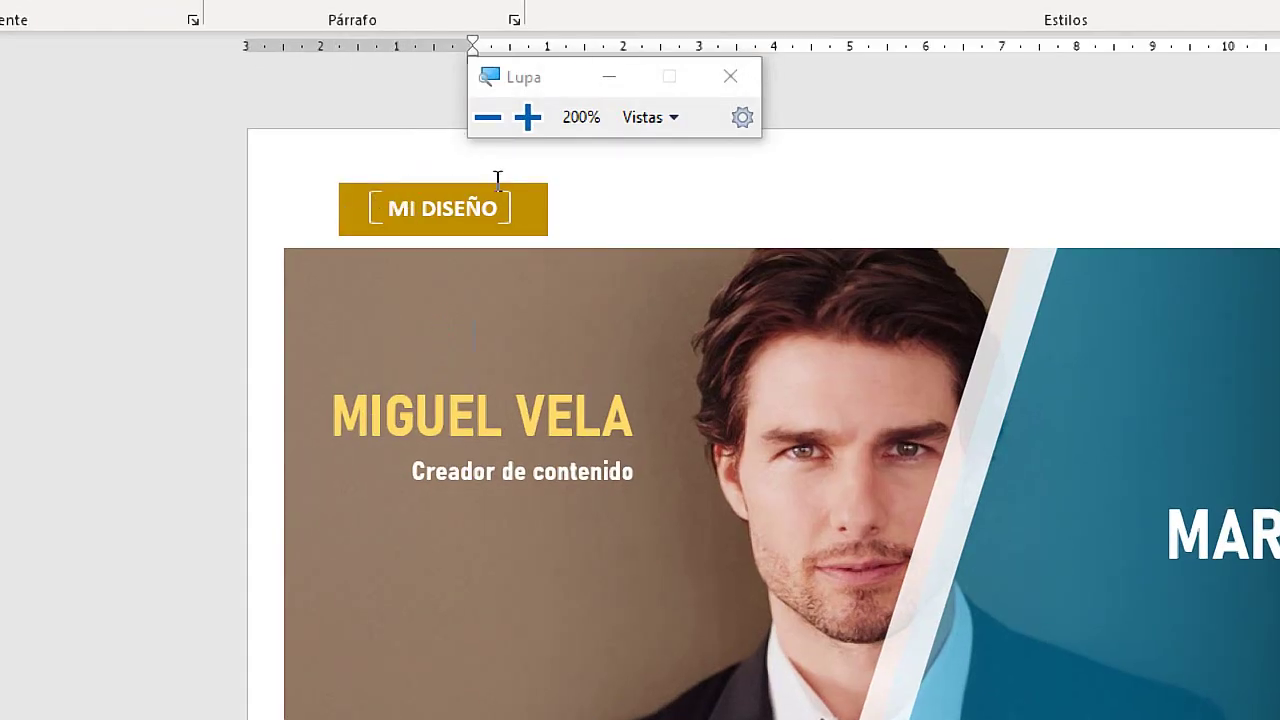
{"action": "left_click", "coordinate": [503, 192]}
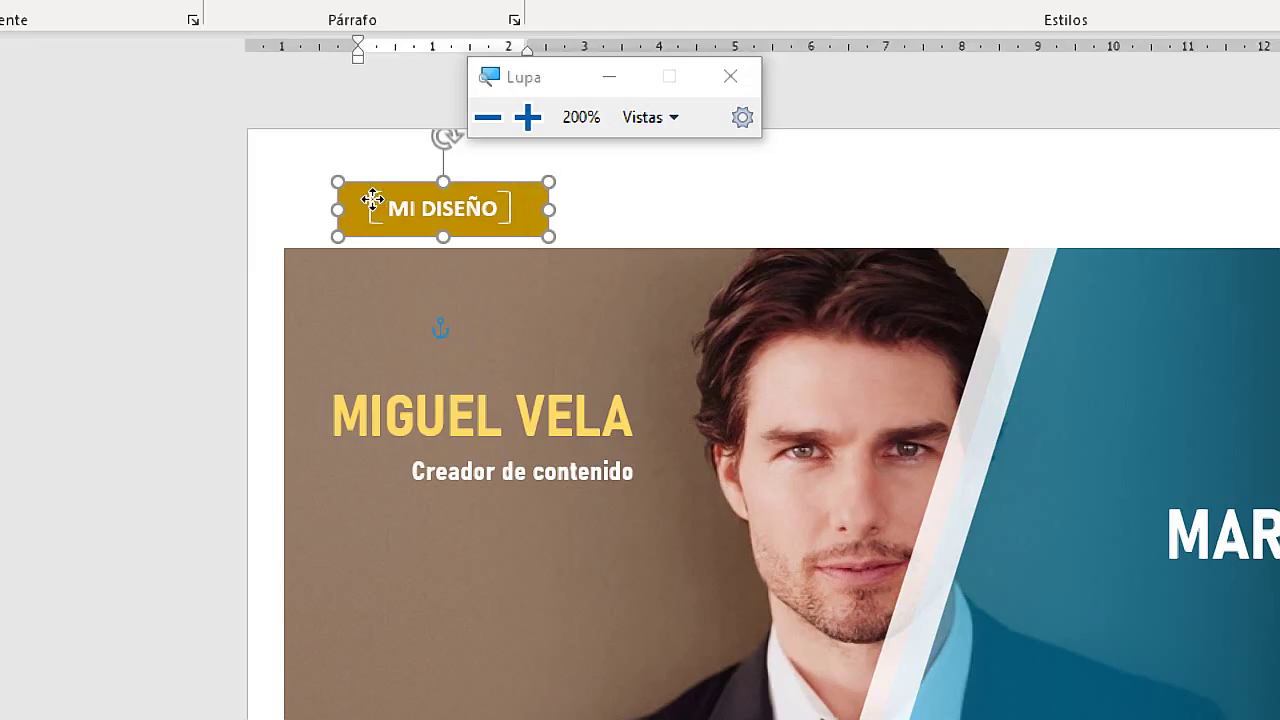
{"action": "left_click", "coordinate": [373, 205]}
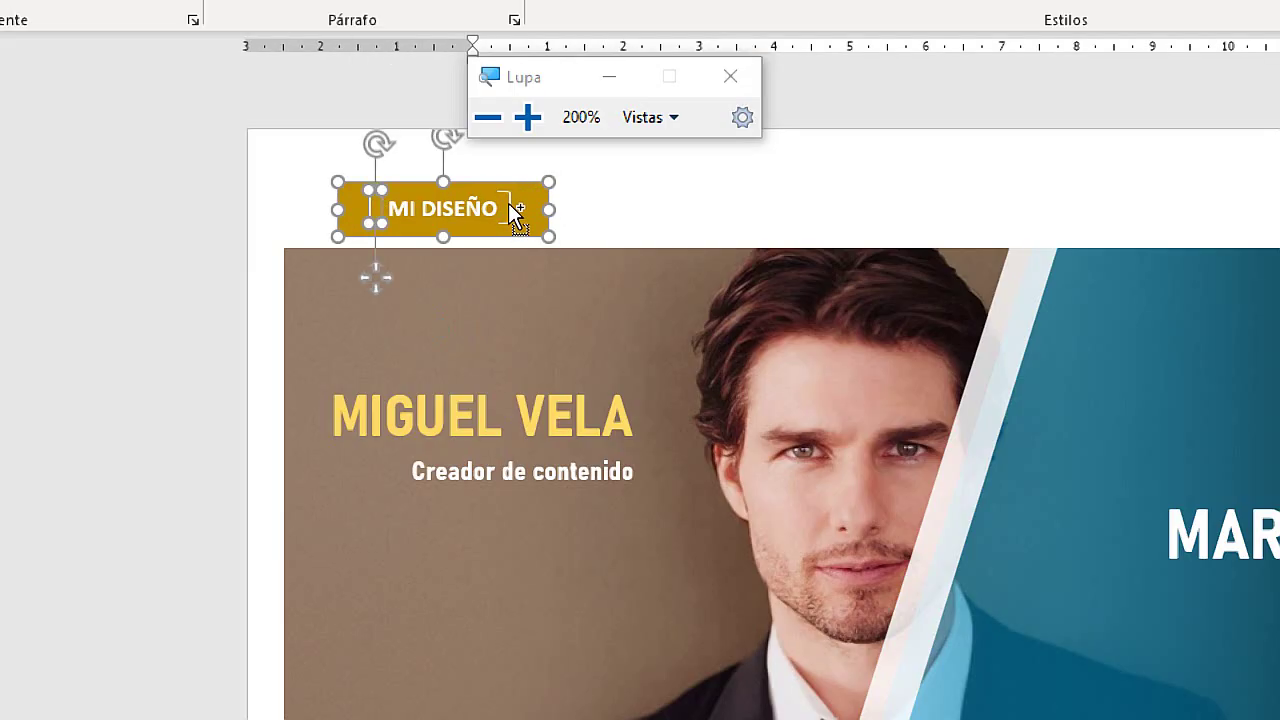
{"action": "left_click", "coordinate": [508, 205], "text": "shift"}
{"action": "right_click", "coordinate": [520, 187]}
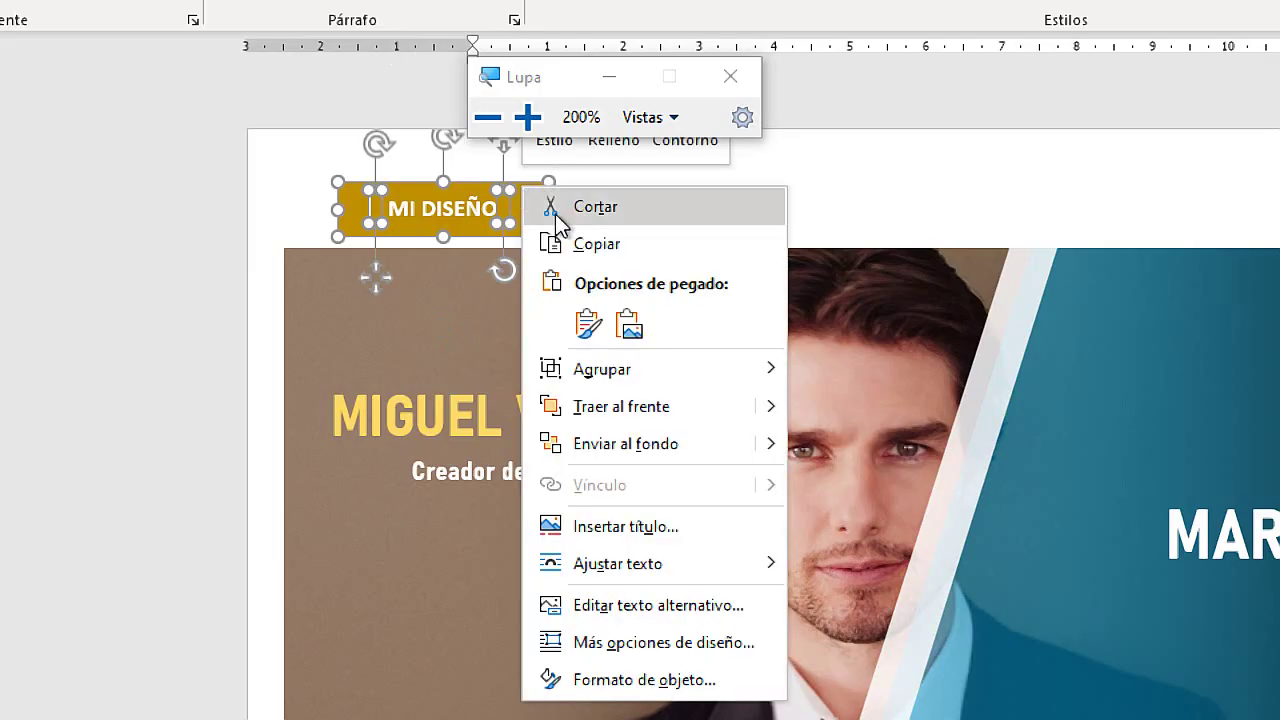
{"action": "mouse_move", "coordinate": [637, 371]}
{"action": "left_click", "coordinate": [852, 368]}
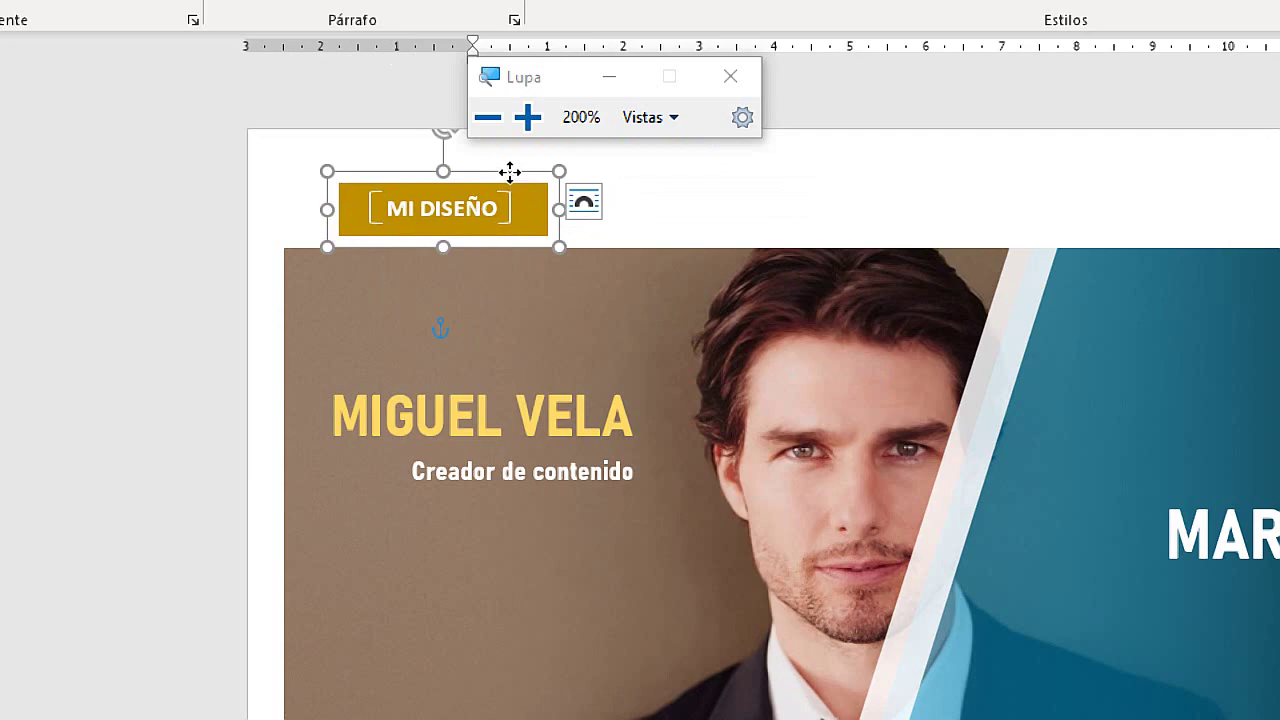
- Bring the MI DISEÑO label group to the front and move the photo group back up to fill the page
{"action": "right_click", "coordinate": [510, 174]}
{"action": "left_click", "coordinate": [632, 395]}
{"action": "key", "text": "super+Escape"}
{"action": "left_click_drag", "start_coordinate": [489, 260], "coordinate": [484, 211]}
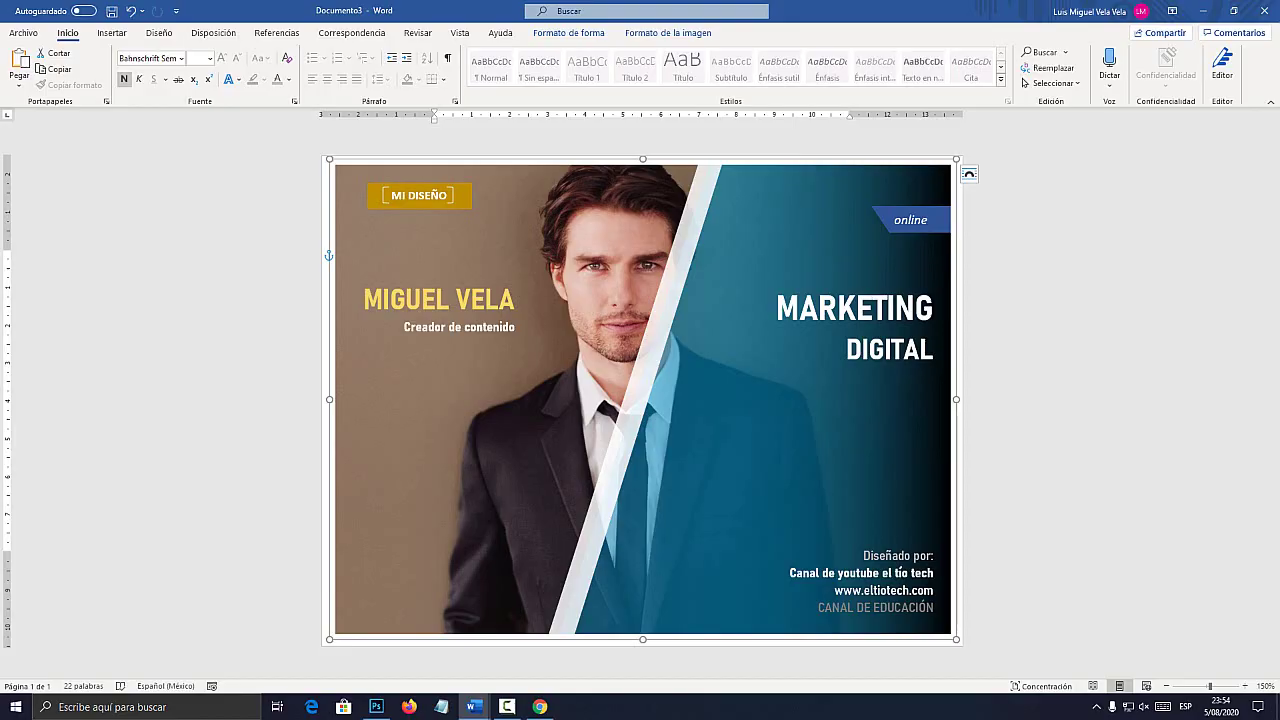
{"action": "left_click", "coordinate": [420, 196]}
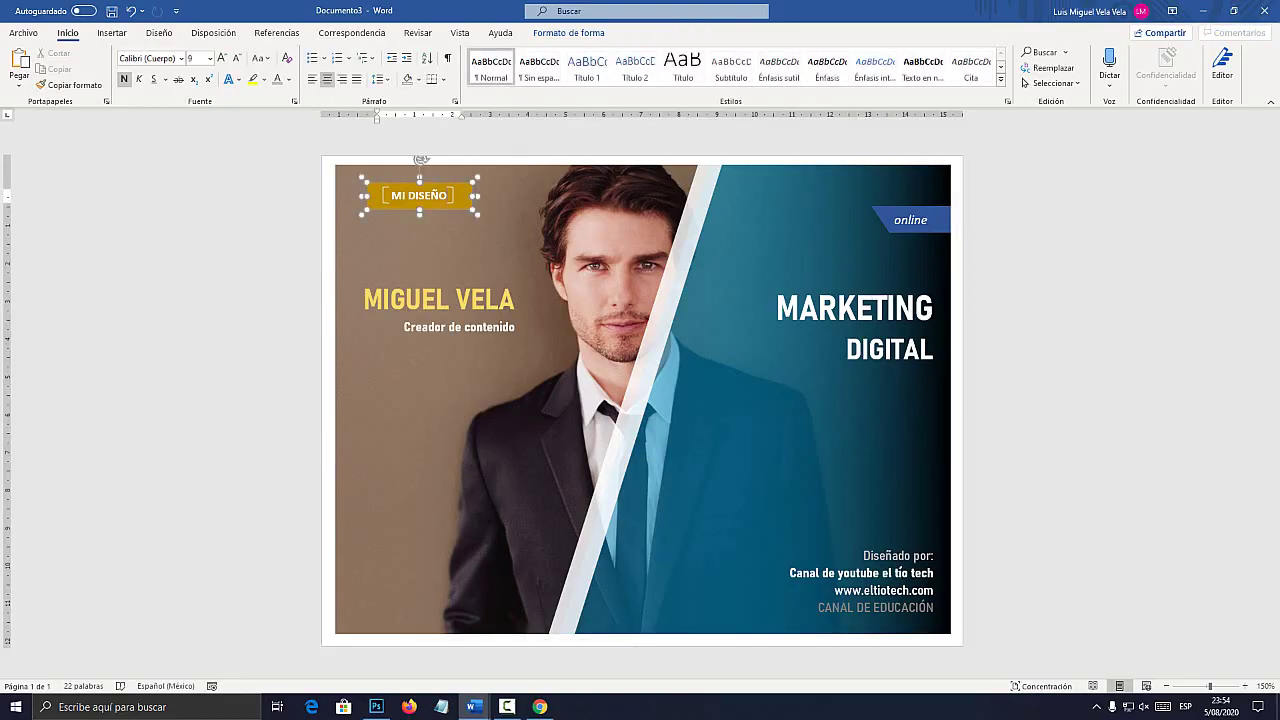
{"action": "left_click", "coordinate": [500, 240], "text": "shift"}
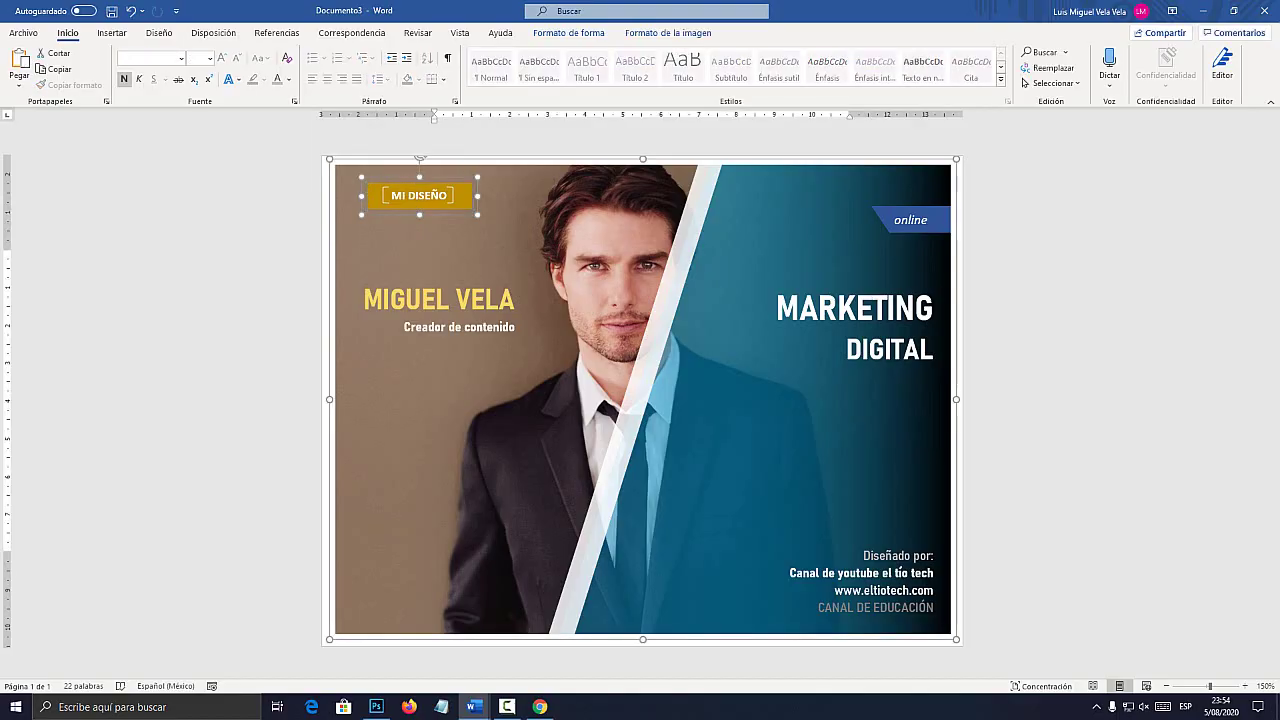
{"action": "key", "text": "super+plus"}
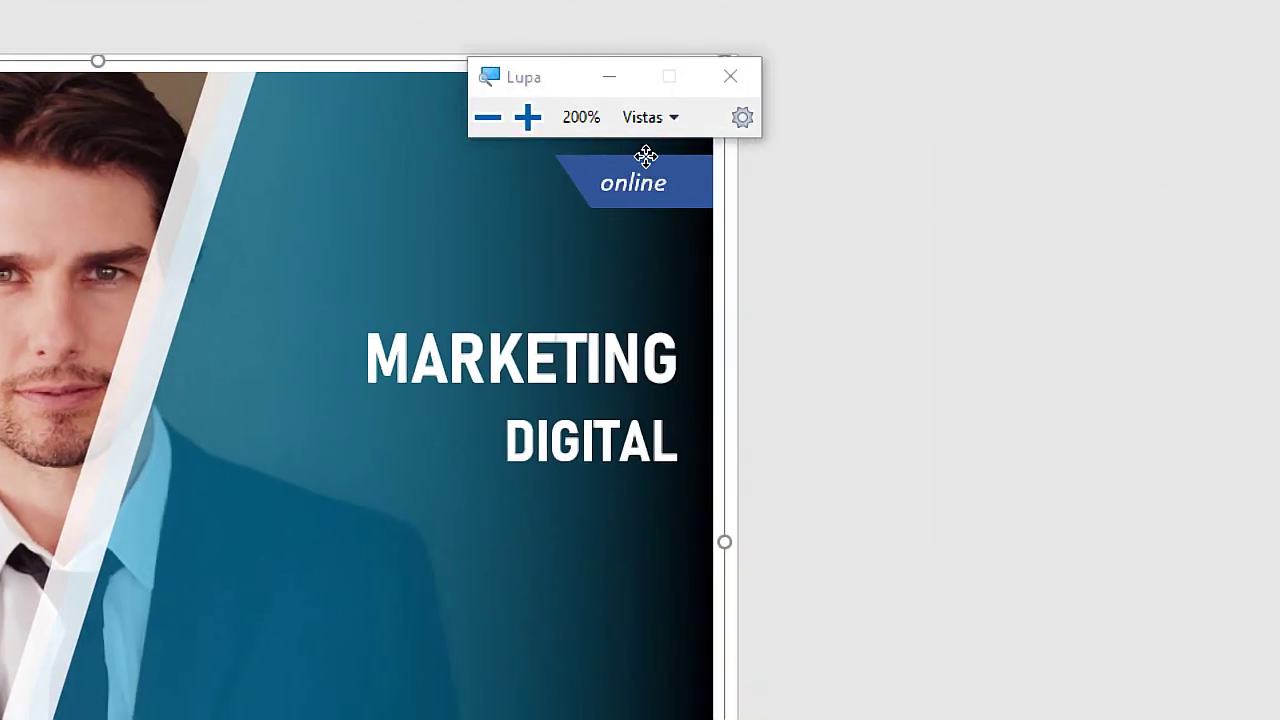
{"action": "left_click", "coordinate": [646, 156]}
{"action": "key", "text": "super"}
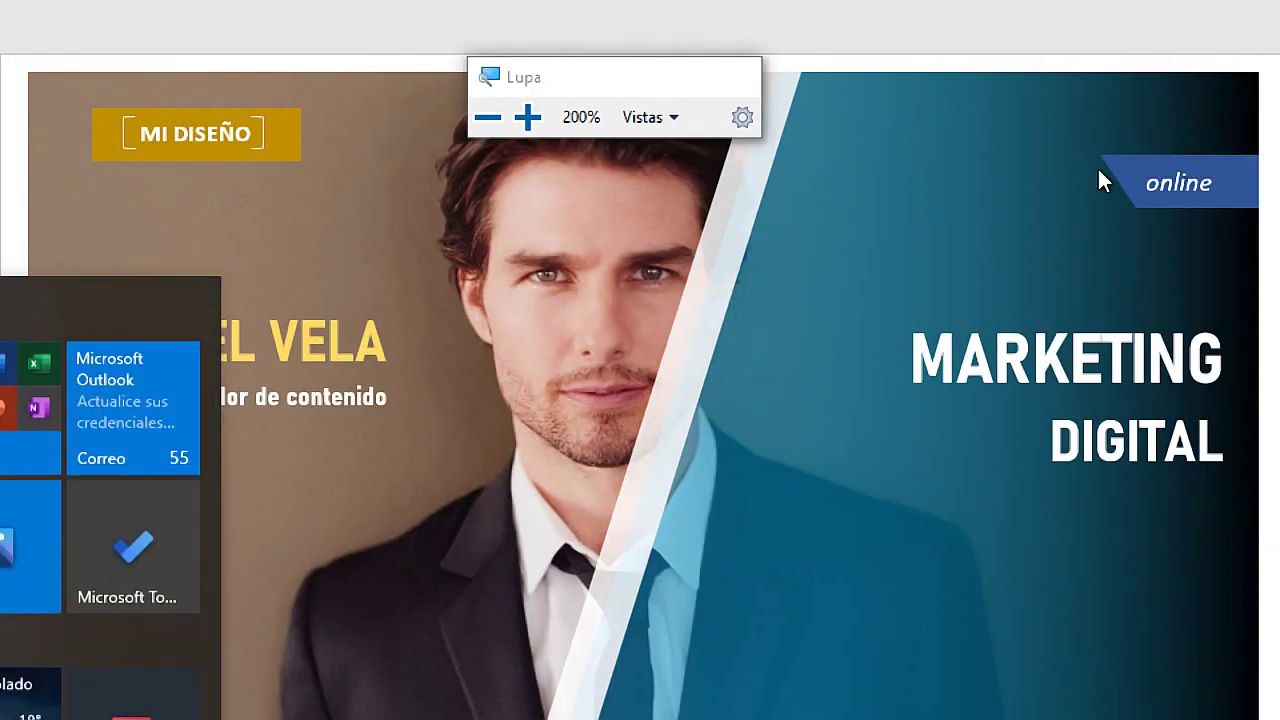
{"action": "key", "text": "super+Escape"}
{"action": "key", "text": "Escape"}
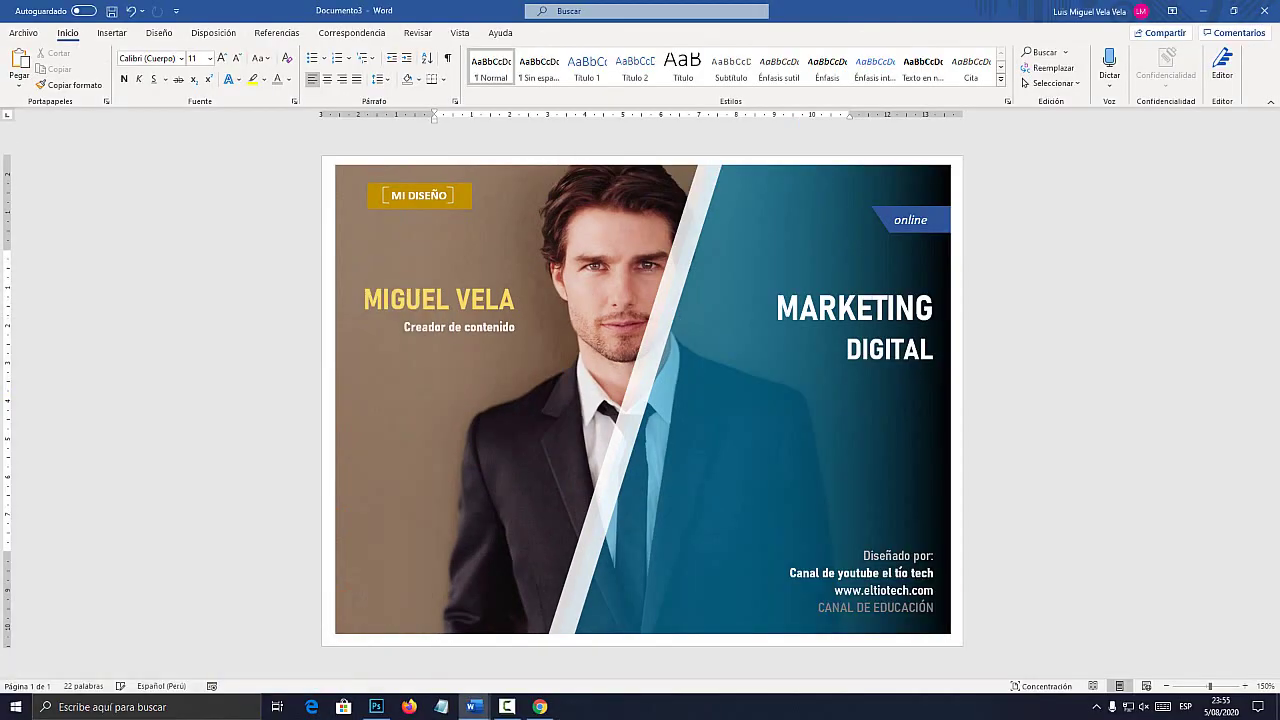
- Select the "online" label, the photo group and the MI DISEÑO label group, and group them all together
{"action": "left_click", "coordinate": [418, 255], "text": "shift"}
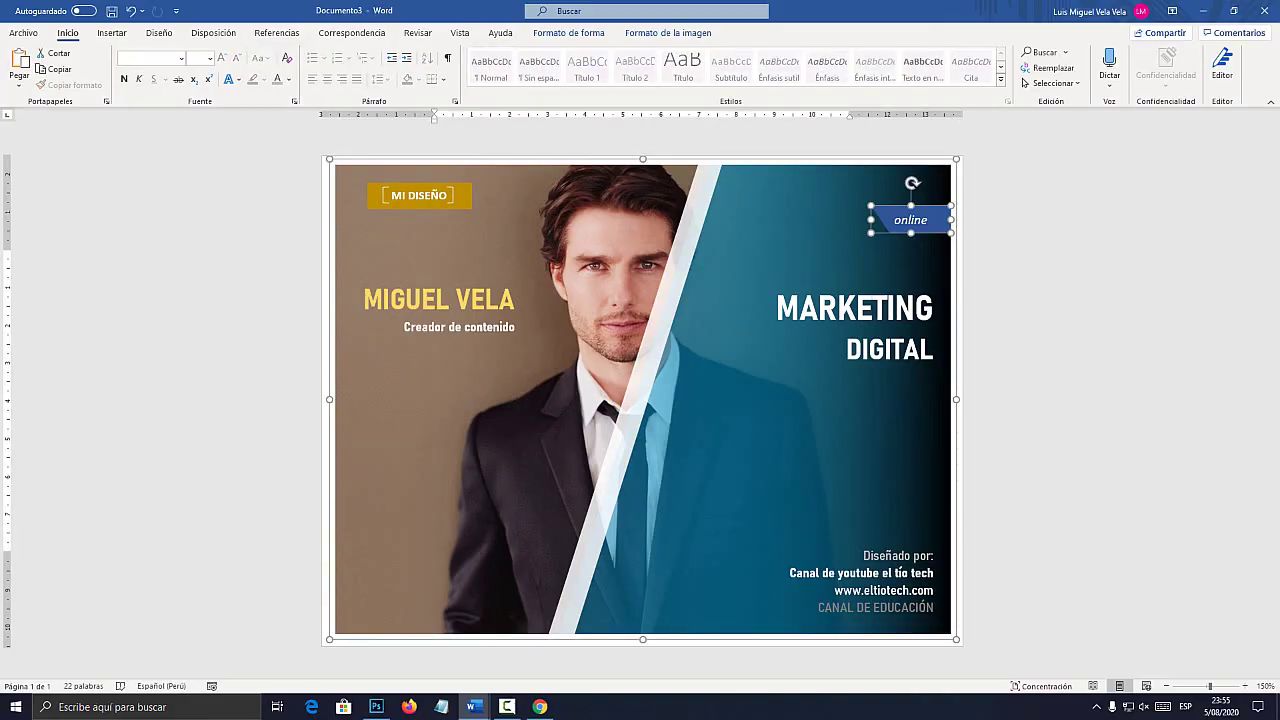
{"action": "left_click", "coordinate": [418, 255], "text": "shift"}
{"action": "left_click", "coordinate": [419, 197], "text": "shift"}
{"action": "left_click", "coordinate": [419, 253], "text": "shift"}
{"action": "key", "text": "super+plus"}
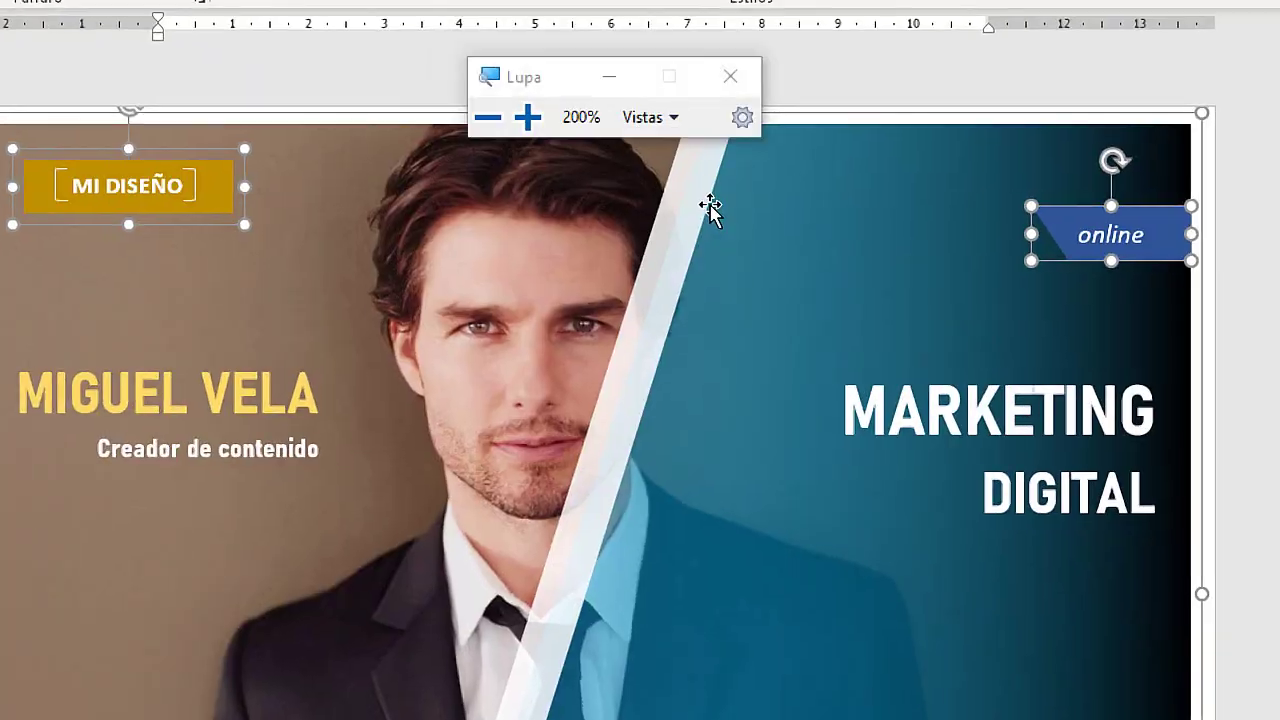
{"action": "key", "text": "super+Escape"}
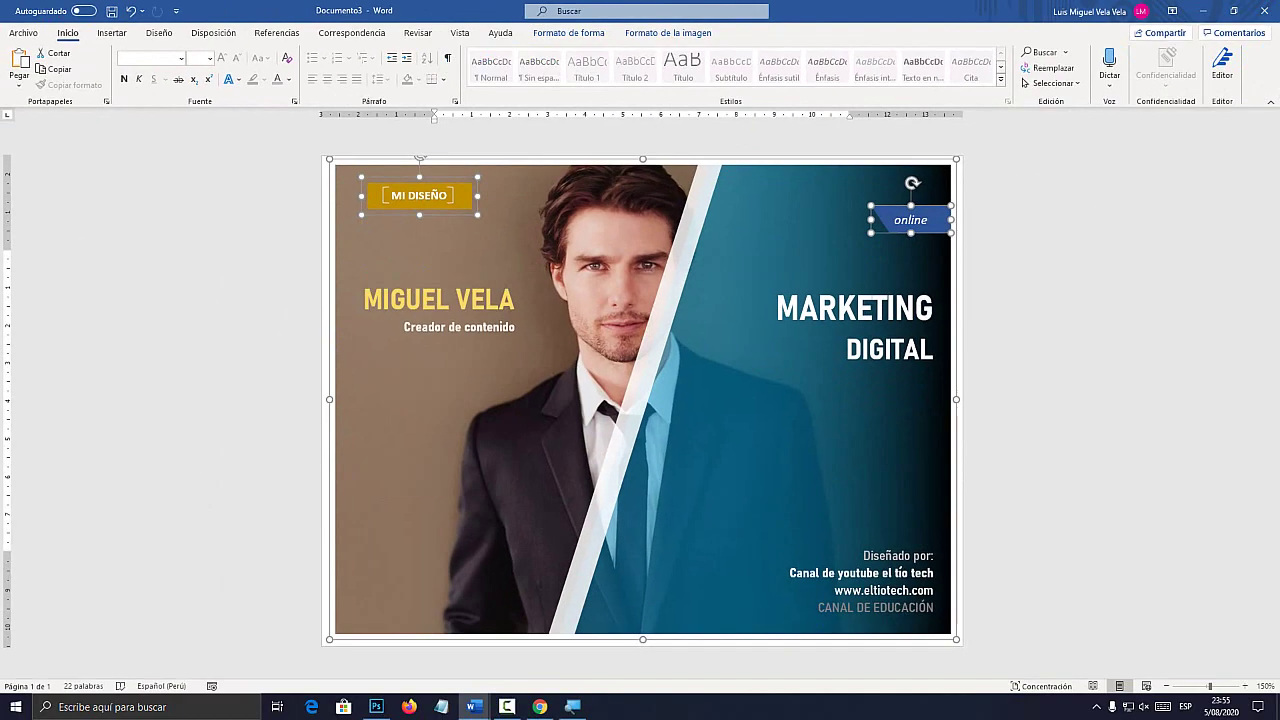
{"action": "right_click", "coordinate": [736, 228]}
{"action": "mouse_move", "coordinate": [776, 320]}
{"action": "left_click", "coordinate": [900, 323]}
- Shift the combined group slightly down the page and send it to the back, behind the remaining text boxes
{"action": "left_click_drag", "start_coordinate": [760, 260], "coordinate": [772, 292]}
{"action": "left_click_drag", "start_coordinate": [801, 406], "coordinate": [789, 380]}
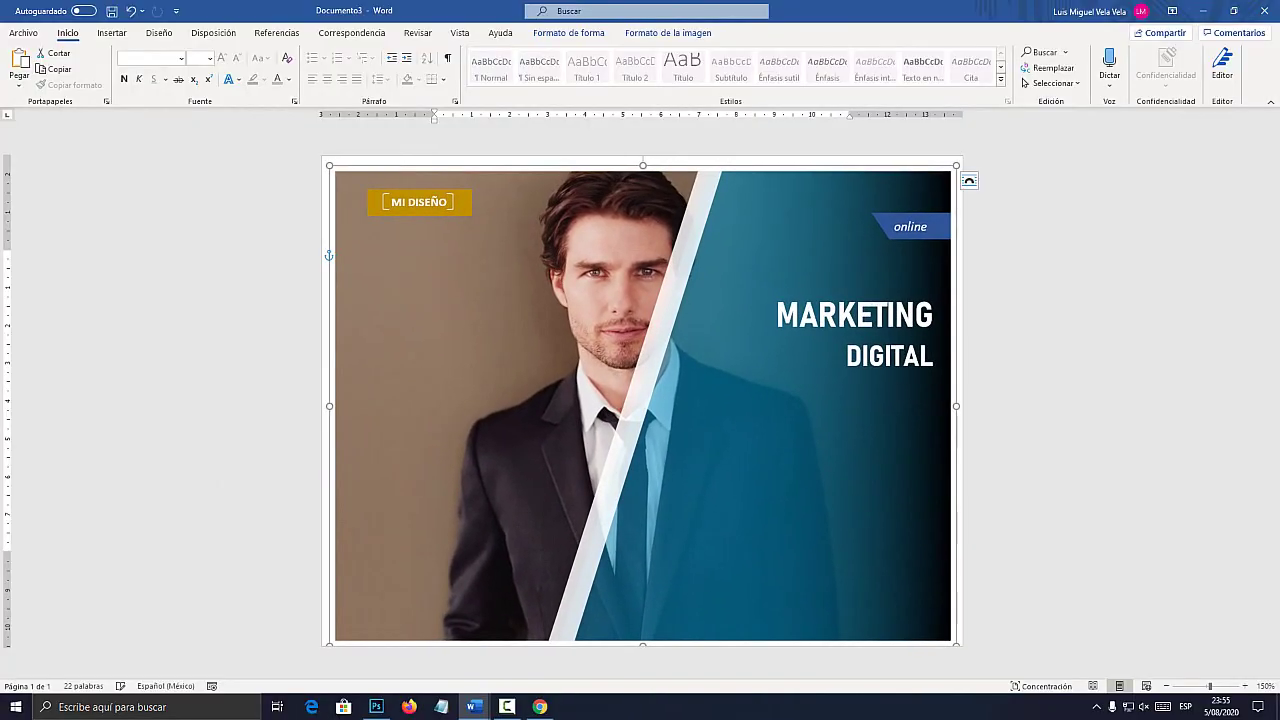
{"action": "right_click", "coordinate": [723, 256]}
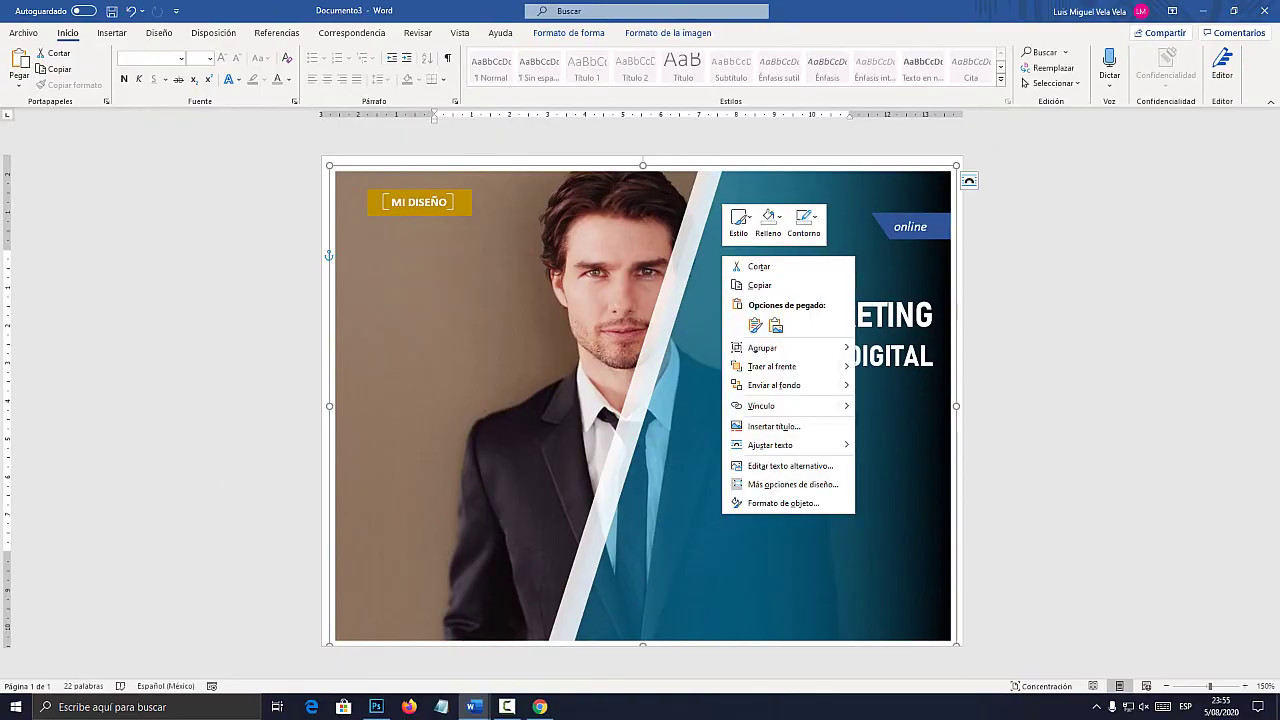
{"action": "key", "text": "super+plus"}
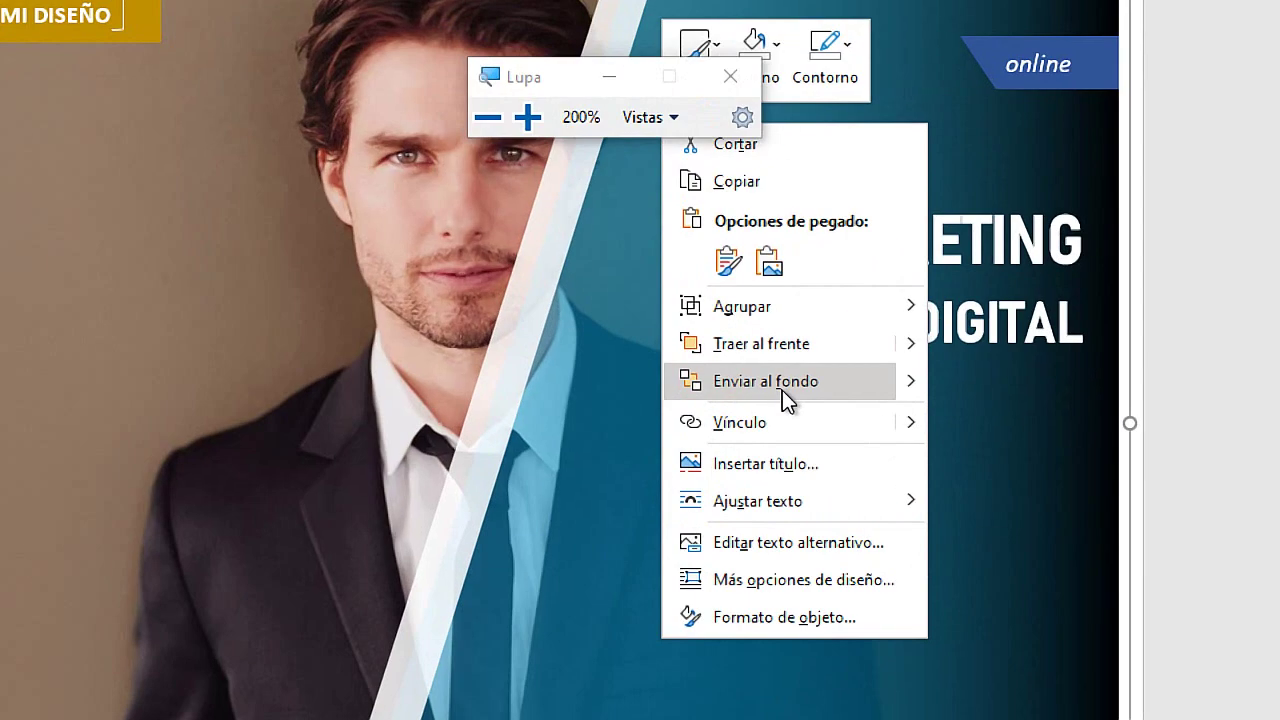
{"action": "left_click", "coordinate": [775, 385]}
{"action": "key", "text": "super+Escape"}
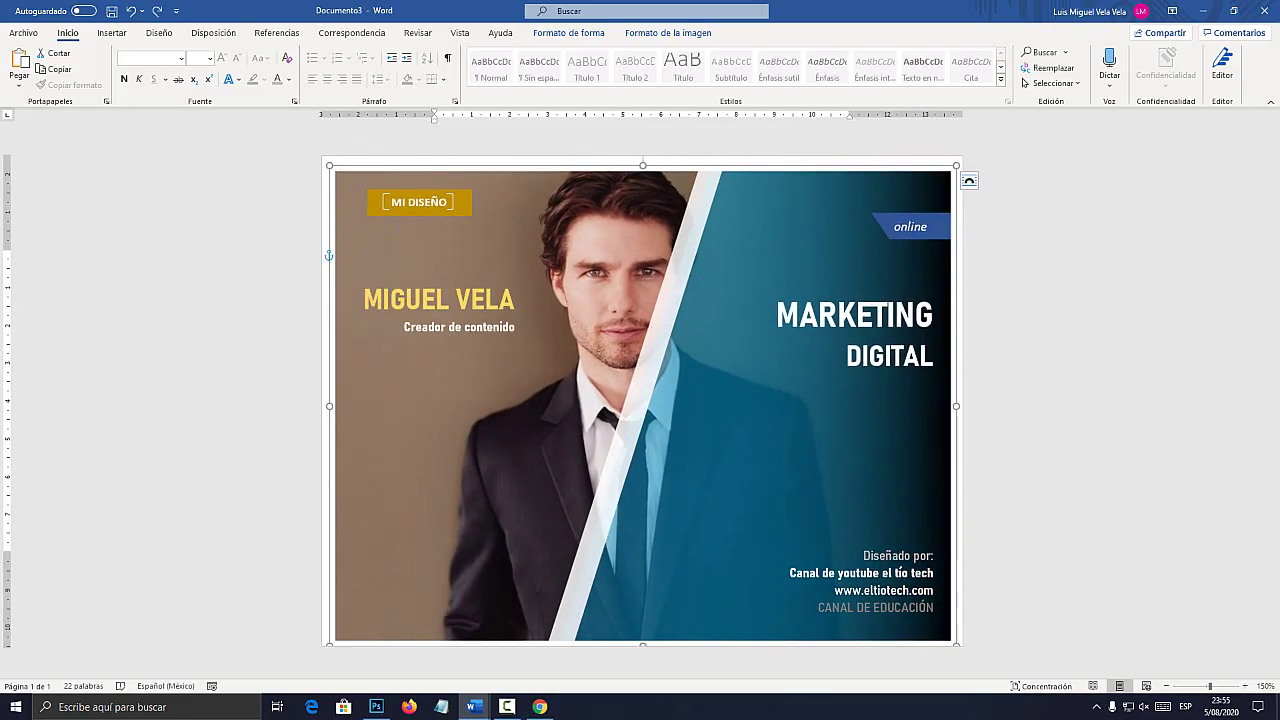
- Select the text box with the name and "Creador de contenido" together with the main flyer group, and group them
{"action": "key", "text": "super+plus"}
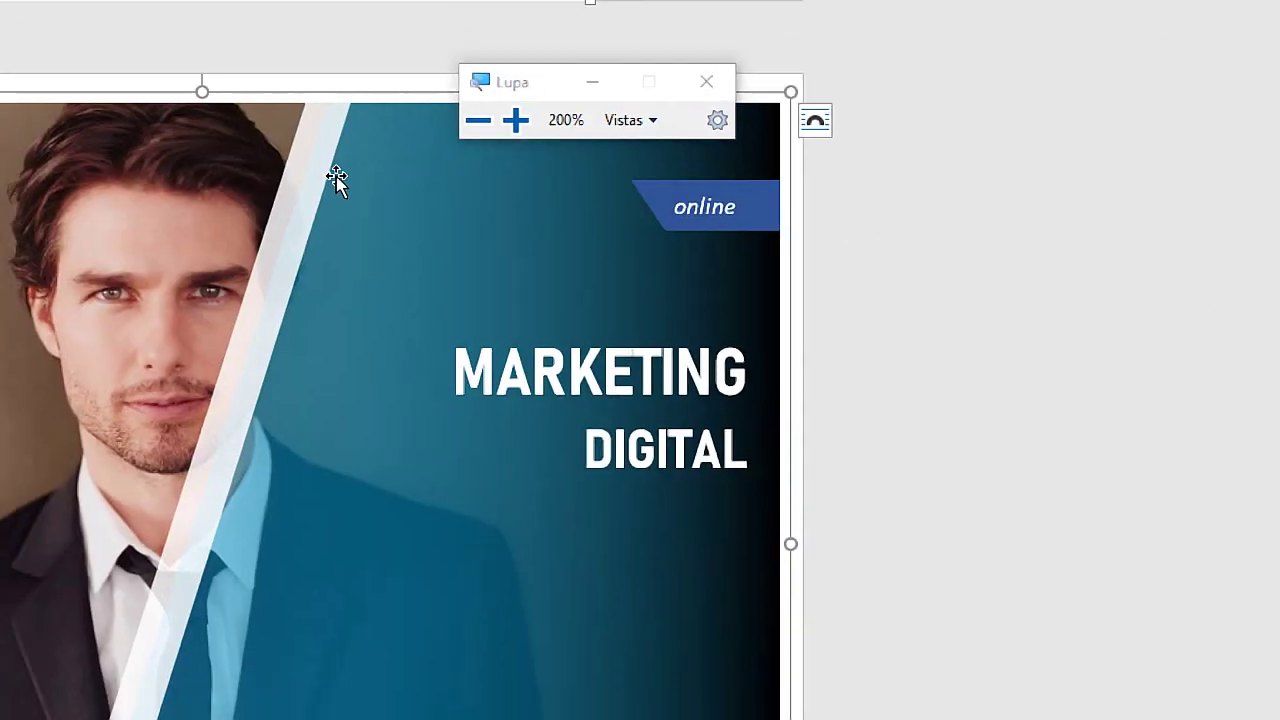
{"action": "key", "text": "super+Escape"}
{"action": "left_click", "coordinate": [419, 258]}
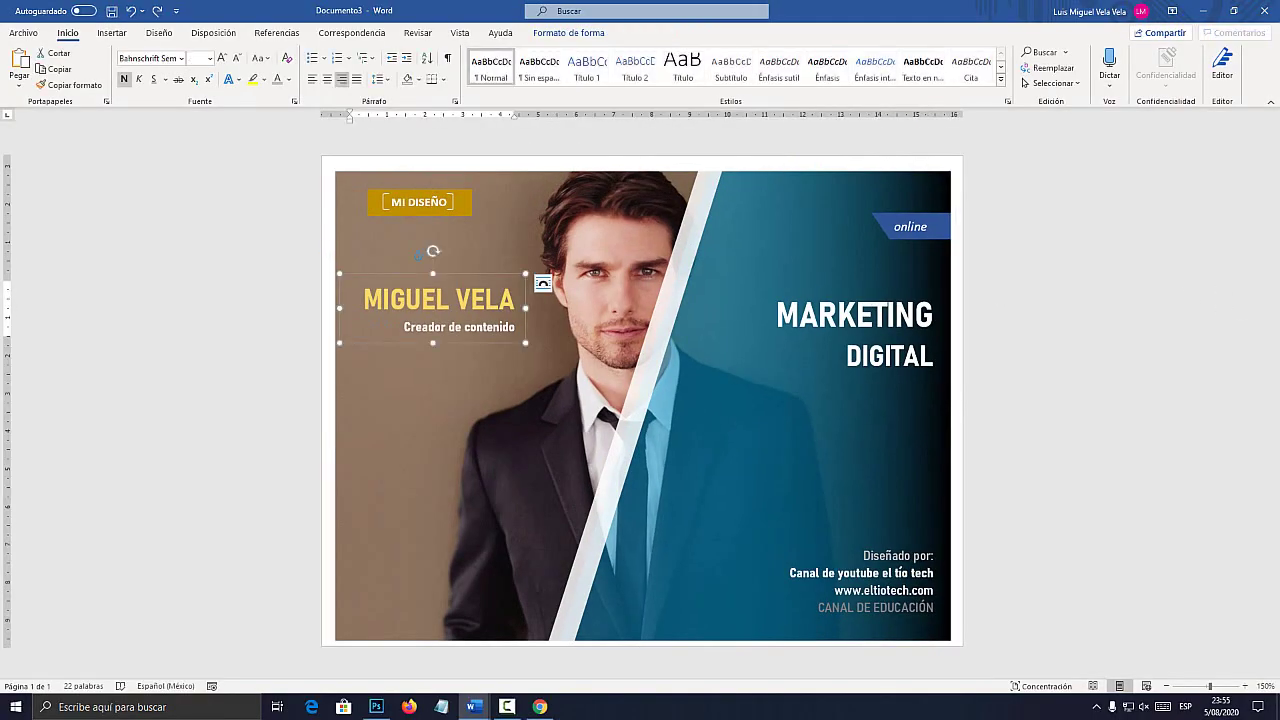
{"action": "left_click", "coordinate": [504, 247]}
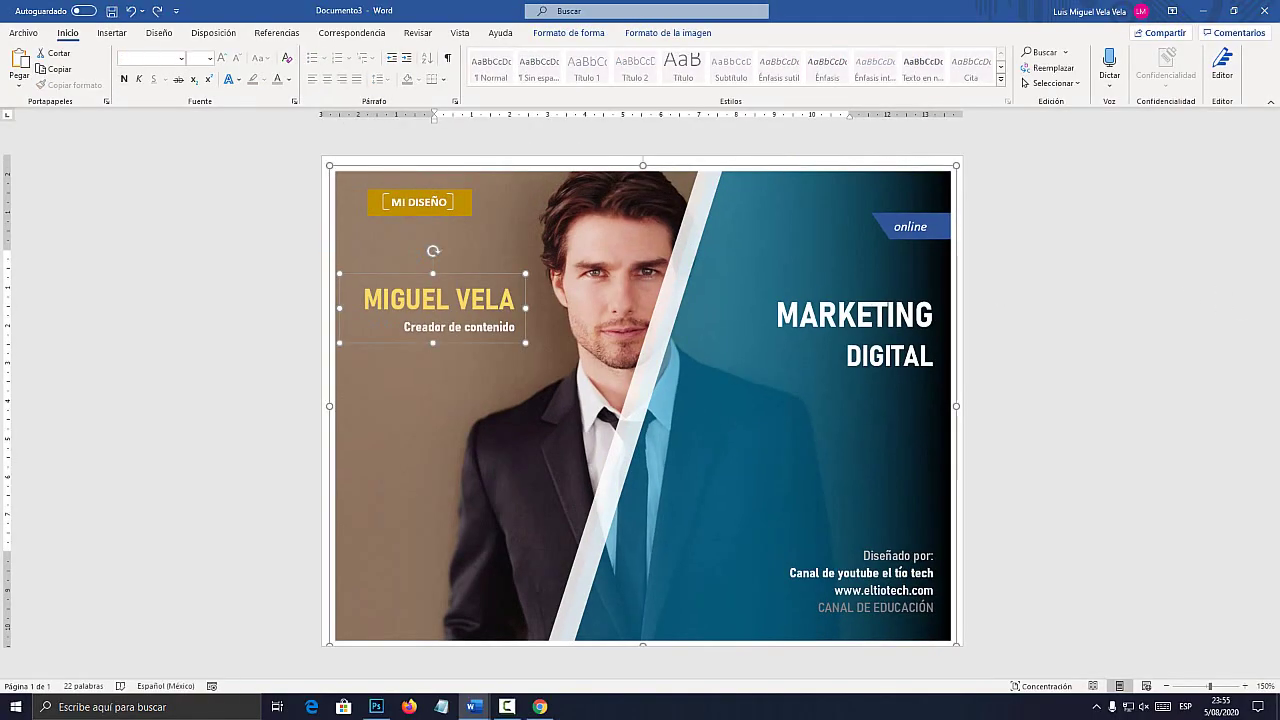
{"action": "right_click", "coordinate": [504, 247]}
{"action": "mouse_move", "coordinate": [545, 339]}
{"action": "left_click", "coordinate": [677, 340]}
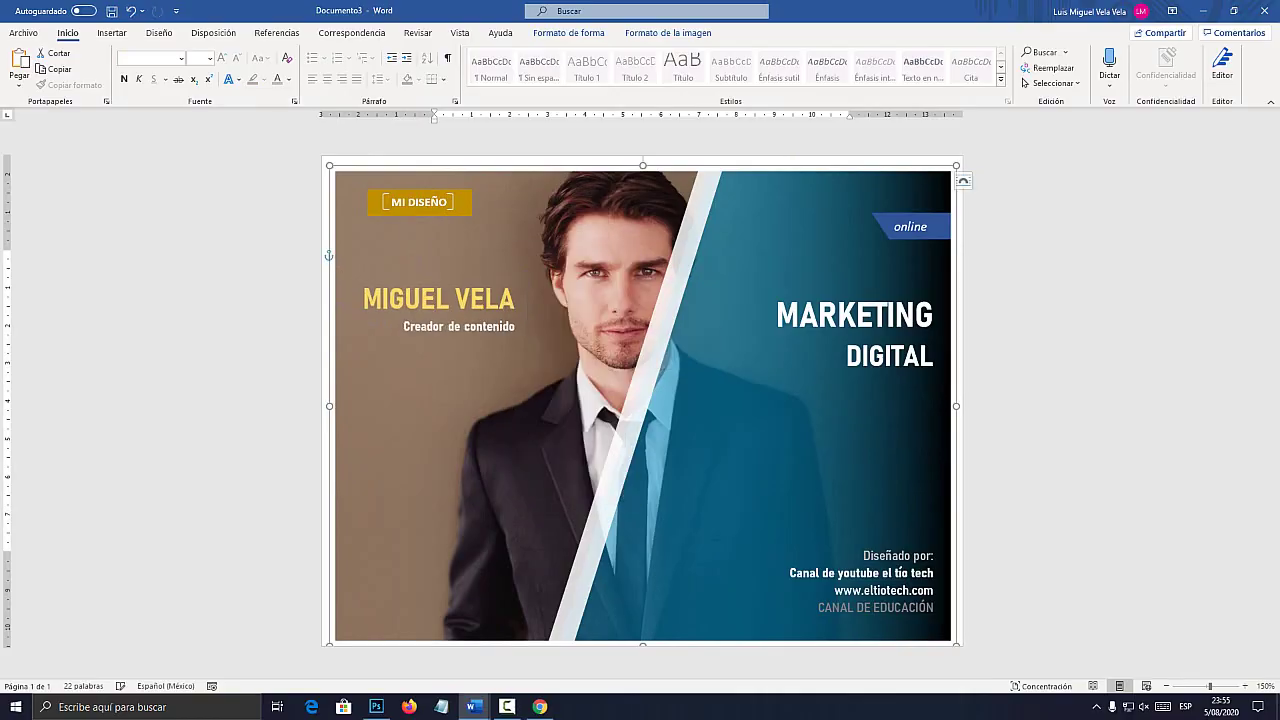
- Group the "Diseñado por" credits text box with the main flyer group and try moving the whole design as one object
{"action": "left_click", "coordinate": [883, 573]}
{"action": "left_click", "coordinate": [643, 406]}
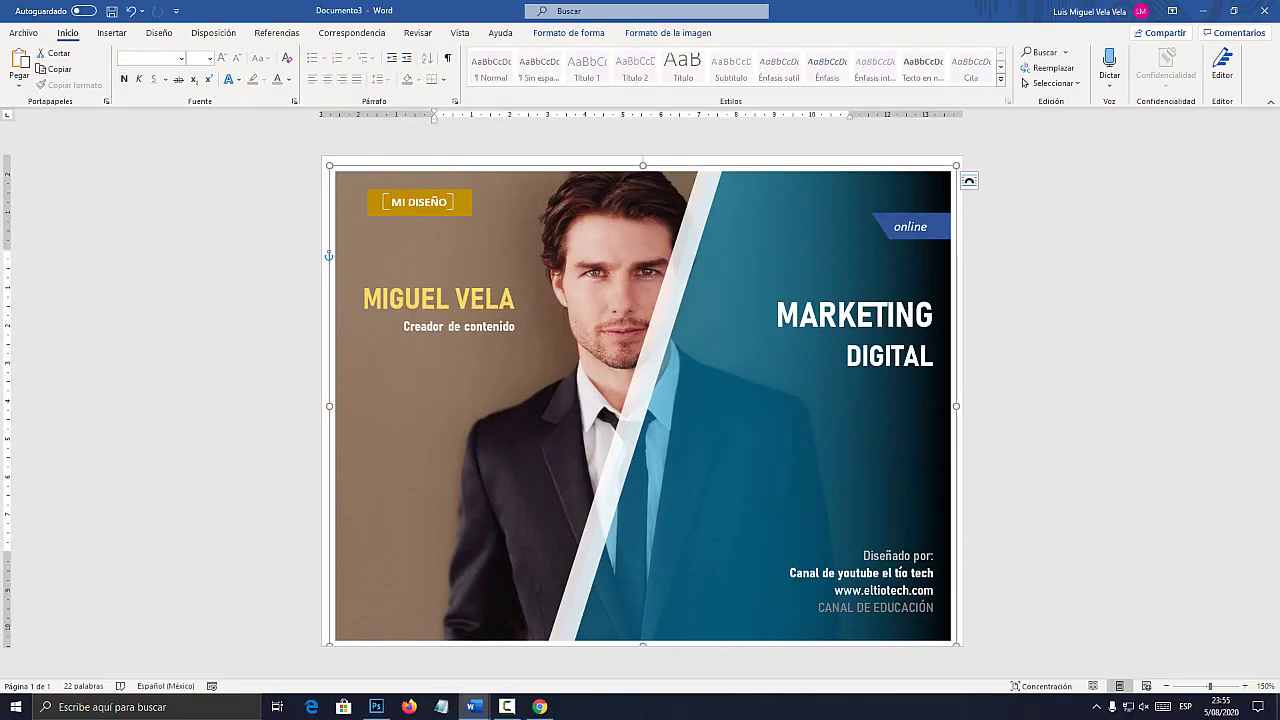
{"action": "left_click", "coordinate": [890, 556]}
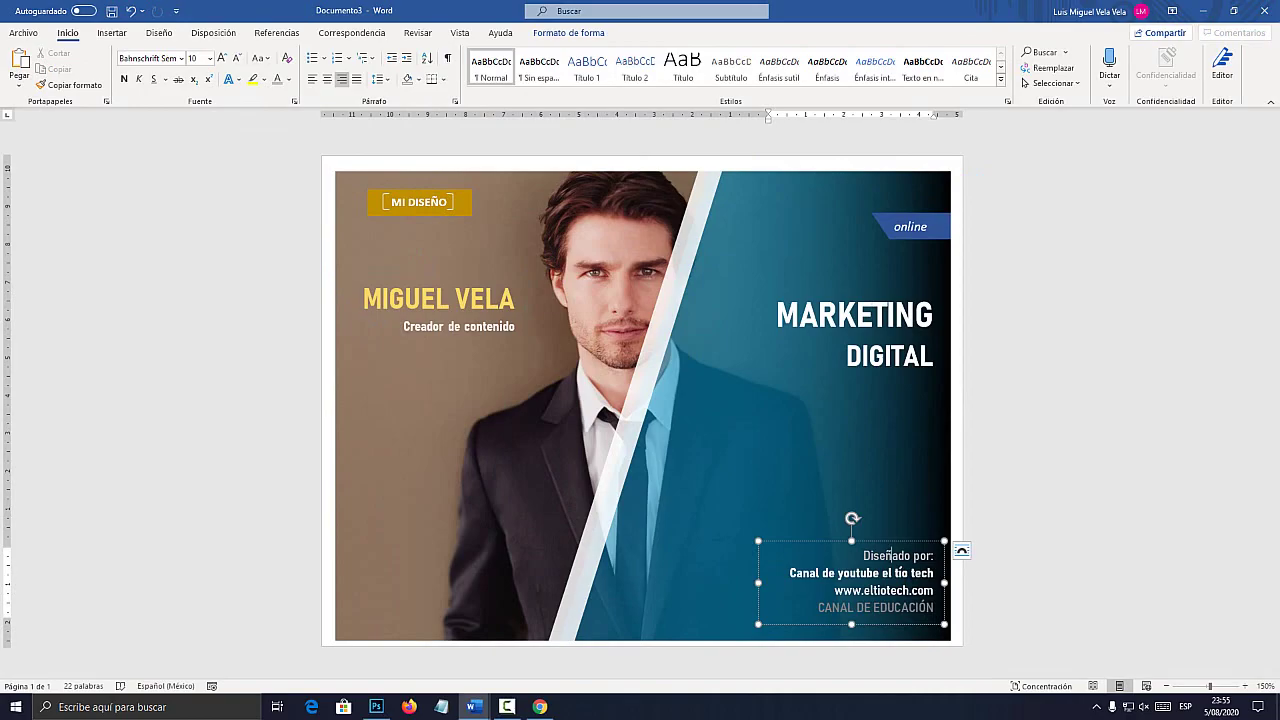
{"action": "key", "text": "super+plus"}
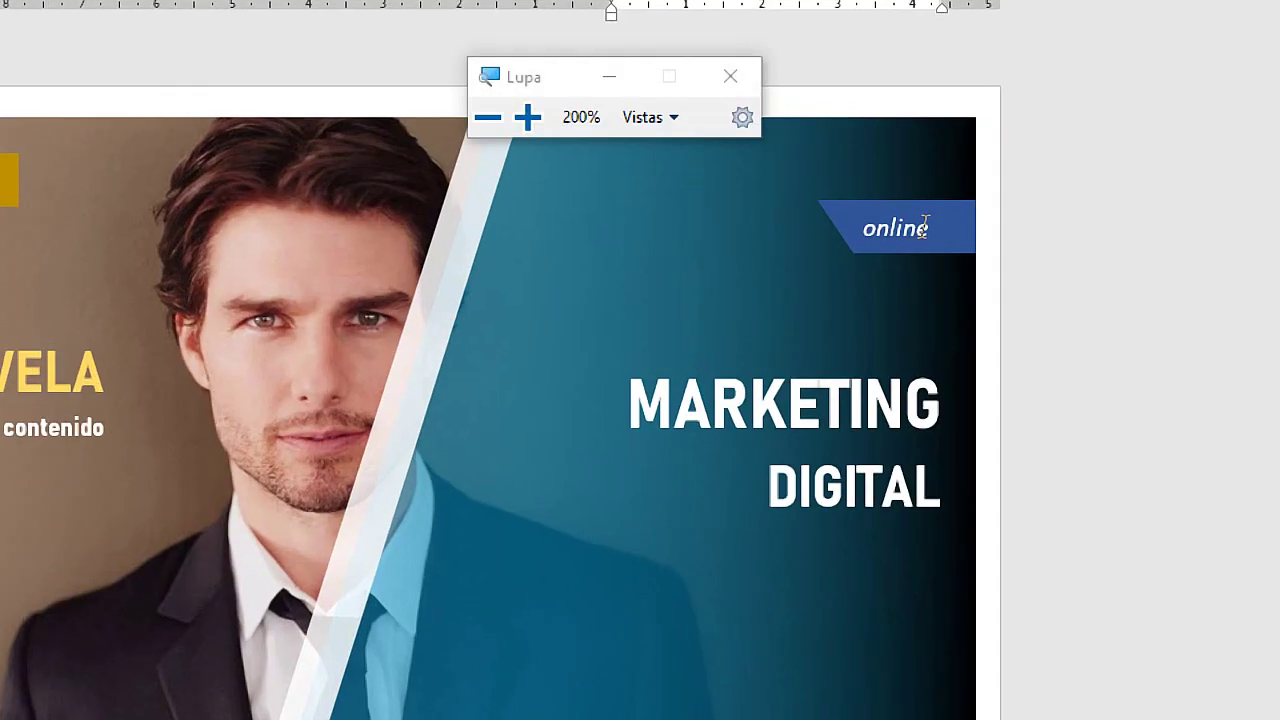
{"action": "key", "text": "super+Escape"}
{"action": "left_click", "coordinate": [643, 406], "text": "shift"}
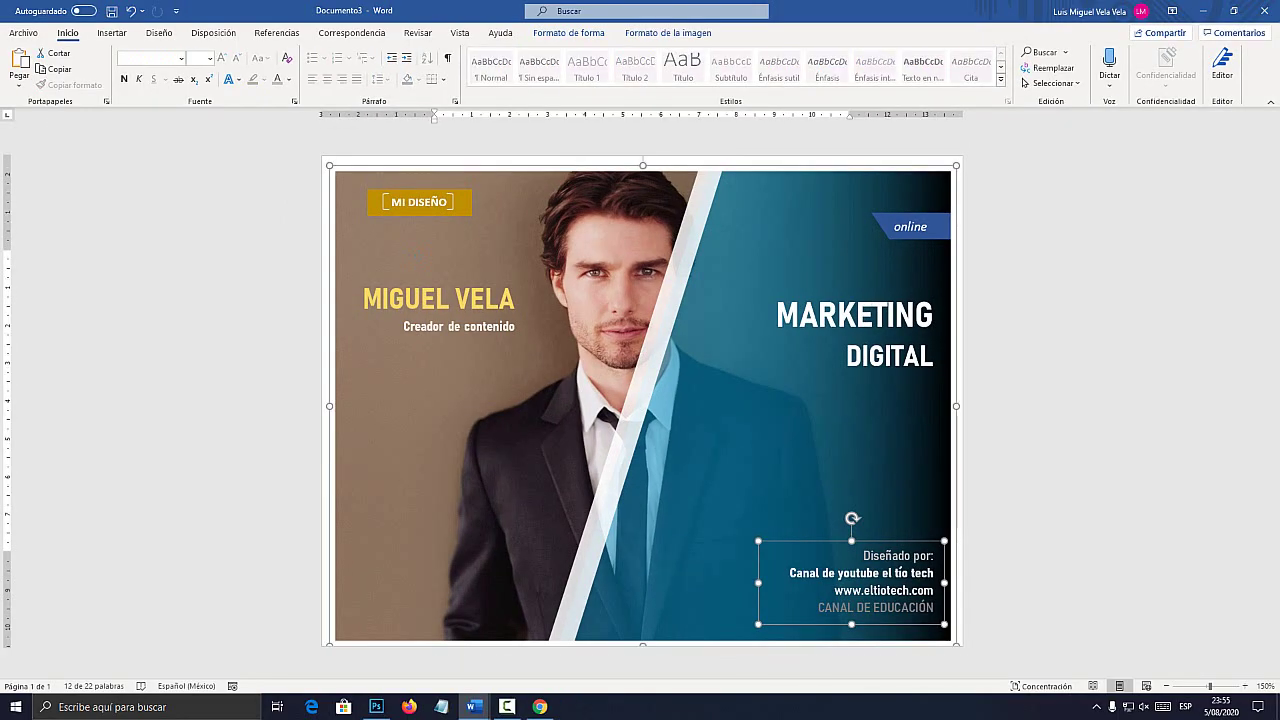
{"action": "key", "text": "super+plus"}
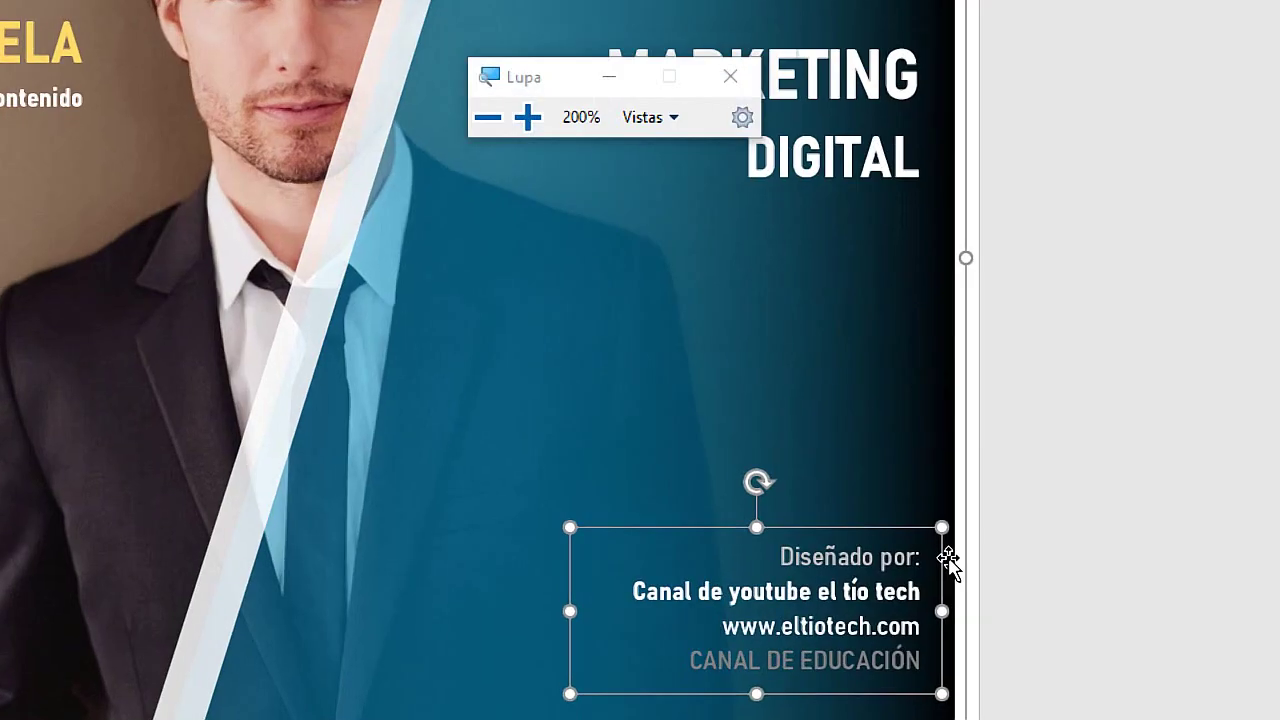
{"action": "right_click", "coordinate": [836, 352]}
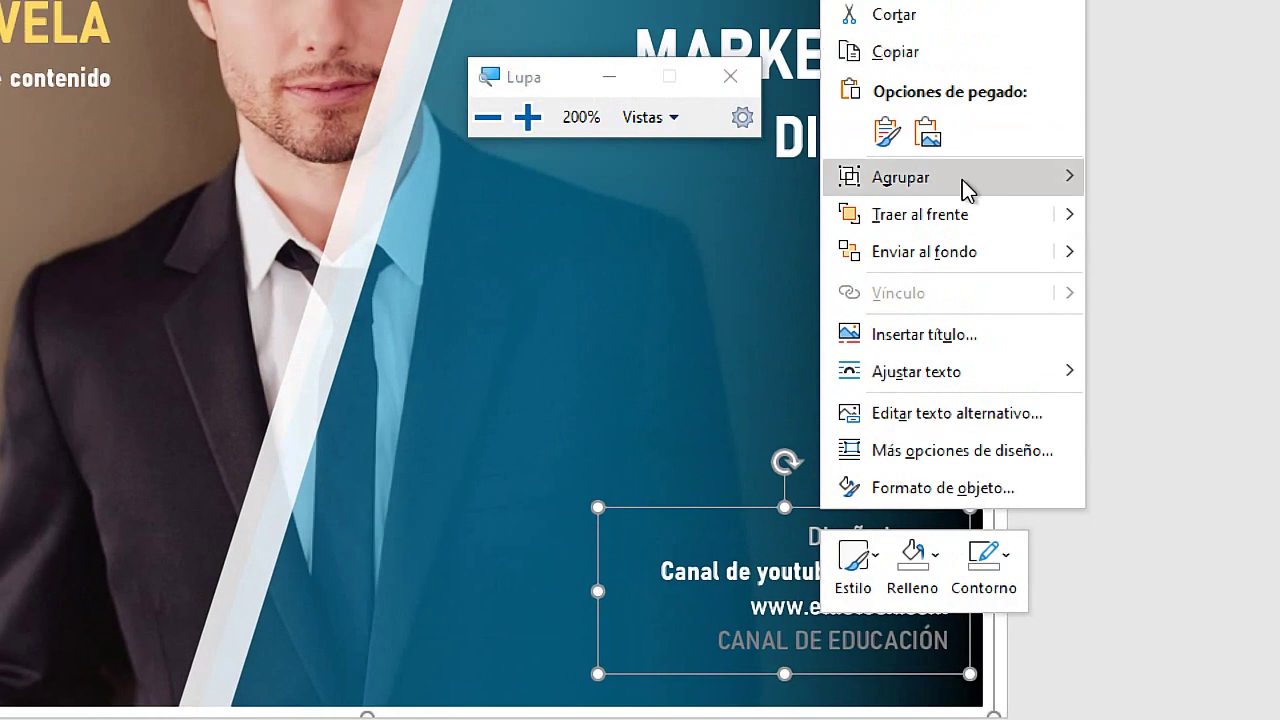
{"action": "mouse_move", "coordinate": [962, 179]}
{"action": "left_click", "coordinate": [1160, 180]}
{"action": "key", "text": "super+Escape"}
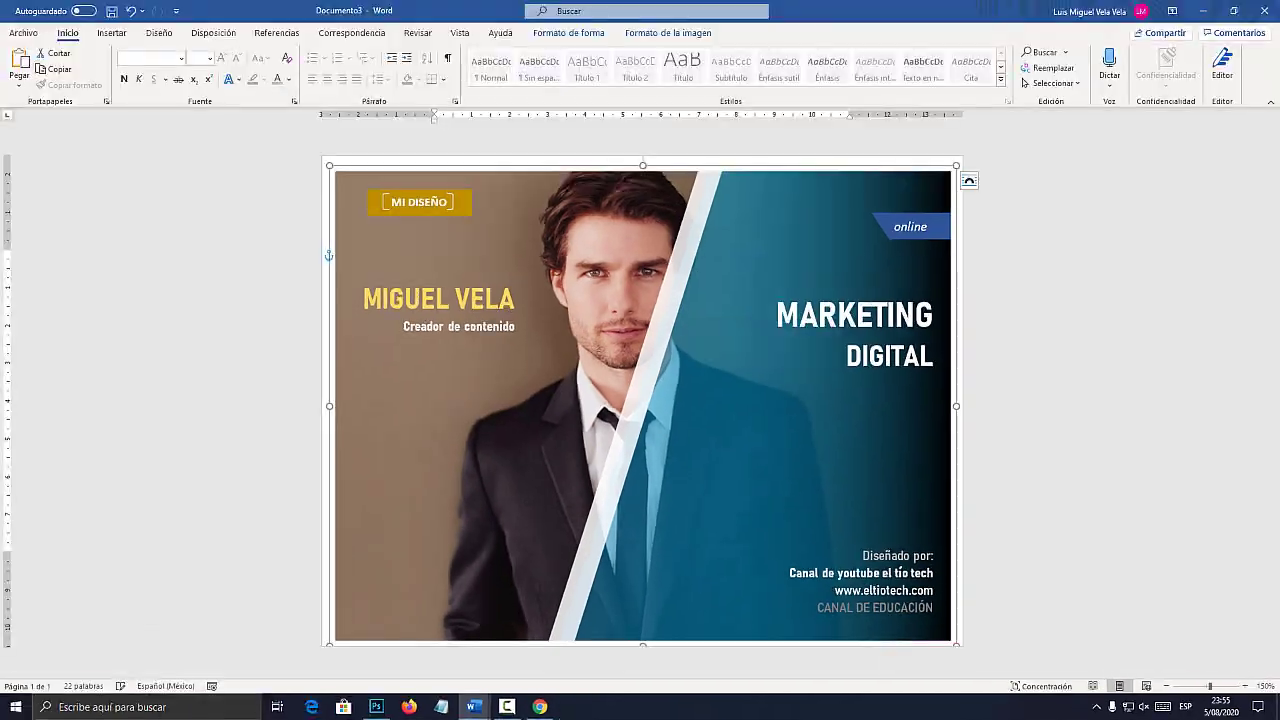
{"action": "scroll", "coordinate": [640, 400], "scroll_direction": "up", "scroll_amount": 3, "text": "ctrl"}
{"action": "left_click_drag", "start_coordinate": [640, 490], "coordinate": [558, 333]}
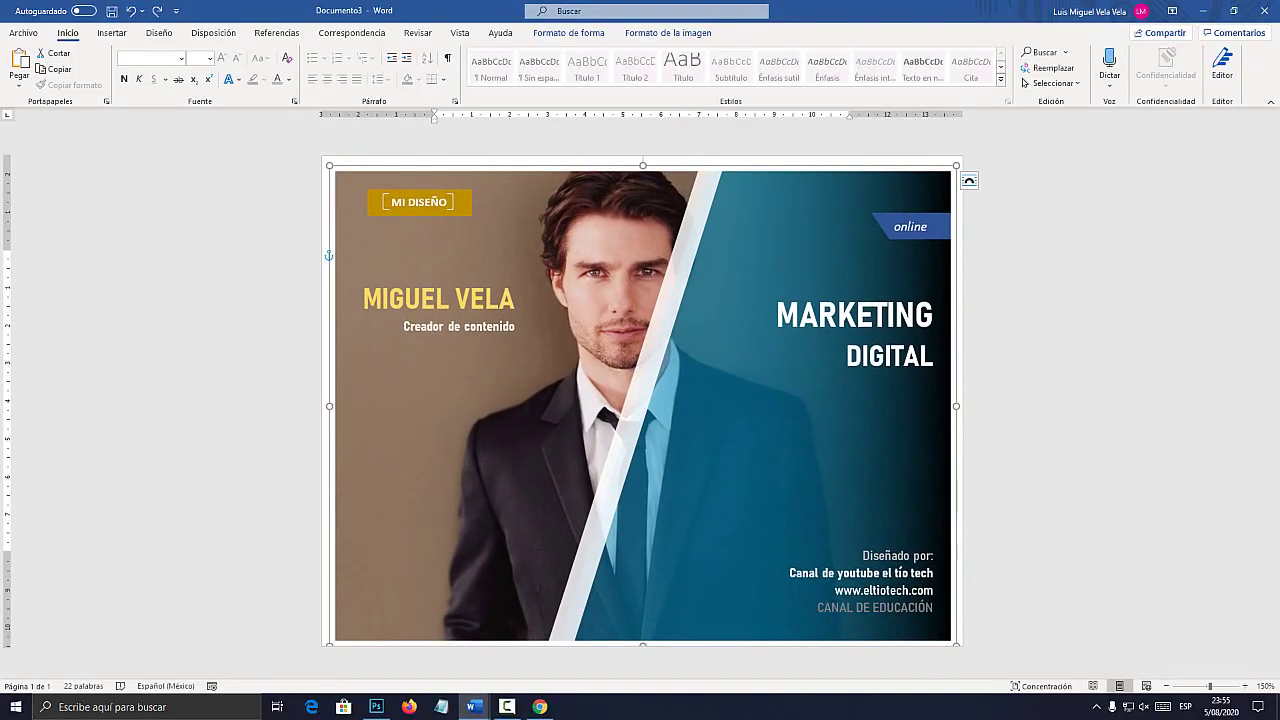
{"action": "left_click", "coordinate": [130, 707]}
{"action": "type", "text": "word"}
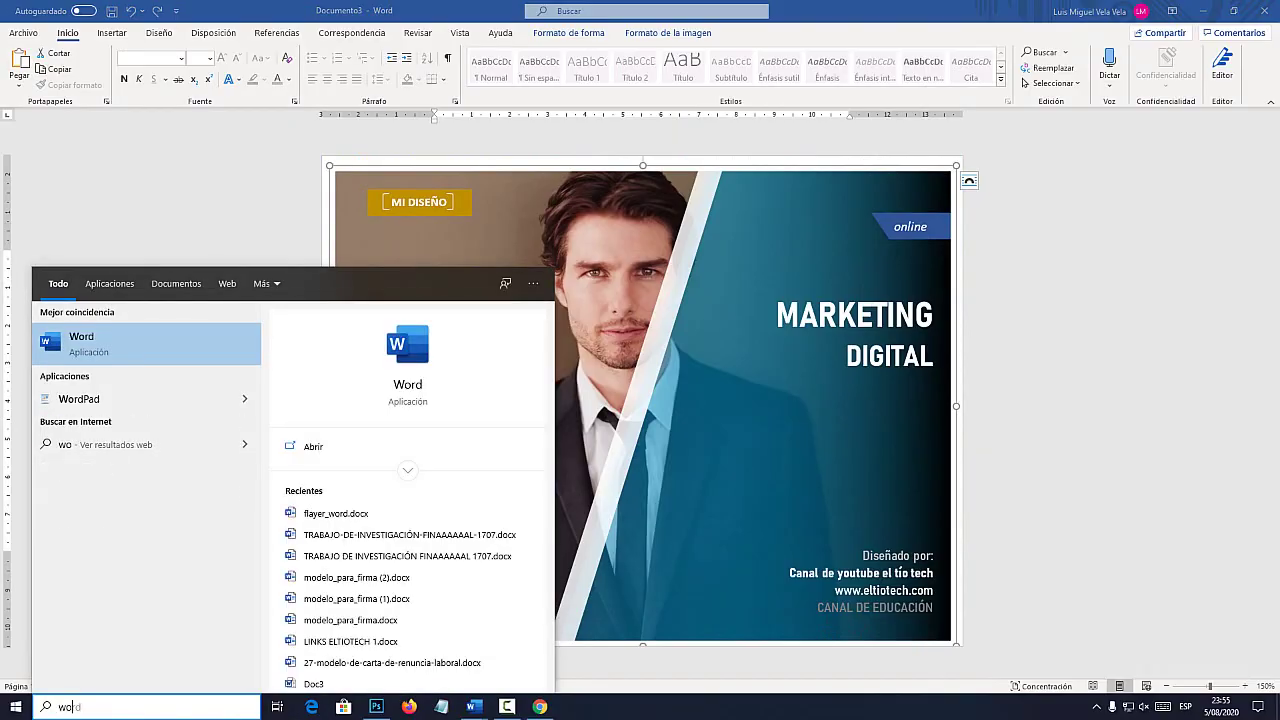
{"action": "key", "text": "BackSpace"}
{"action": "key", "text": "BackSpace"}
{"action": "key", "text": "BackSpace"}
{"action": "key", "text": "BackSpace"}
{"action": "type", "text": "powe point"}
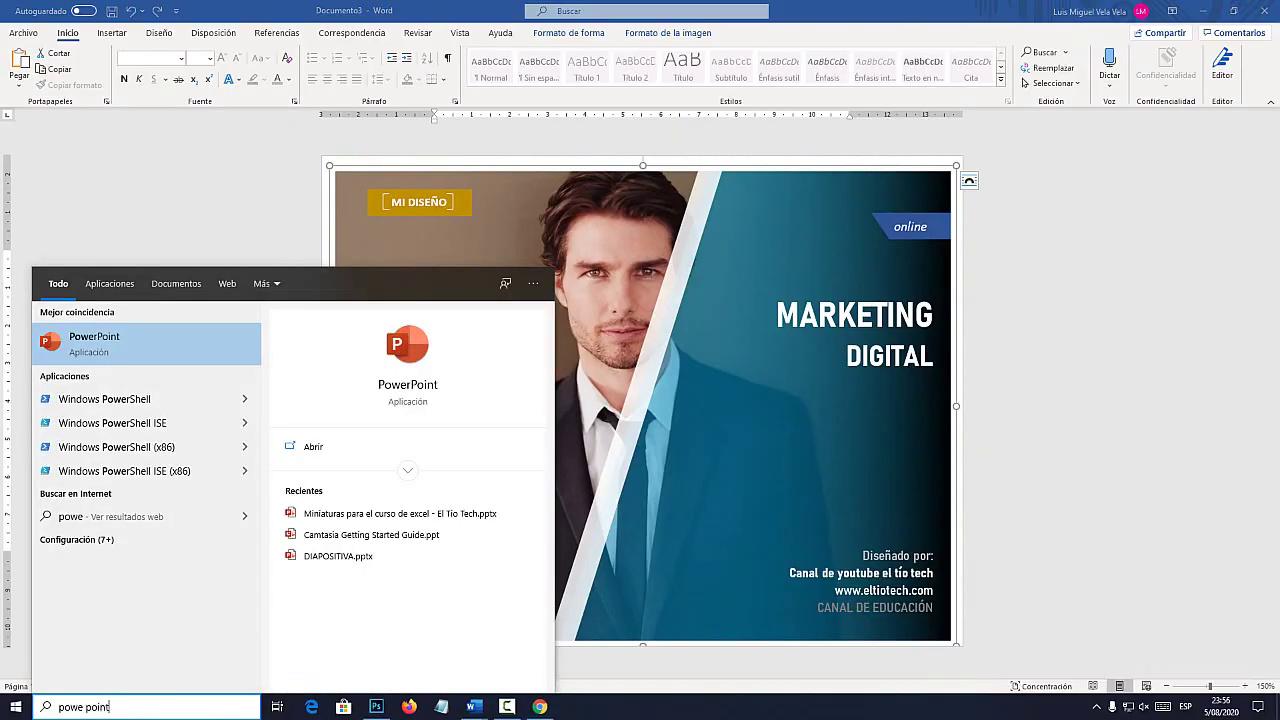
{"action": "key", "text": "Return"}
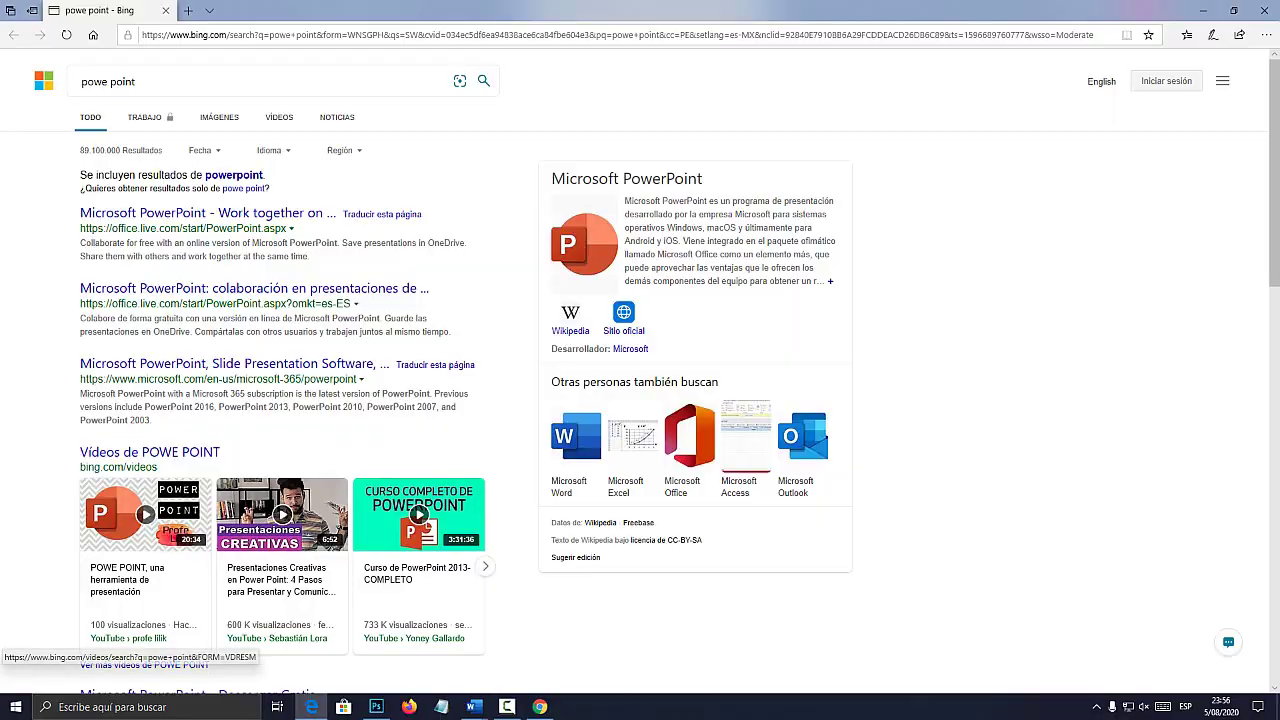
{"action": "left_click", "coordinate": [312, 707]}
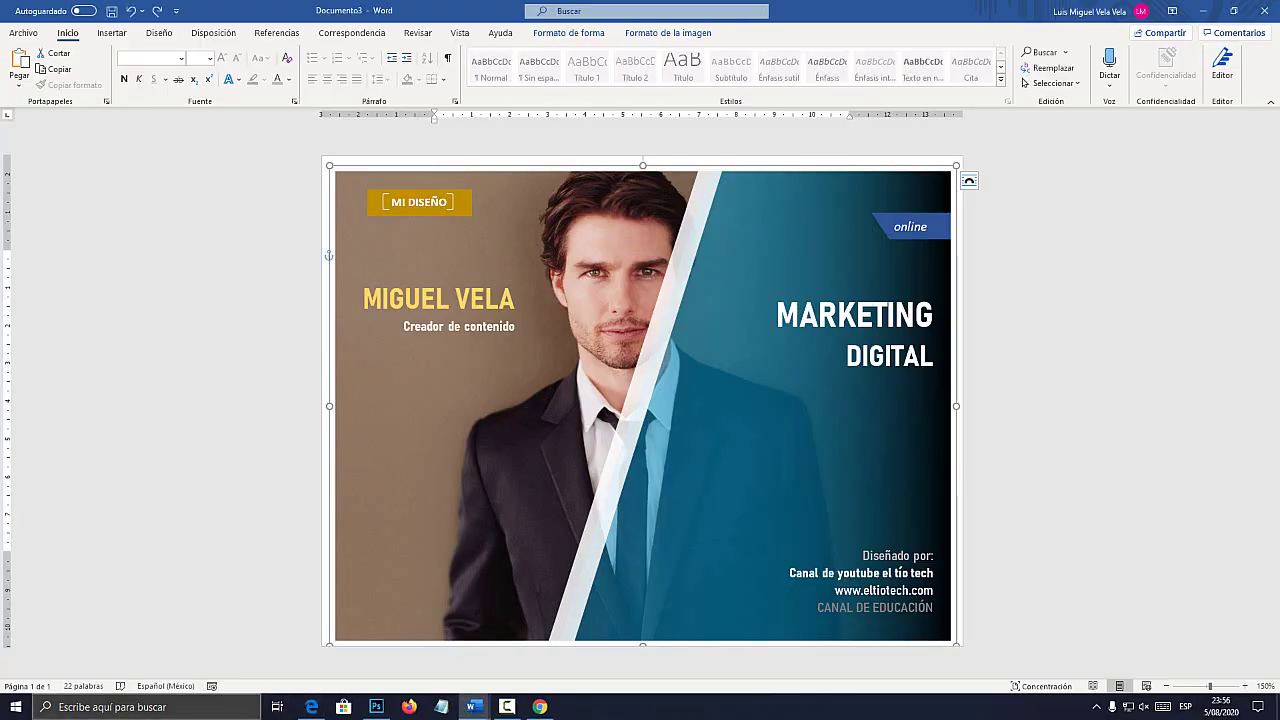
- Find PowerPoint through the Windows search and open it
{"action": "left_click", "coordinate": [146, 707]}
{"action": "type", "text": "power point"}
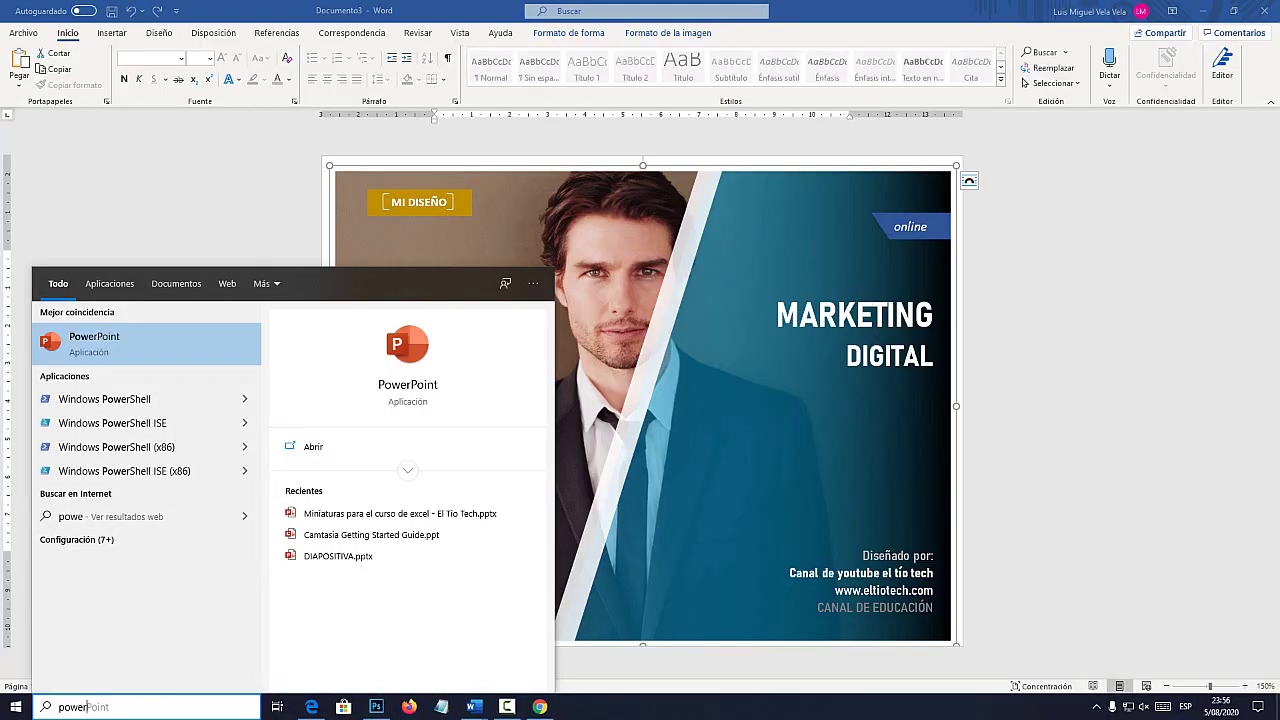
{"action": "key", "text": "Return"}
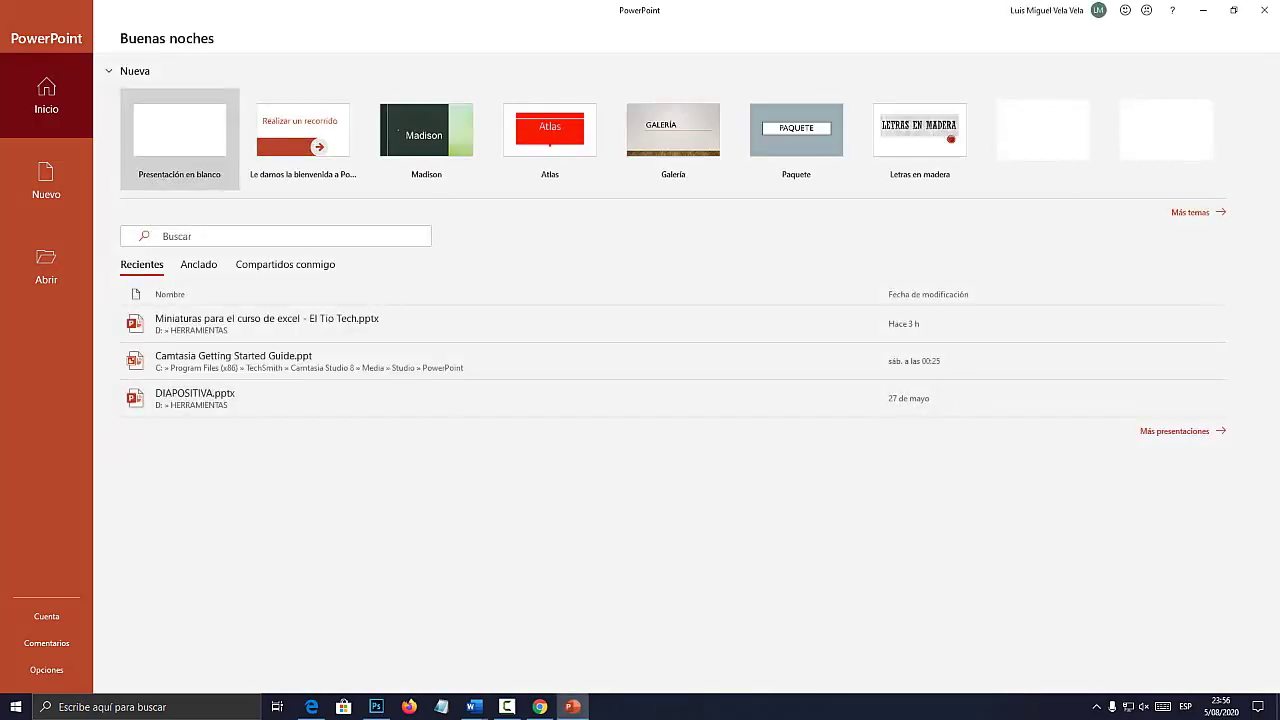
{"action": "key", "text": "Return"}
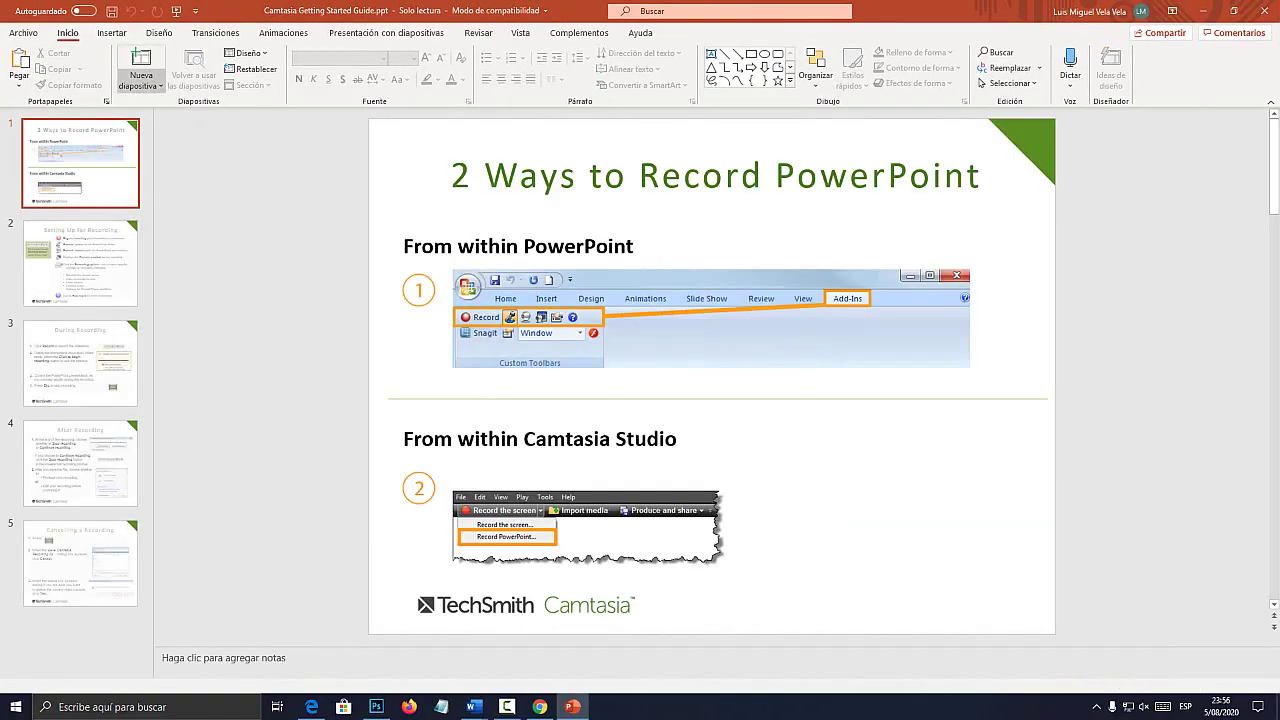
{"action": "left_click", "coordinate": [24, 33]}
{"action": "key", "text": "Escape"}
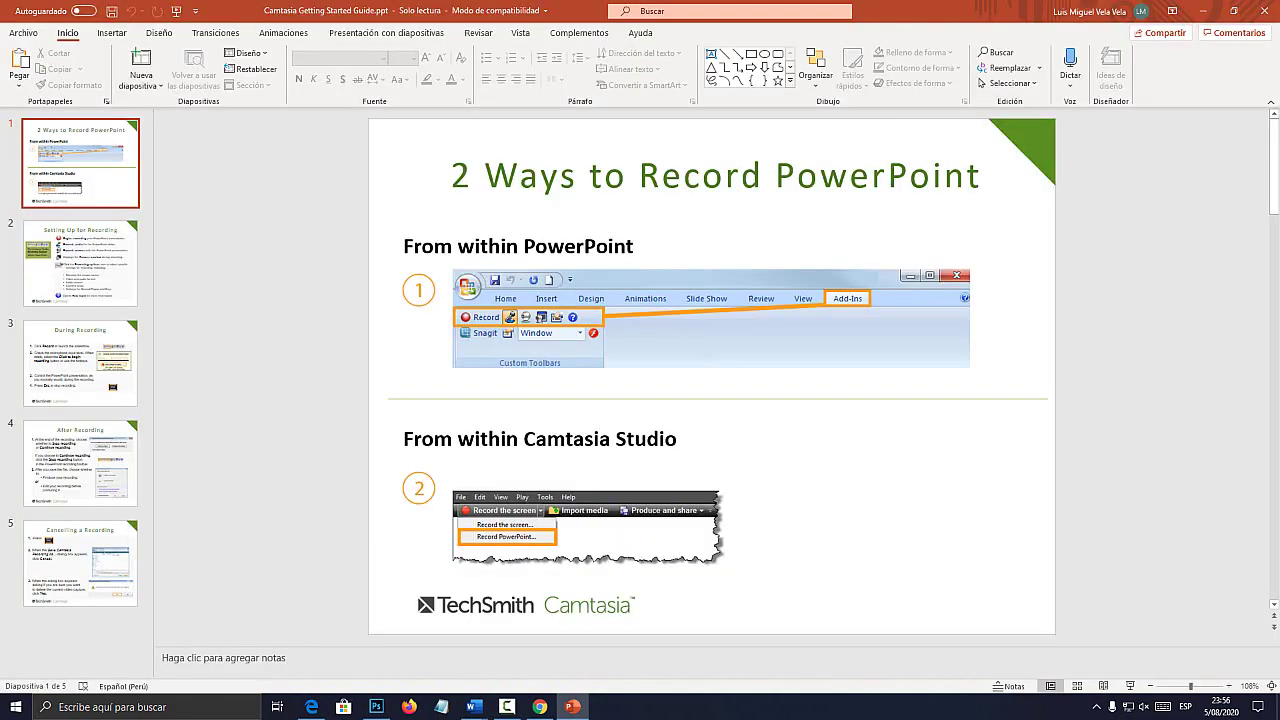
- Create a new blank presentation
{"action": "key", "text": "super+plus"}
{"action": "left_click", "coordinate": [23, 33]}
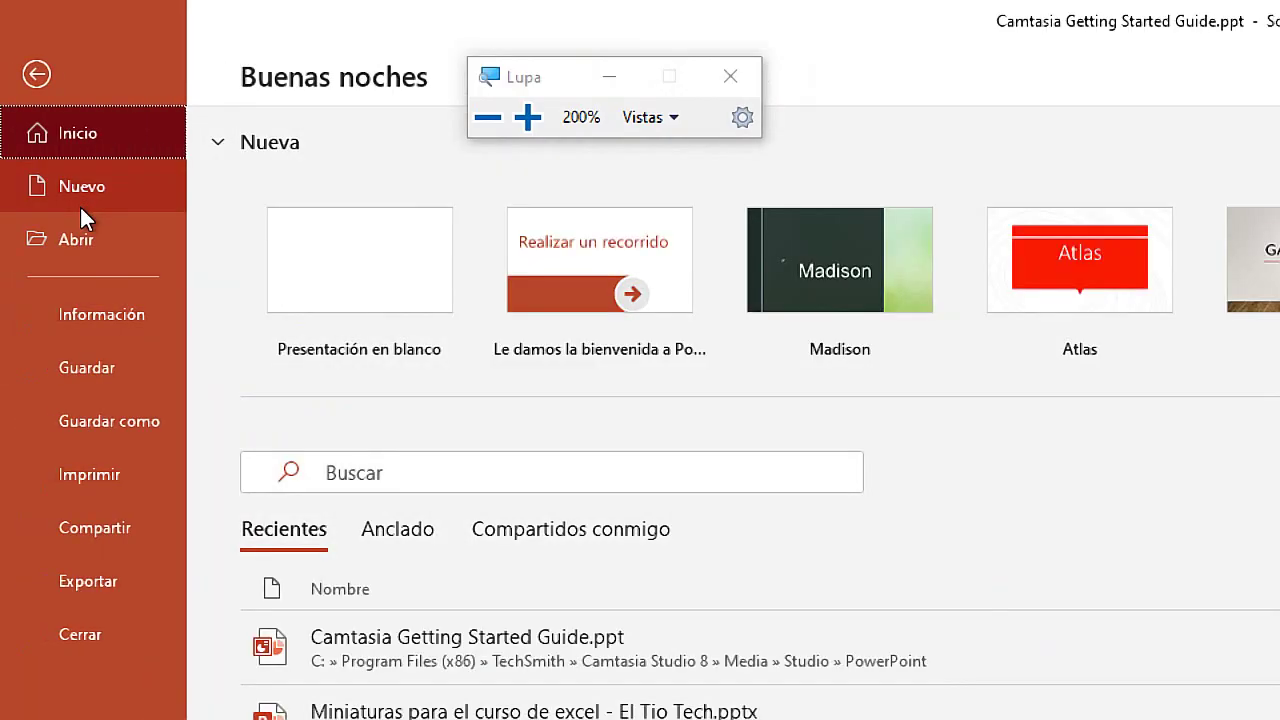
{"action": "left_click", "coordinate": [95, 168]}
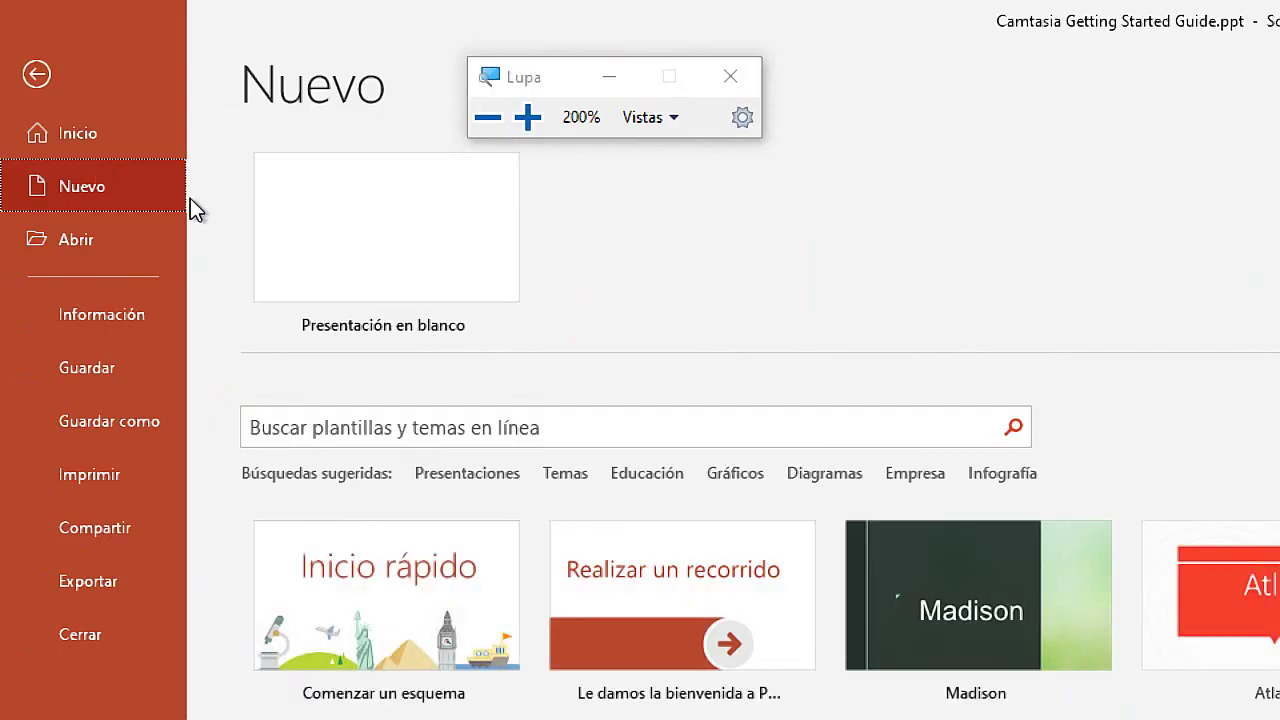
{"action": "left_click", "coordinate": [407, 239]}
{"action": "key", "text": "super+Escape"}
- Delete the title and subtitle placeholders from the slide and paste the grouped flyer design onto it
{"action": "left_click", "coordinate": [738, 359]}
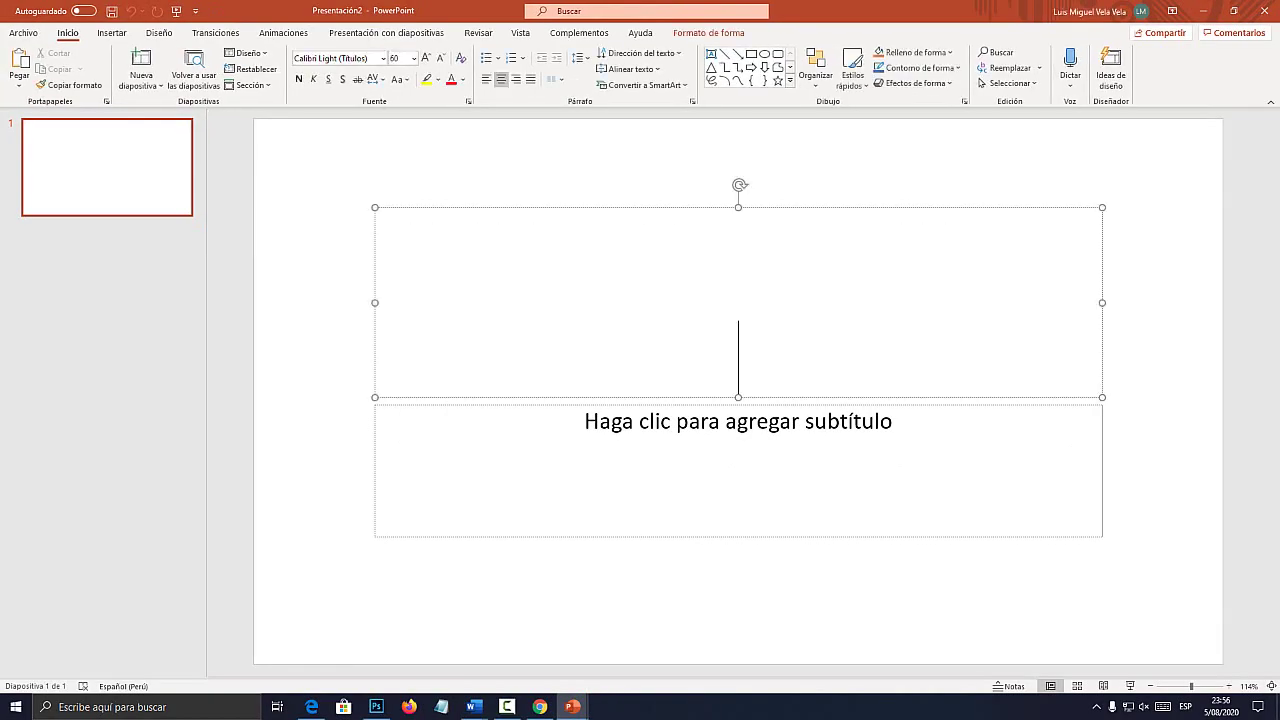
{"action": "key", "text": "Escape"}
{"action": "key", "text": "Delete"}
{"action": "key", "text": "Tab"}
{"action": "key", "text": "Delete"}
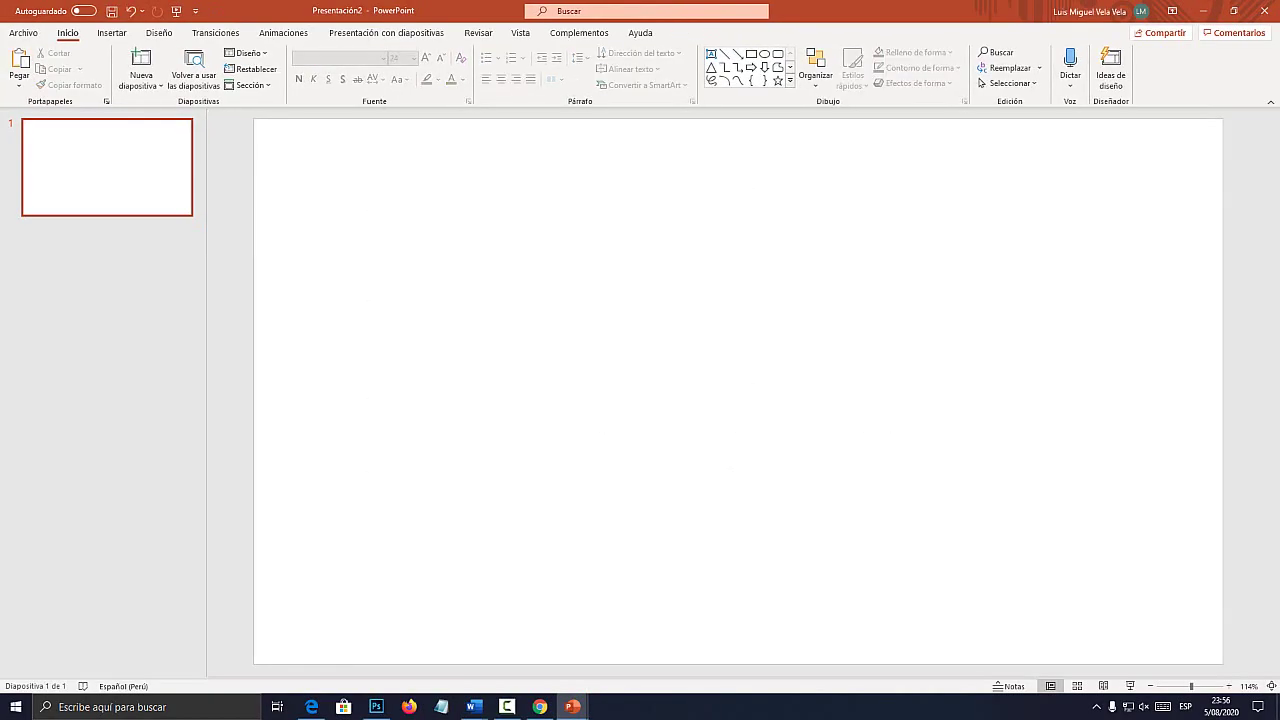
{"action": "key", "text": "ctrl+v"}
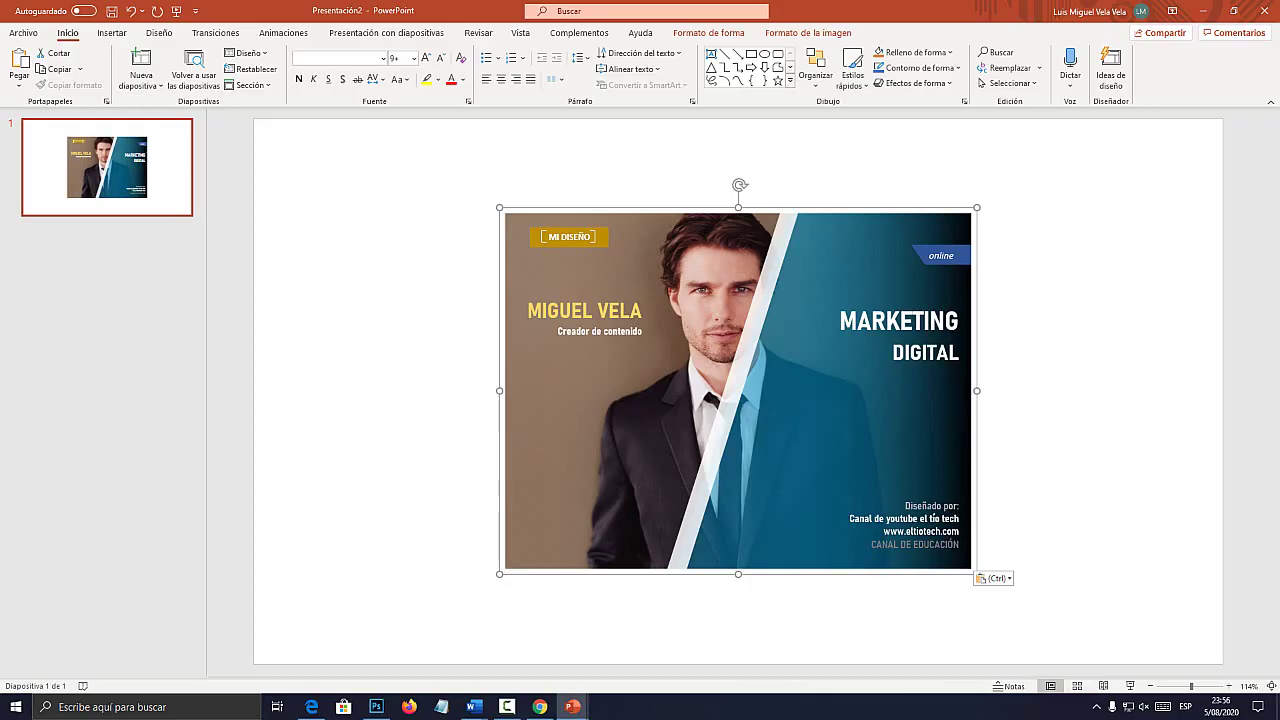
- Start saving the pasted flyer group as an image, with Escritorio as the destination folder
{"action": "right_click", "coordinate": [700, 328]}
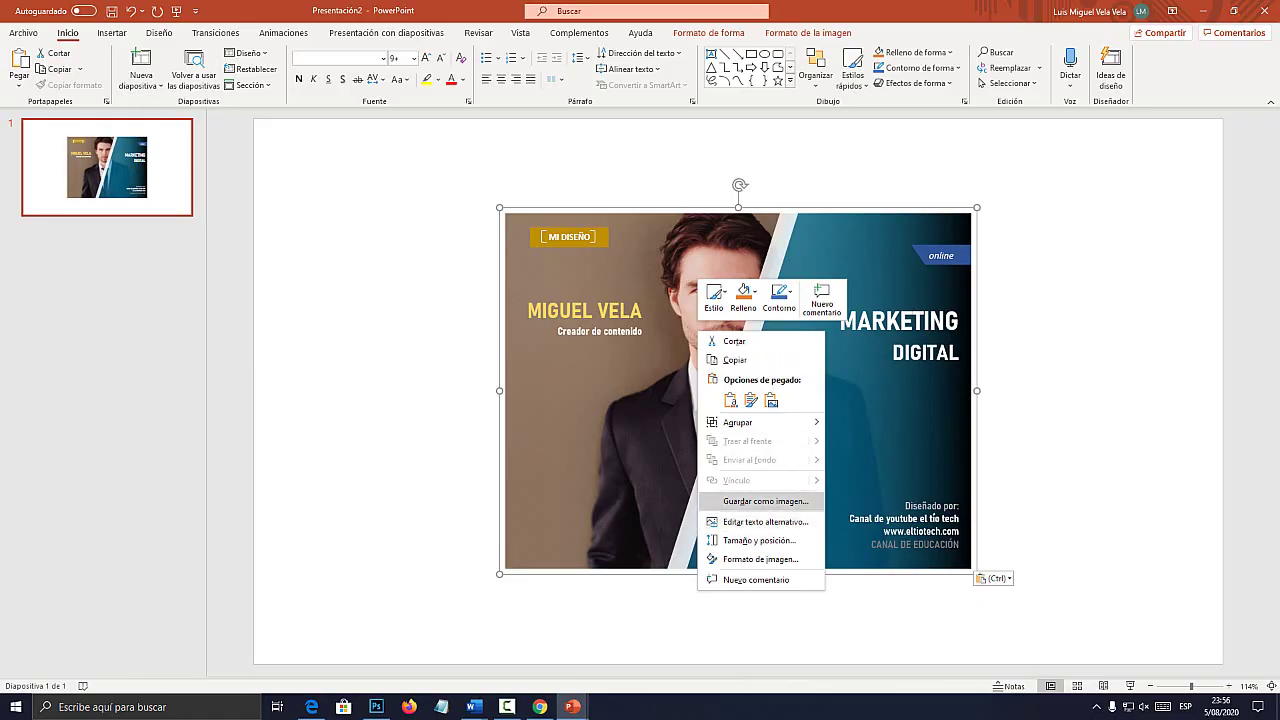
{"action": "key", "text": "super+plus"}
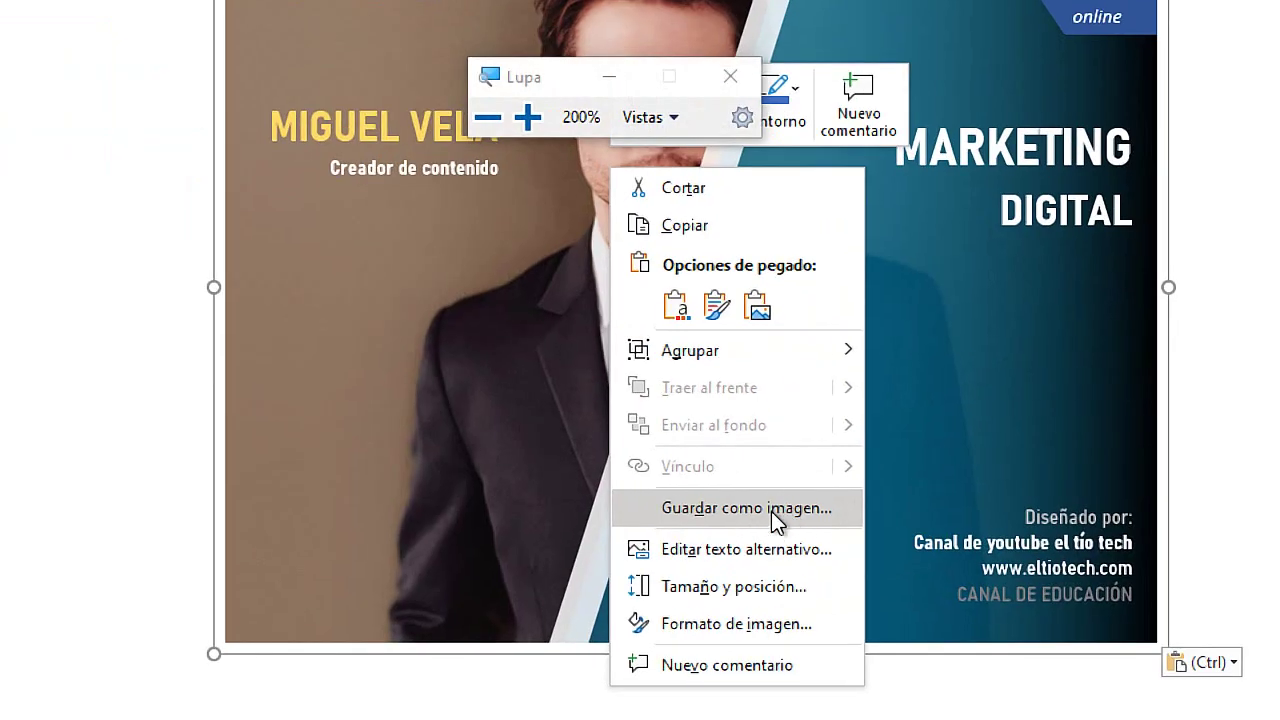
{"action": "left_click", "coordinate": [778, 502]}
{"action": "key", "text": "super+Escape"}
{"action": "left_click", "coordinate": [561, 254]}
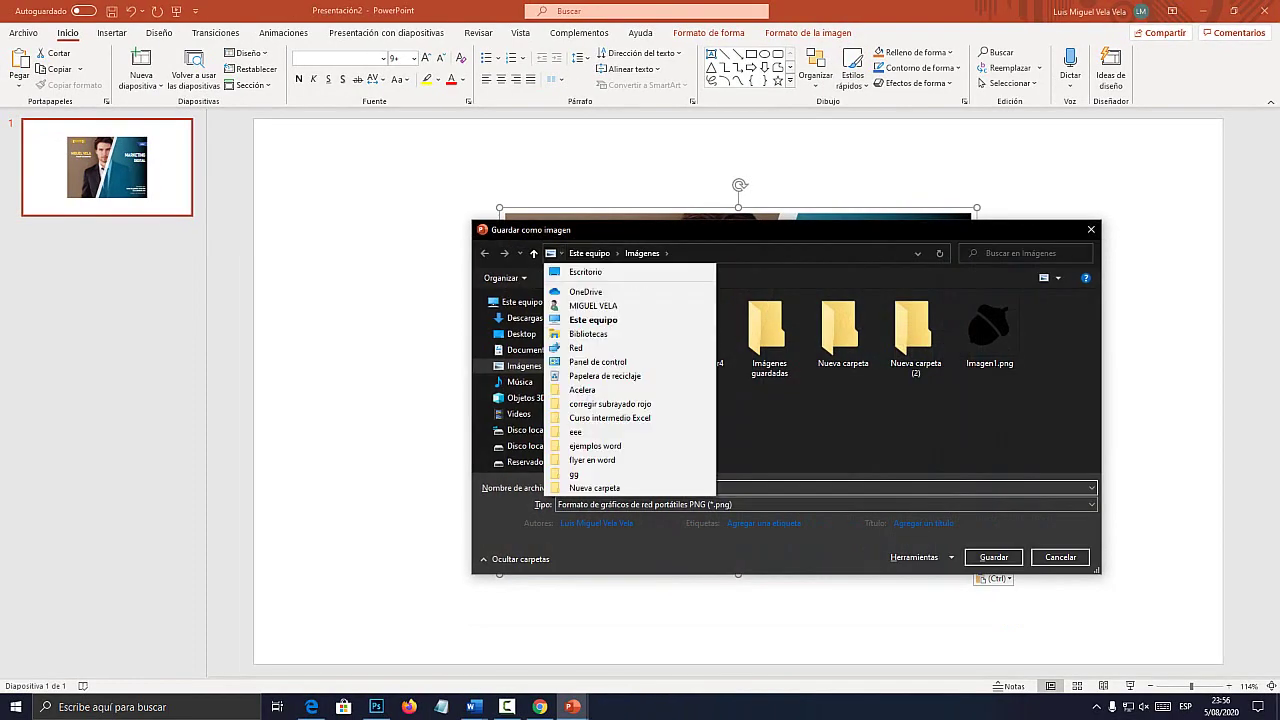
{"action": "left_click", "coordinate": [592, 254]}
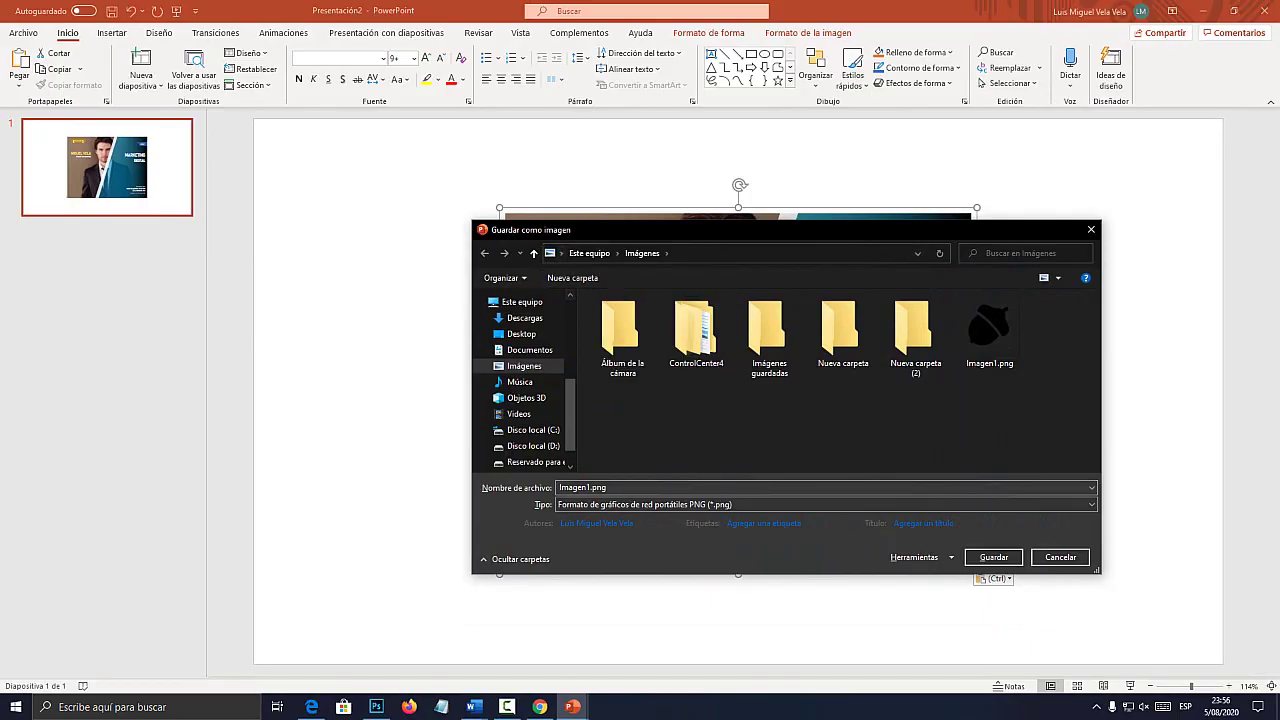
{"action": "left_click", "coordinate": [561, 253]}
{"action": "left_click", "coordinate": [585, 271]}
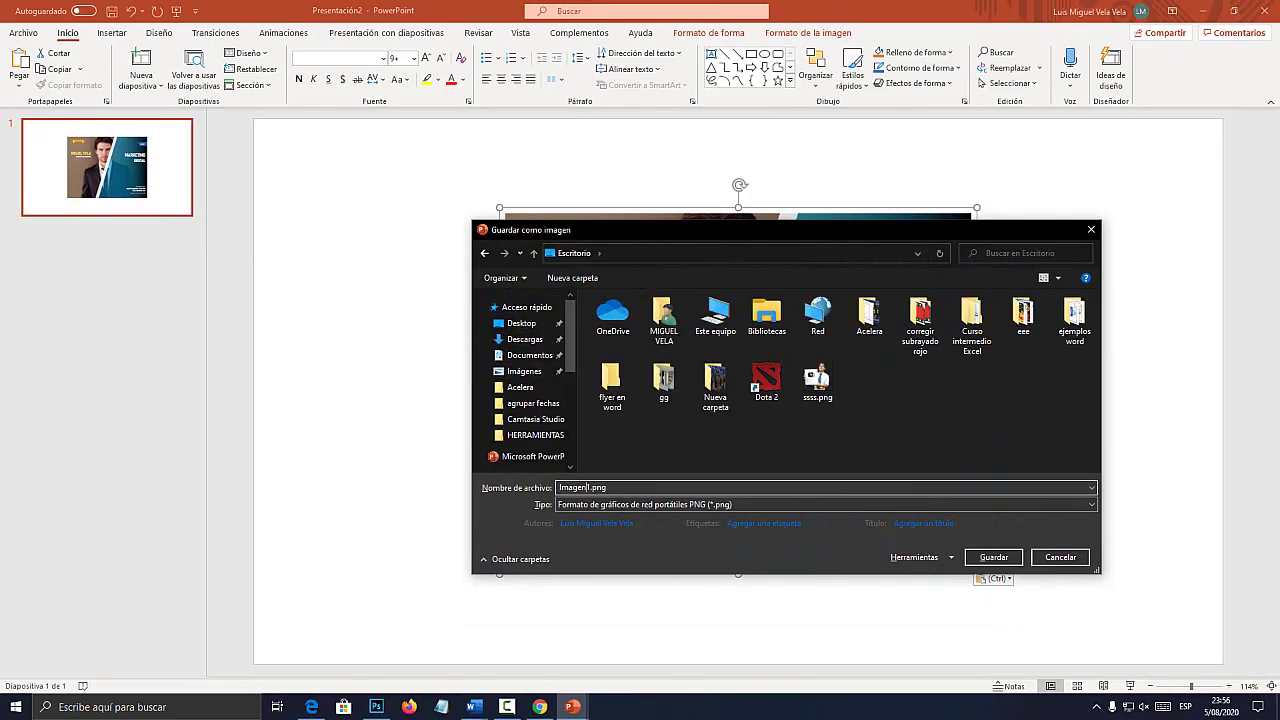
- Name the image file "mi primer diseño" and save it in PNG format
{"action": "double_click", "coordinate": [587, 487]}
{"action": "key", "text": "BackSpace"}
{"action": "type", "text": "mi primer diseño"}
{"action": "key", "text": "Return"}
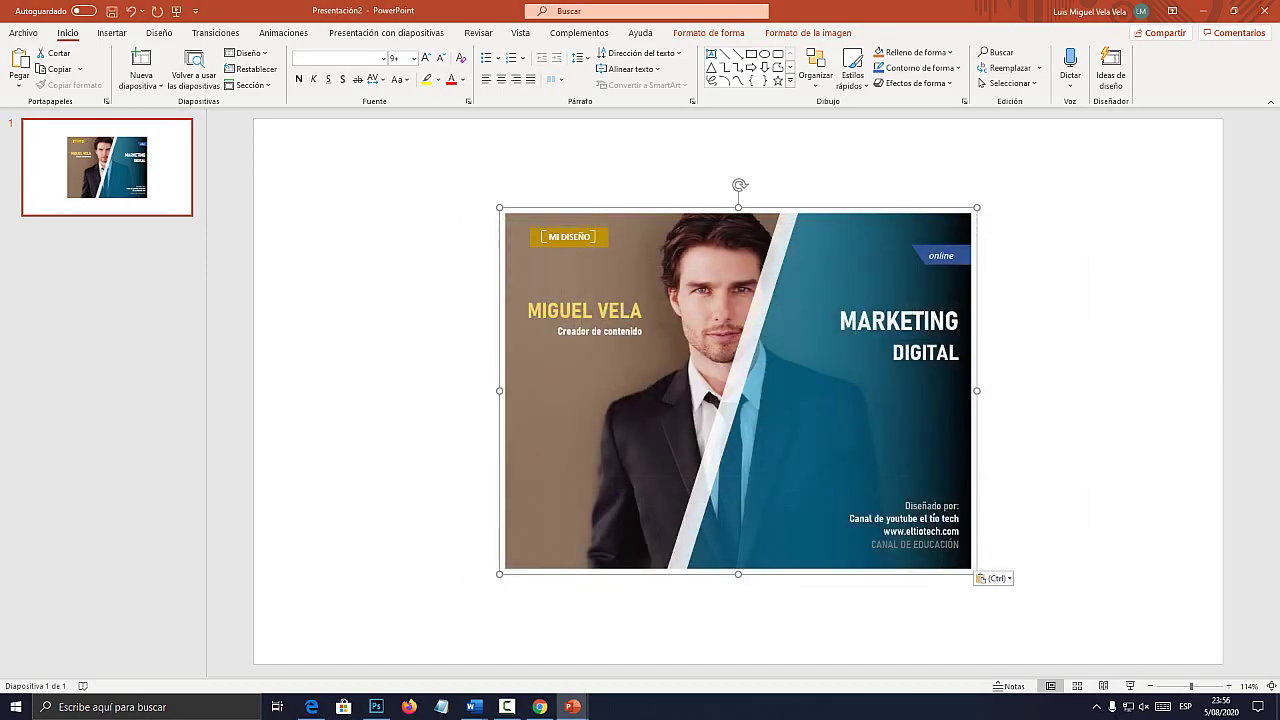
- Show the desktop, open the "mi primer diseño" image in Fotos and reduce the viewer to a smaller window
{"action": "key", "text": "super+d"}
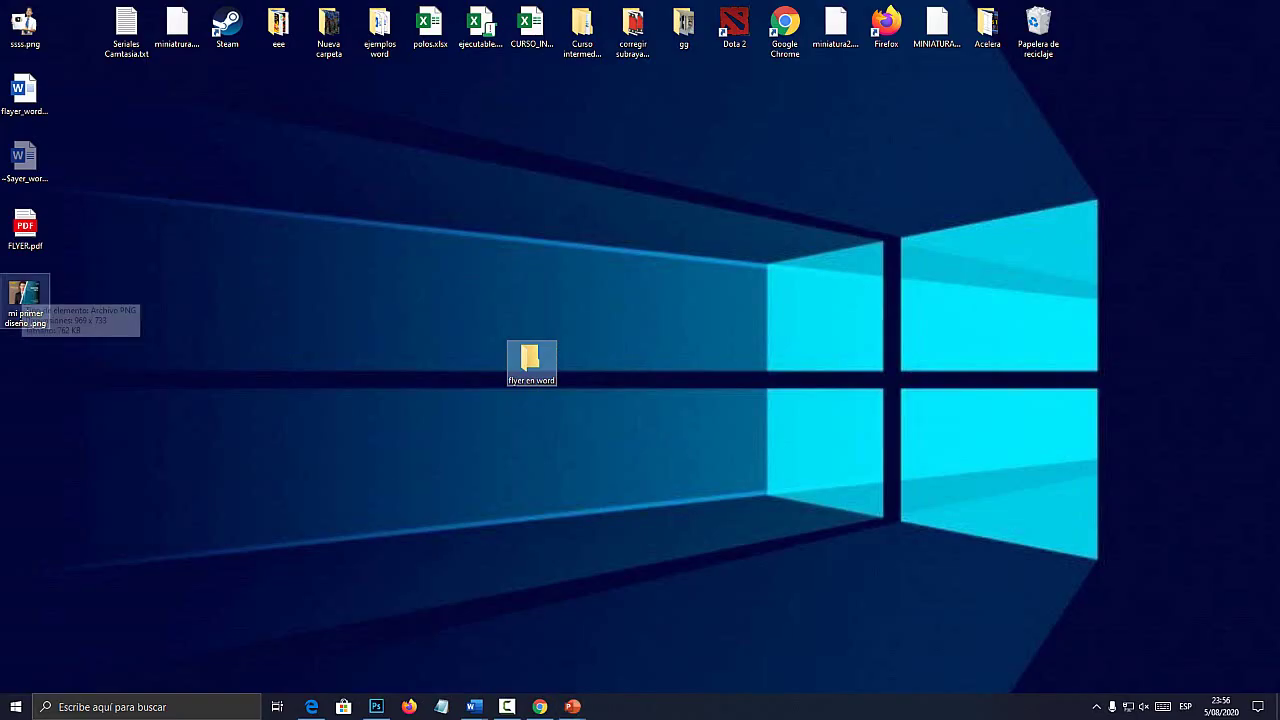
{"action": "double_click", "coordinate": [24, 295]}
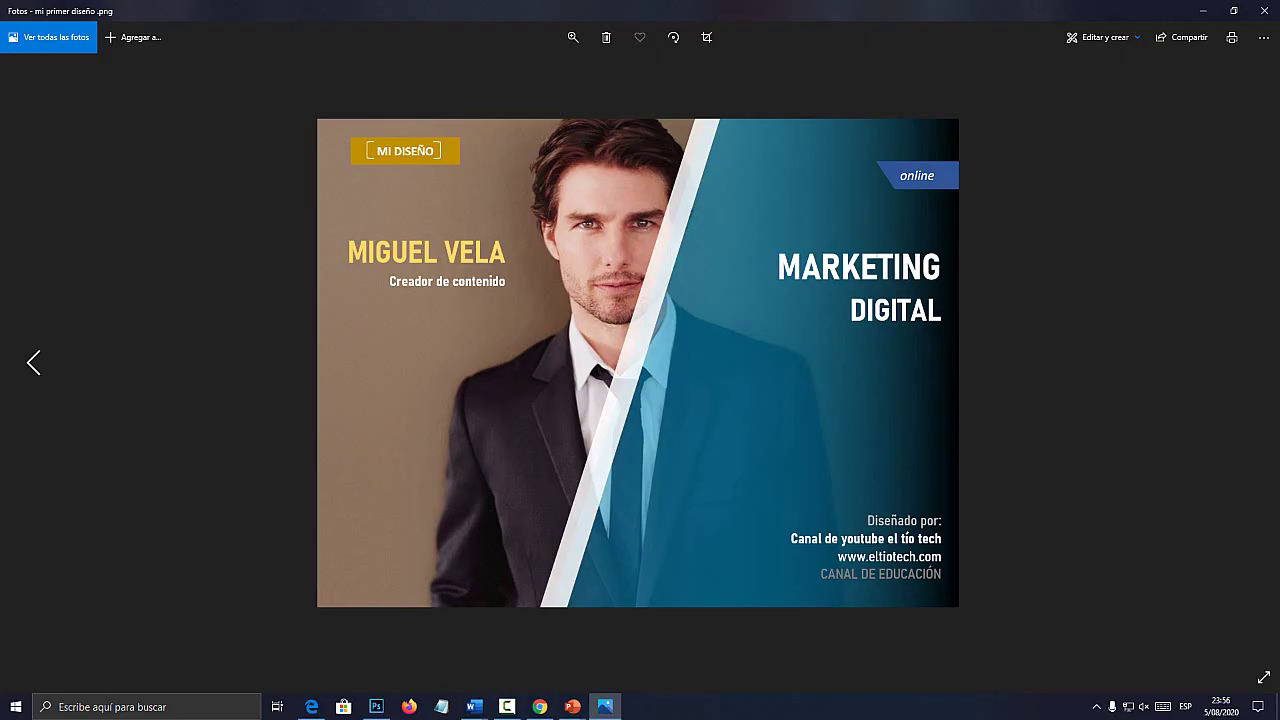
{"action": "key", "text": "super+Down"}
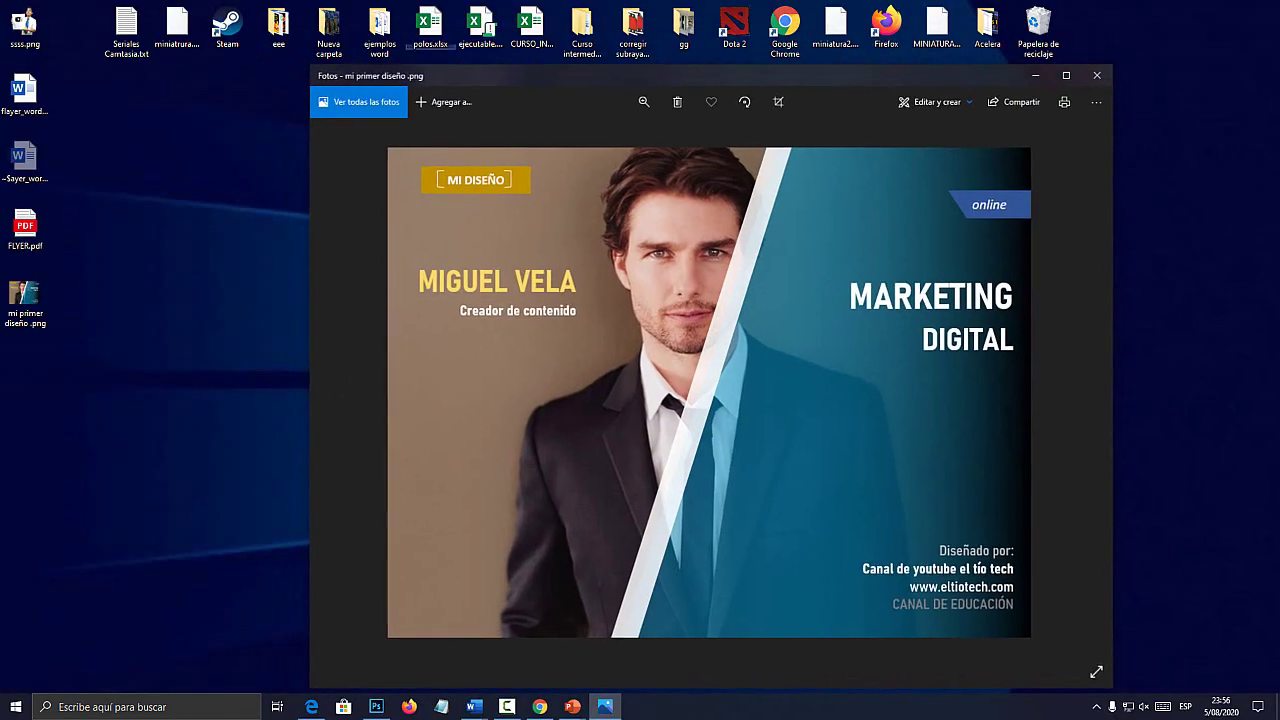
- Examine the file type and extension in the properties of the "mi primer diseño" image, and close the properties
{"action": "right_click", "coordinate": [30, 295]}
{"action": "left_click", "coordinate": [83, 682]}
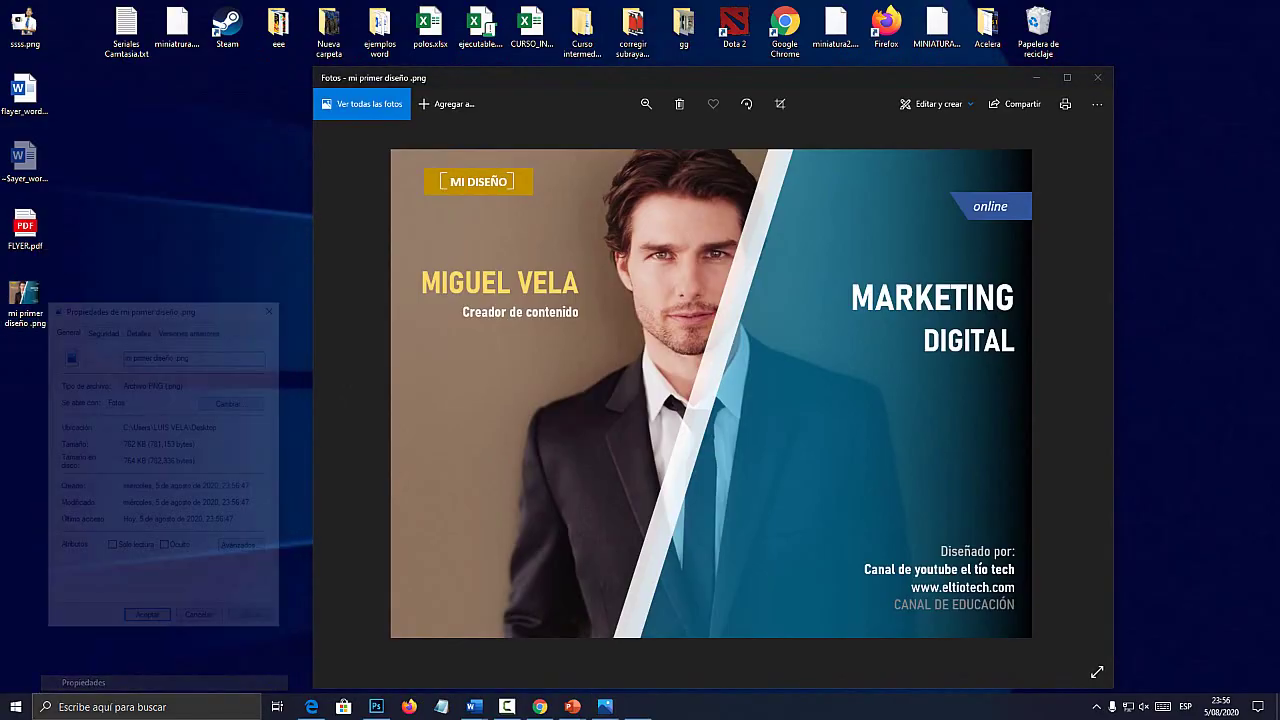
{"action": "left_click_drag", "start_coordinate": [200, 303], "coordinate": [544, 193]}
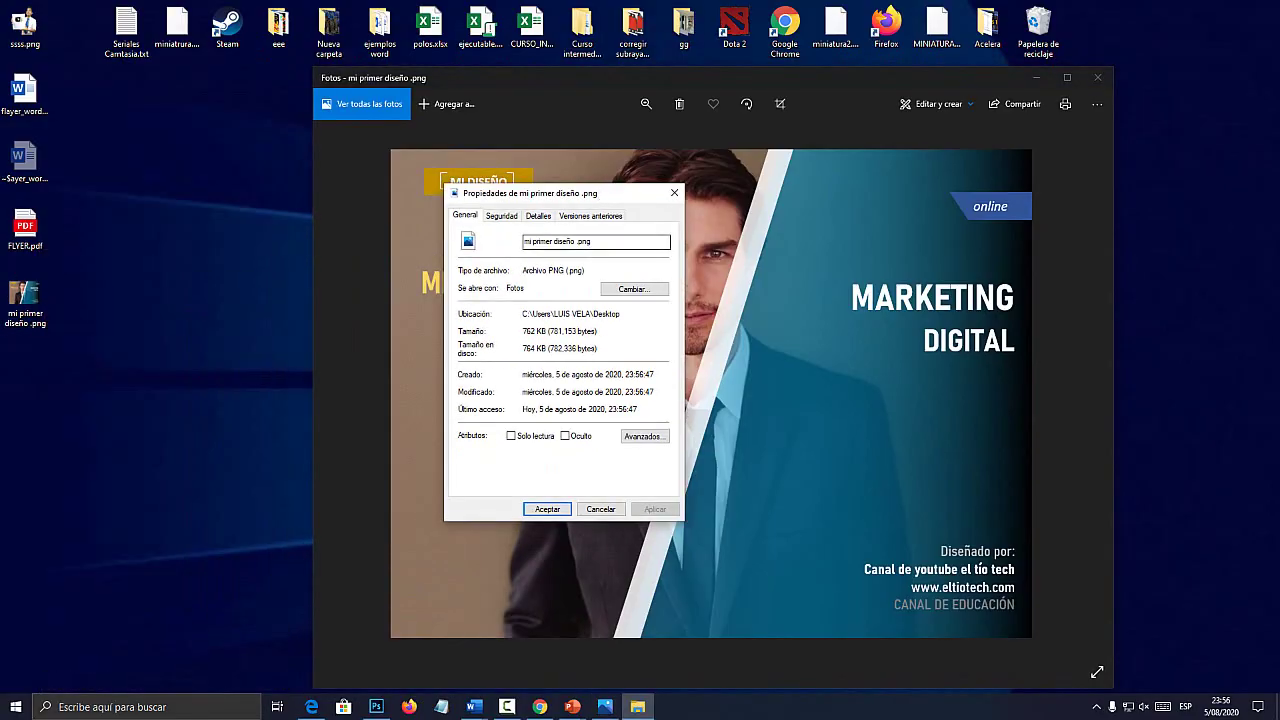
{"action": "key", "text": "super+plus"}
{"action": "left_click", "coordinate": [545, 241]}
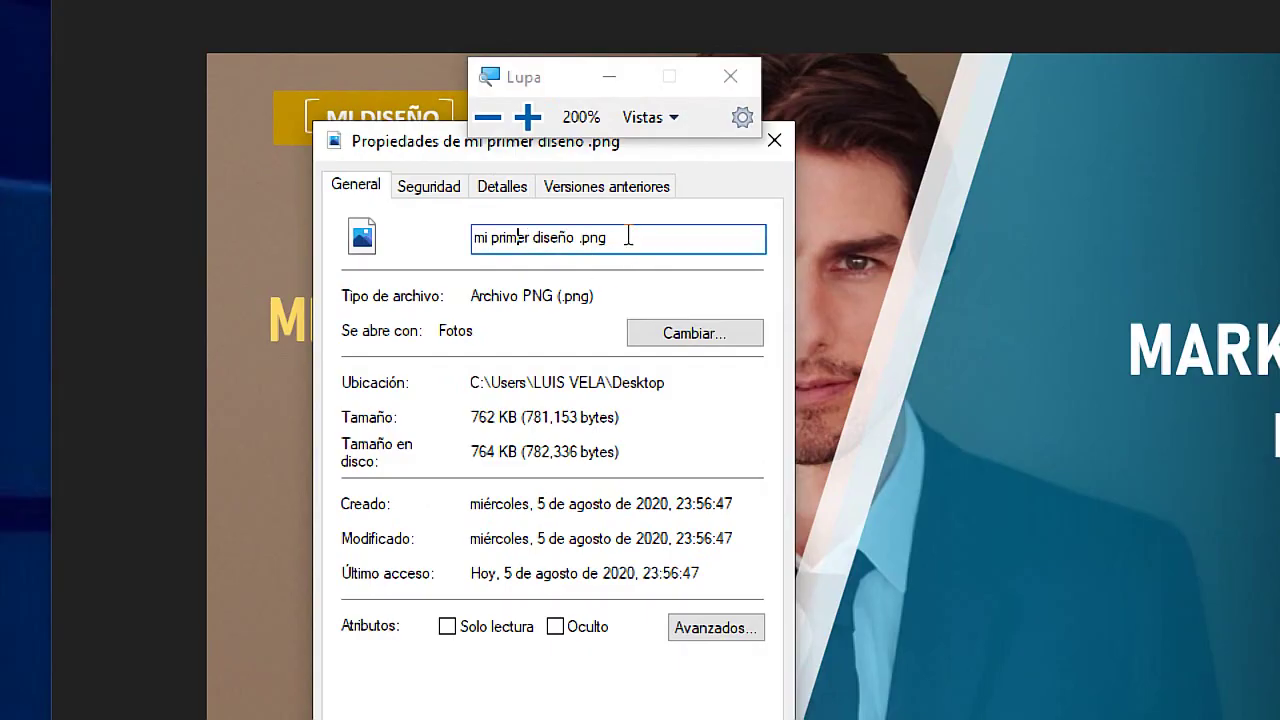
{"action": "left_click_drag", "start_coordinate": [628, 237], "coordinate": [577, 240]}
{"action": "key", "text": "super+Escape"}
{"action": "key", "text": "Escape"}
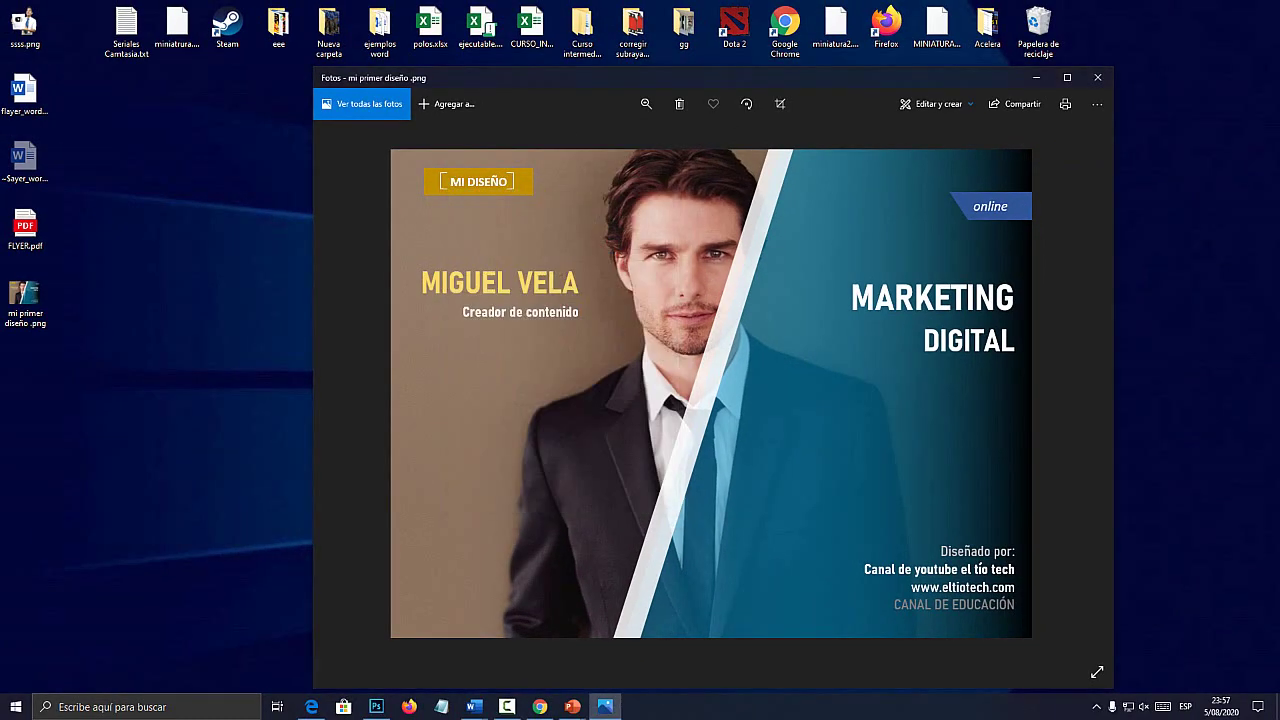